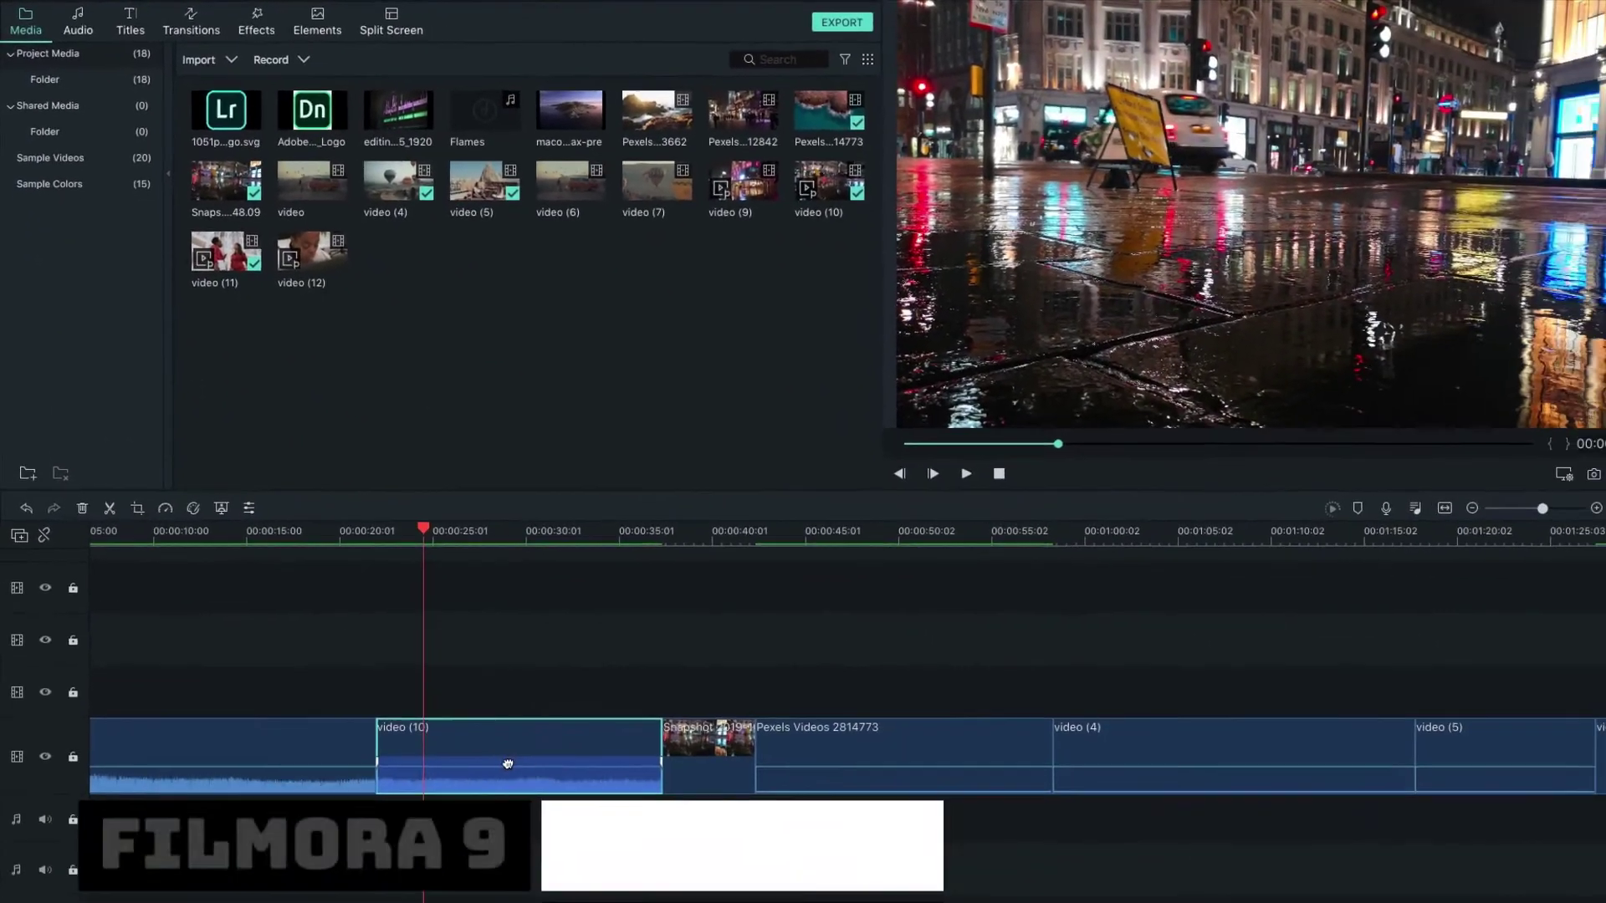
Step: Delete the video (10) clip and ripple-delete its gap so later clips shift left
right_click(507, 763)
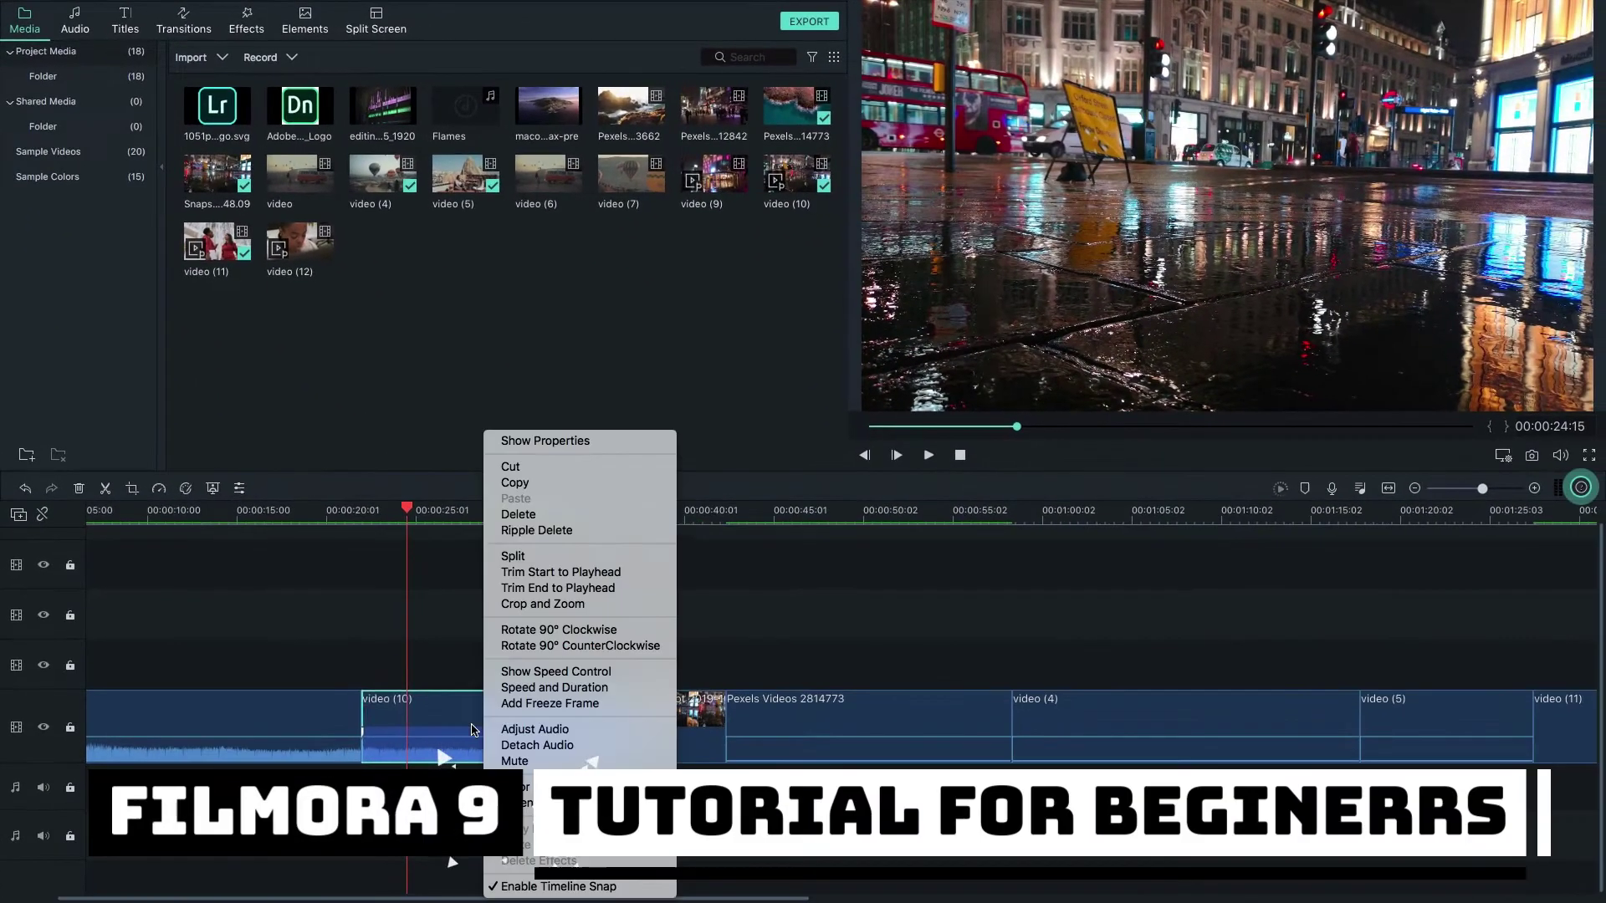
click(559, 547)
right_click(483, 726)
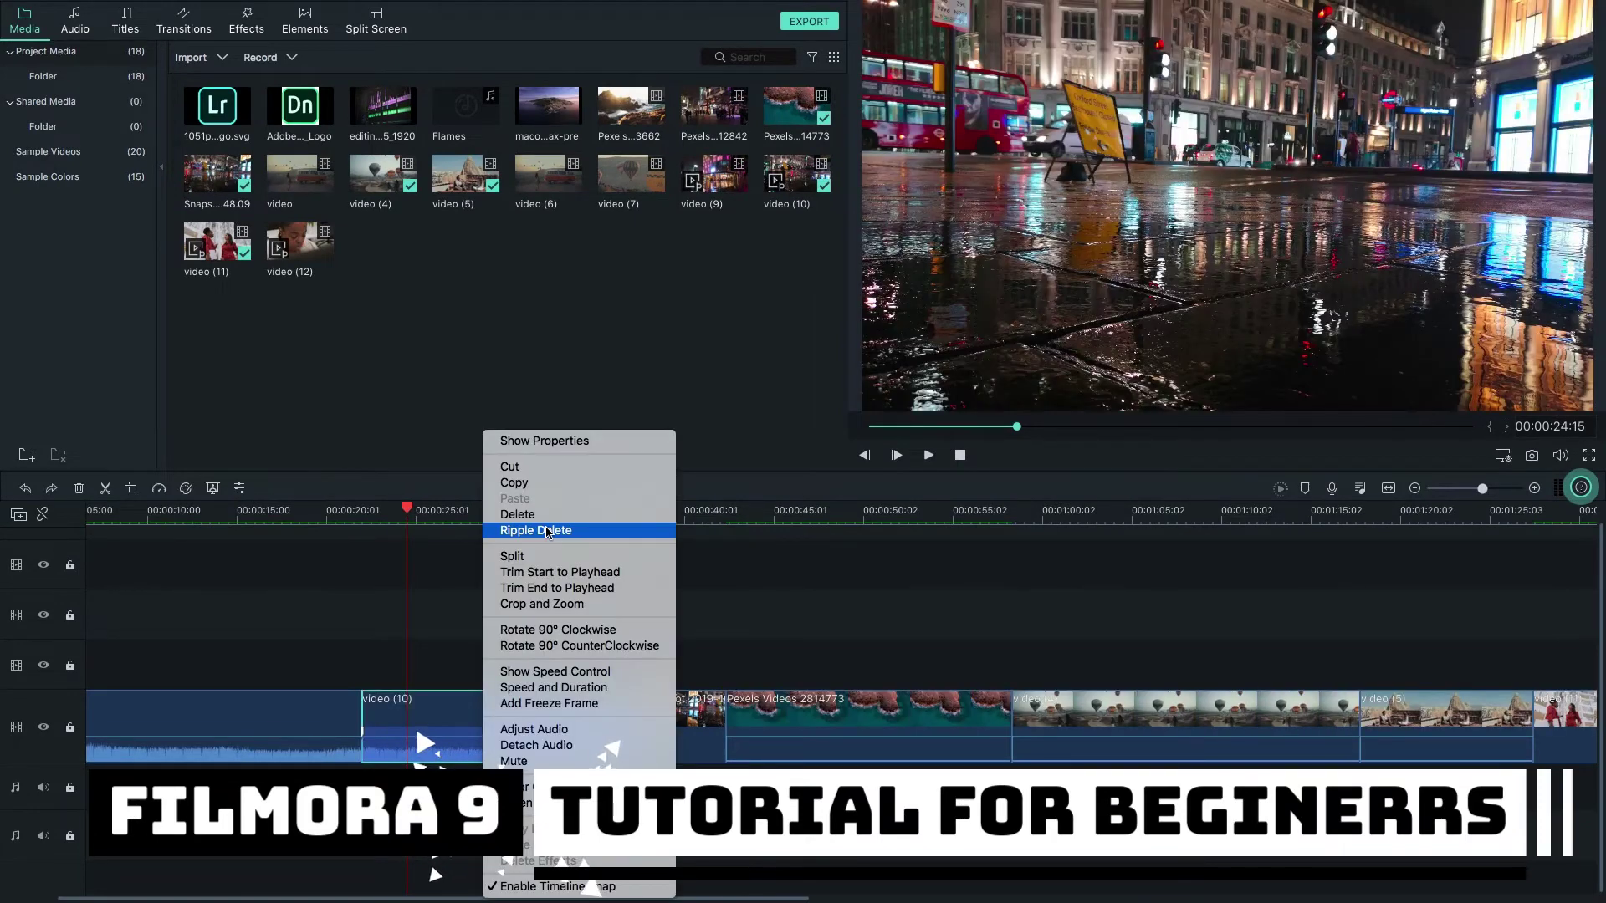
click(535, 527)
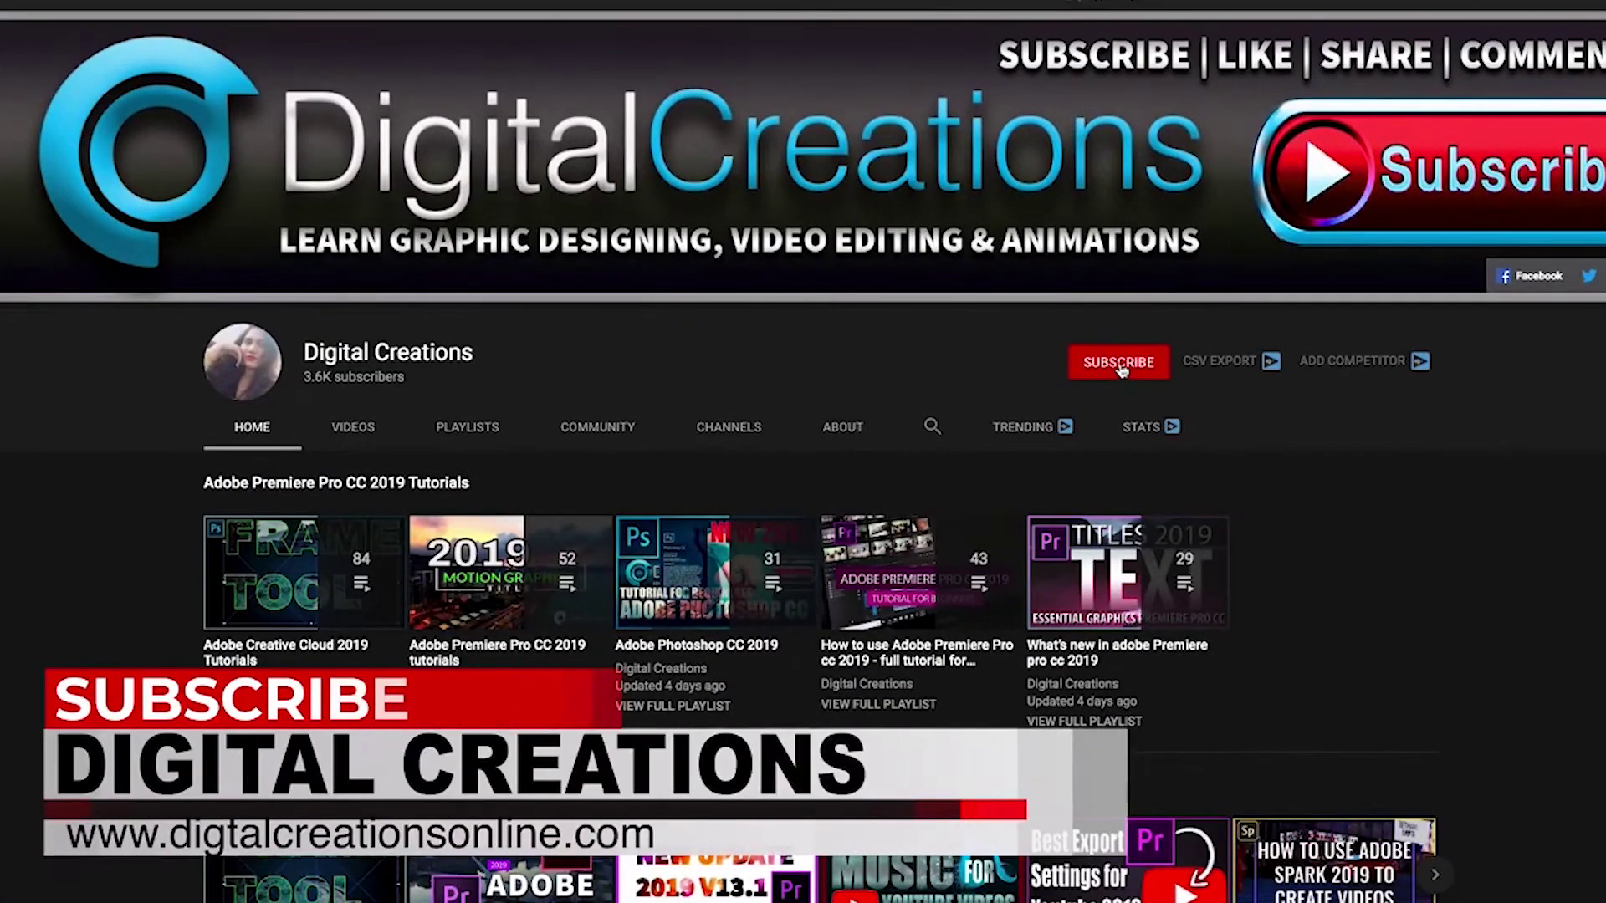
Step: Subscribe to the Digital Creations channel and set its notification bell to All
click(1121, 363)
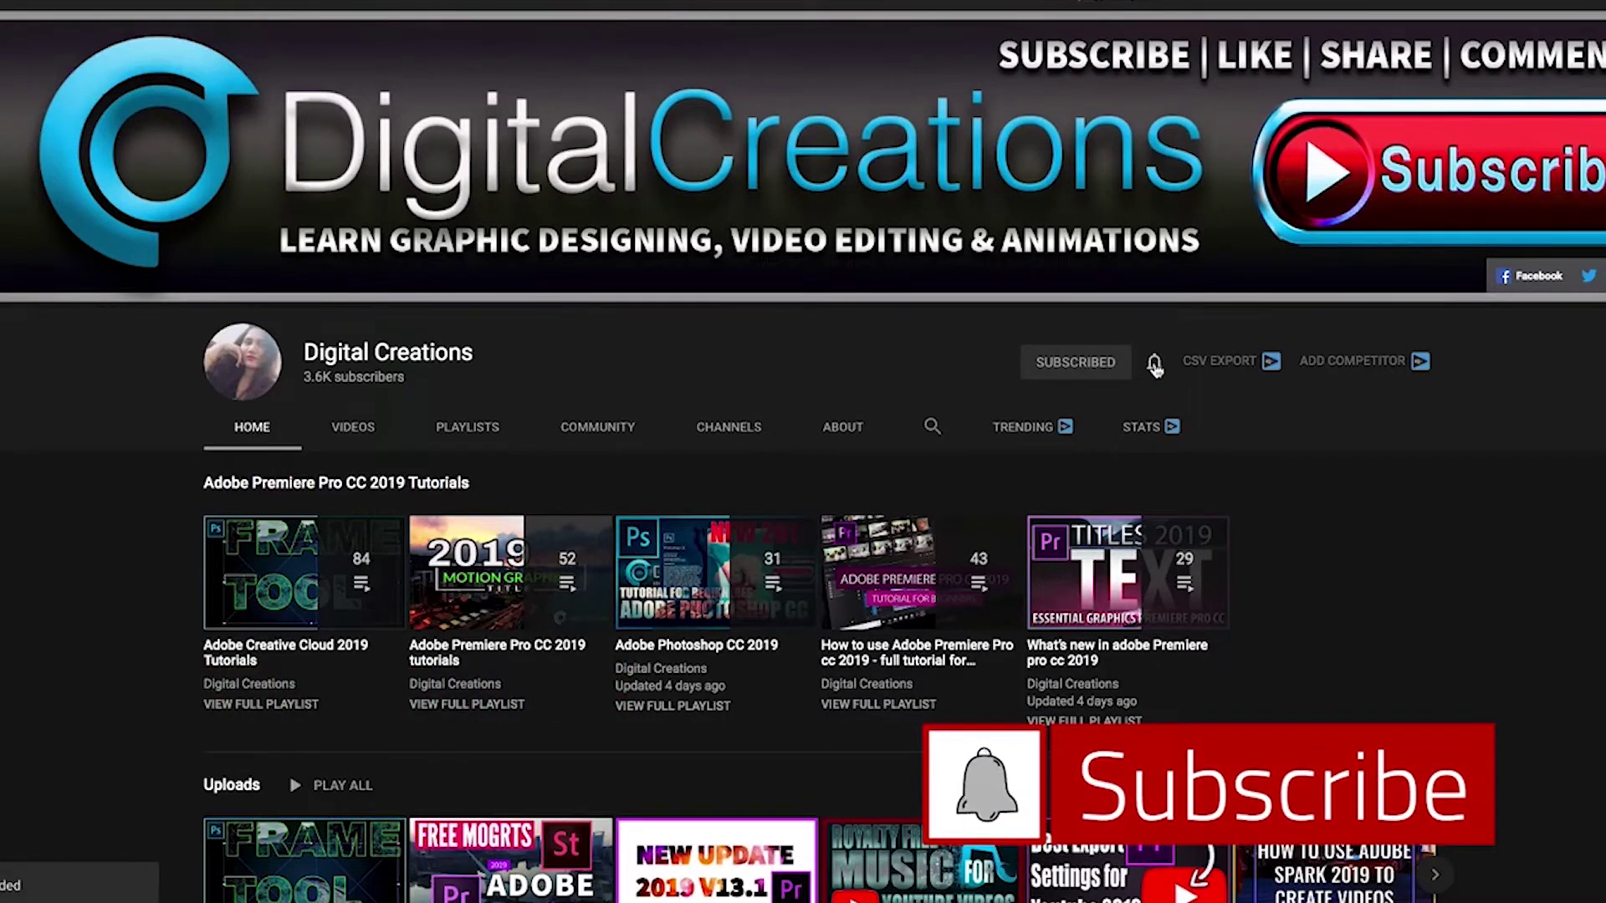
click(1154, 365)
click(1198, 409)
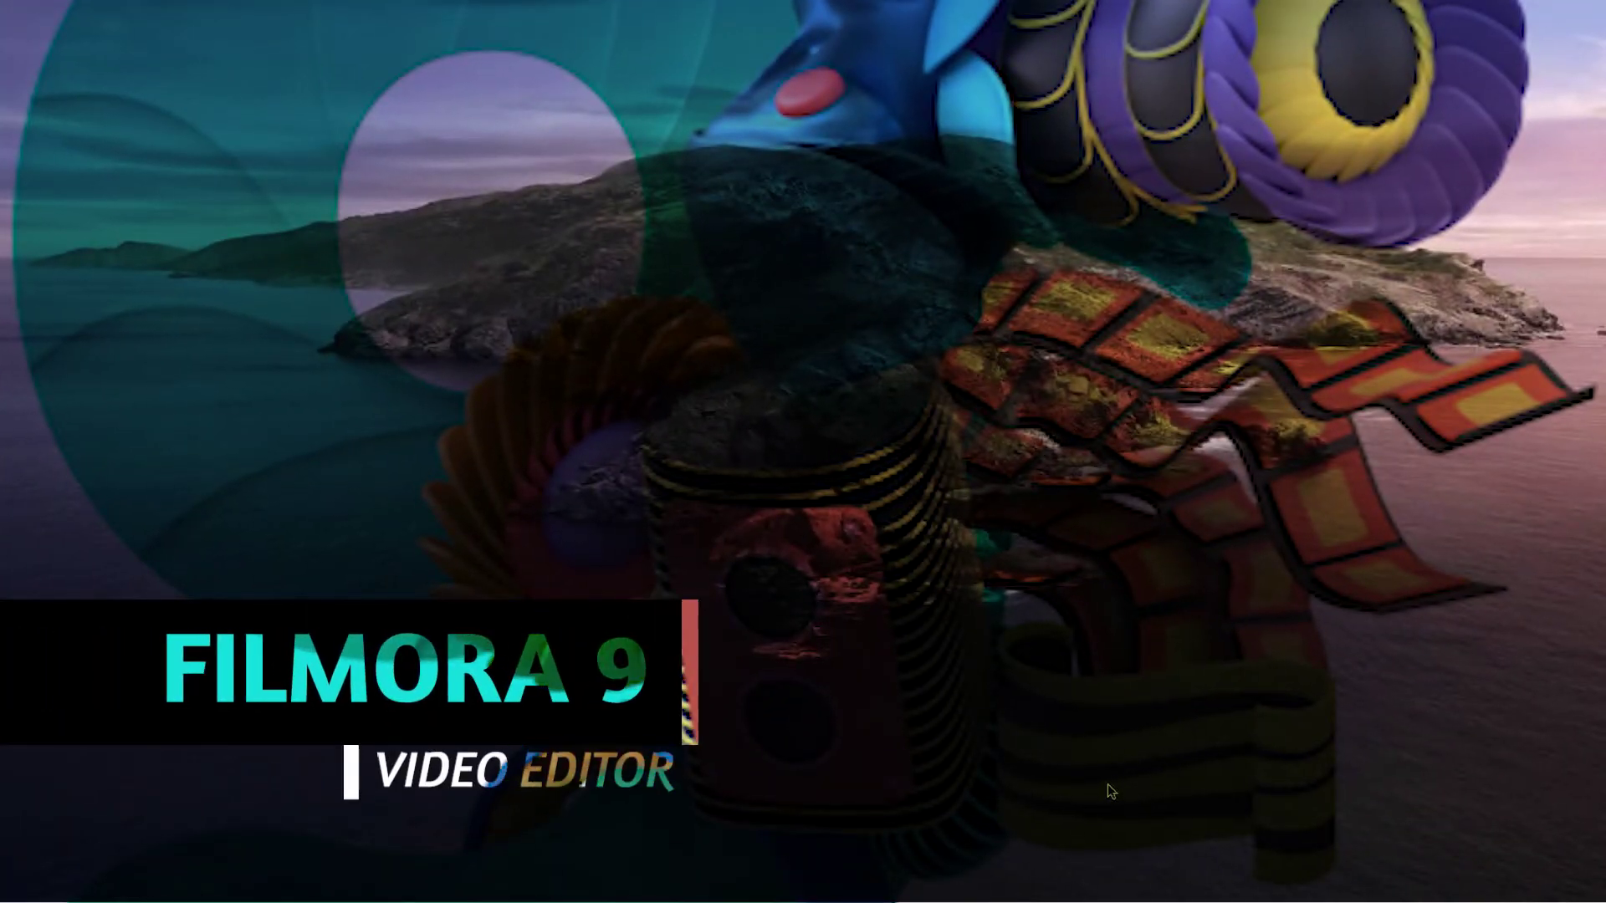
Step: Launch Wondershare Filmora9 from the Dock
mouse_move(1125, 895)
click(1121, 884)
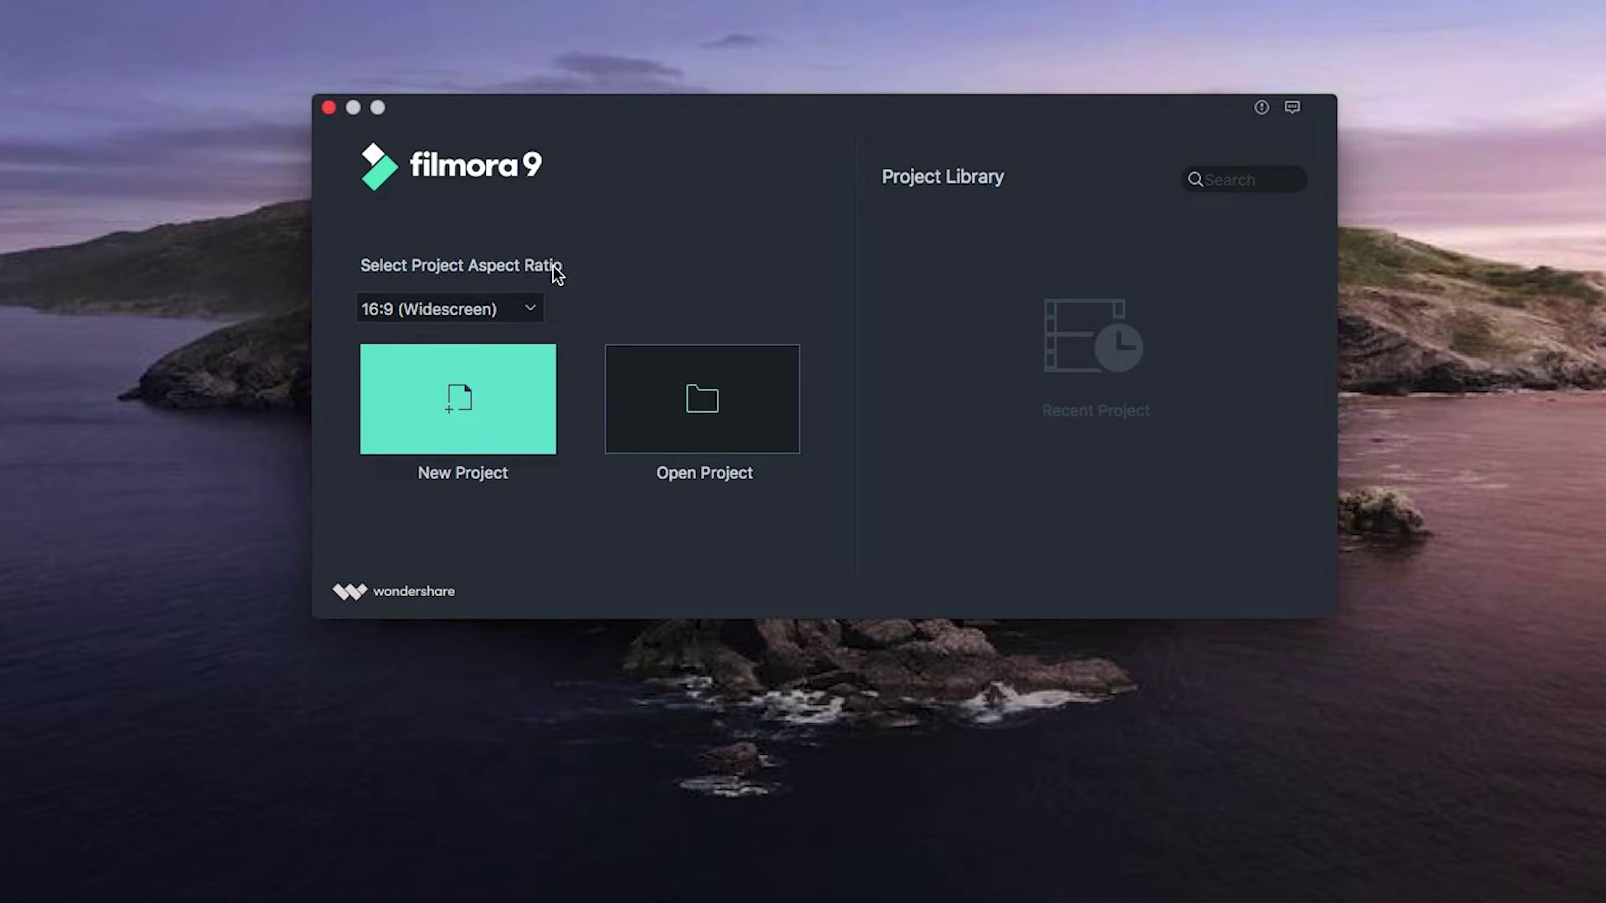
Step: Keep the 16:9 (Widescreen) aspect ratio and create a new project
click(527, 315)
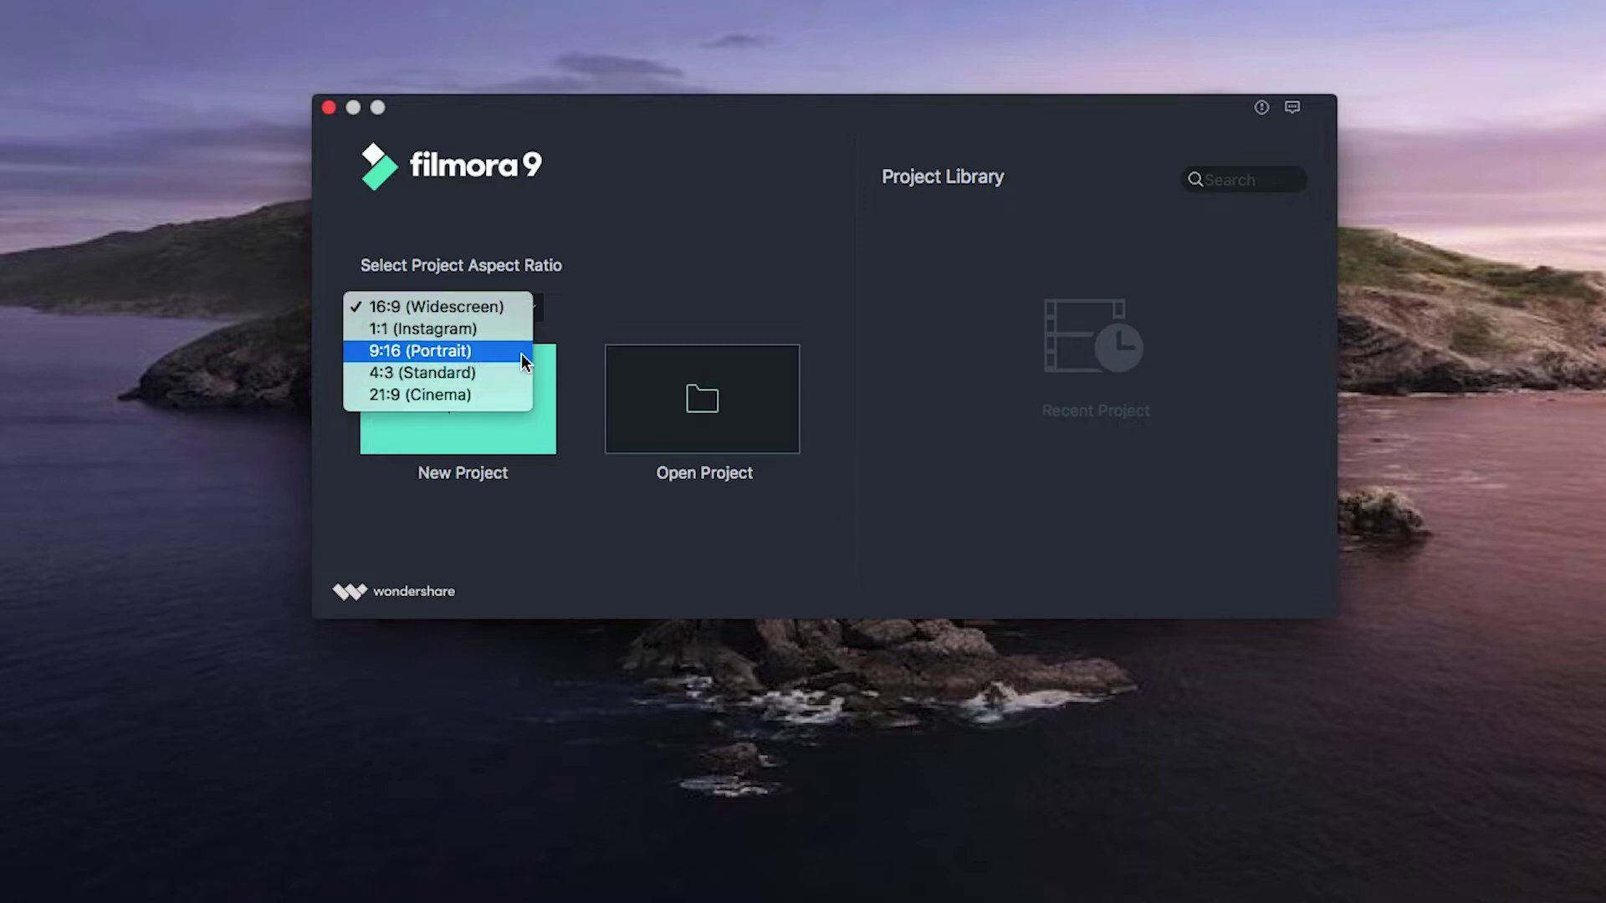
click(673, 304)
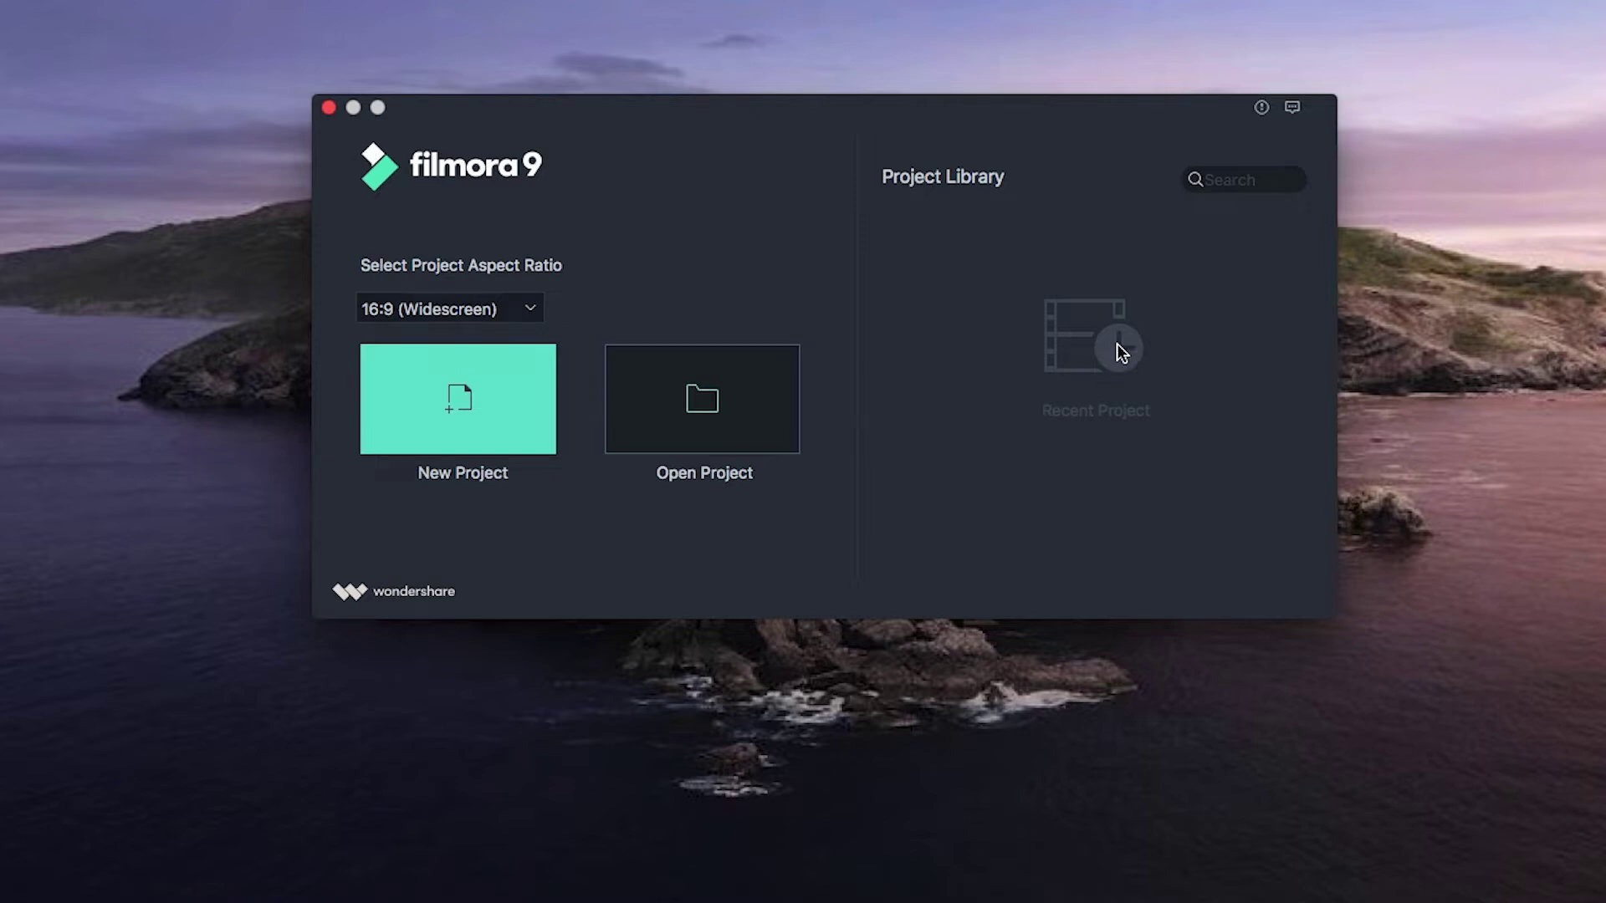
click(448, 403)
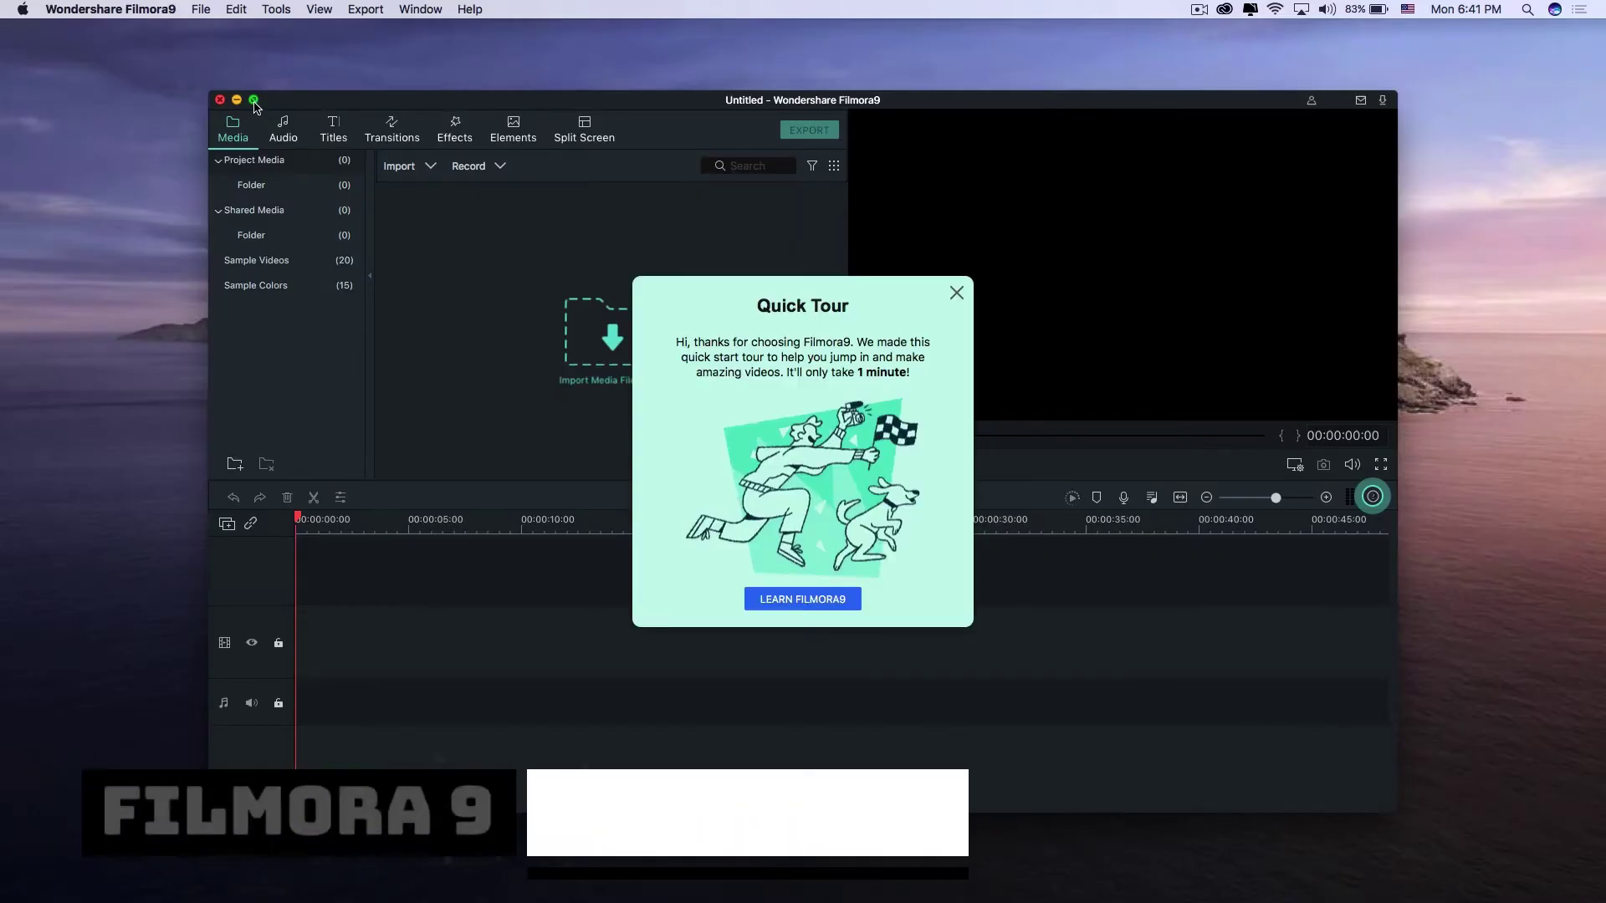
Step: Make the editor full screen and quit the Quick Tour
click(254, 100)
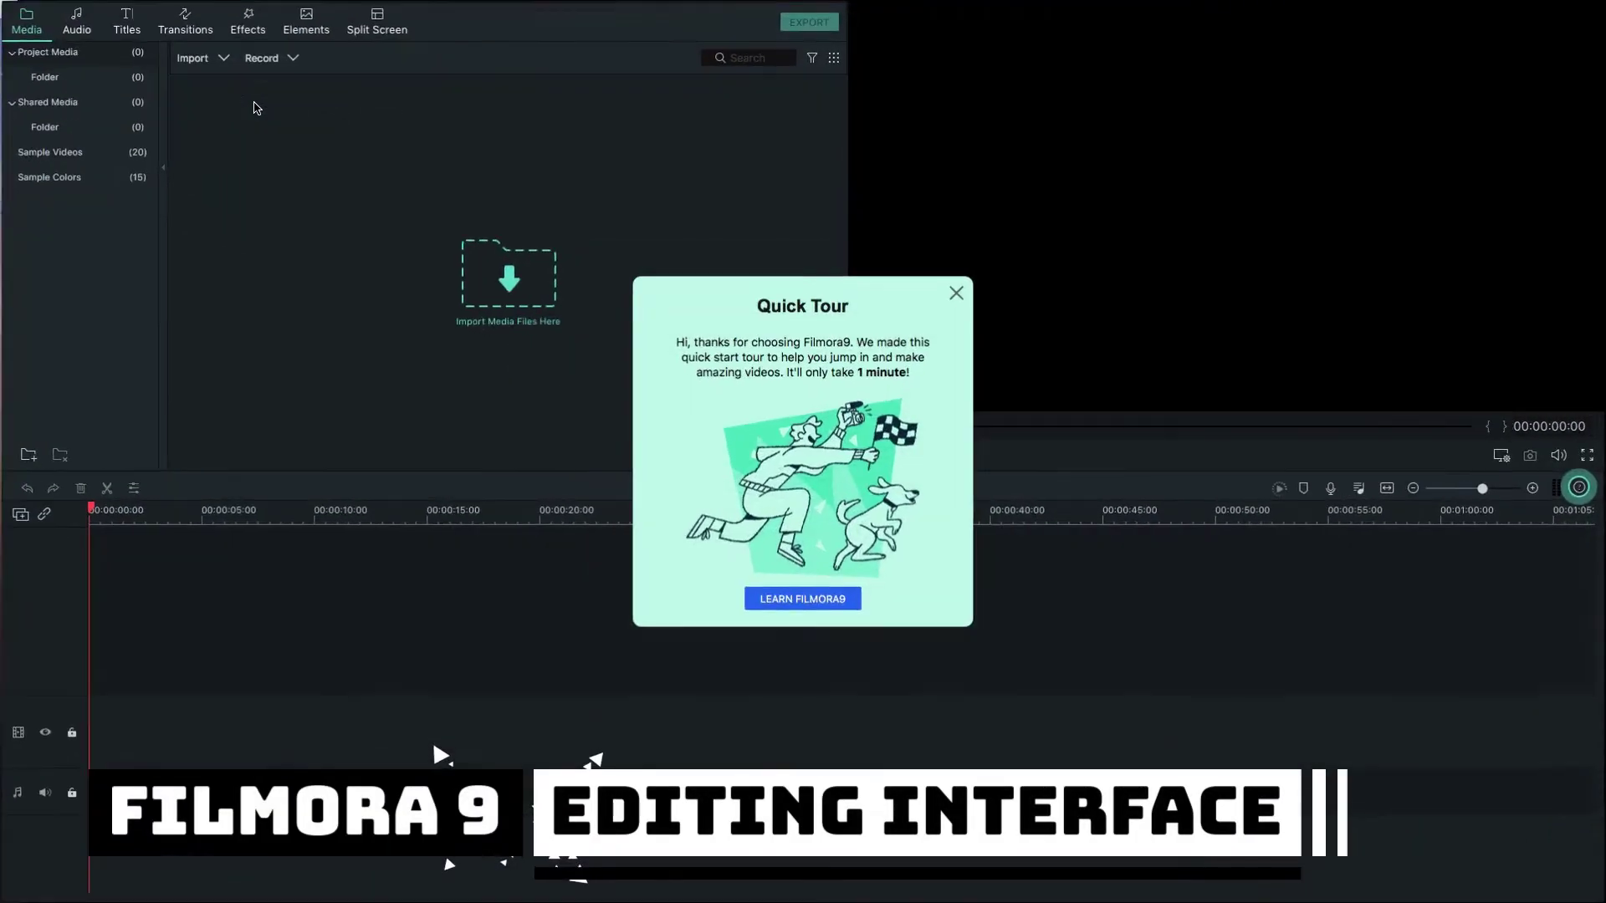
click(954, 293)
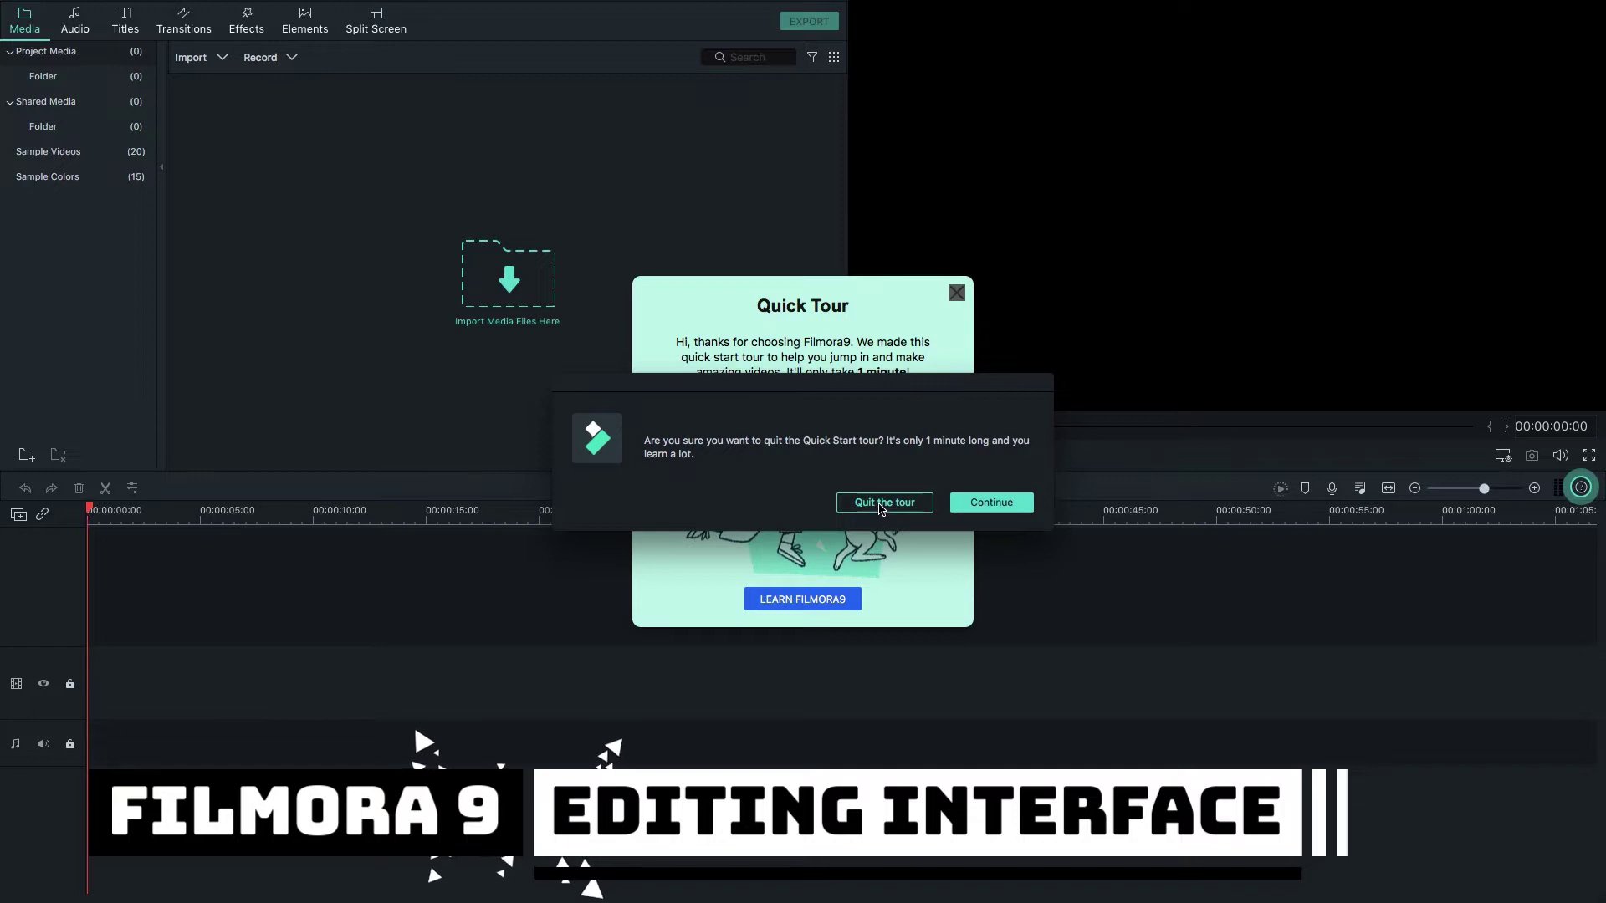
click(880, 502)
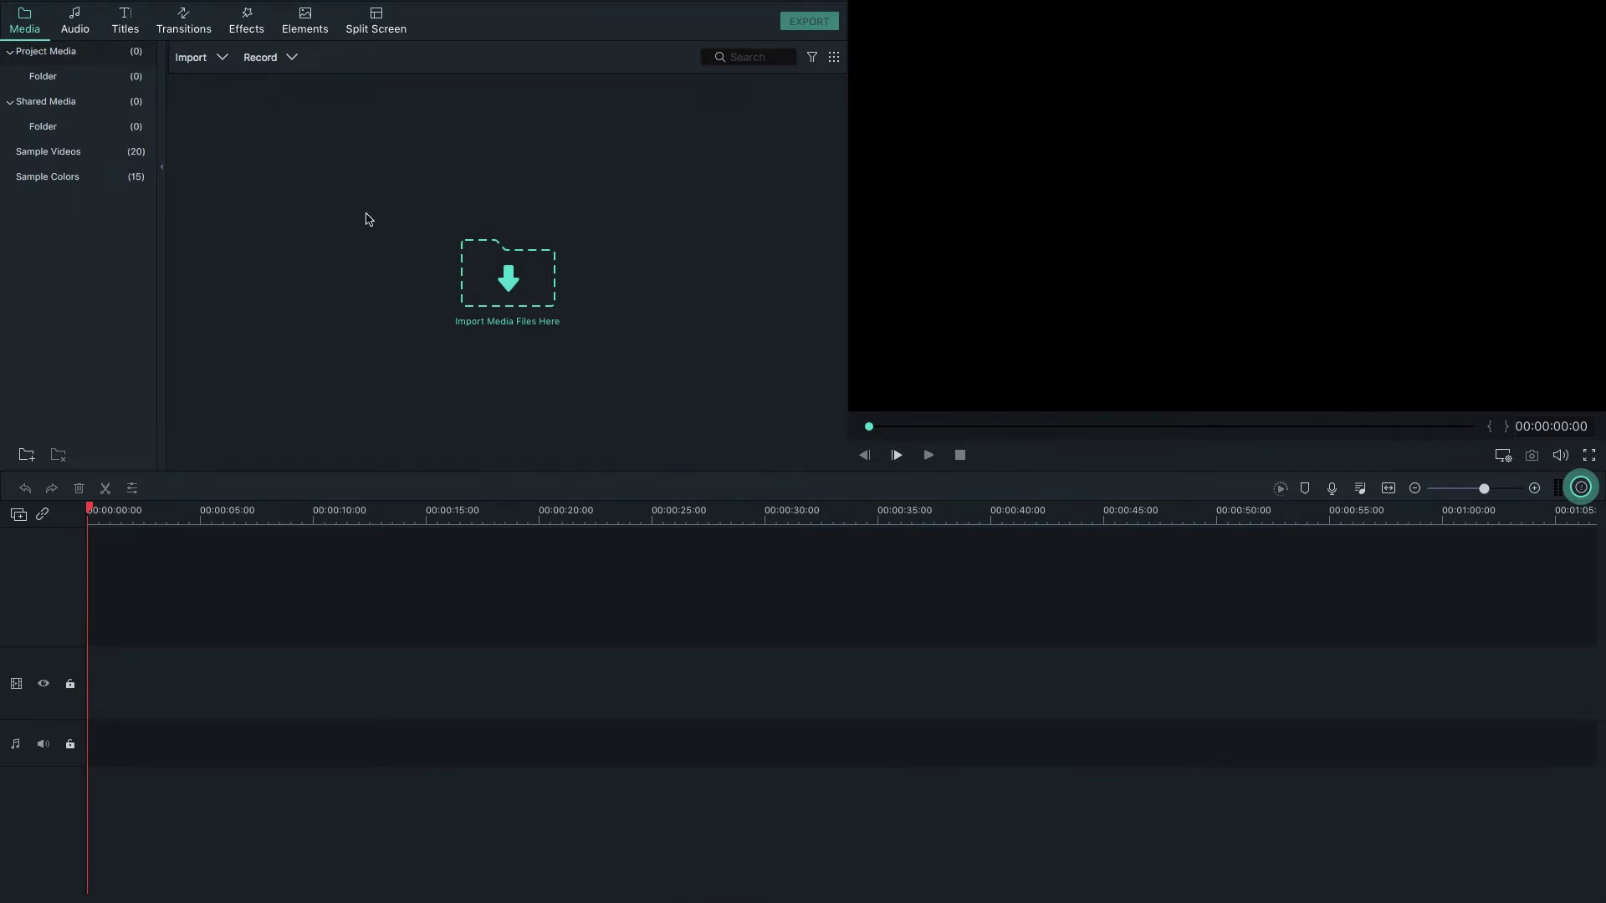
Step: Import the three Pexels Videos MP4 clips from Downloads into Project Media
click(510, 281)
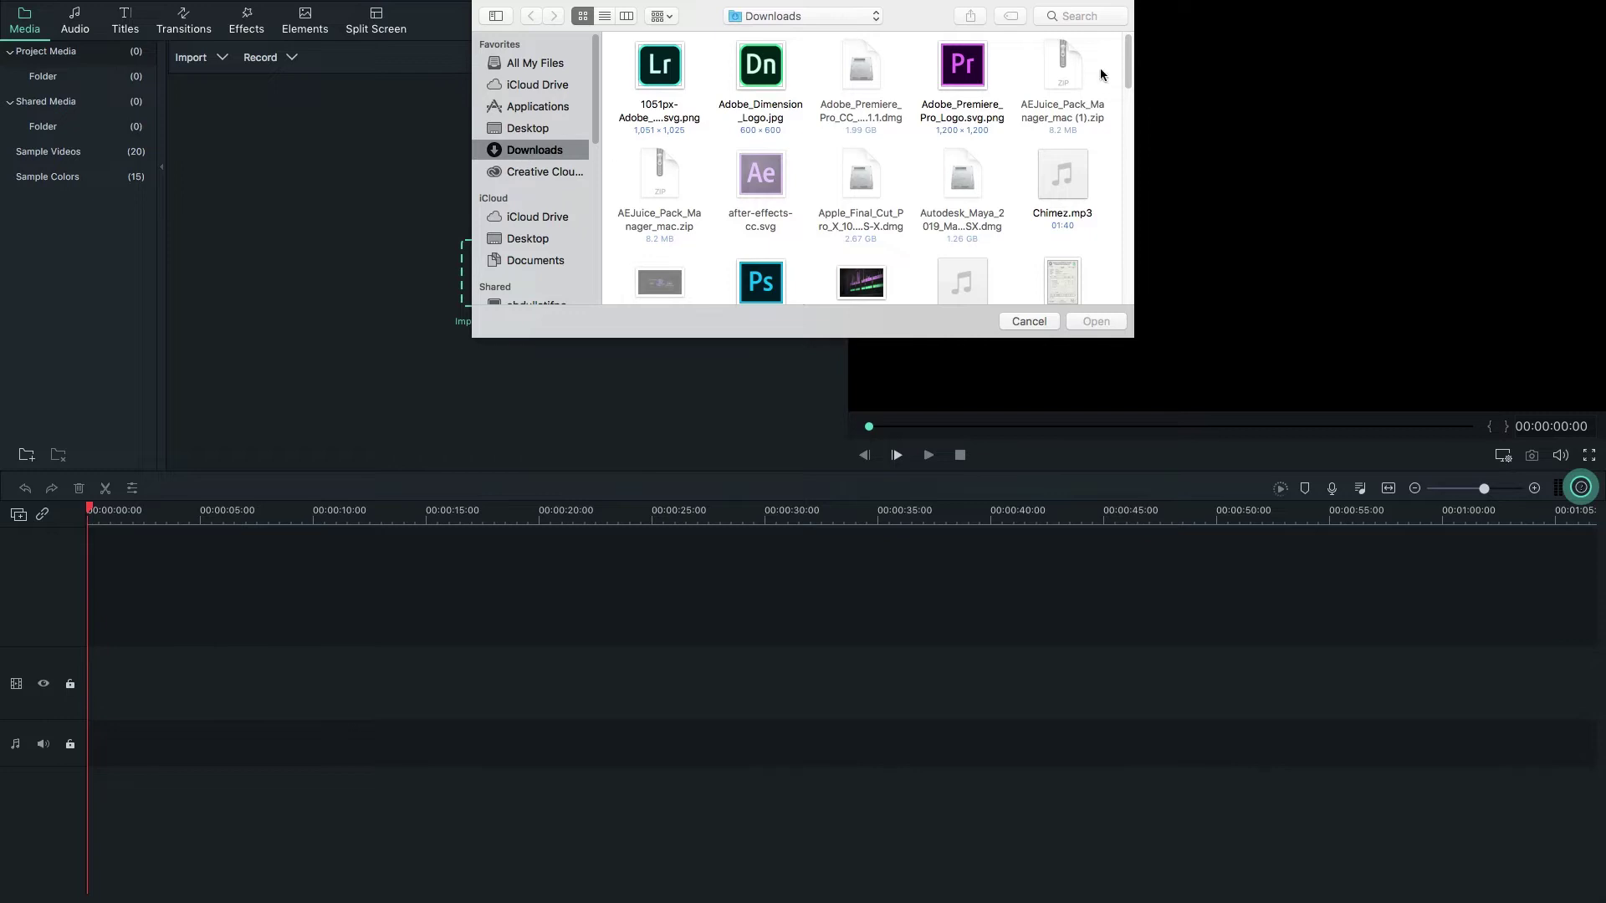
drag(1131, 42, 1136, 148)
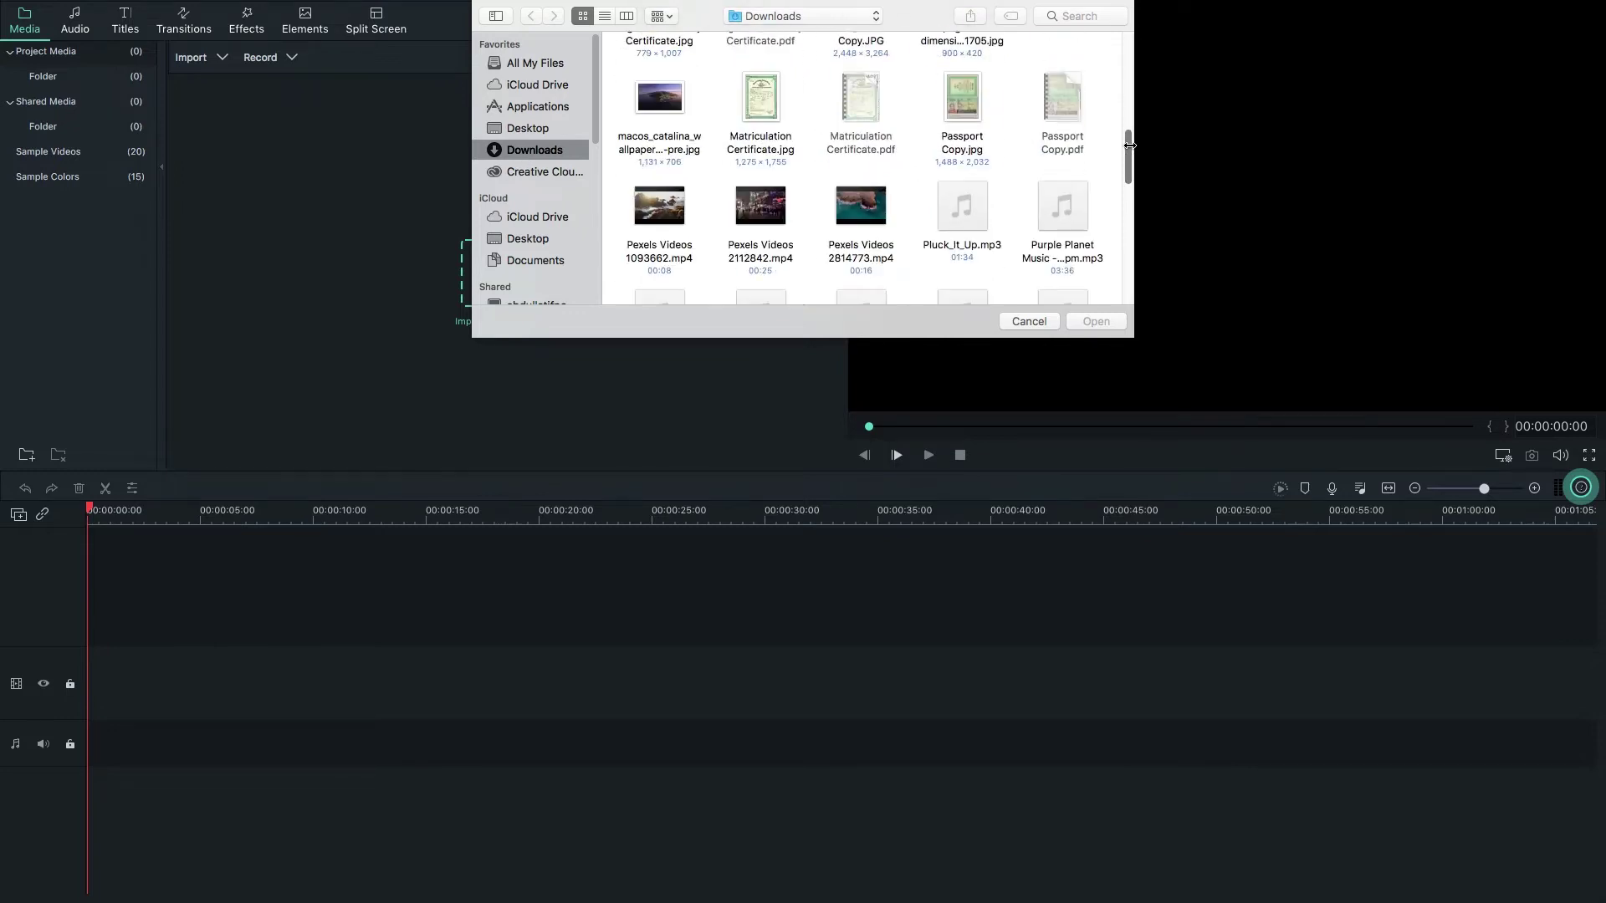
drag(615, 205, 900, 262)
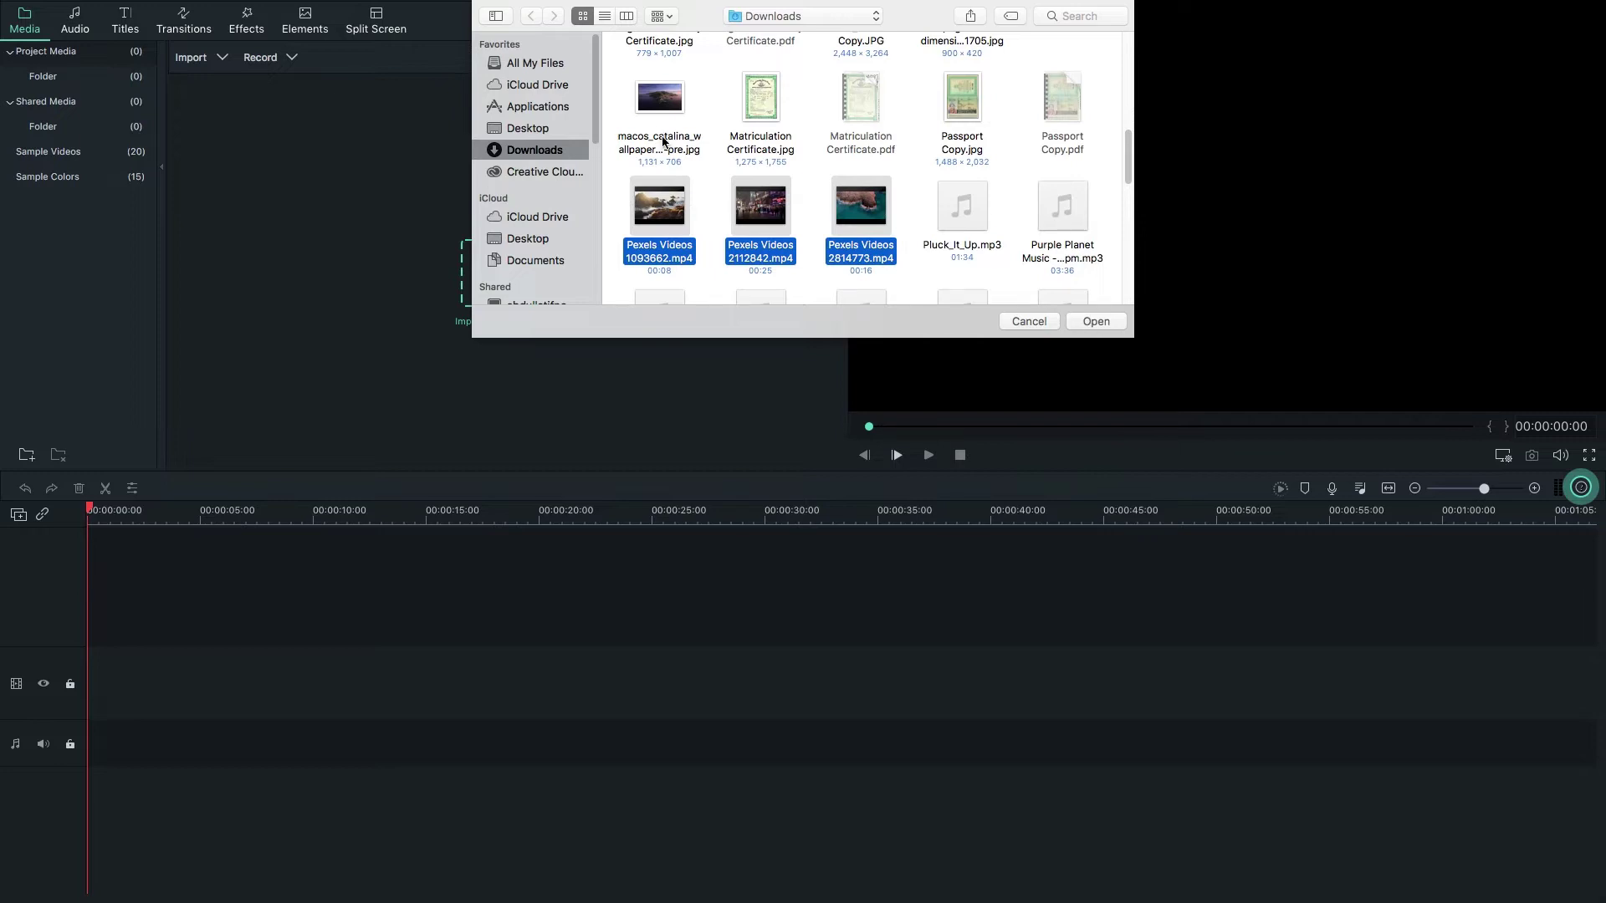
click(1109, 323)
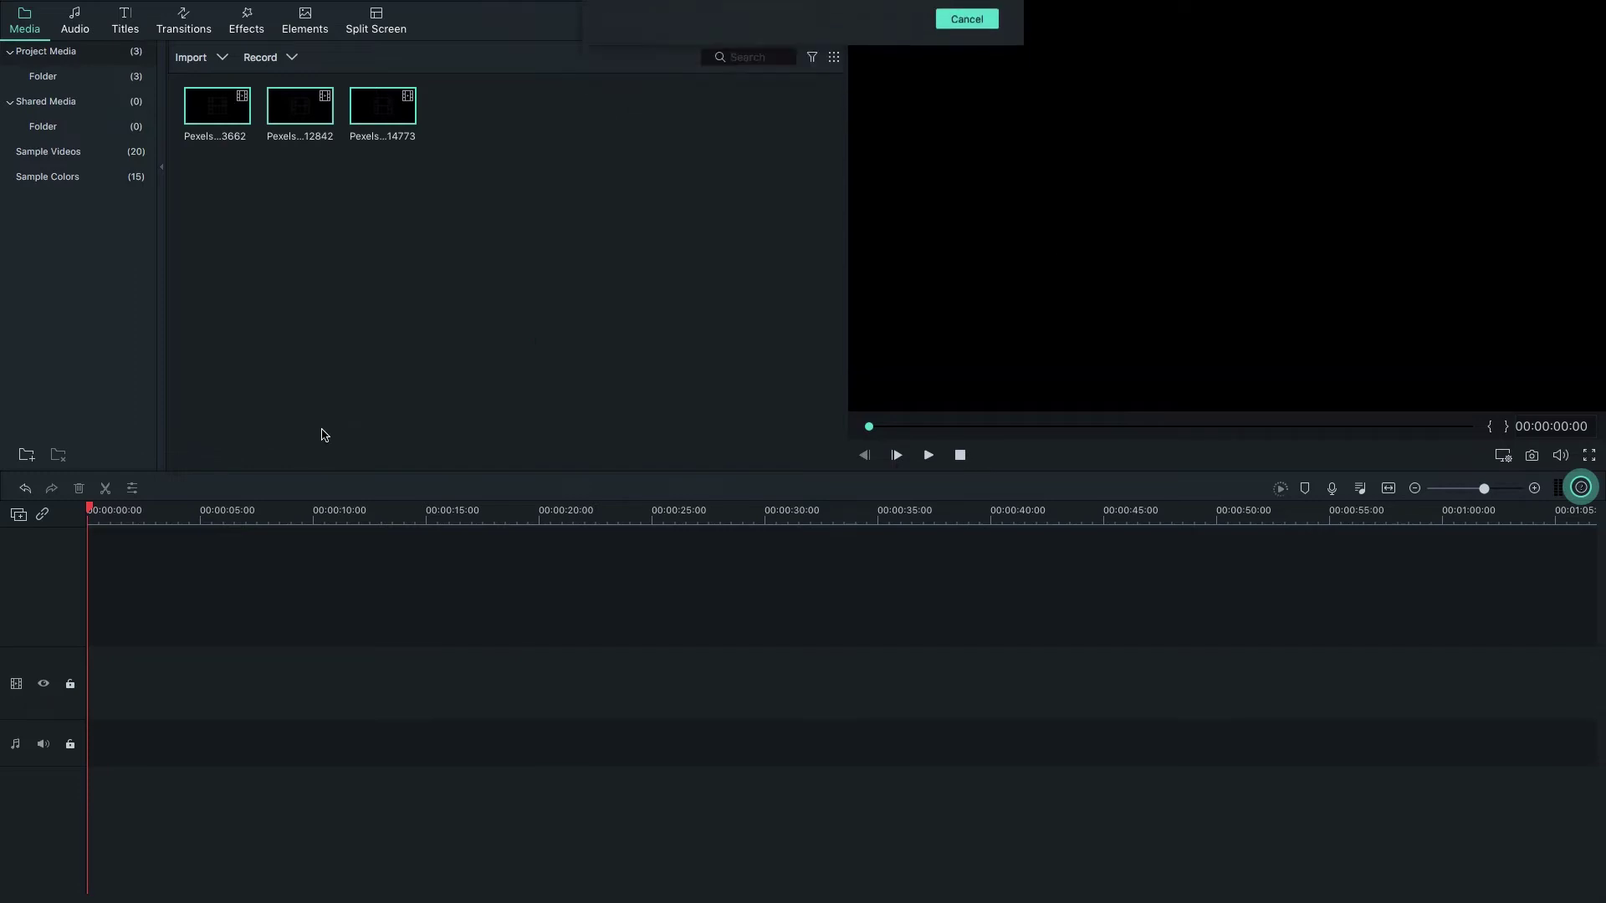
Step: Import the editing photo, Flames.mp3, Catalina wallpaper and video (9)–(12) into Project Media
right_click(358, 226)
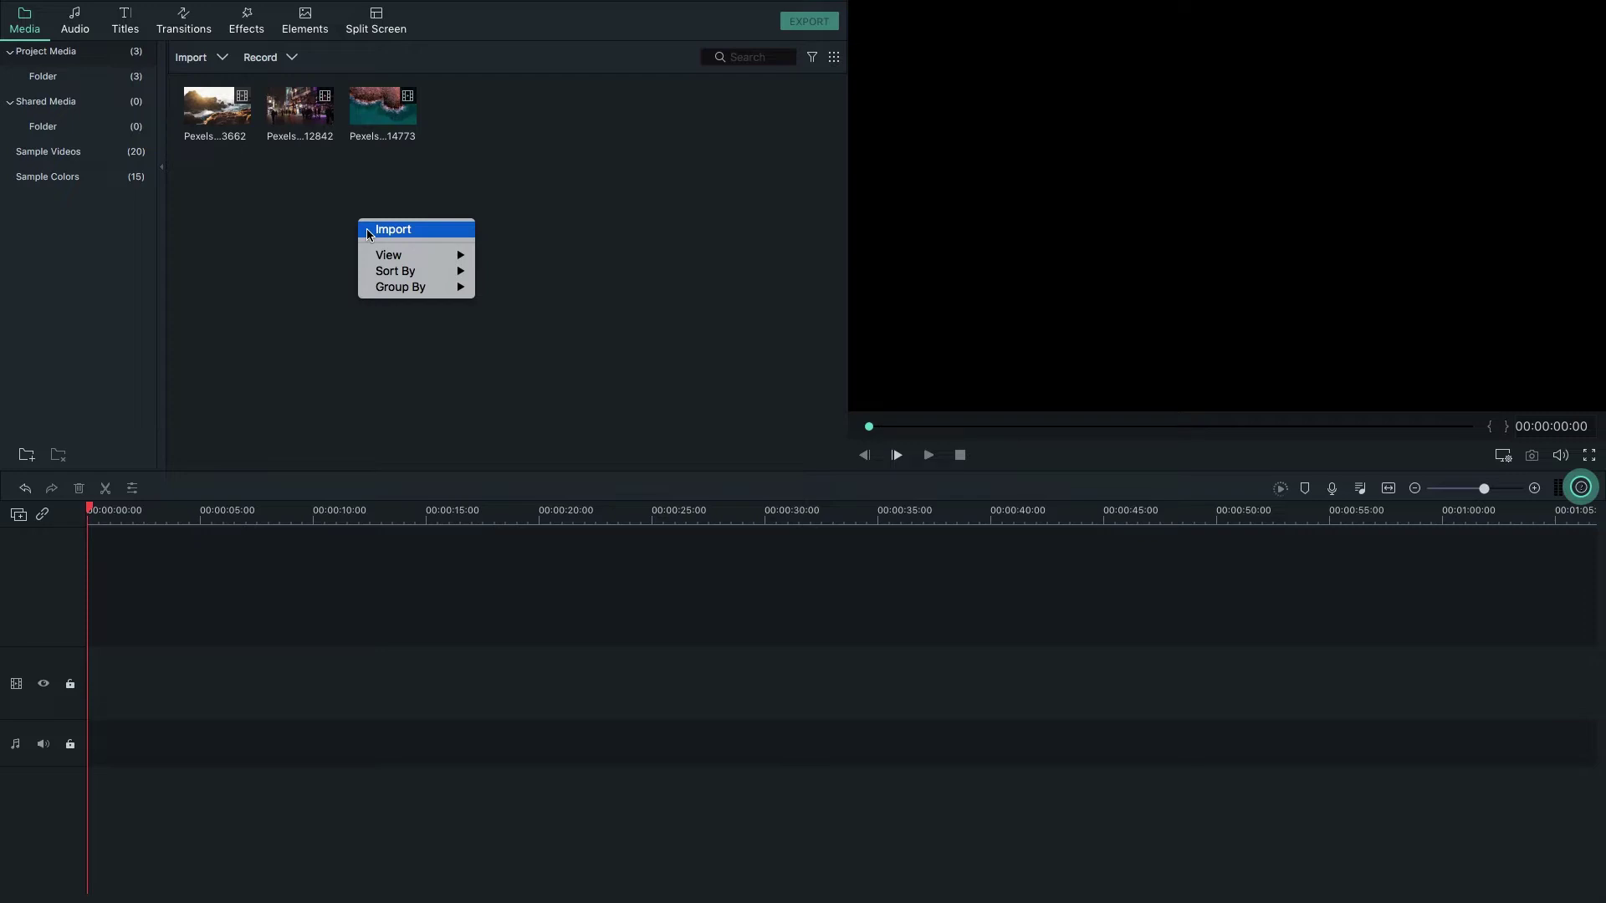
click(370, 229)
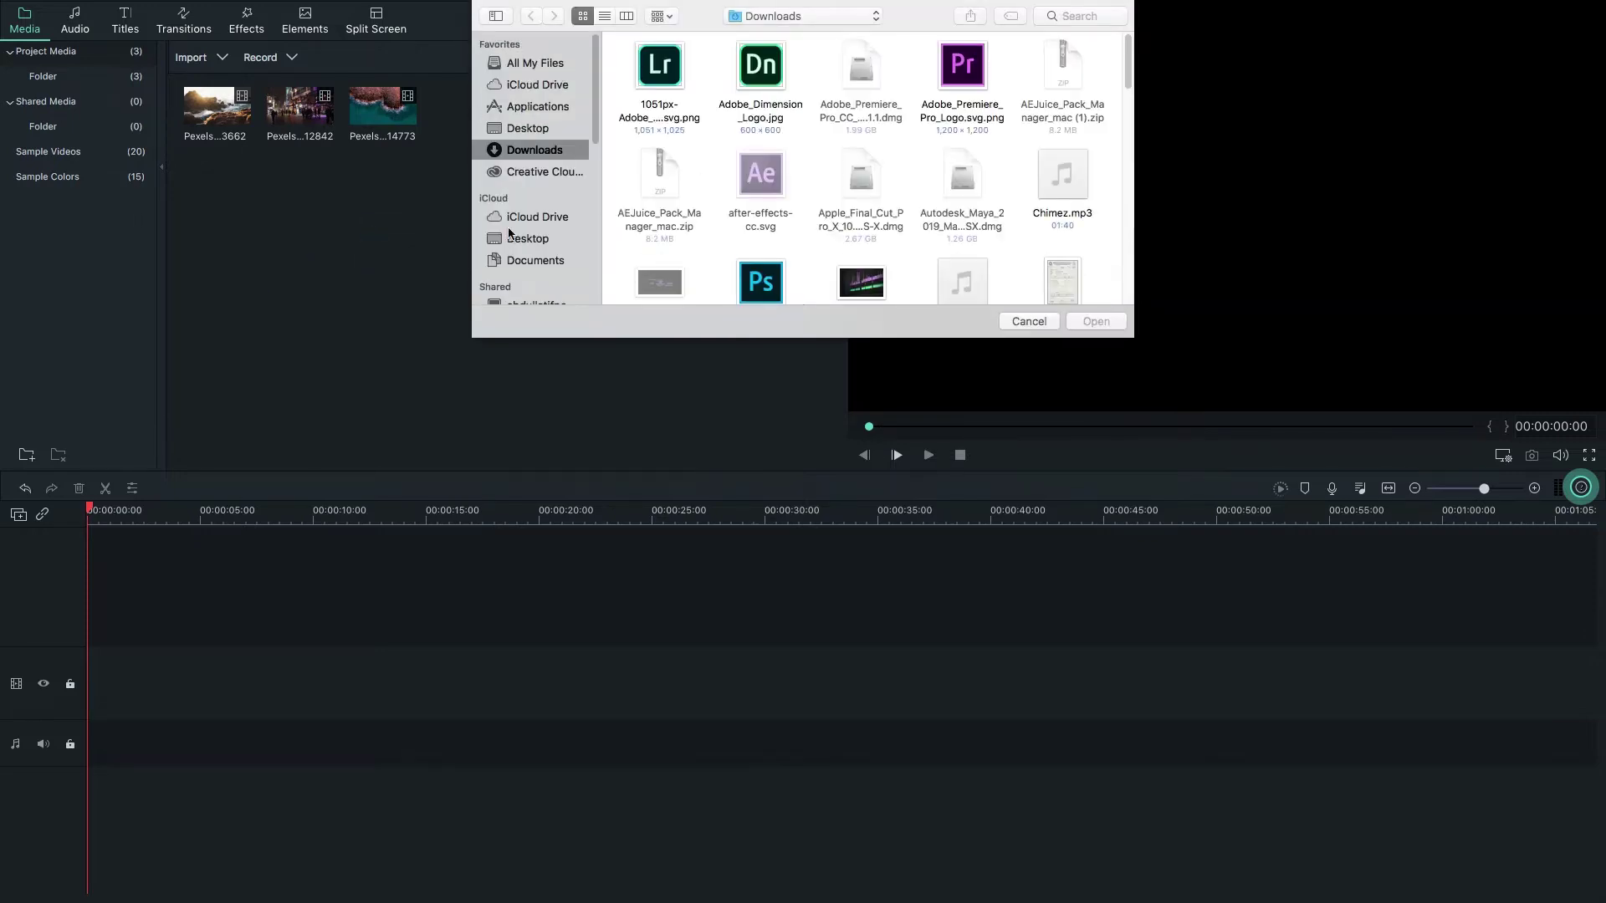
scroll(1128, 68, down, 5)
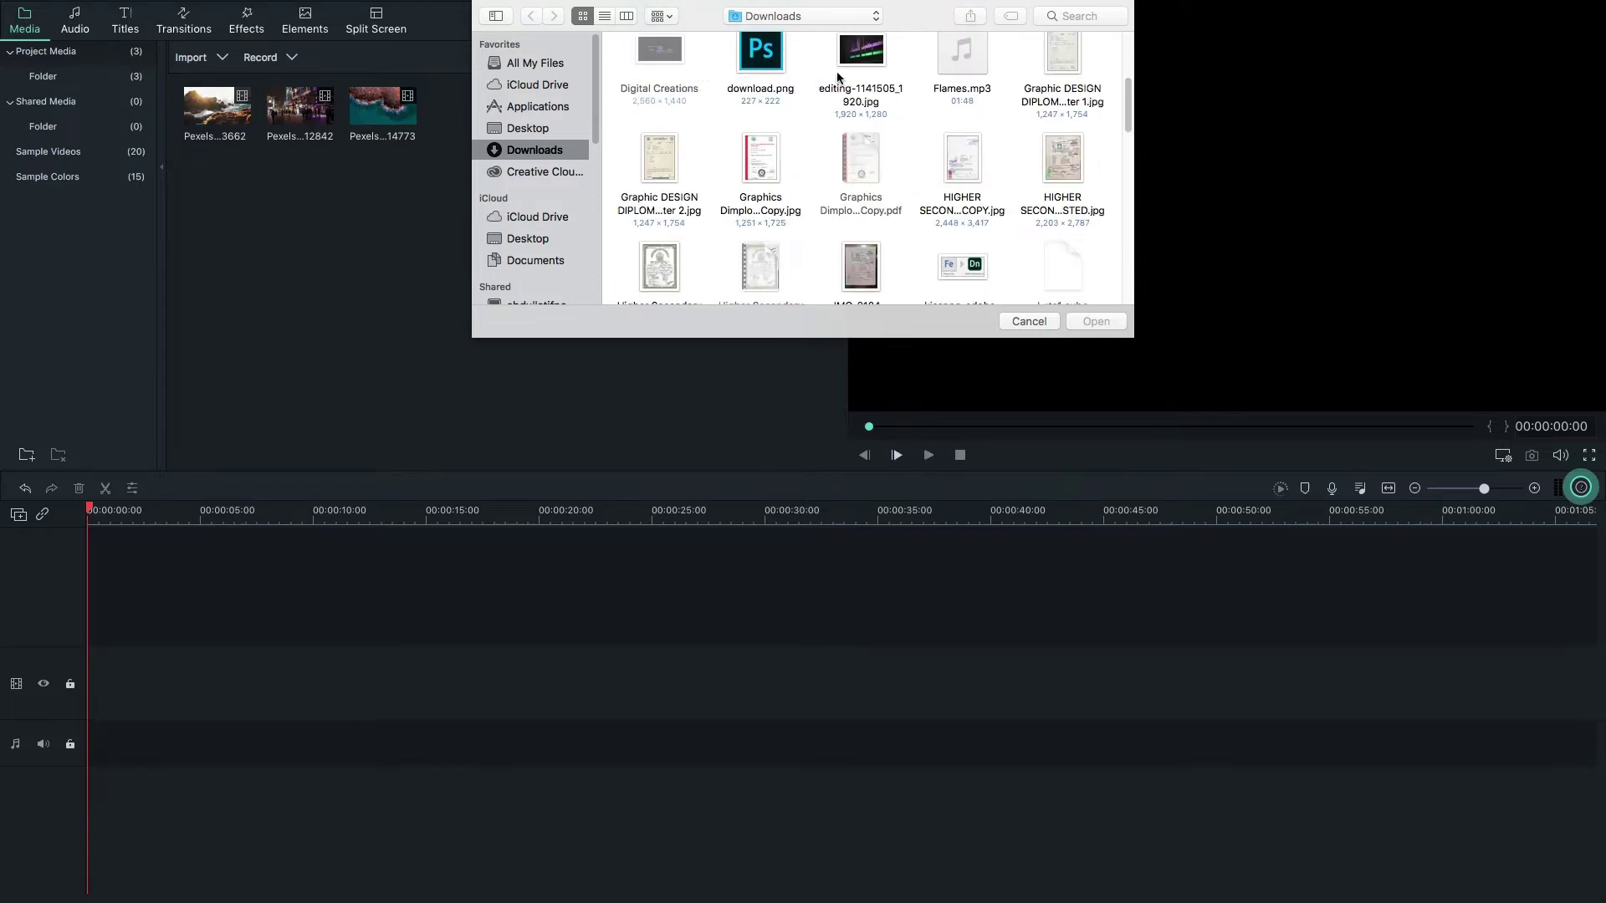
click(884, 58)
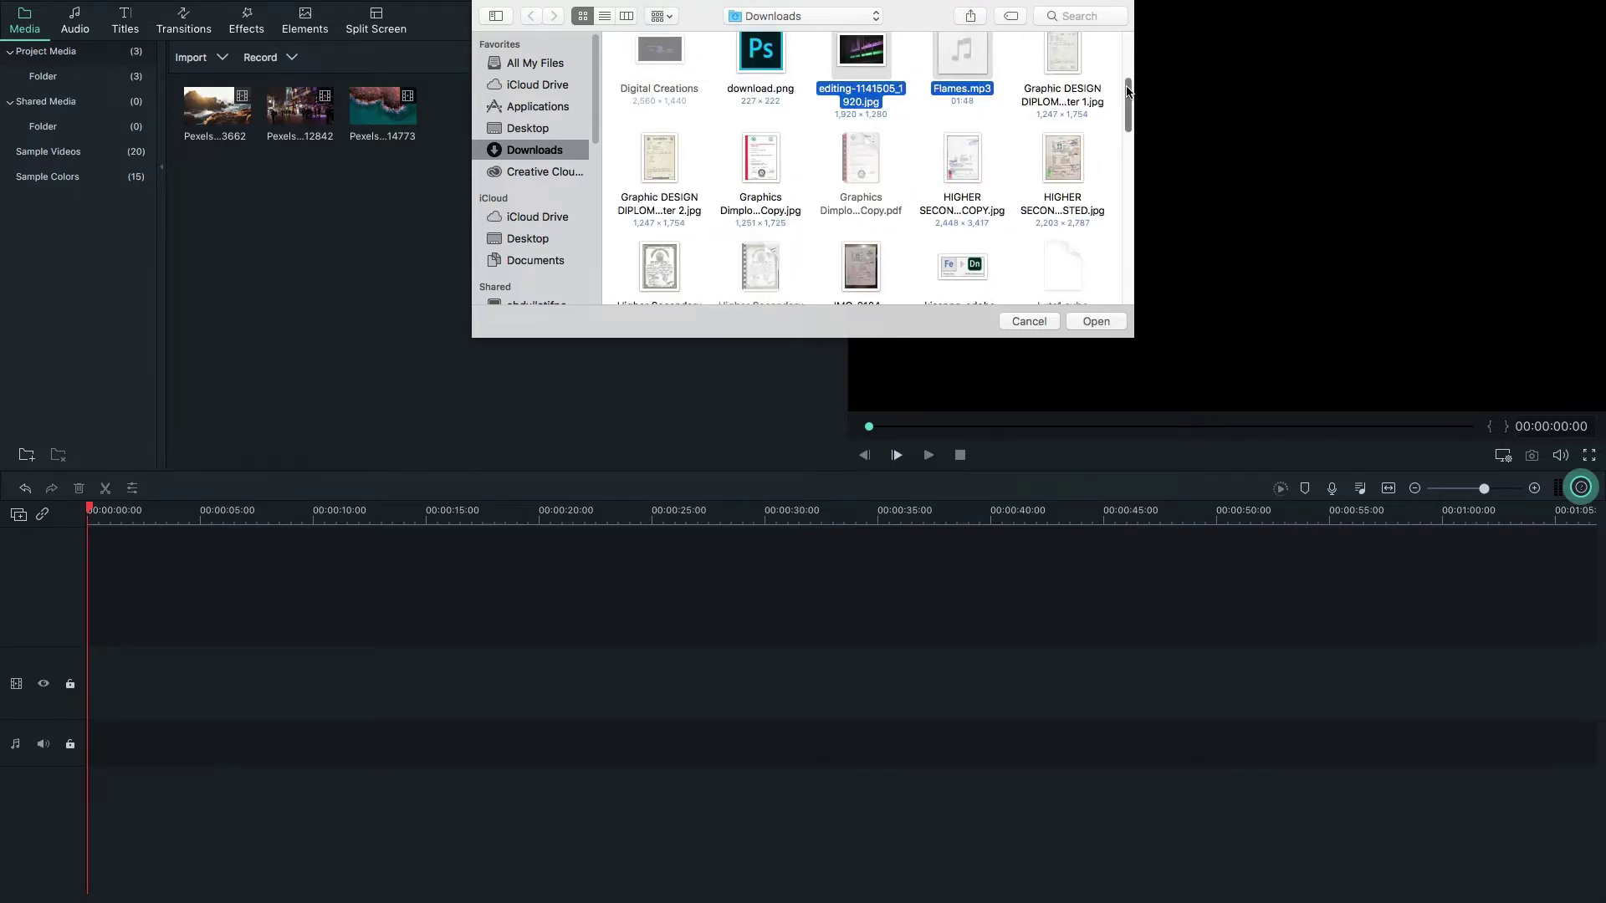
drag(1128, 94, 1128, 157)
scroll(1128, 156, up, 3)
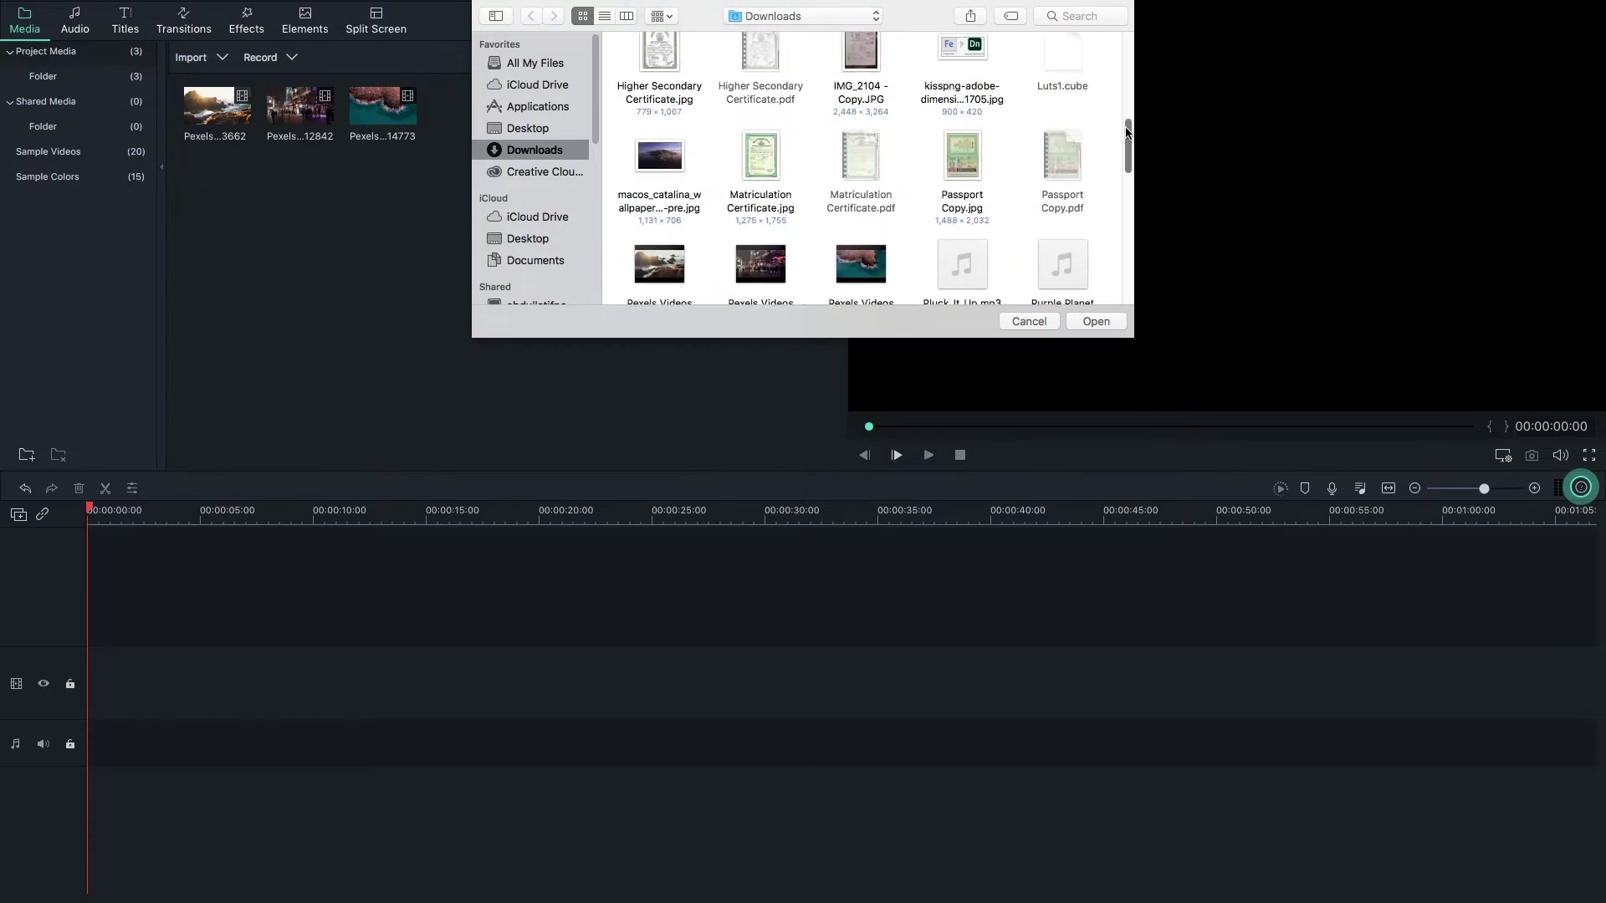
click(686, 166)
drag(1130, 140, 1140, 227)
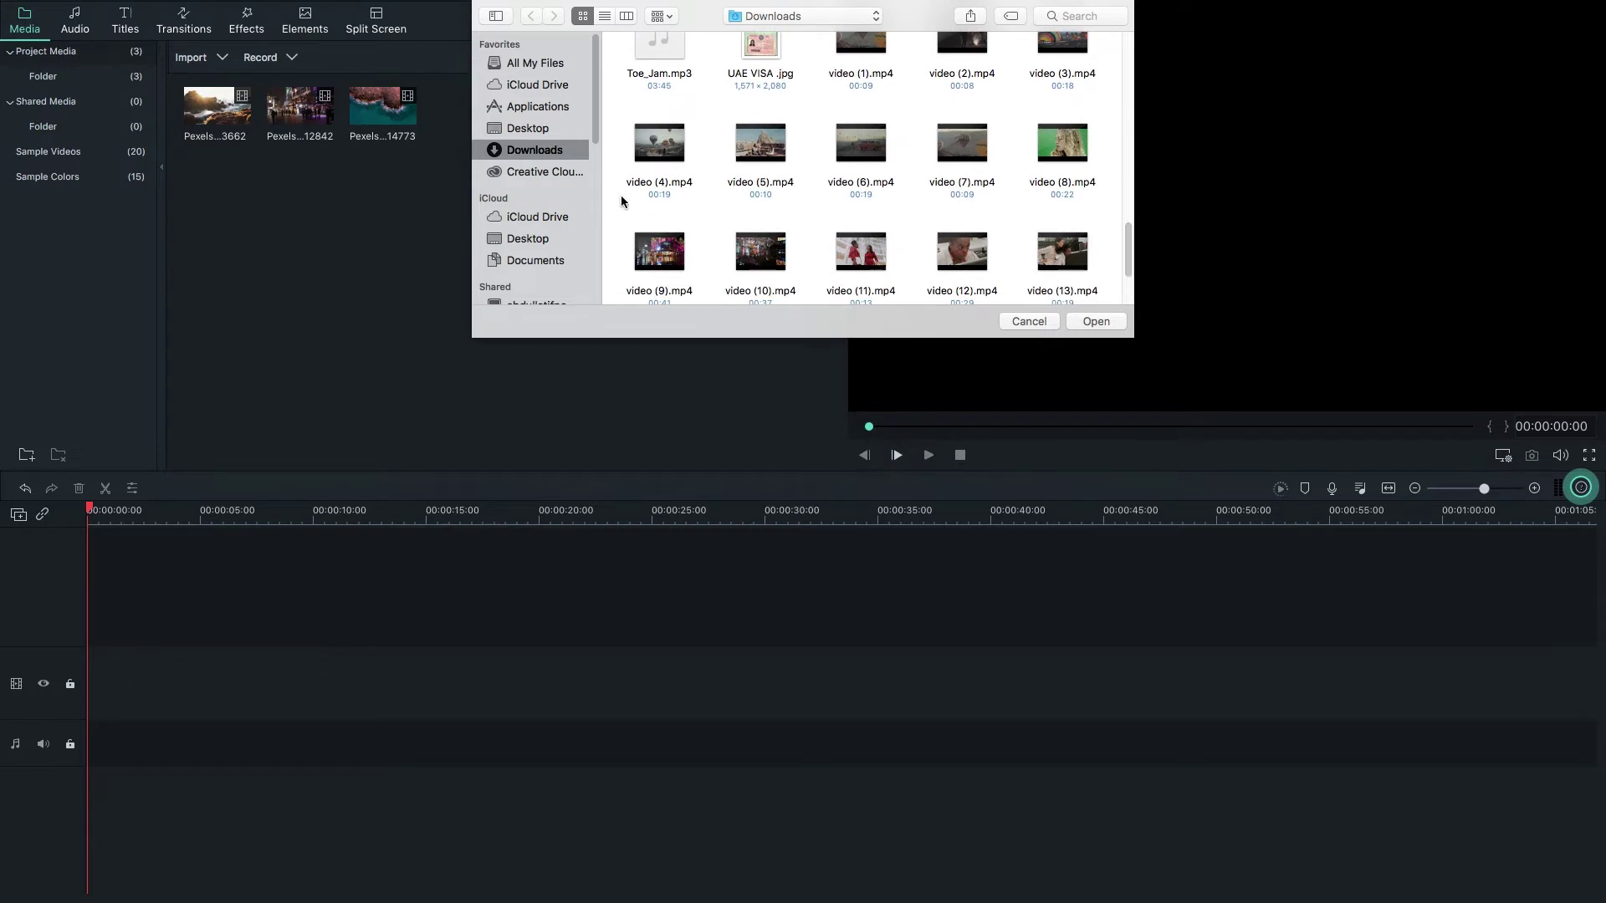
drag(621, 249, 963, 279)
click(1094, 321)
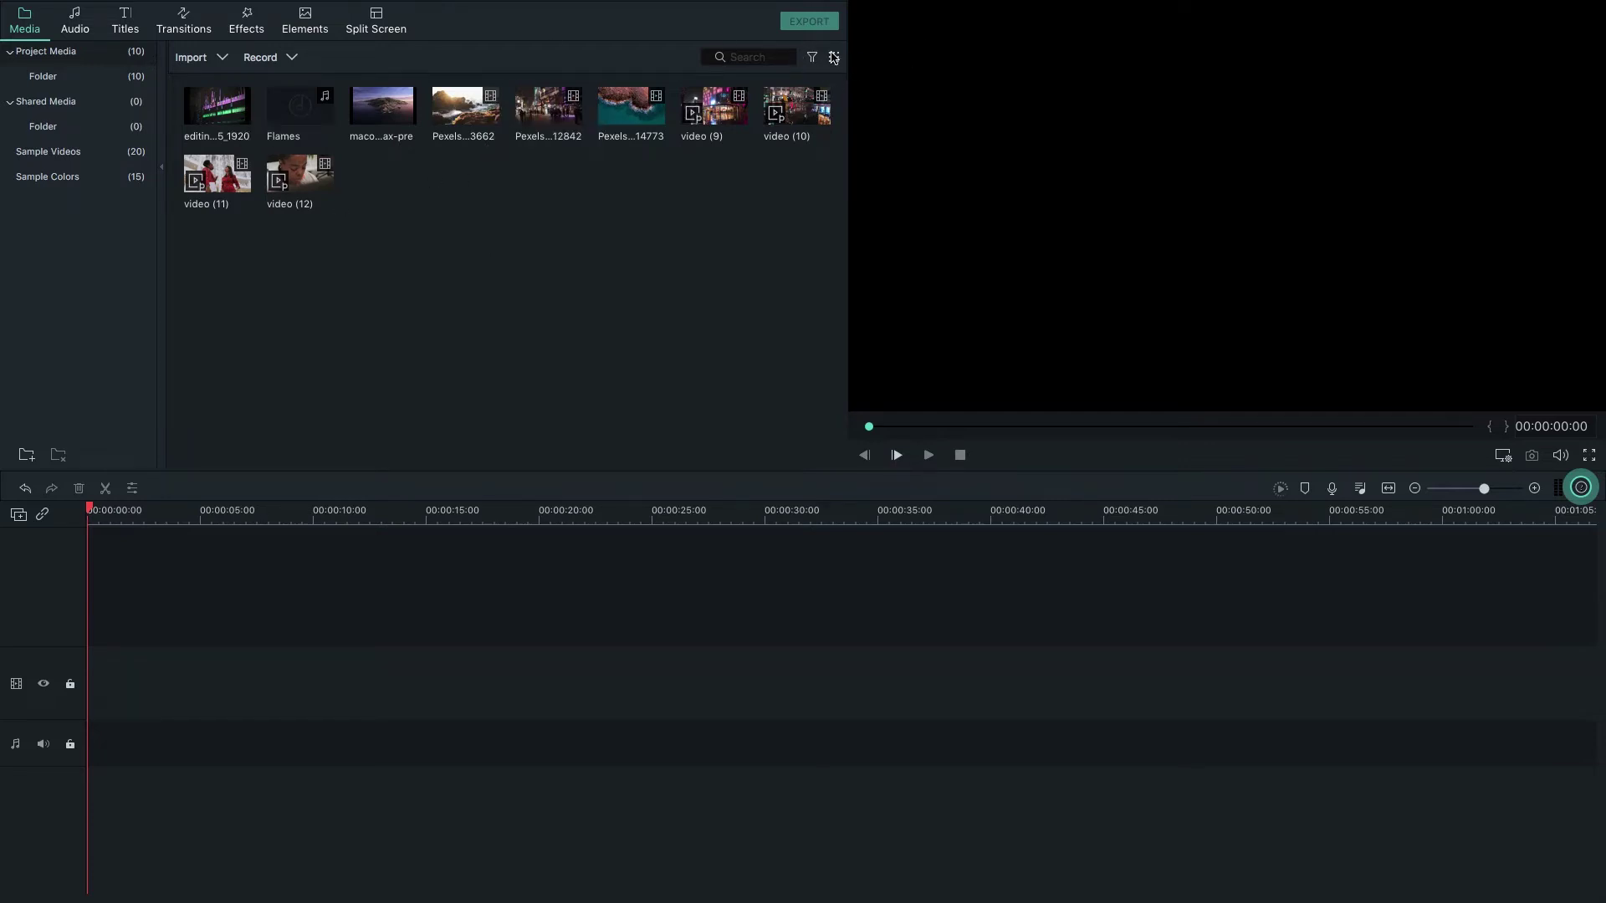
right_click(560, 215)
mouse_move(620, 257)
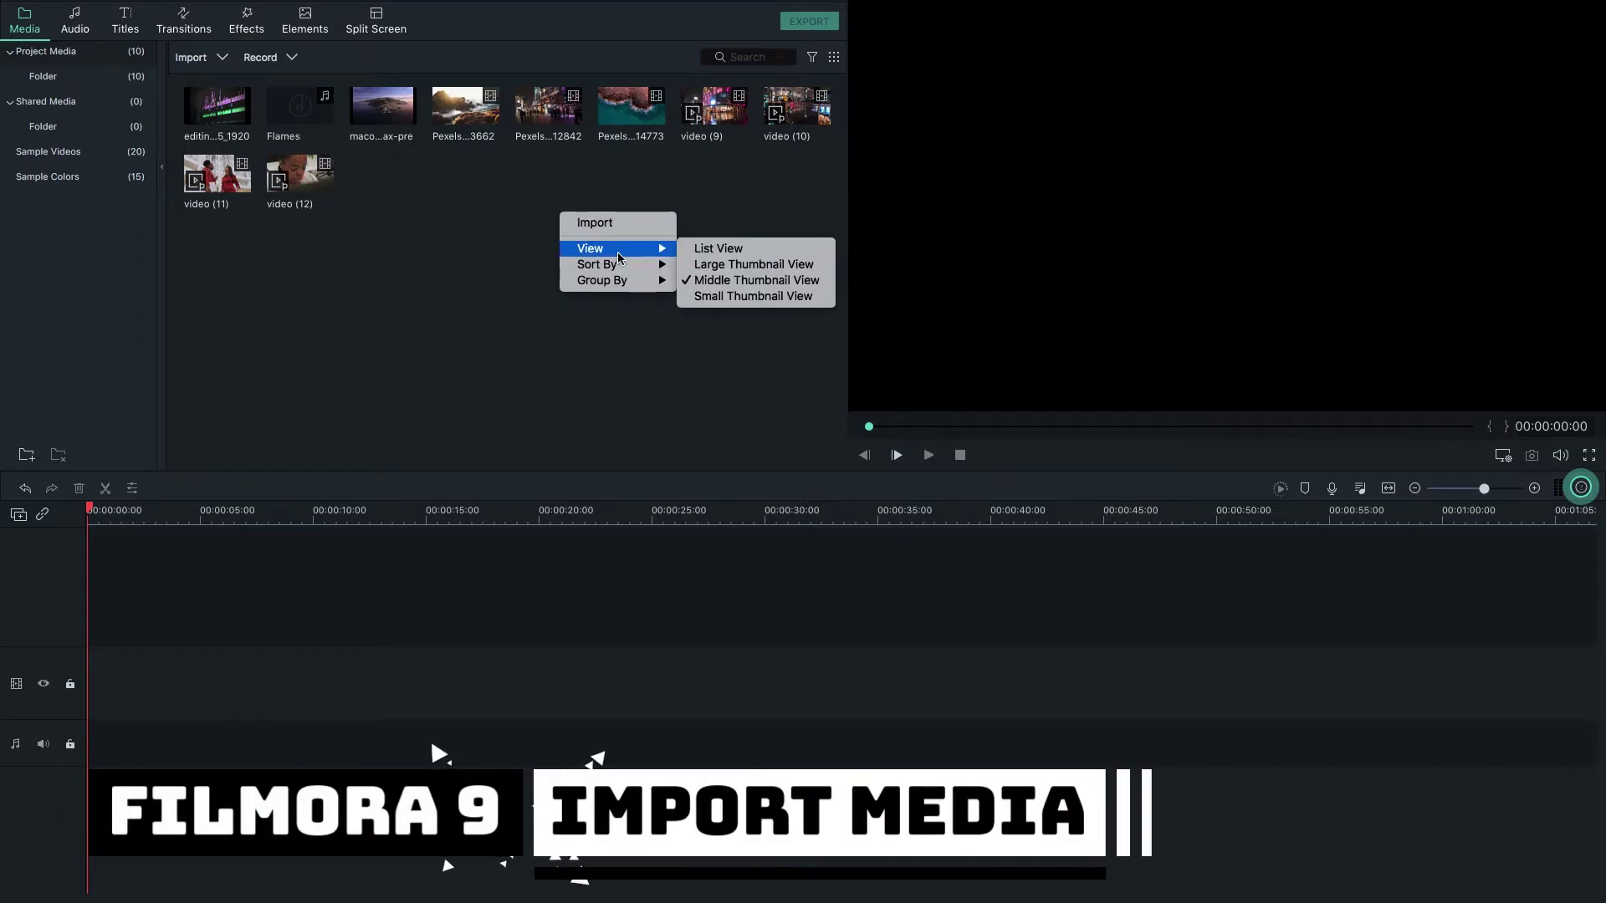
click(717, 248)
right_click(549, 237)
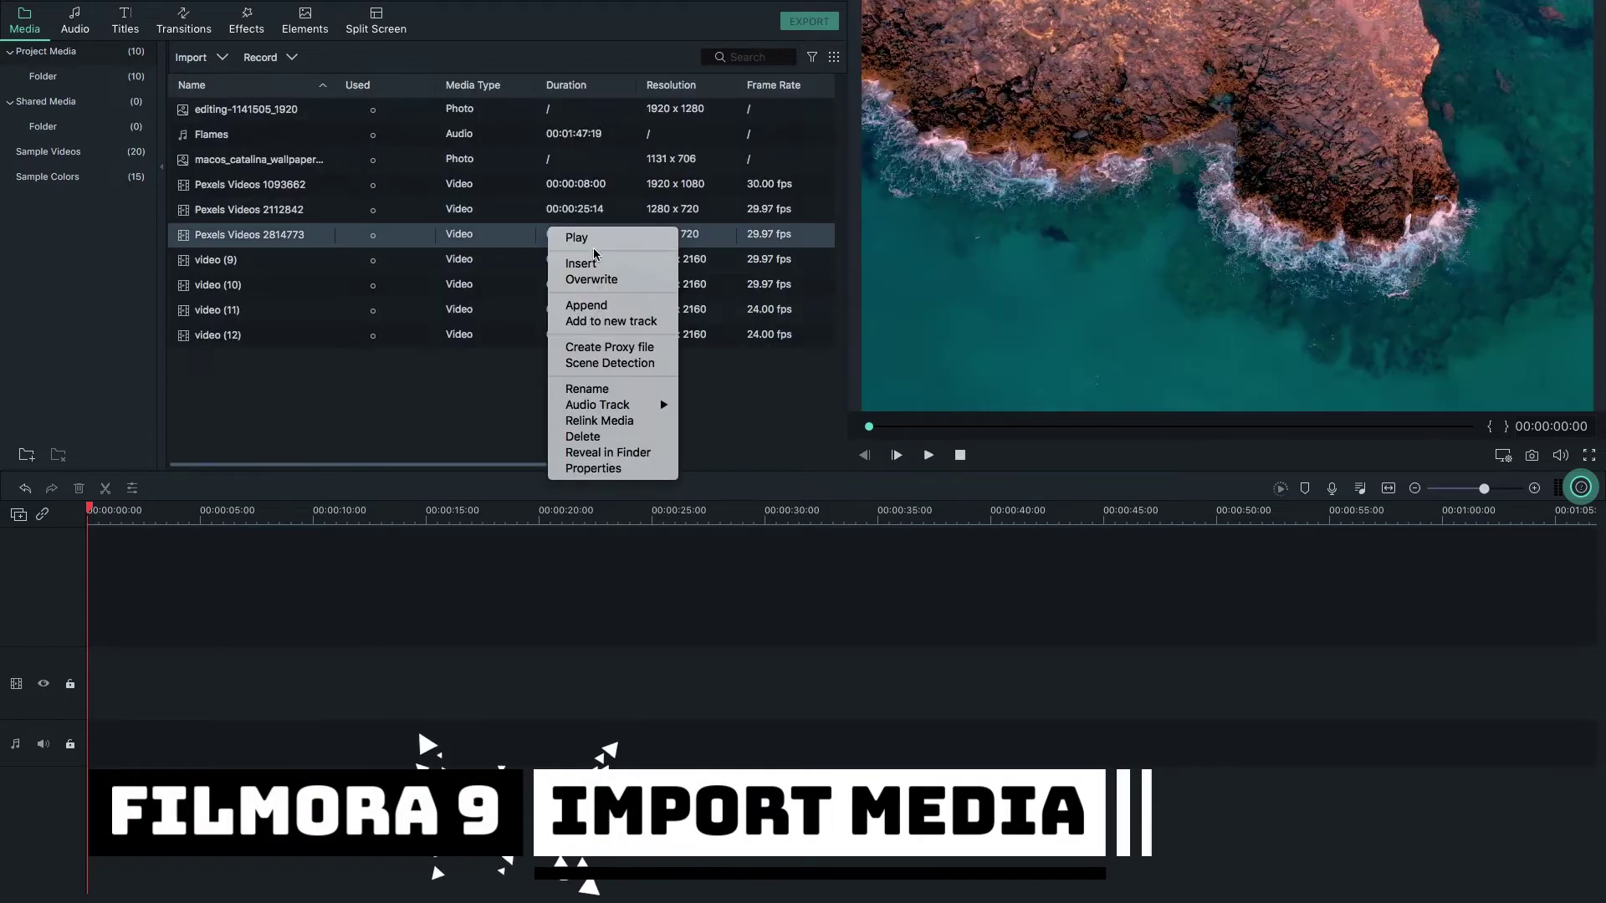
click(435, 413)
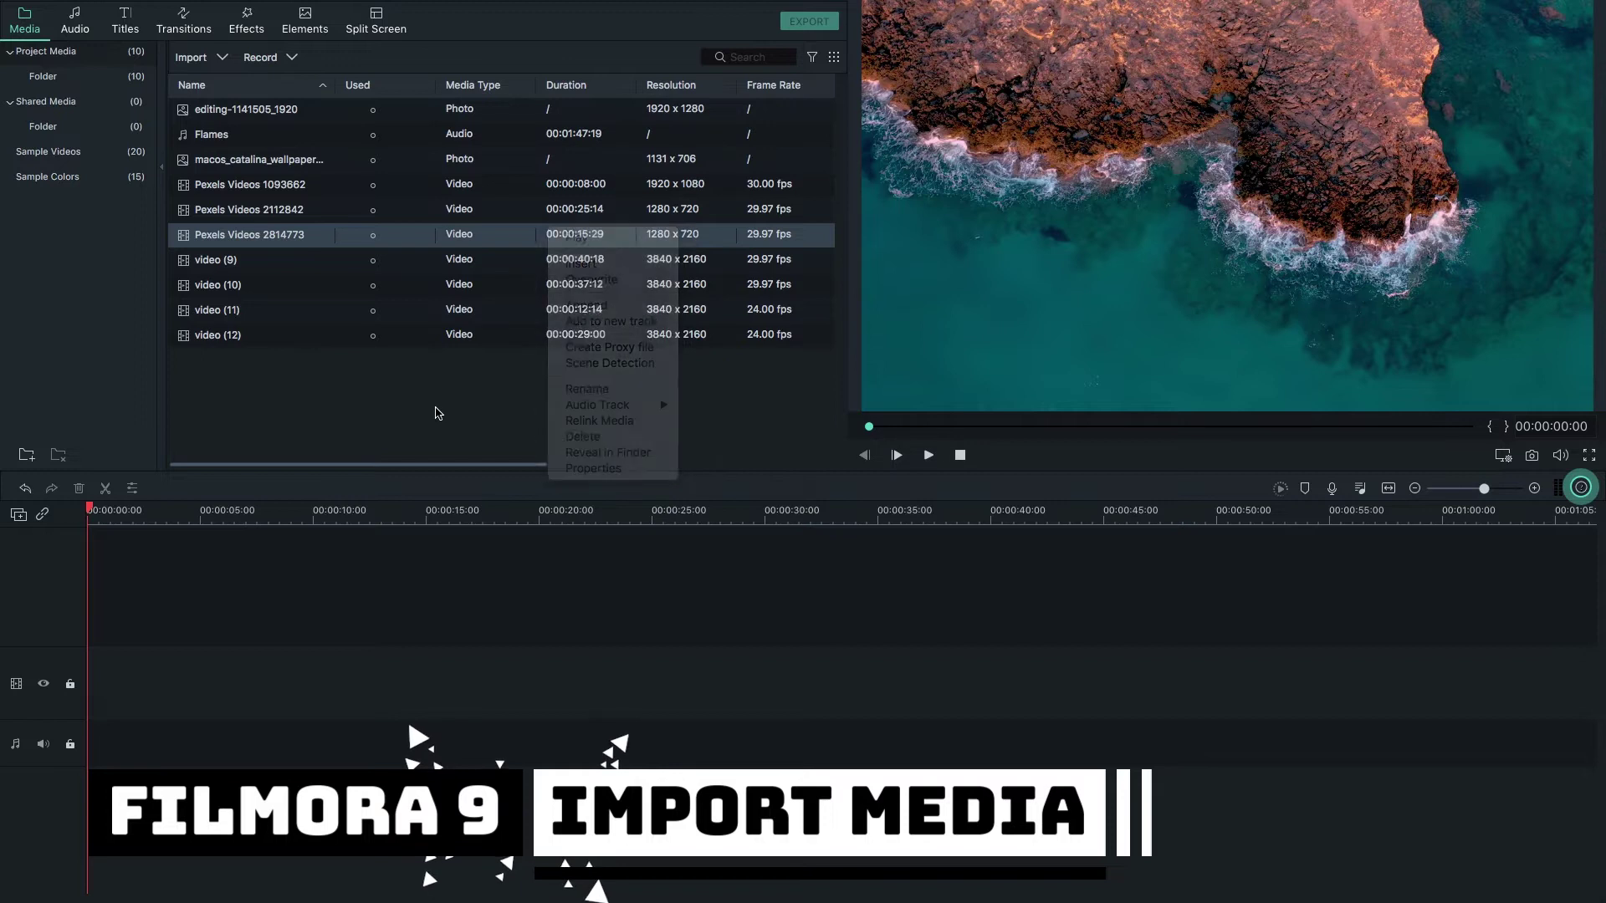
right_click(435, 413)
mouse_move(518, 441)
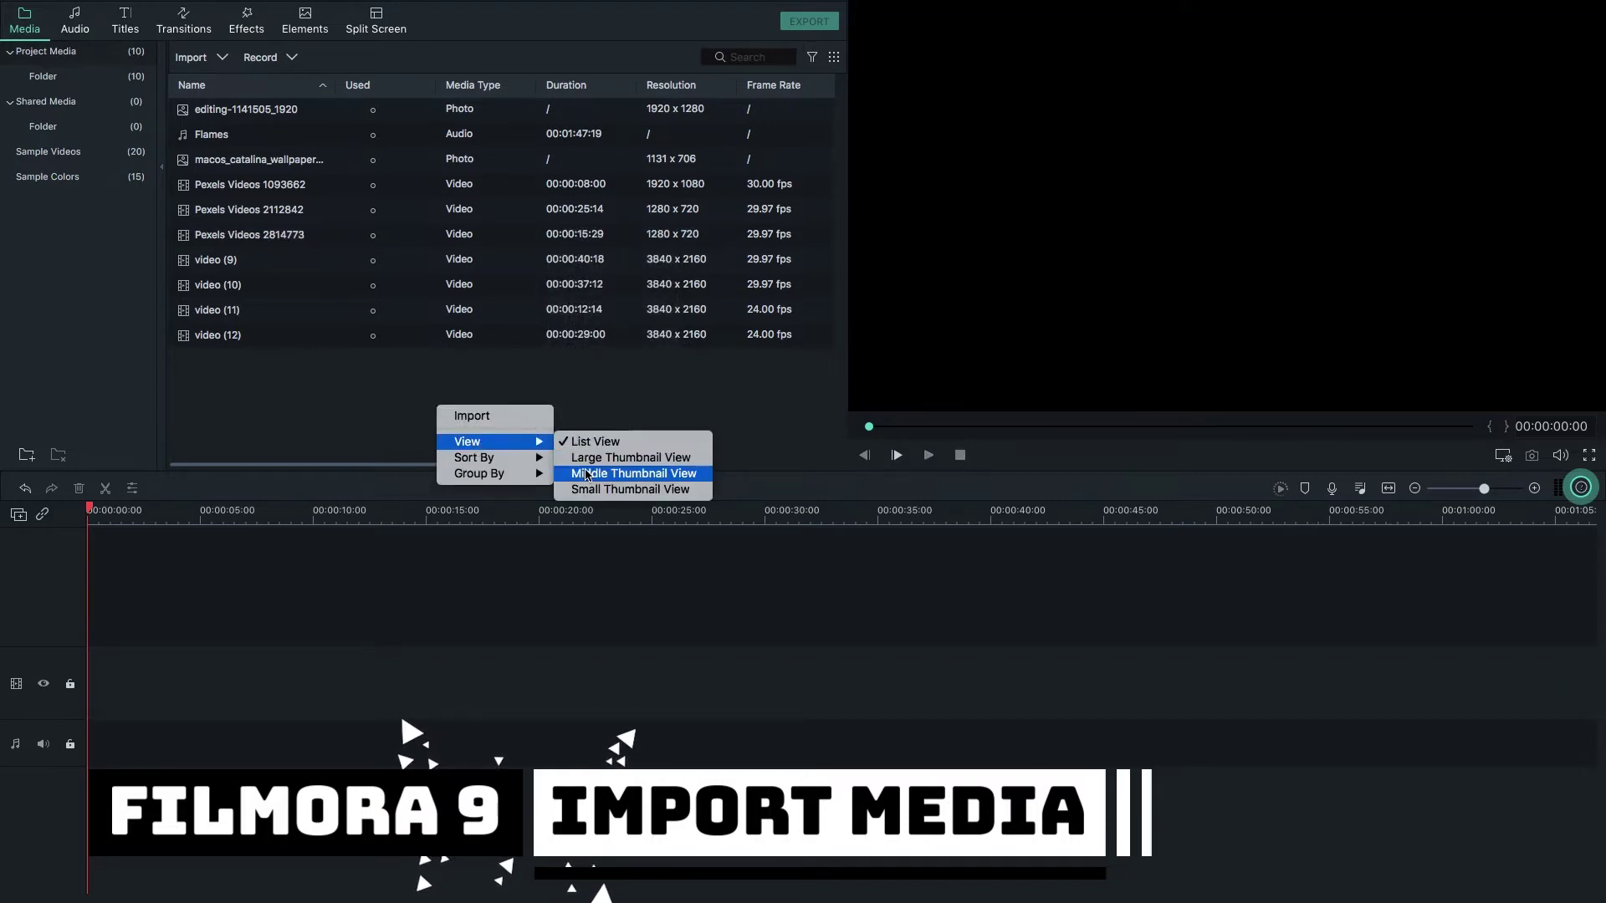
click(585, 474)
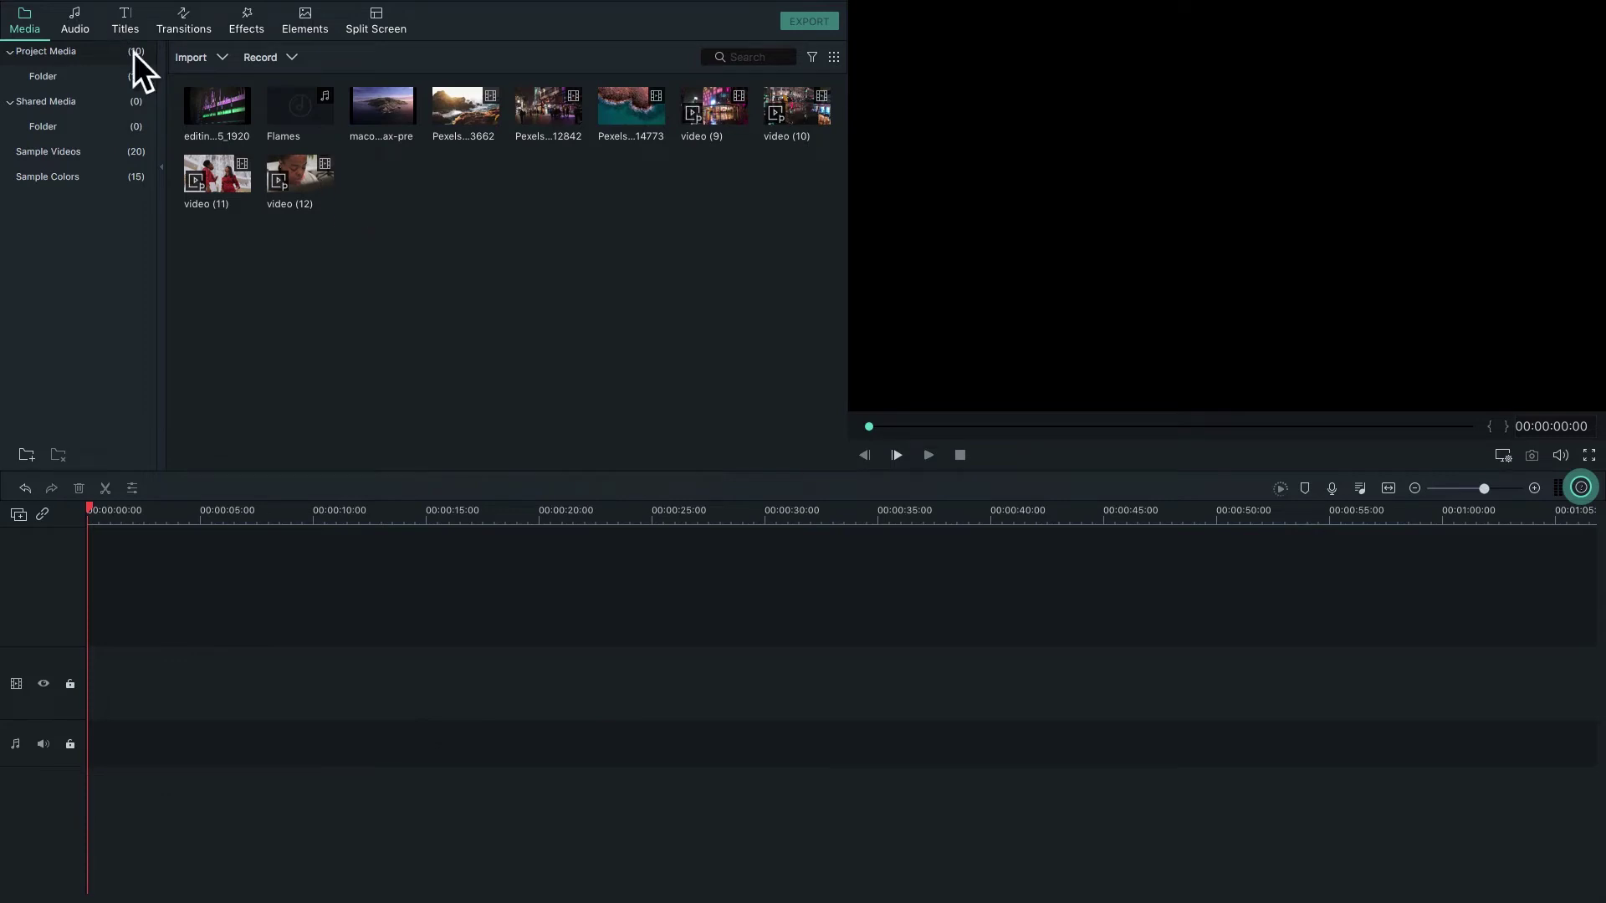
mouse_move(140, 10)
click(201, 10)
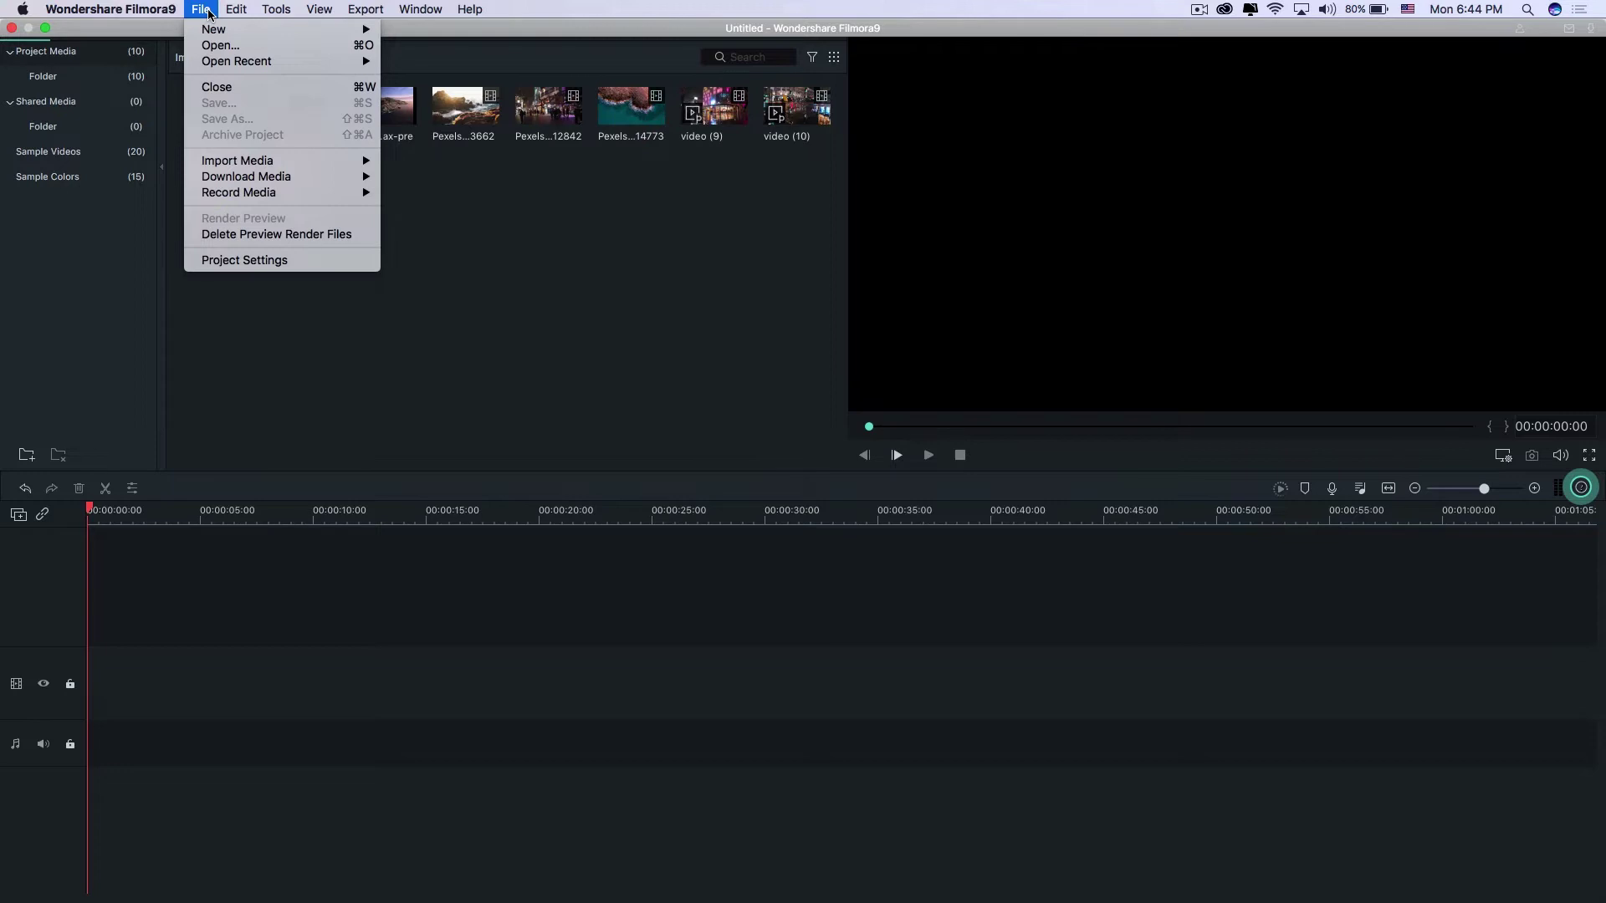
mouse_move(227, 162)
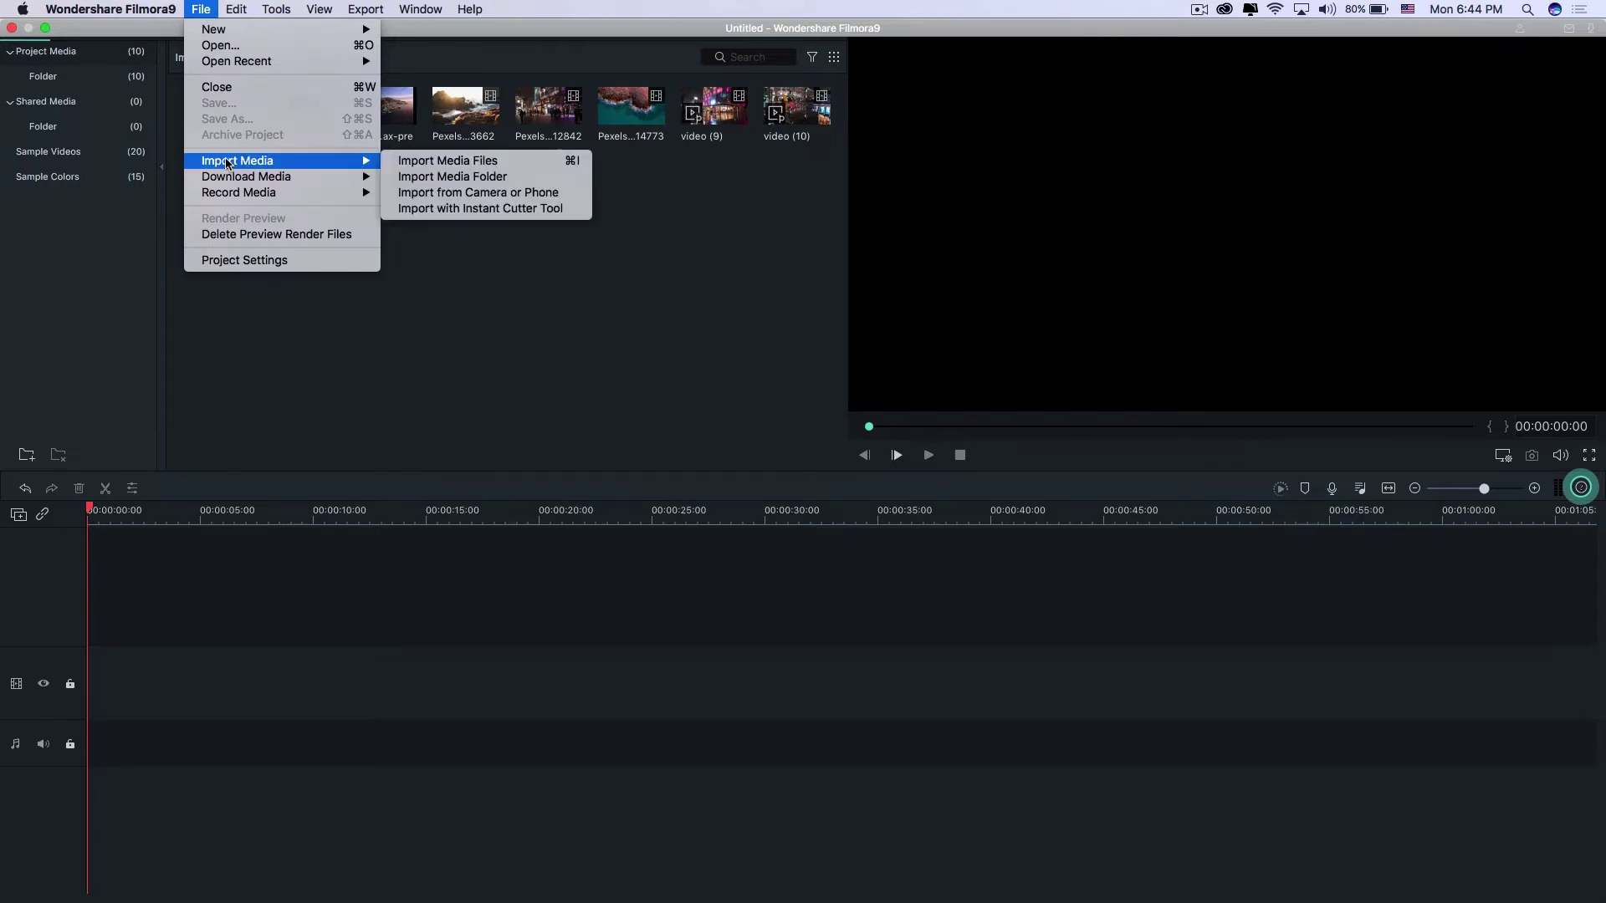
click(410, 162)
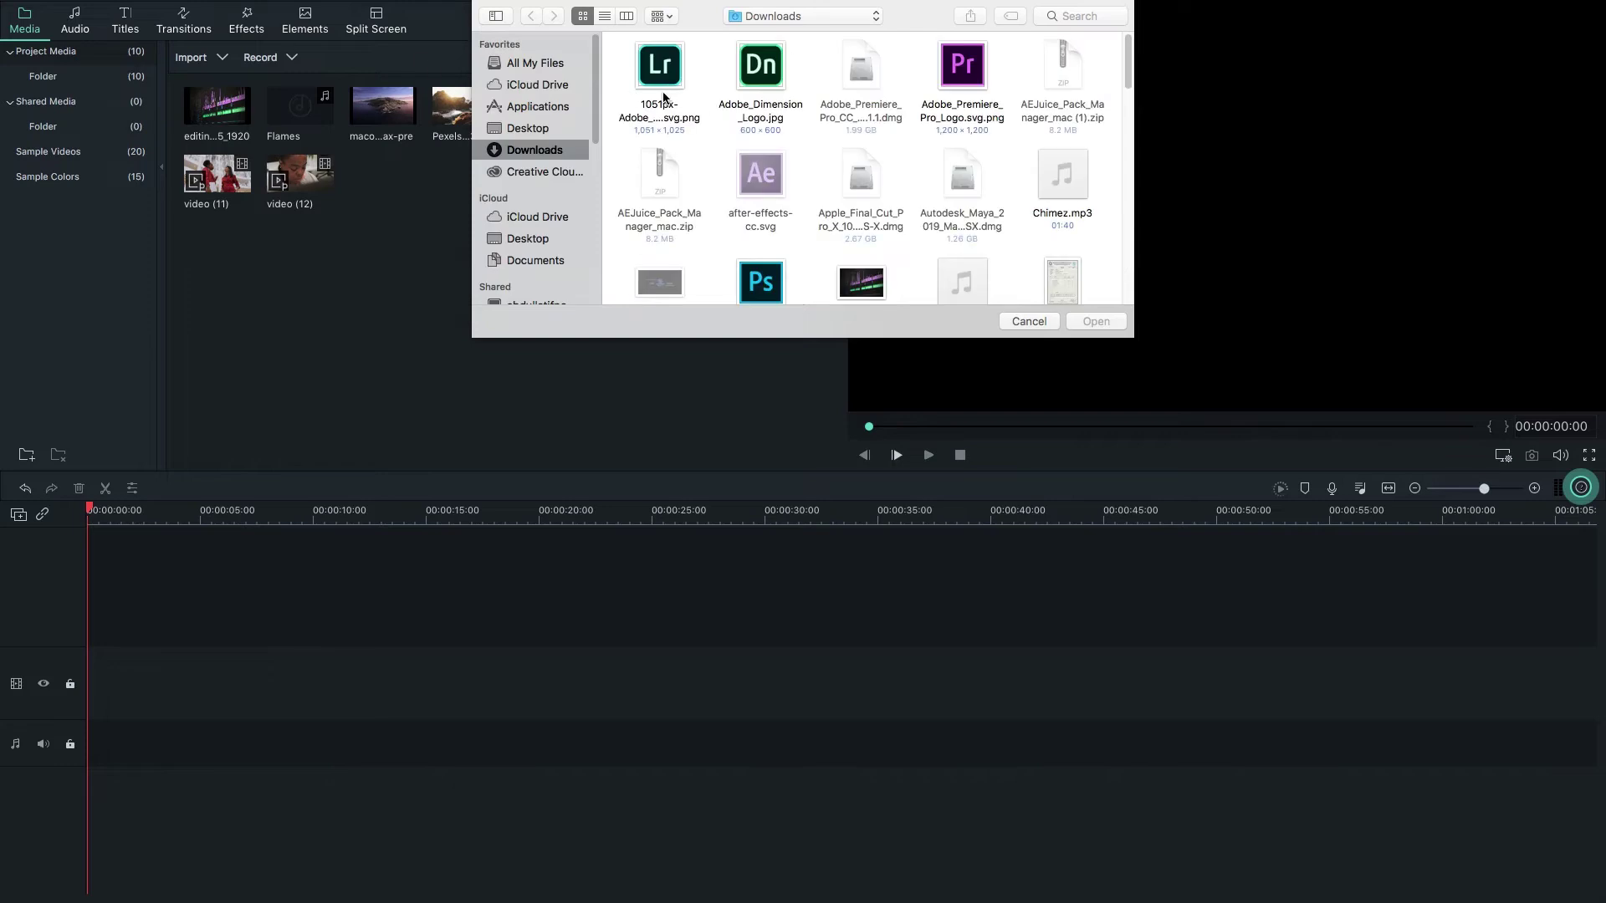
click(663, 98)
super+click(795, 73)
click(1096, 321)
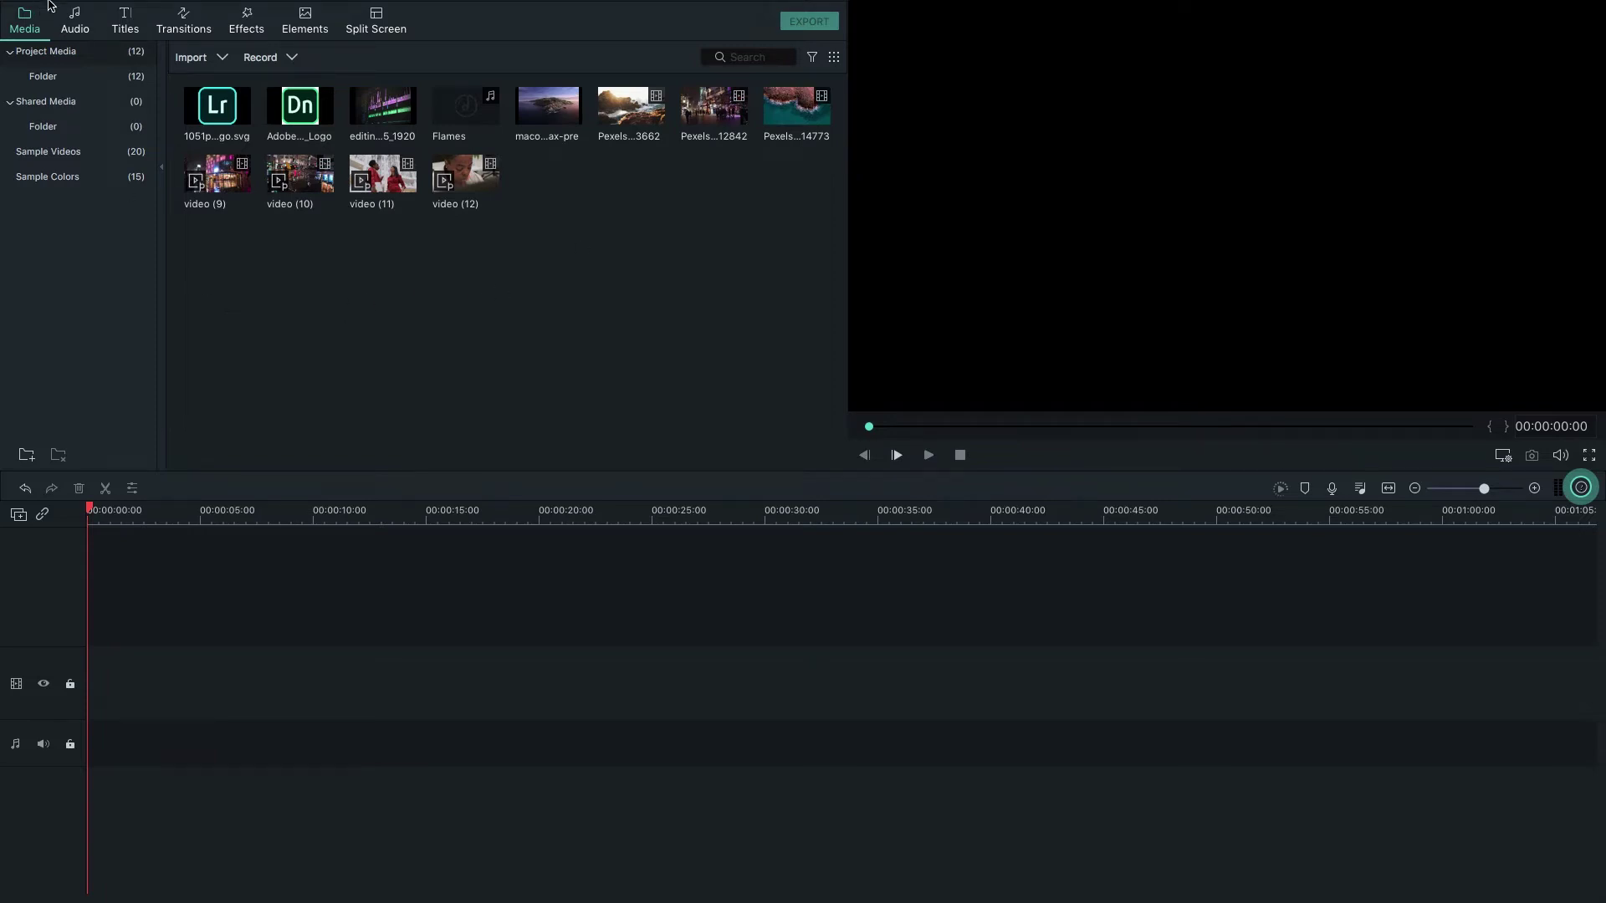
Step: Exit full screen and open the Downloads folder in Finder beside the editor
click(45, 28)
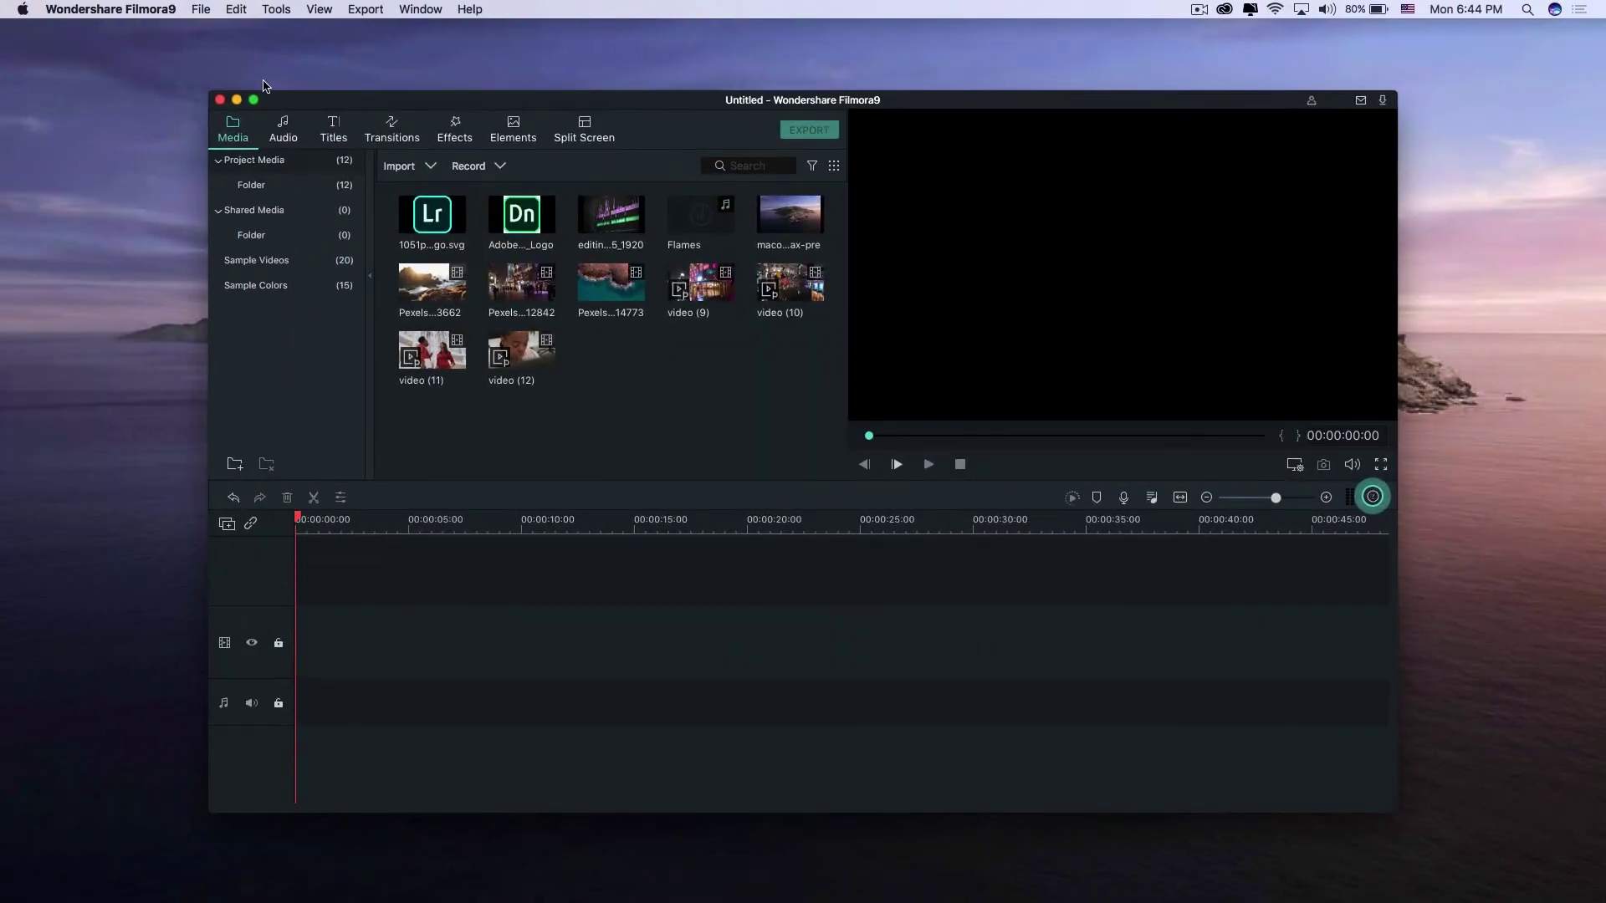
drag(290, 104, 188, 111)
click(262, 64)
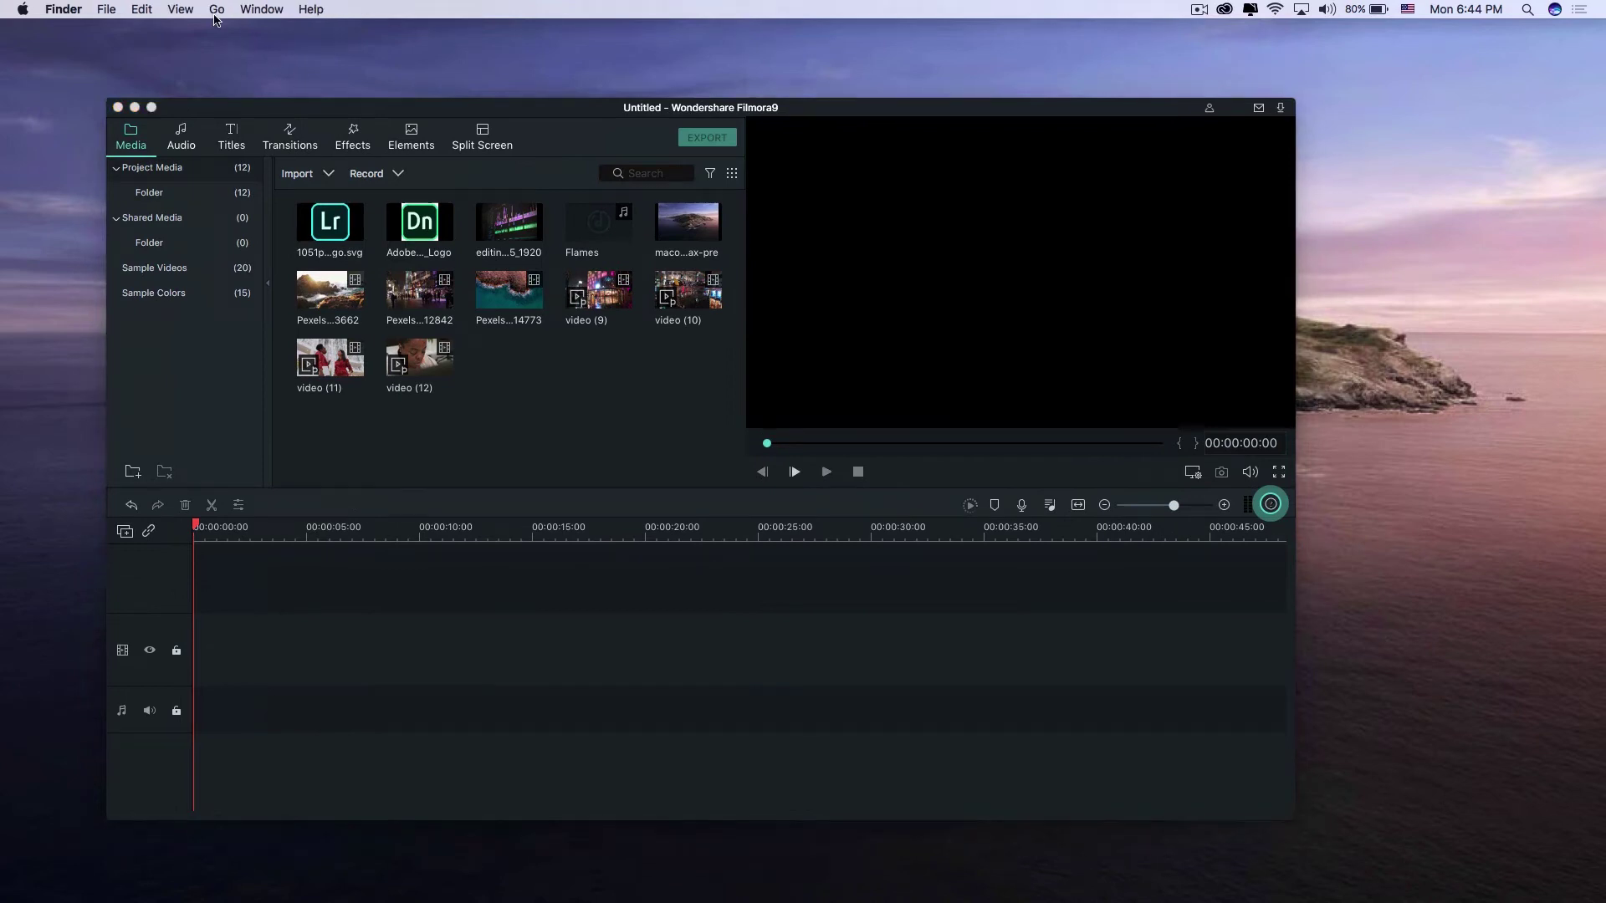
click(216, 9)
click(251, 141)
Step: Drag video and video (4)–(7) into Project Media, close Finder and return to full screen
drag(761, 53, 1208, 53)
drag(774, 319, 508, 375)
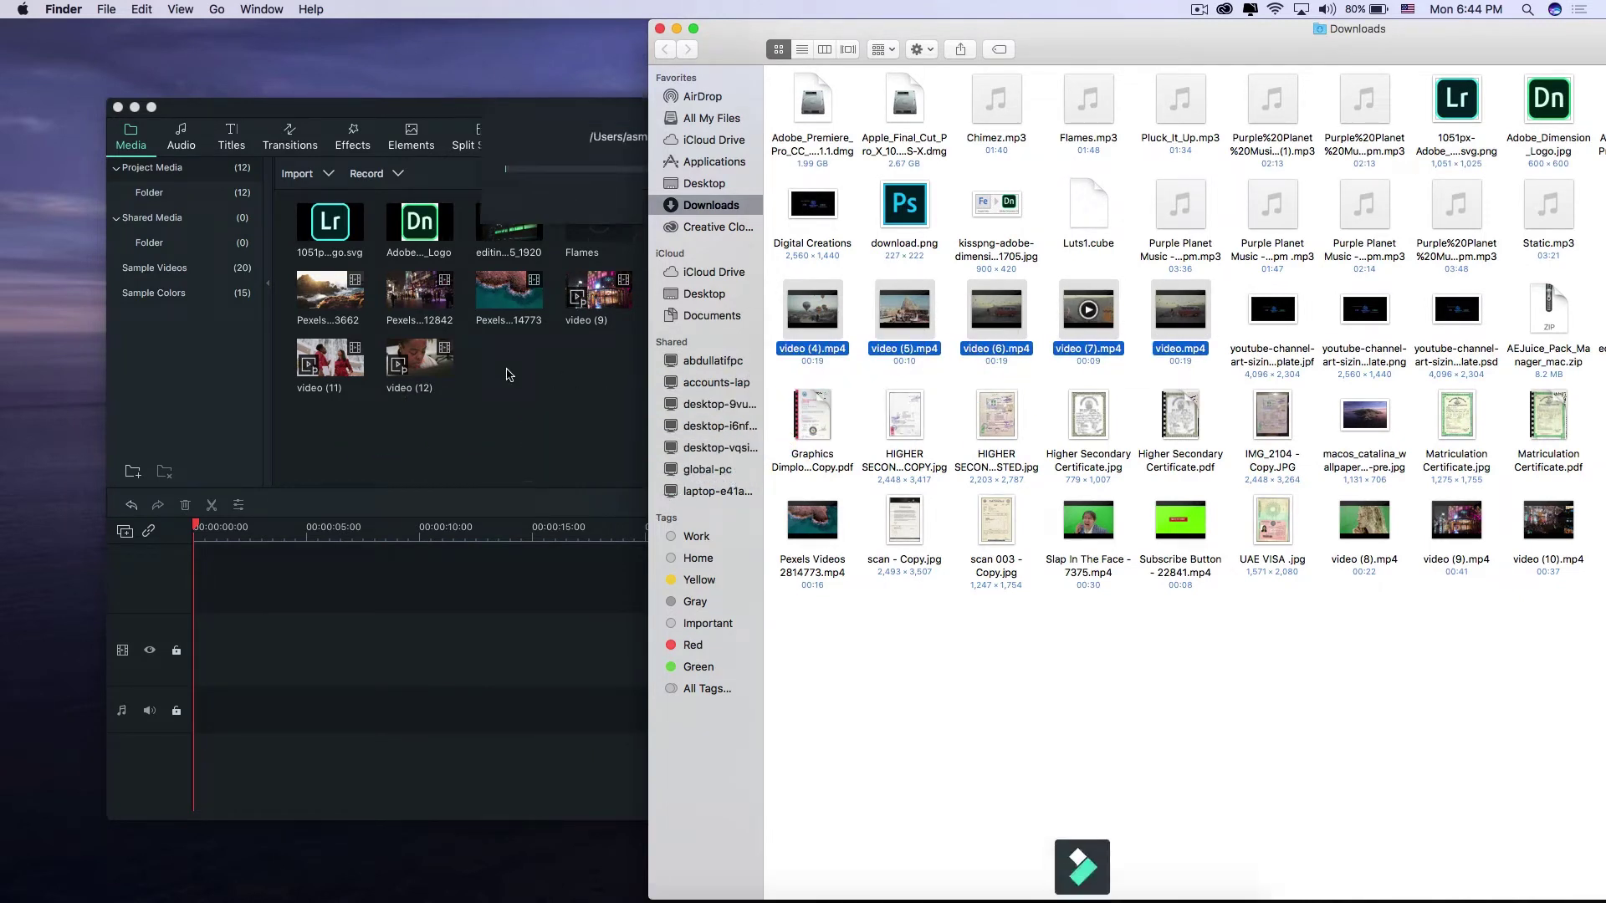
click(661, 30)
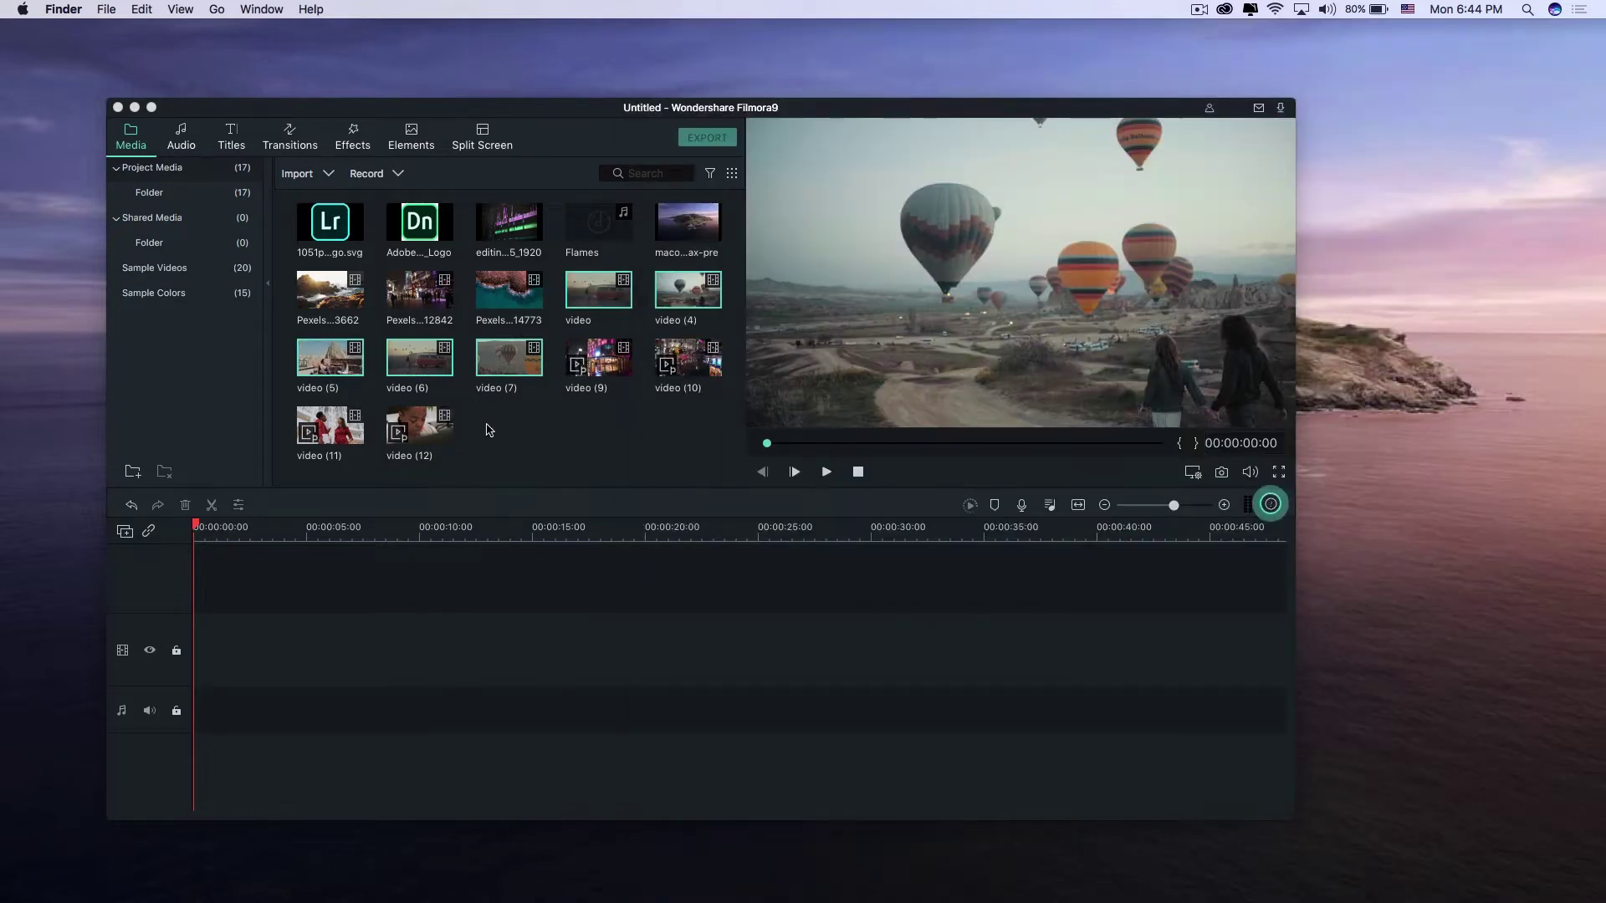
click(151, 107)
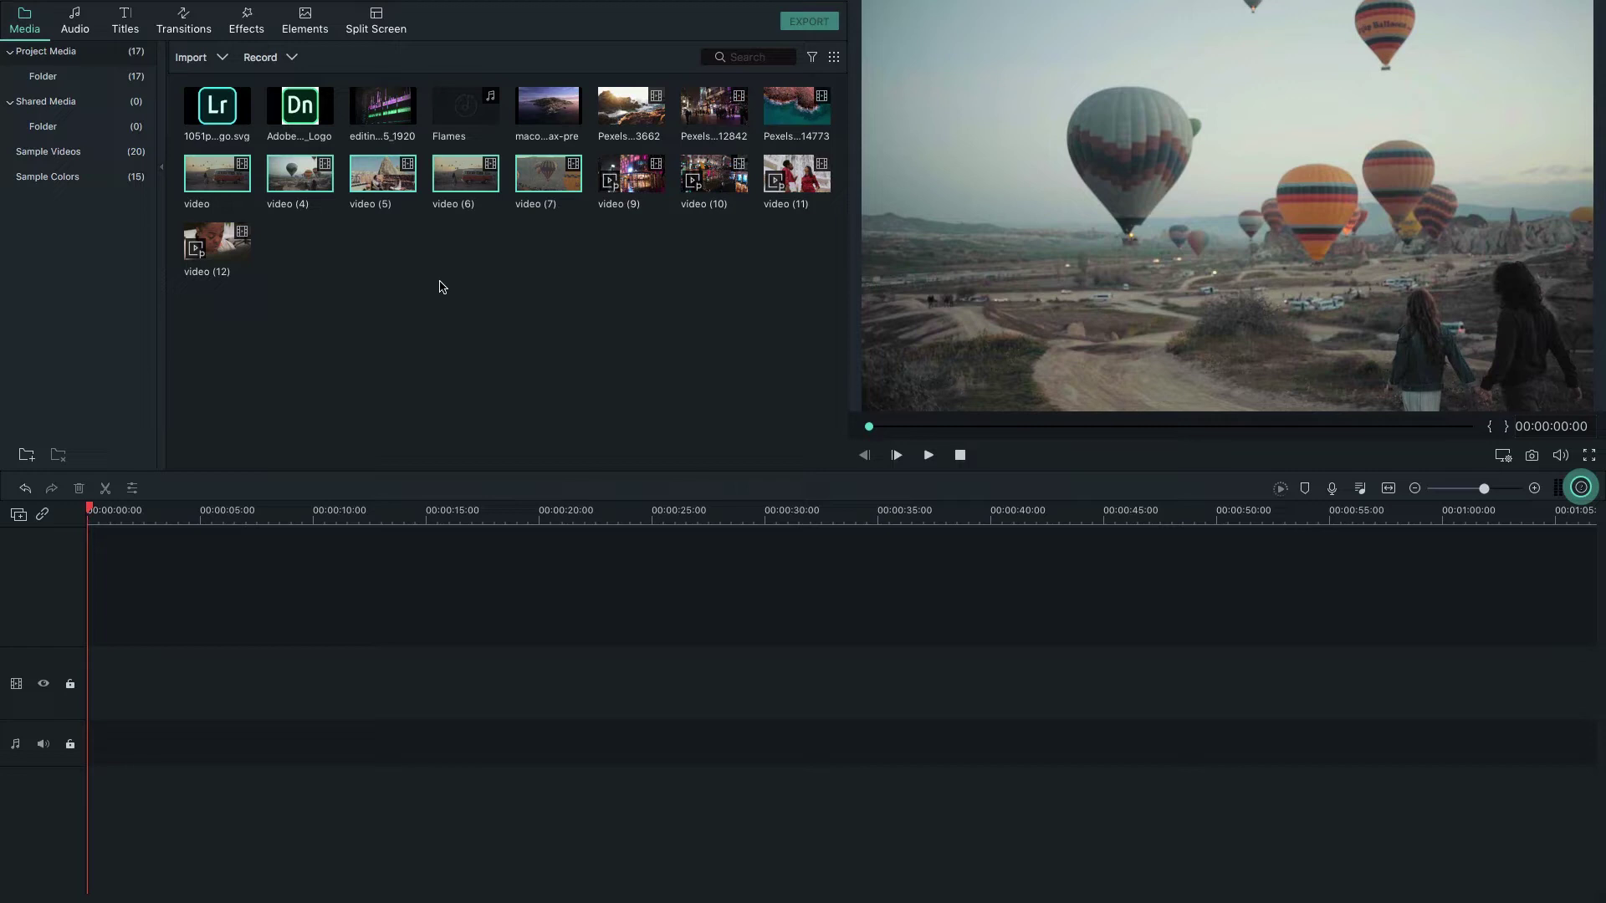
Step: Place video (10) at the start of the timeline and scrub through it to preview
click(333, 276)
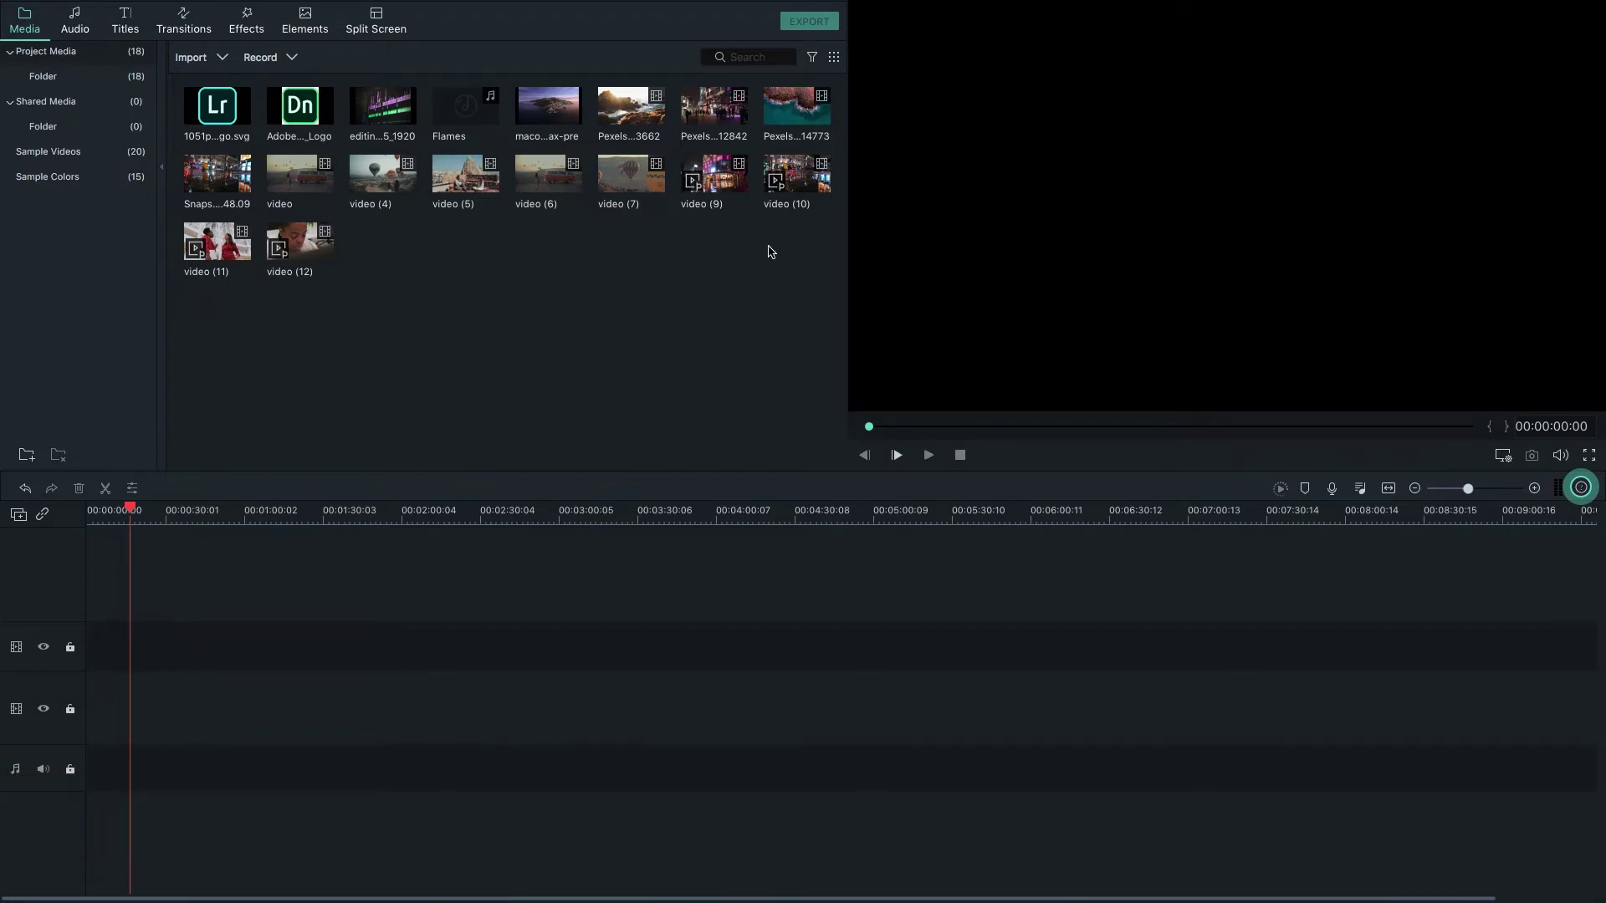
click(811, 191)
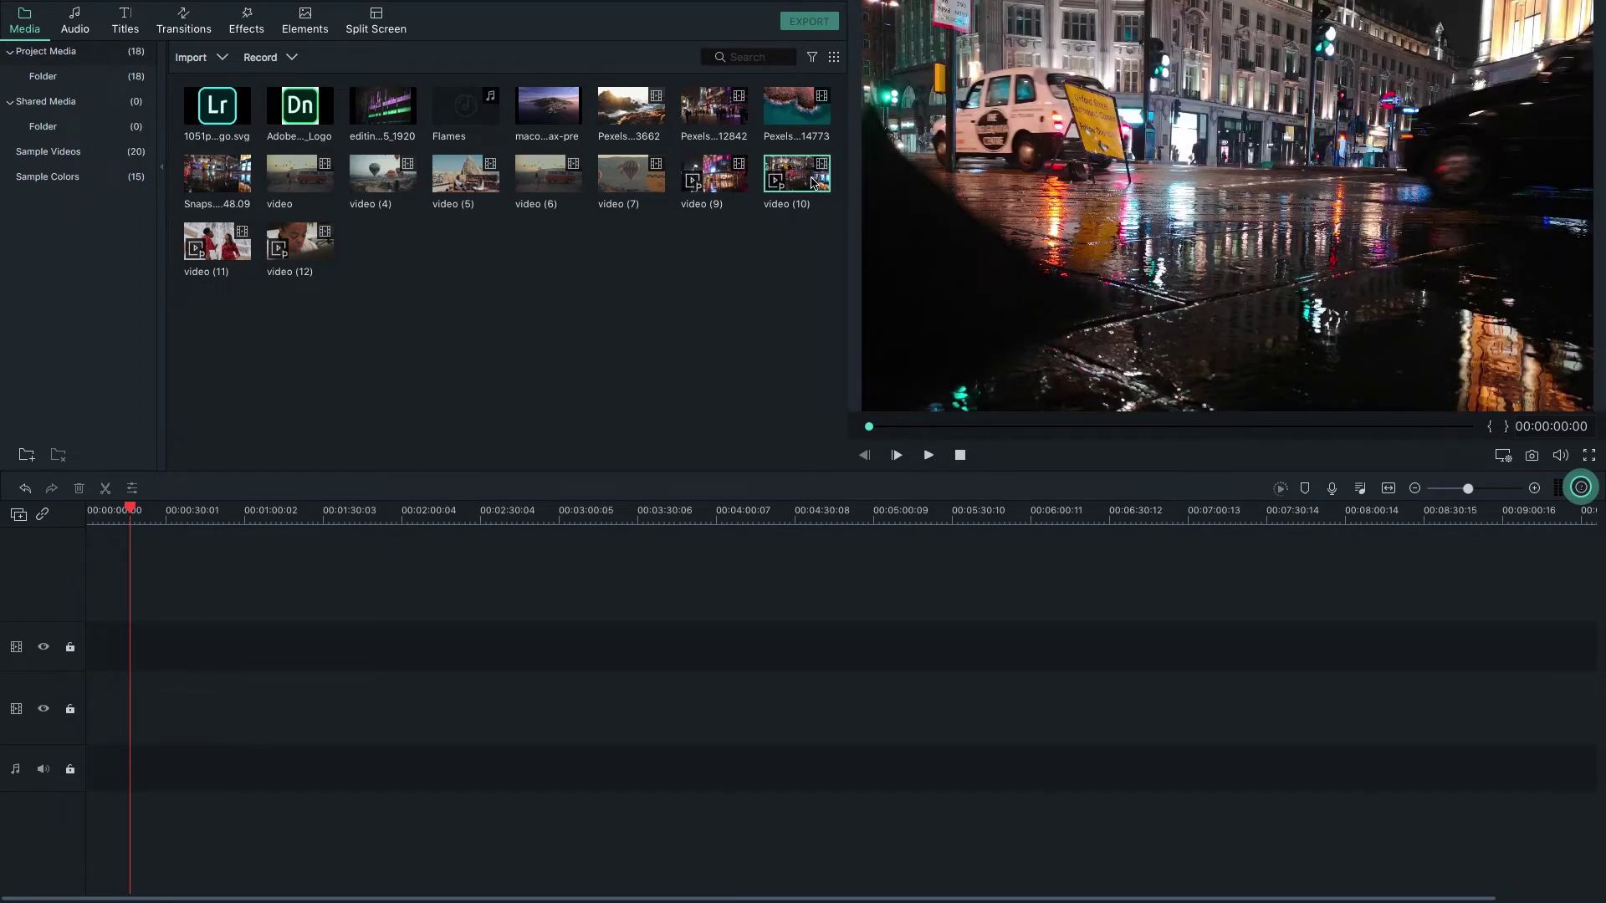
drag(808, 197, 104, 698)
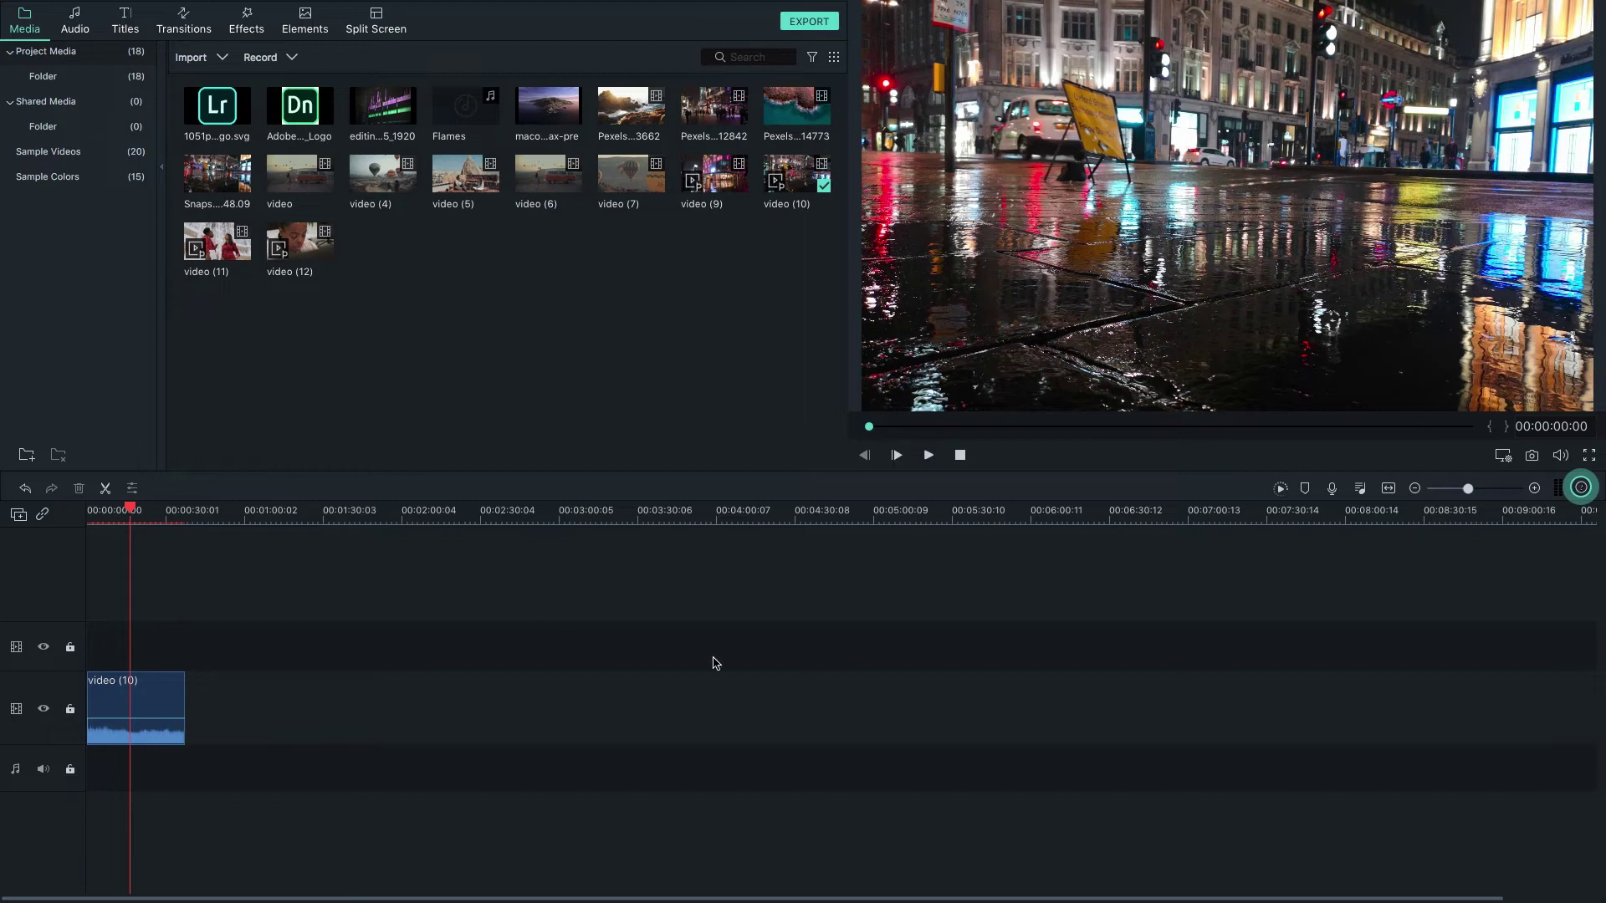
drag(131, 517, 95, 533)
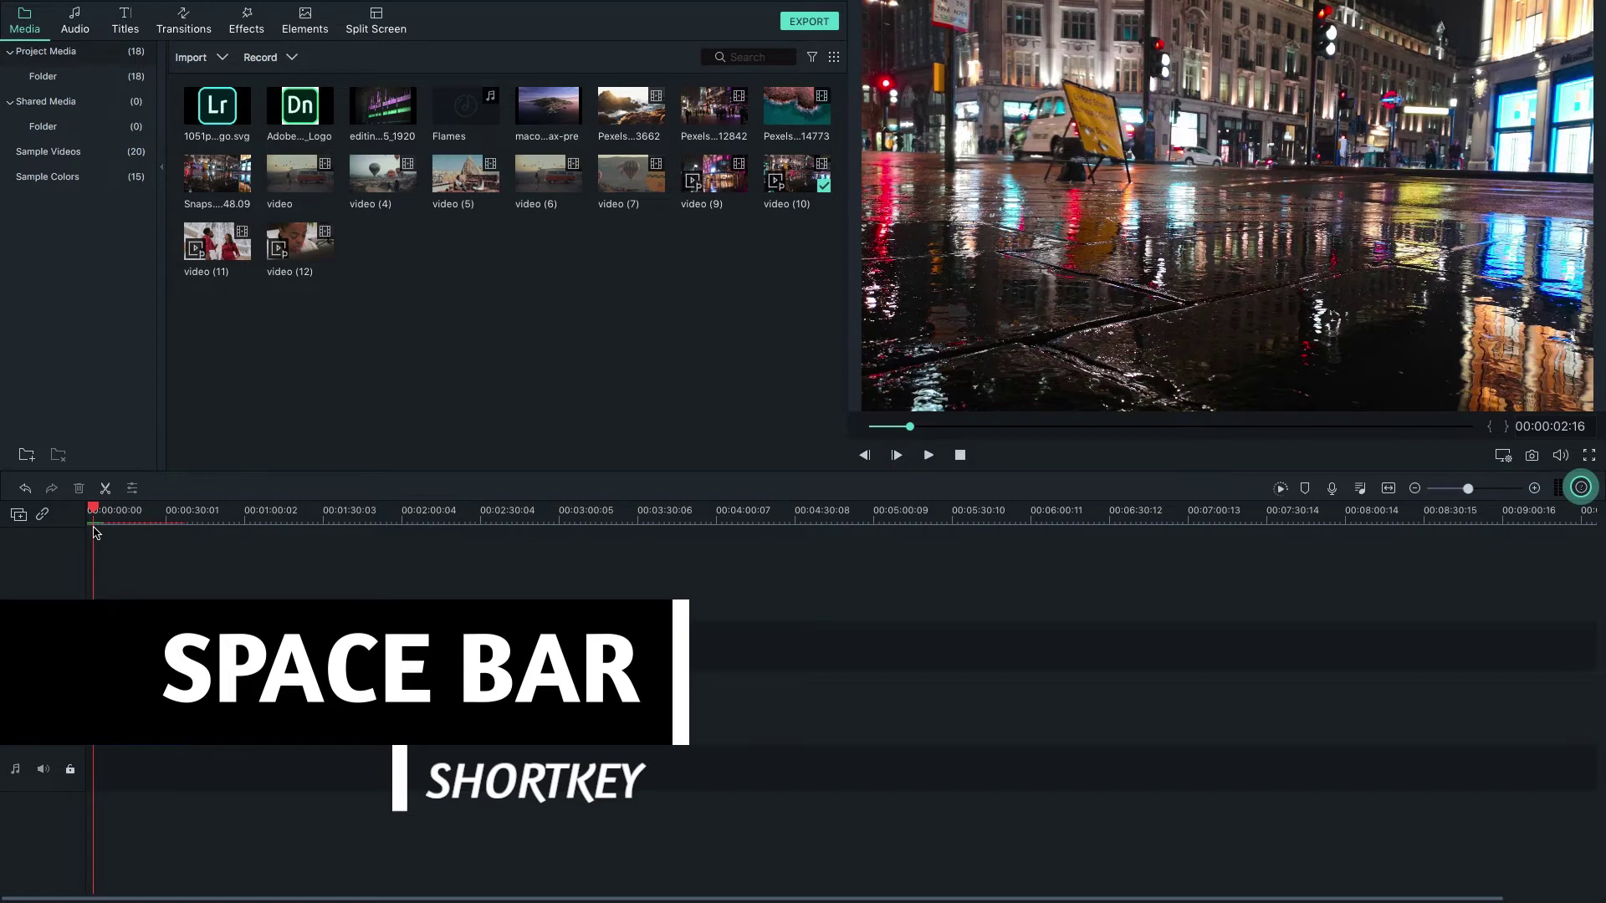
key(space)
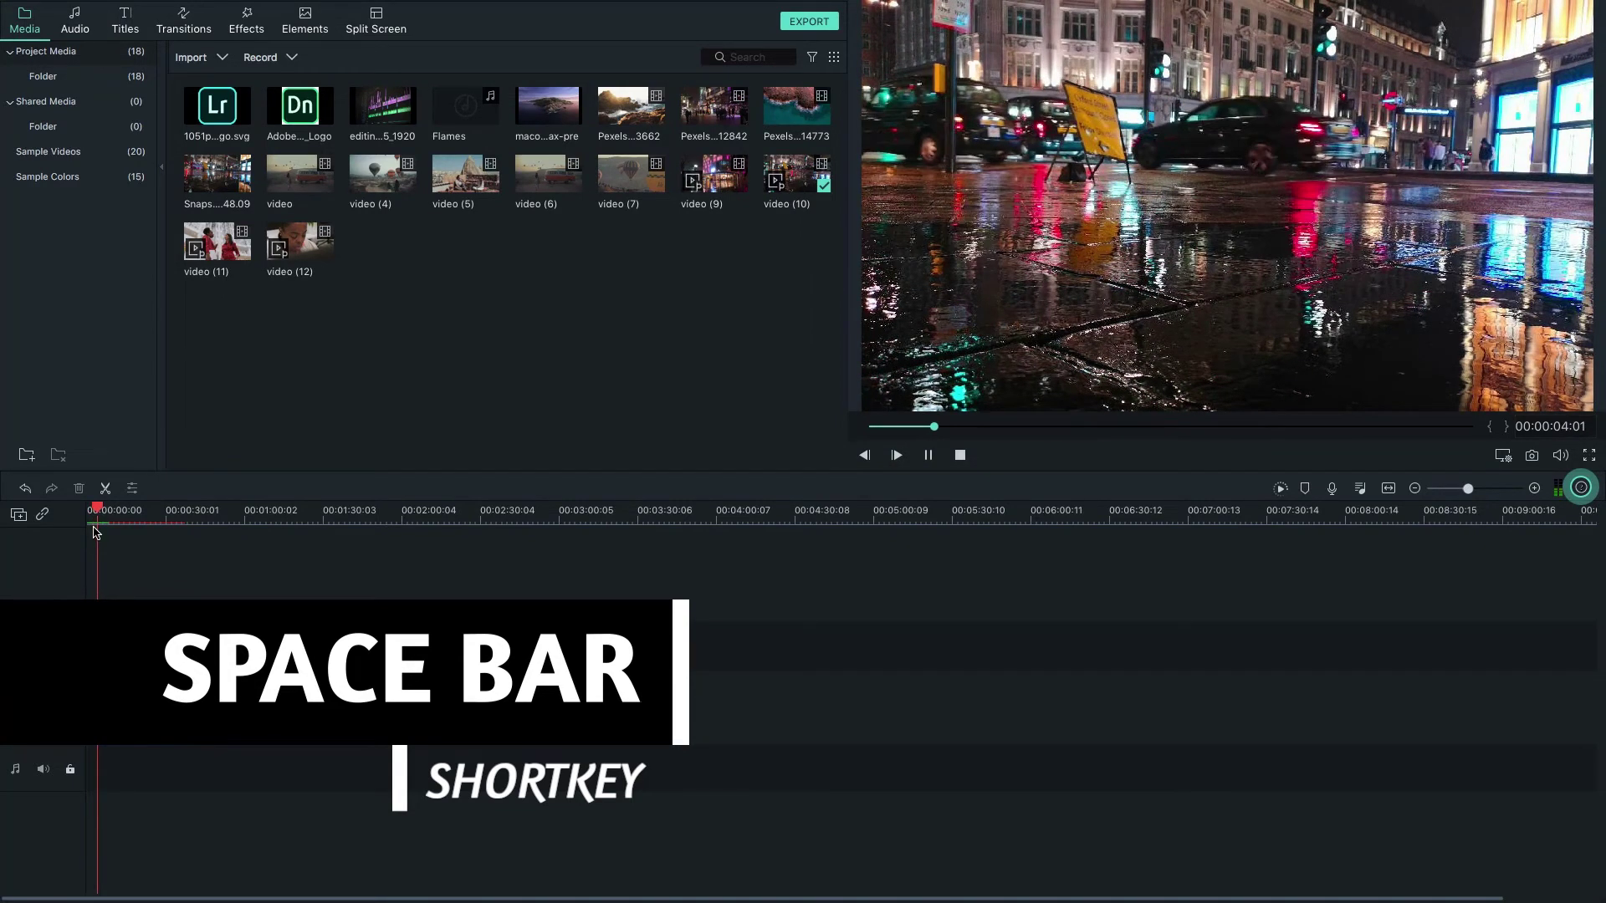
key(space)
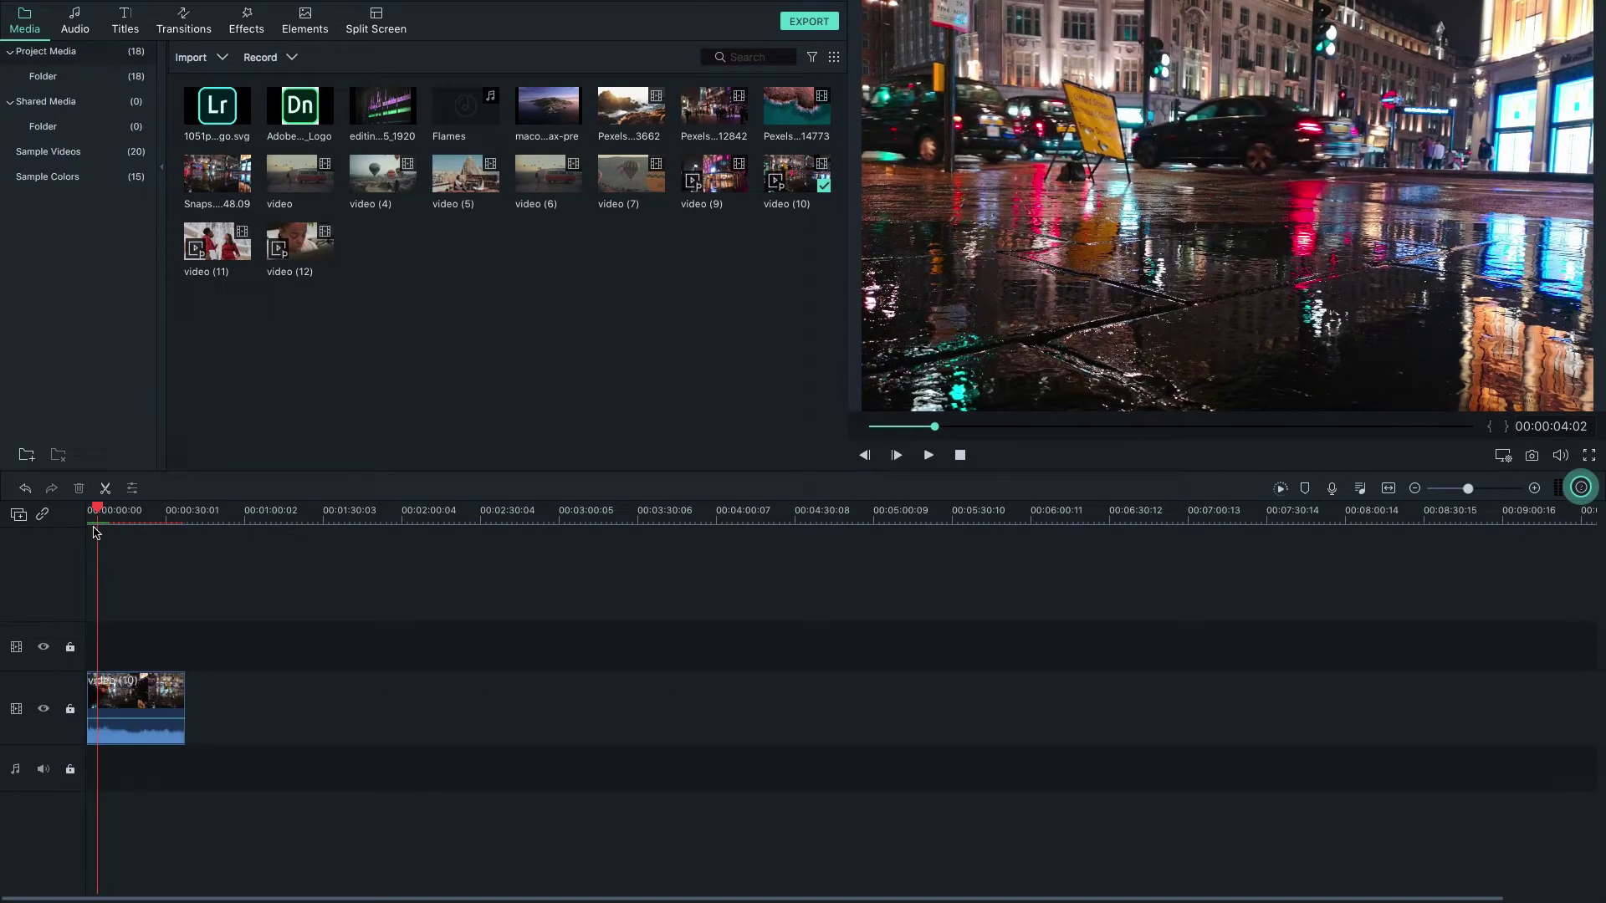
click(928, 455)
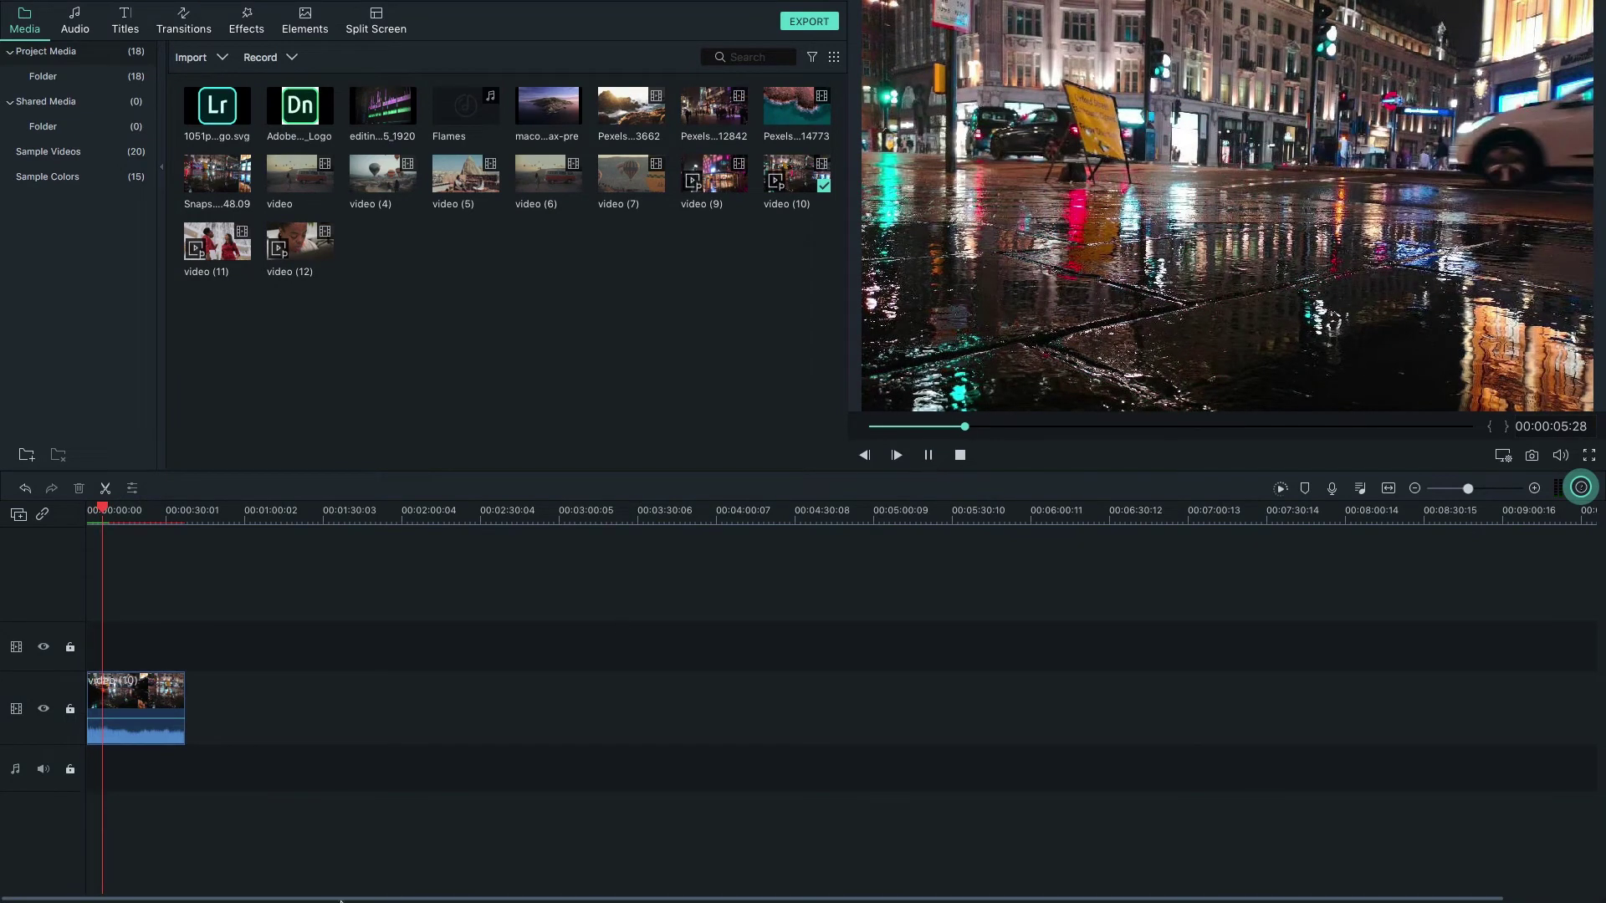
key(space)
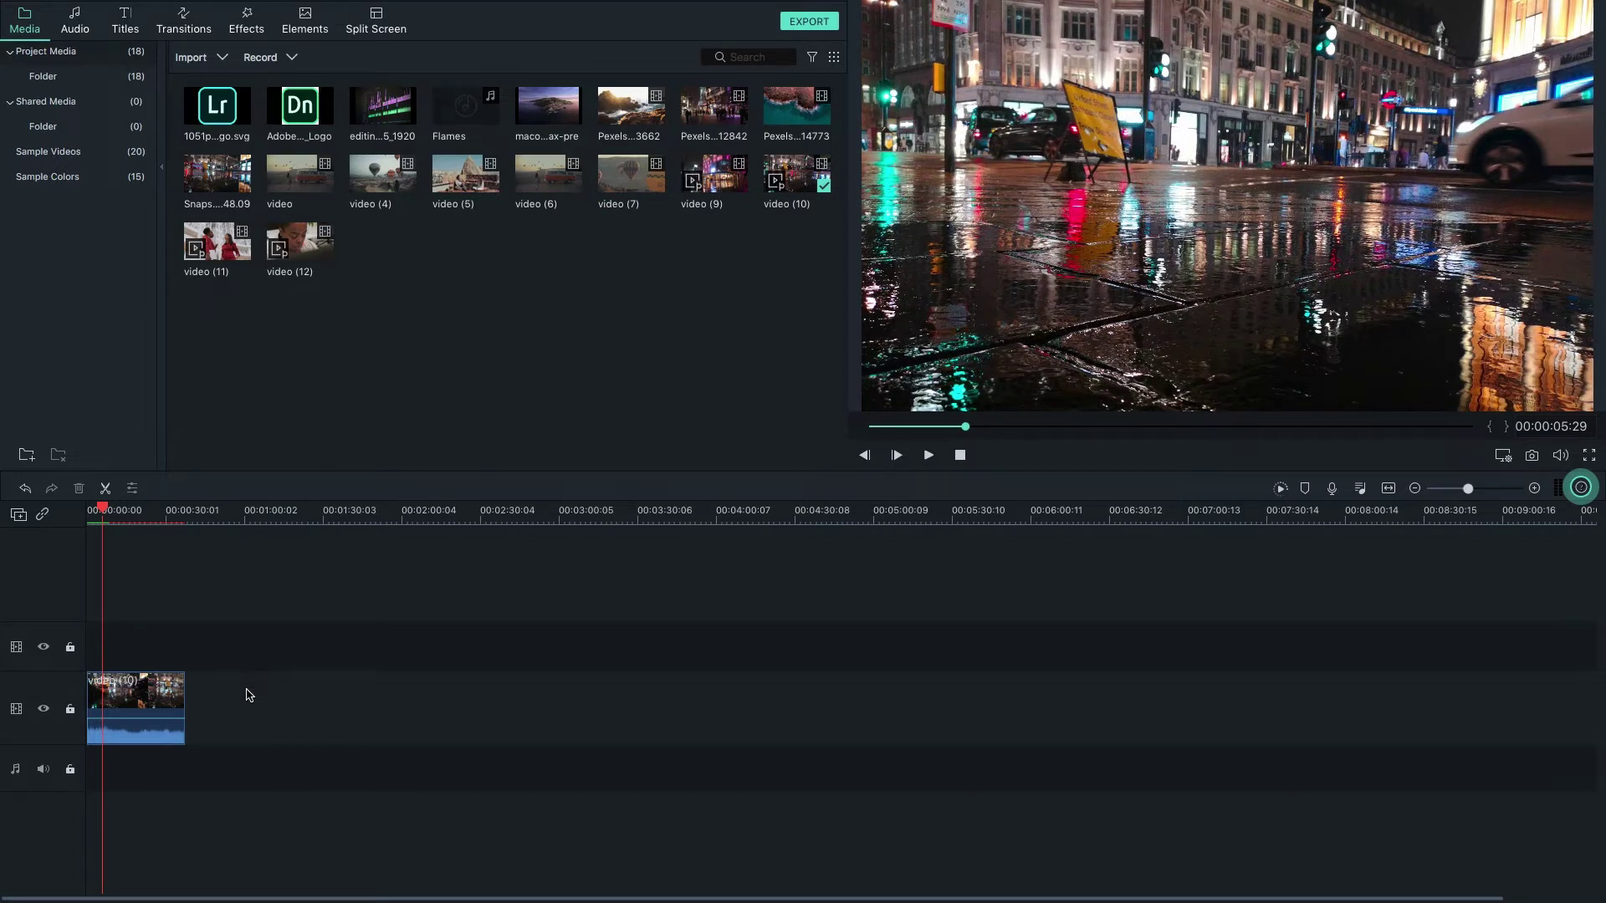
key(space)
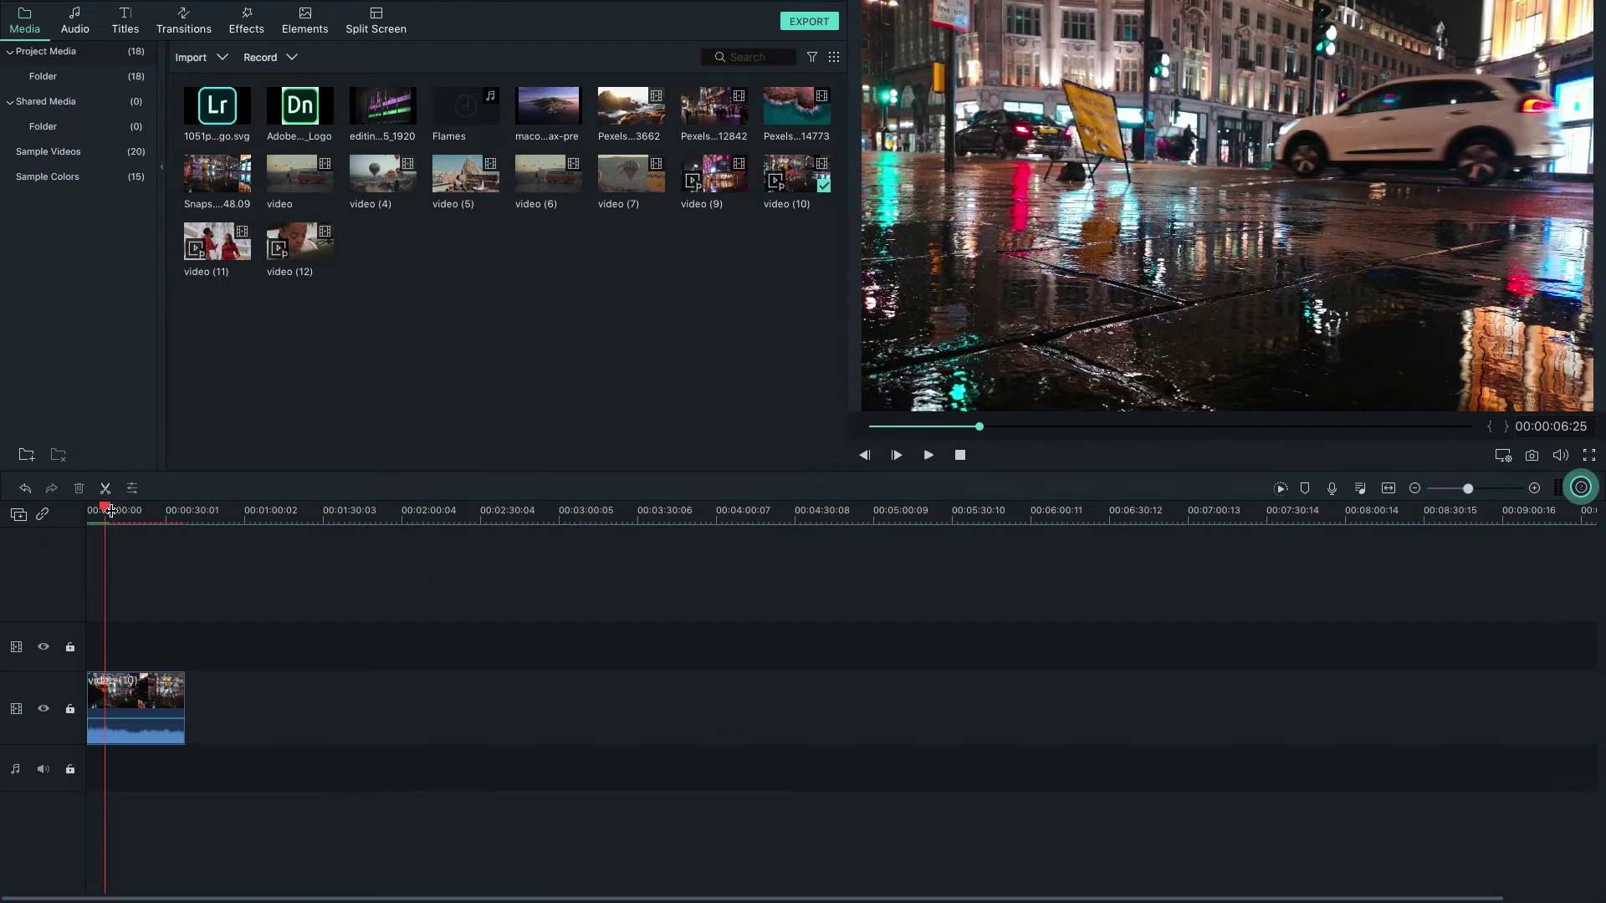
drag(106, 510, 118, 513)
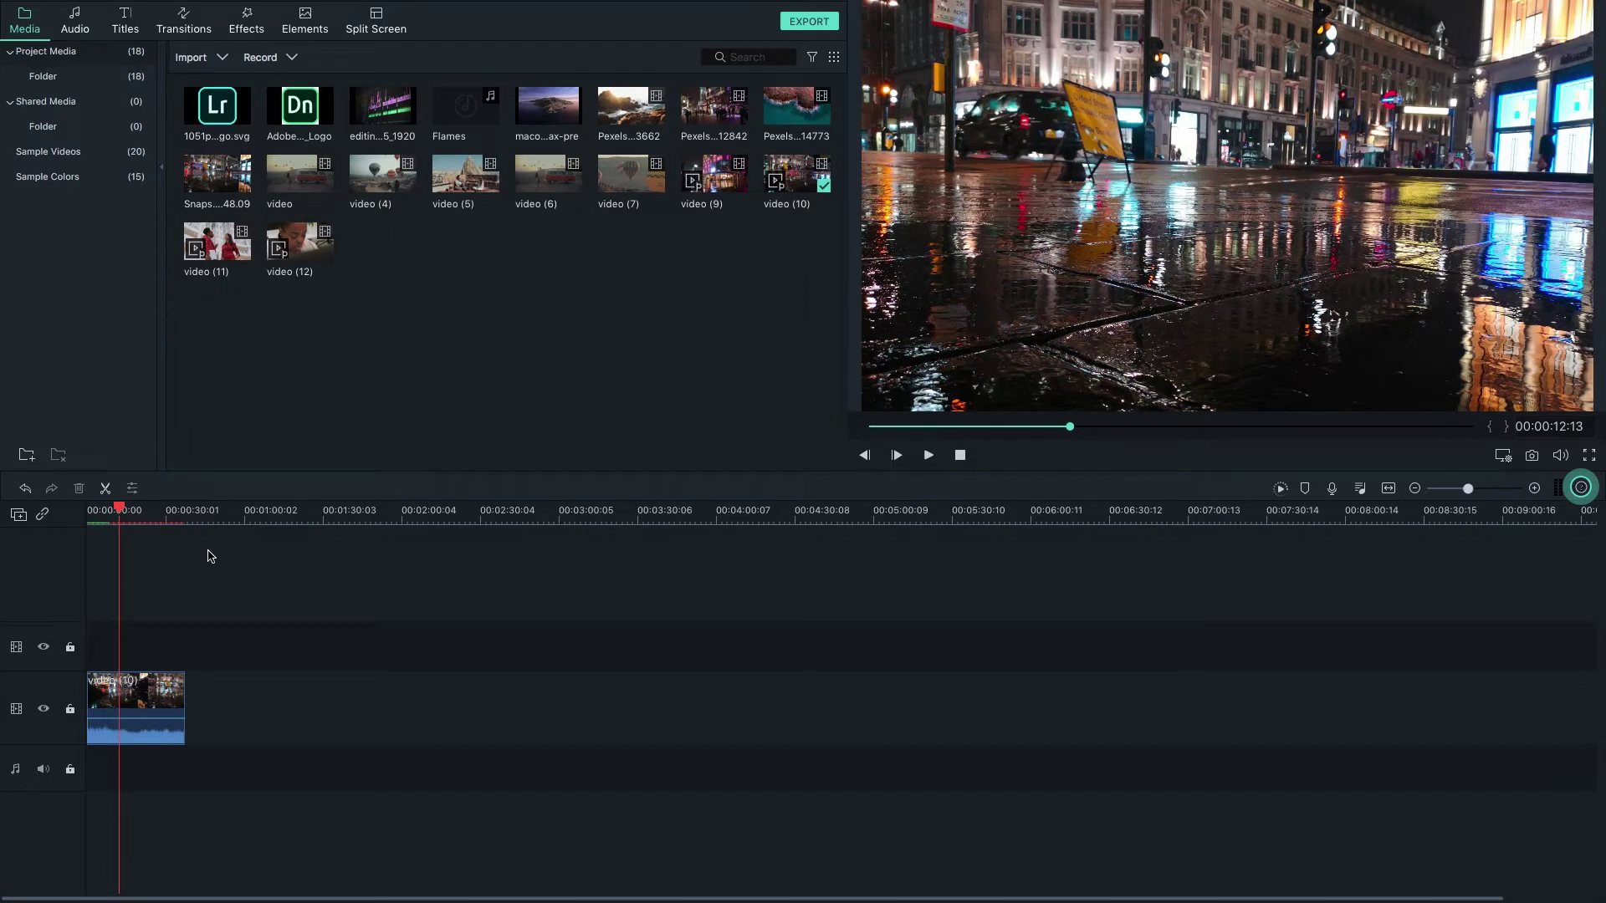
click(157, 674)
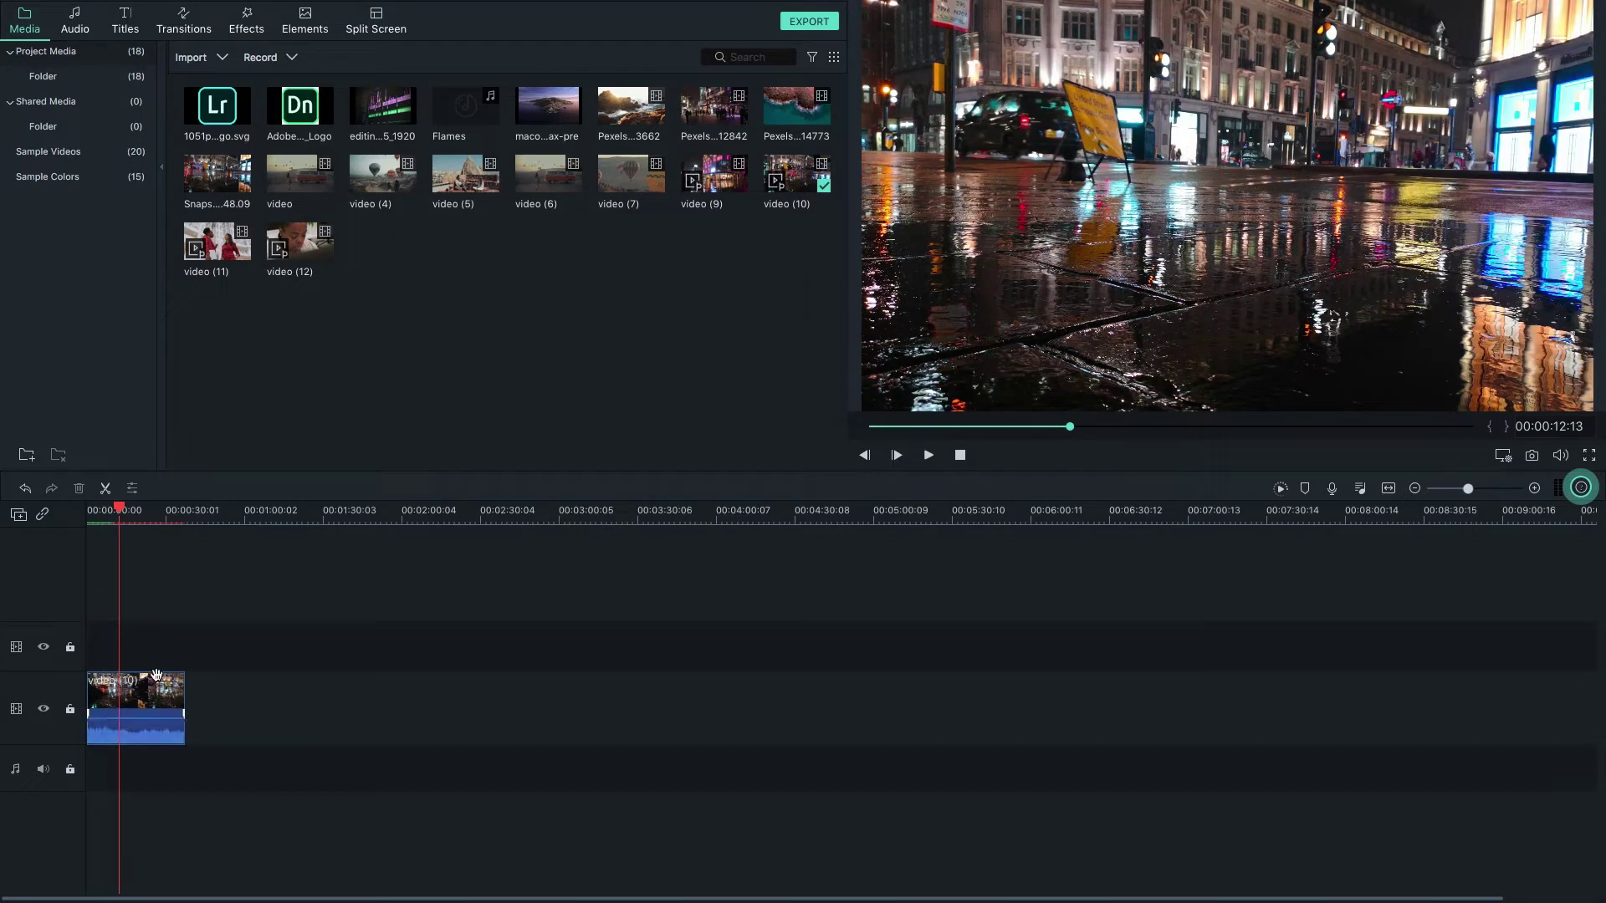
click(156, 689)
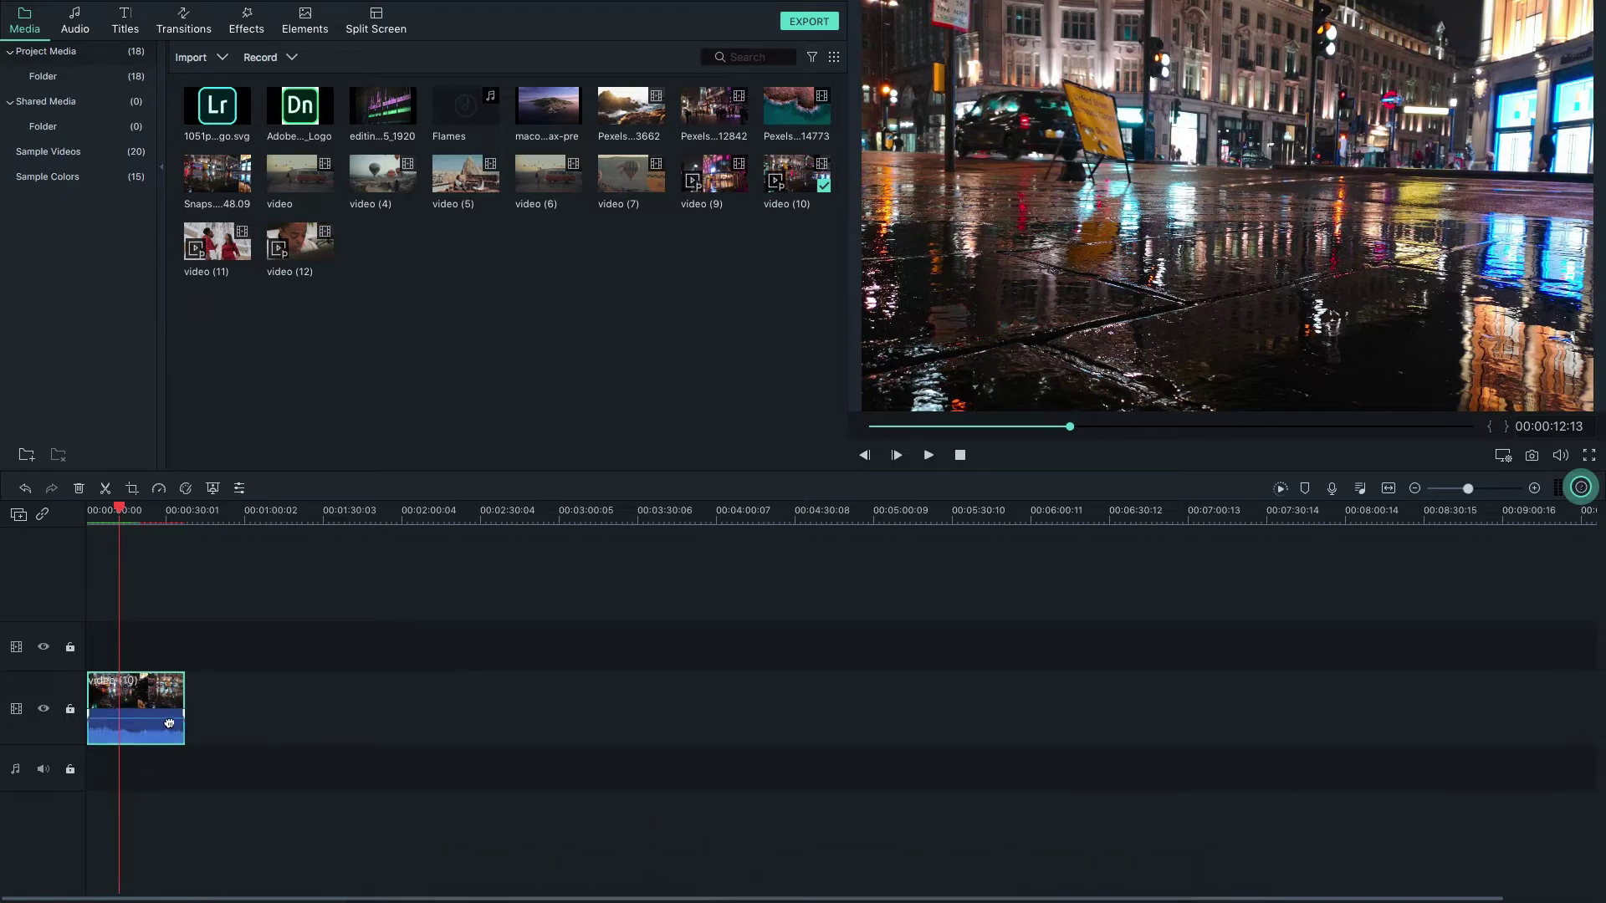
Step: Zoom the timeline, then add Snapshot, Pexels Videos 2814773, video (4), video (5), video (11) after video (10)
scroll(215, 508, up, 3)
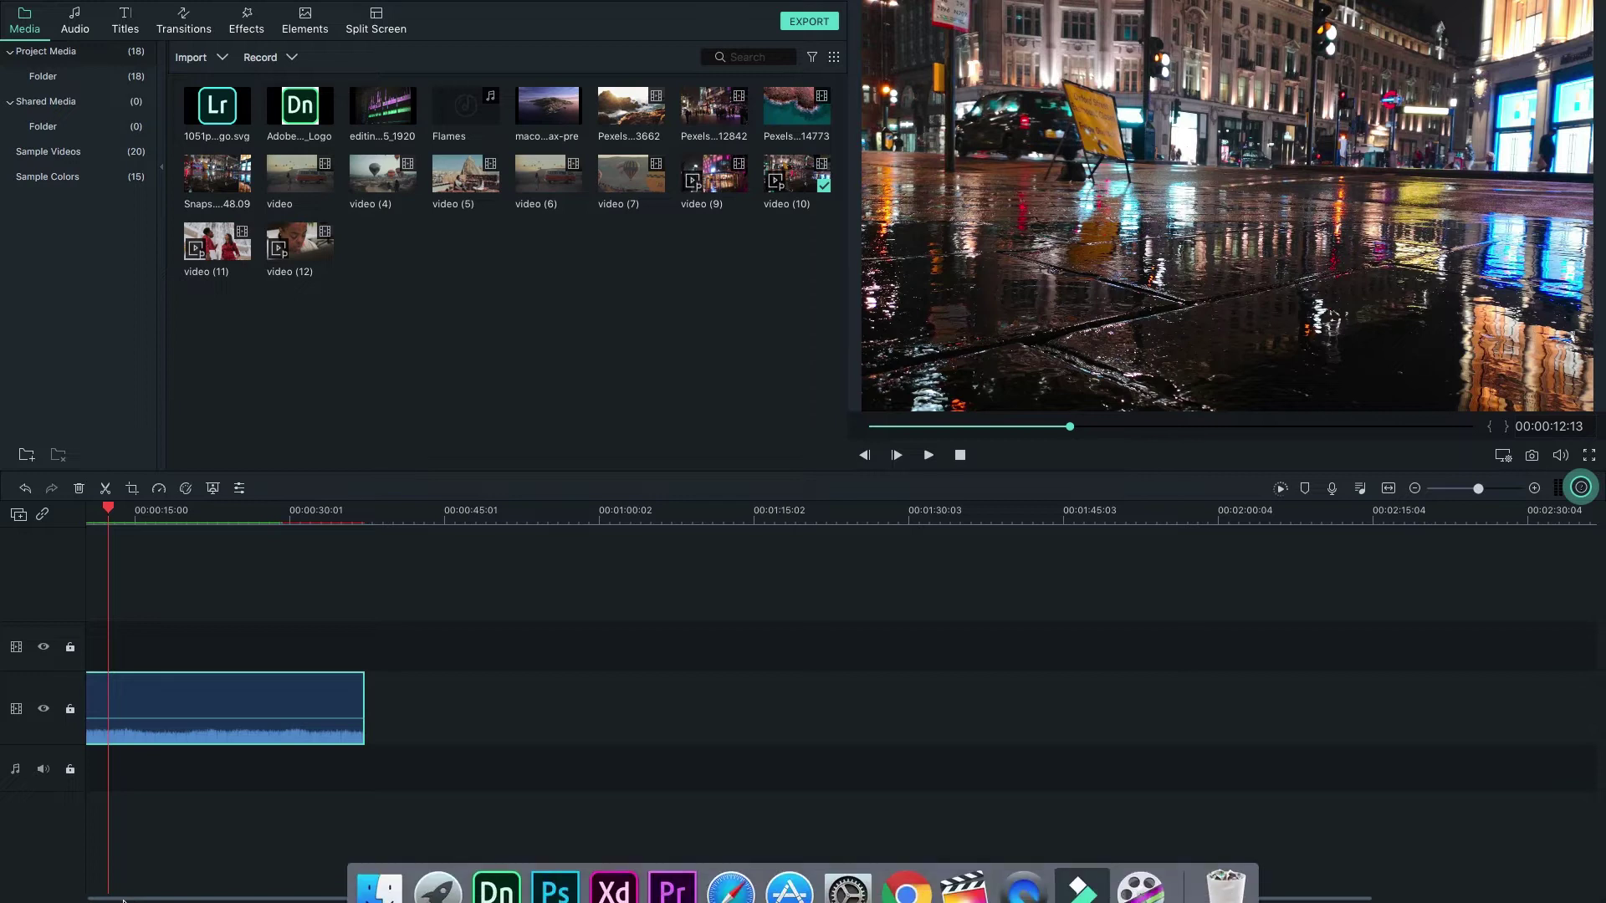
drag(130, 899, 23, 849)
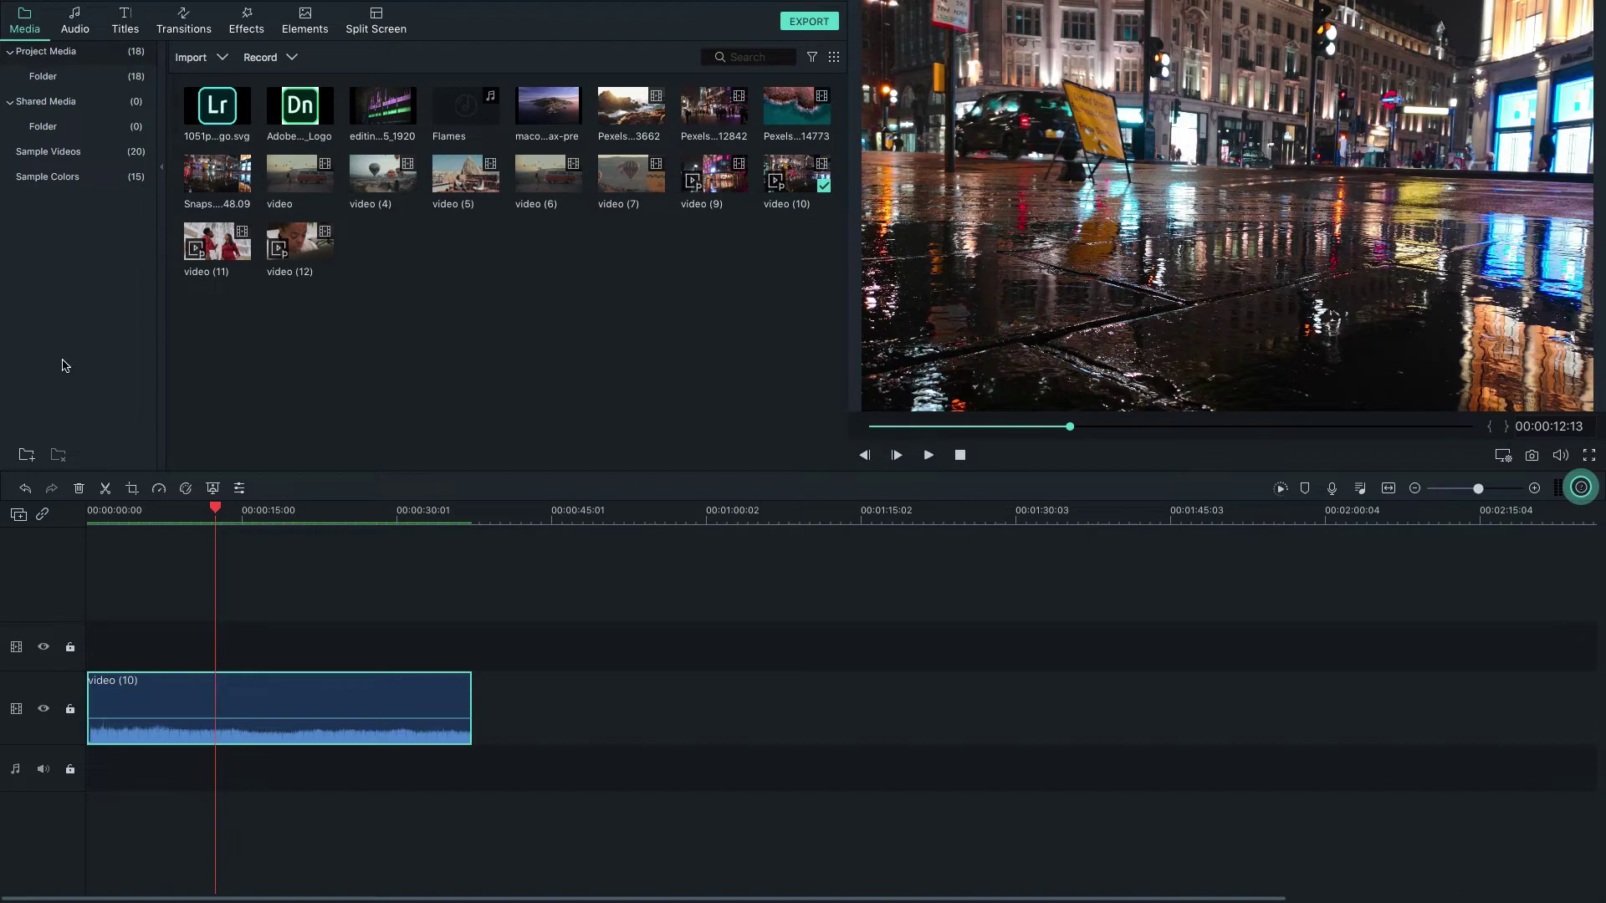
drag(236, 179, 477, 690)
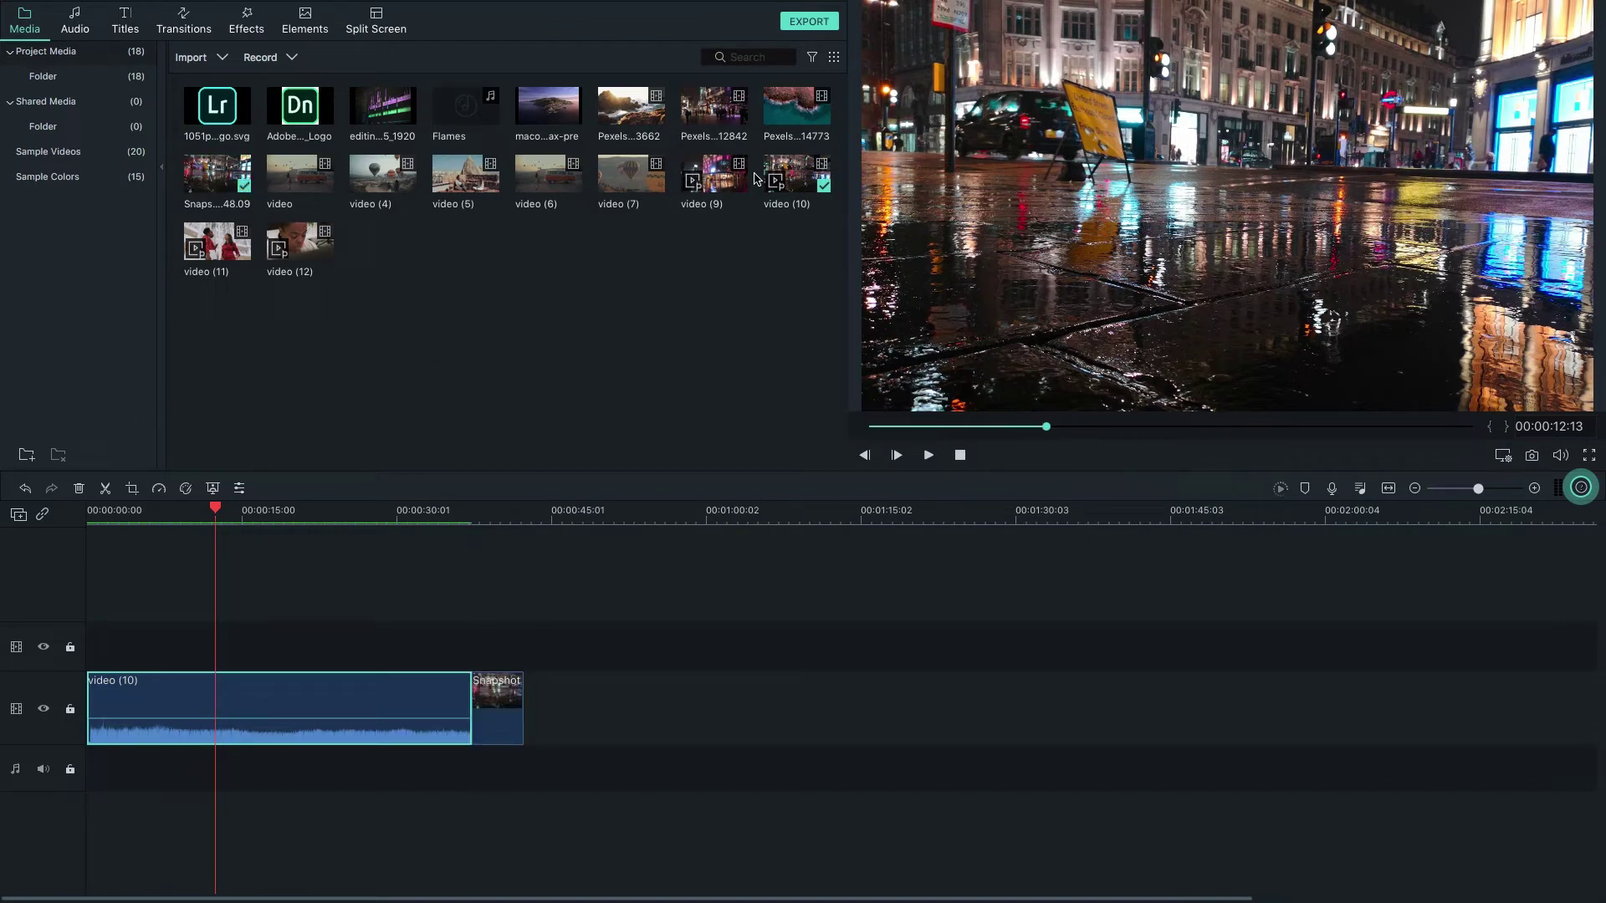
drag(794, 104, 536, 717)
drag(459, 257, 690, 724)
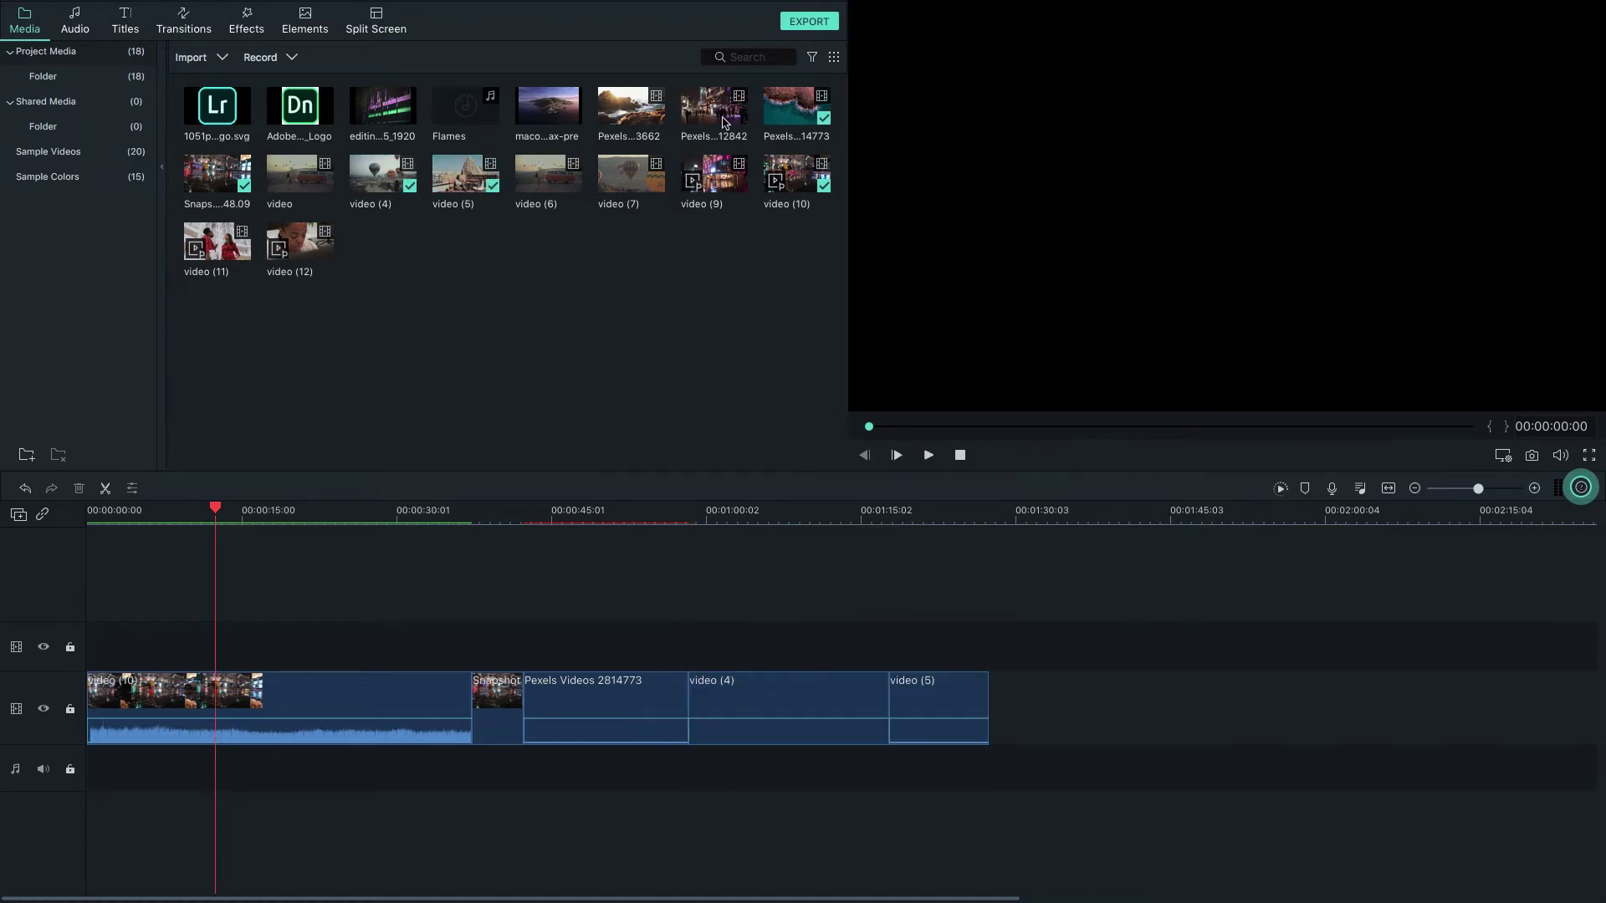
drag(209, 251, 993, 729)
click(287, 702)
Step: Select the Snapshot, Pexels, video (4) and video (10) clips on the timeline in turn
click(495, 707)
click(562, 706)
drag(721, 710, 721, 709)
click(395, 686)
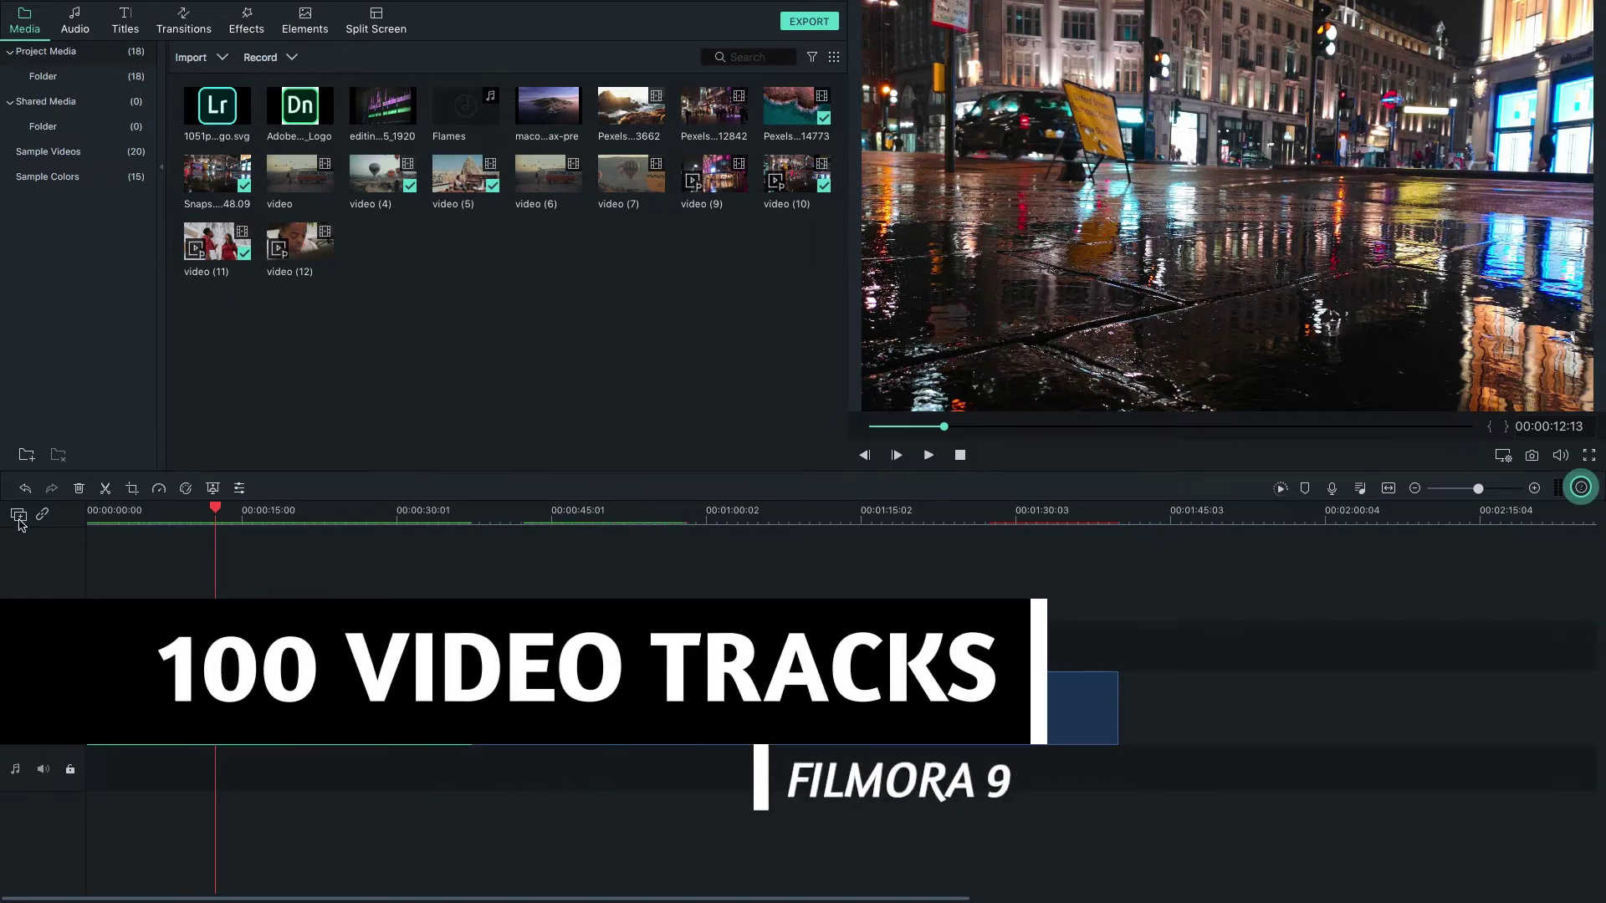
Step: Add two empty video tracks and one audio track, then move the playhead to about 27 seconds
click(18, 516)
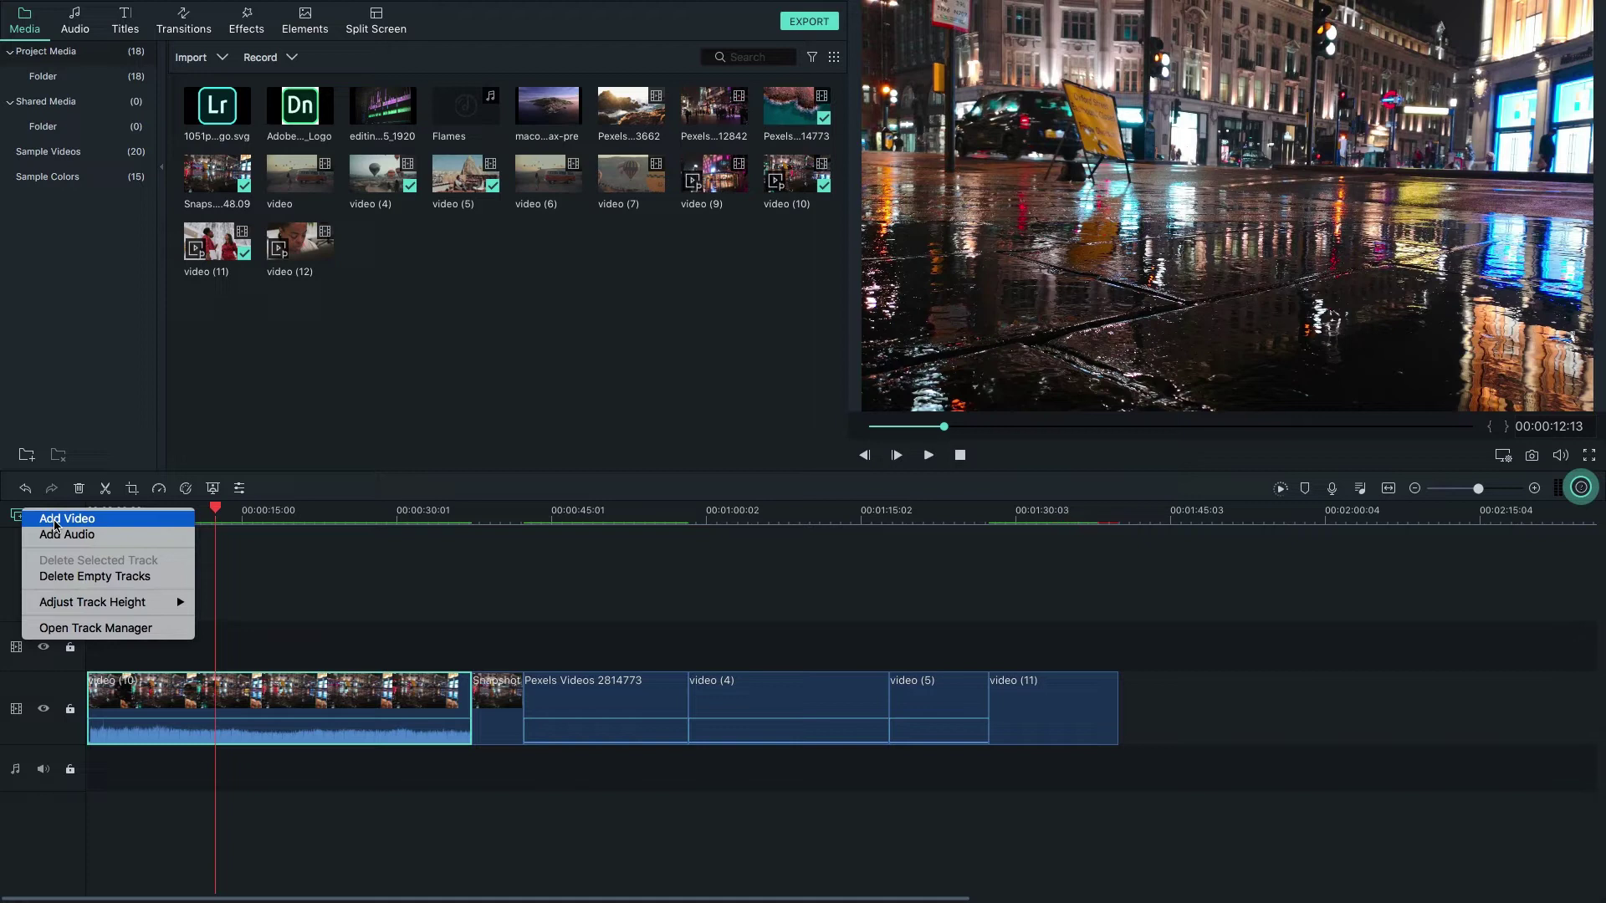
click(56, 521)
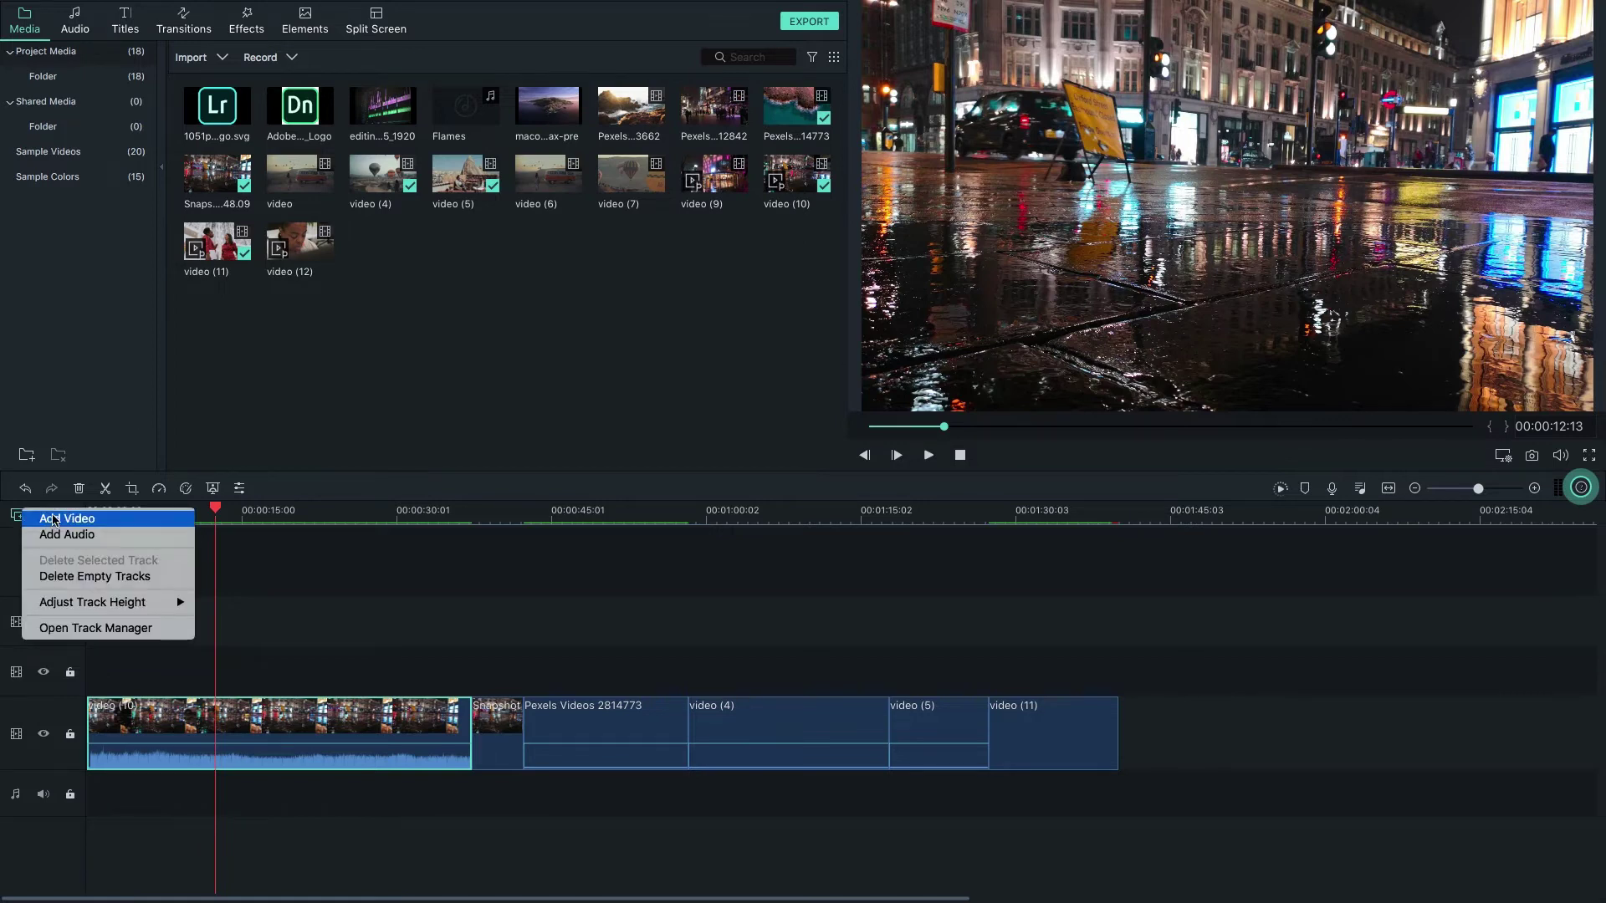
click(55, 519)
right_click(120, 565)
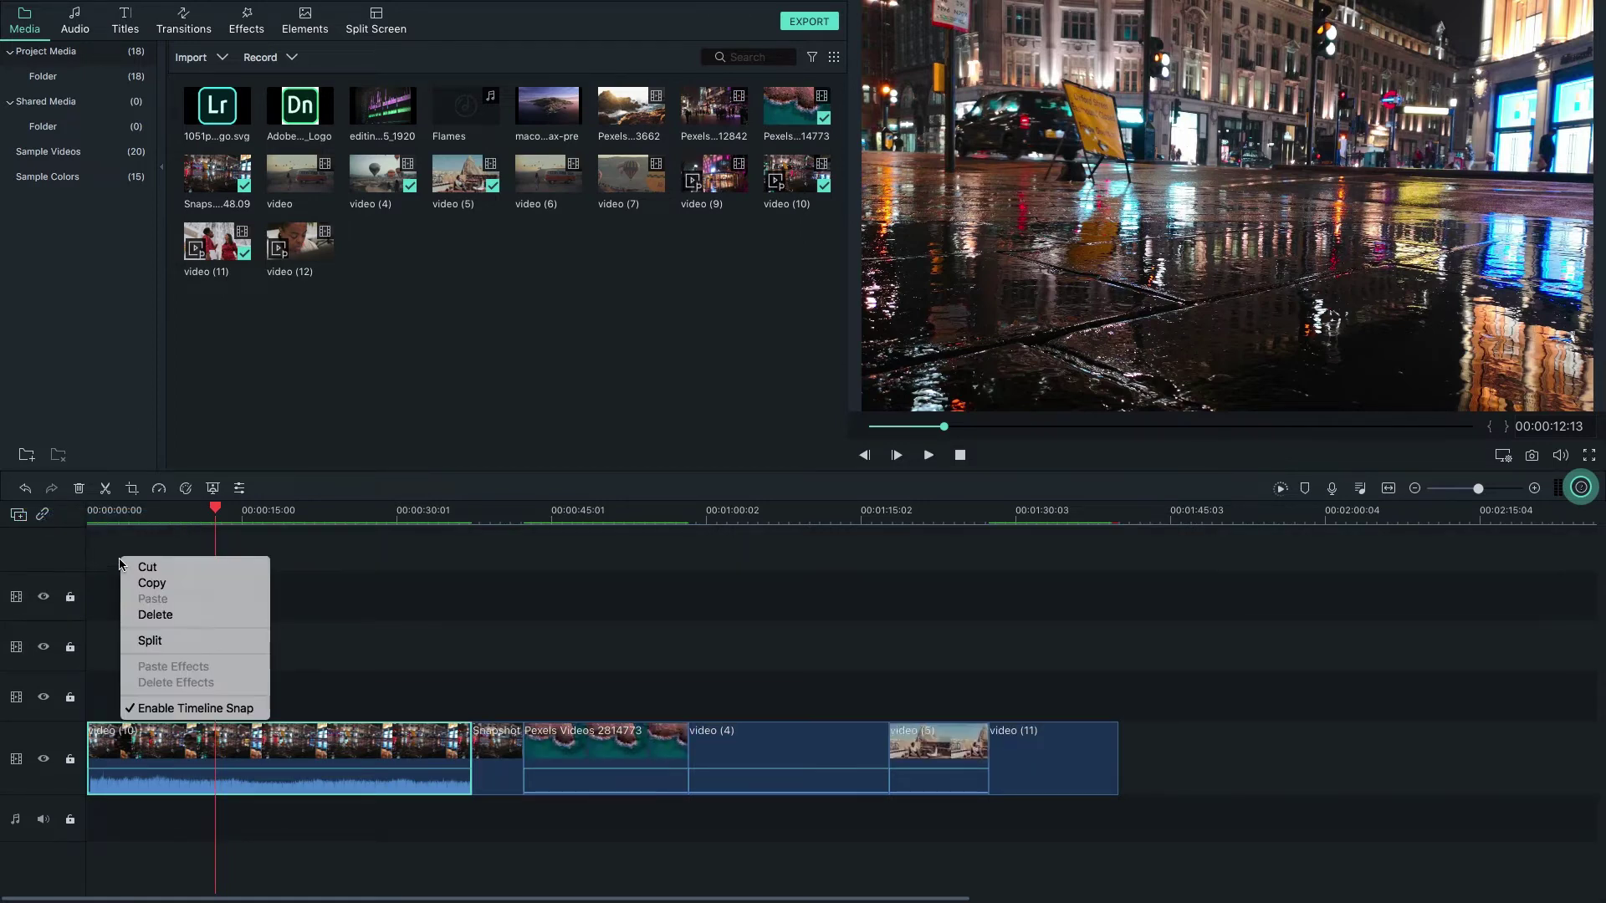
click(65, 563)
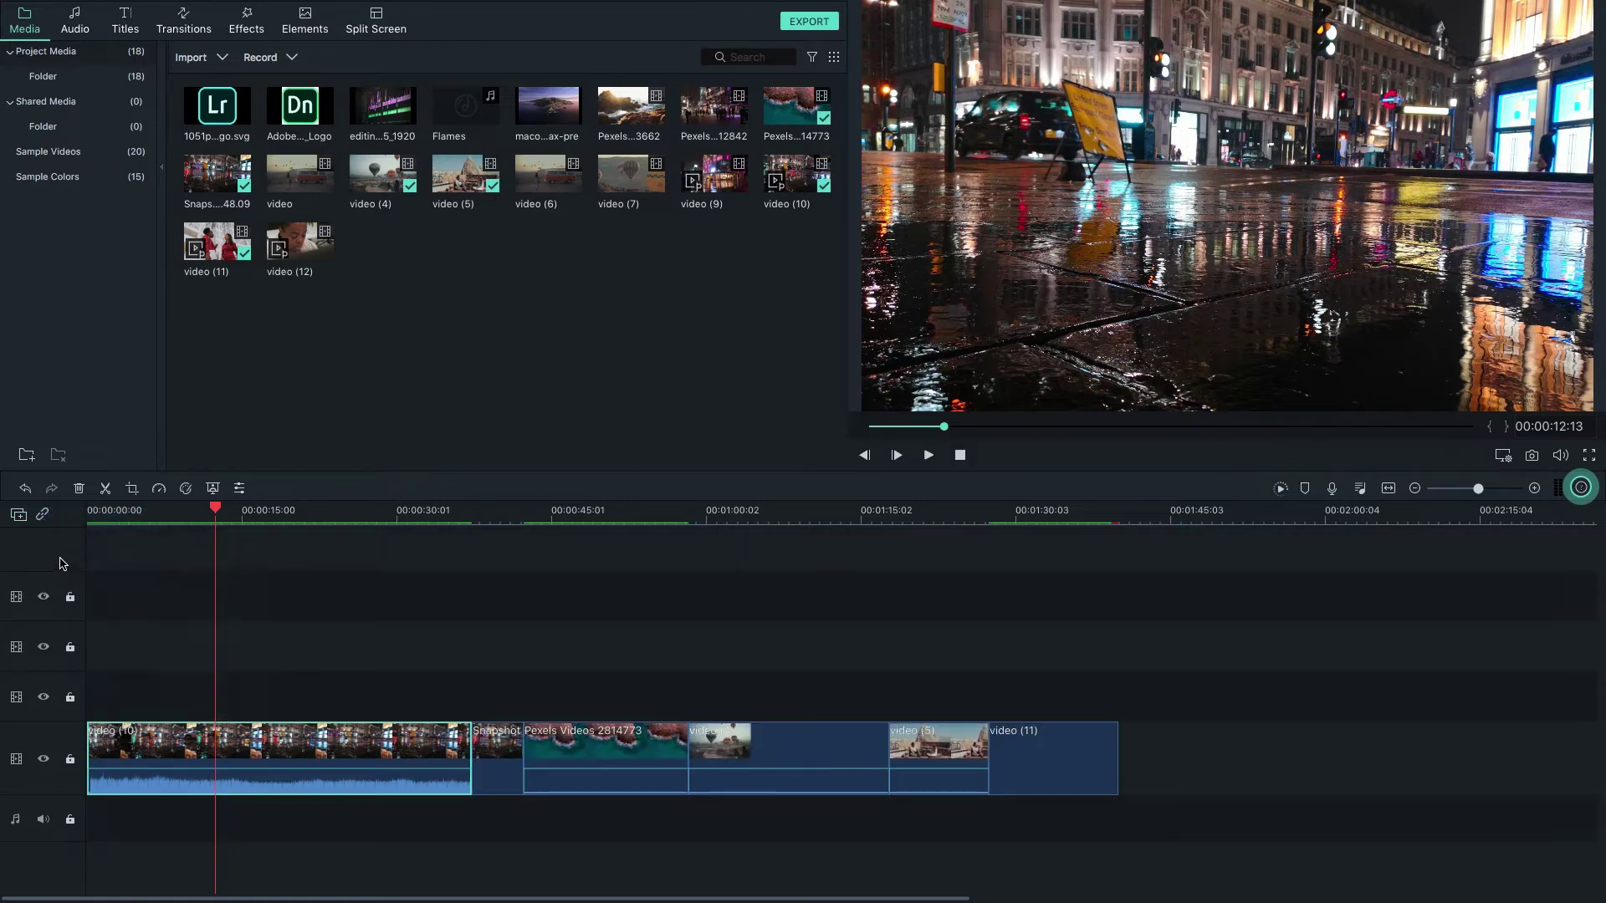
click(18, 514)
mouse_move(54, 602)
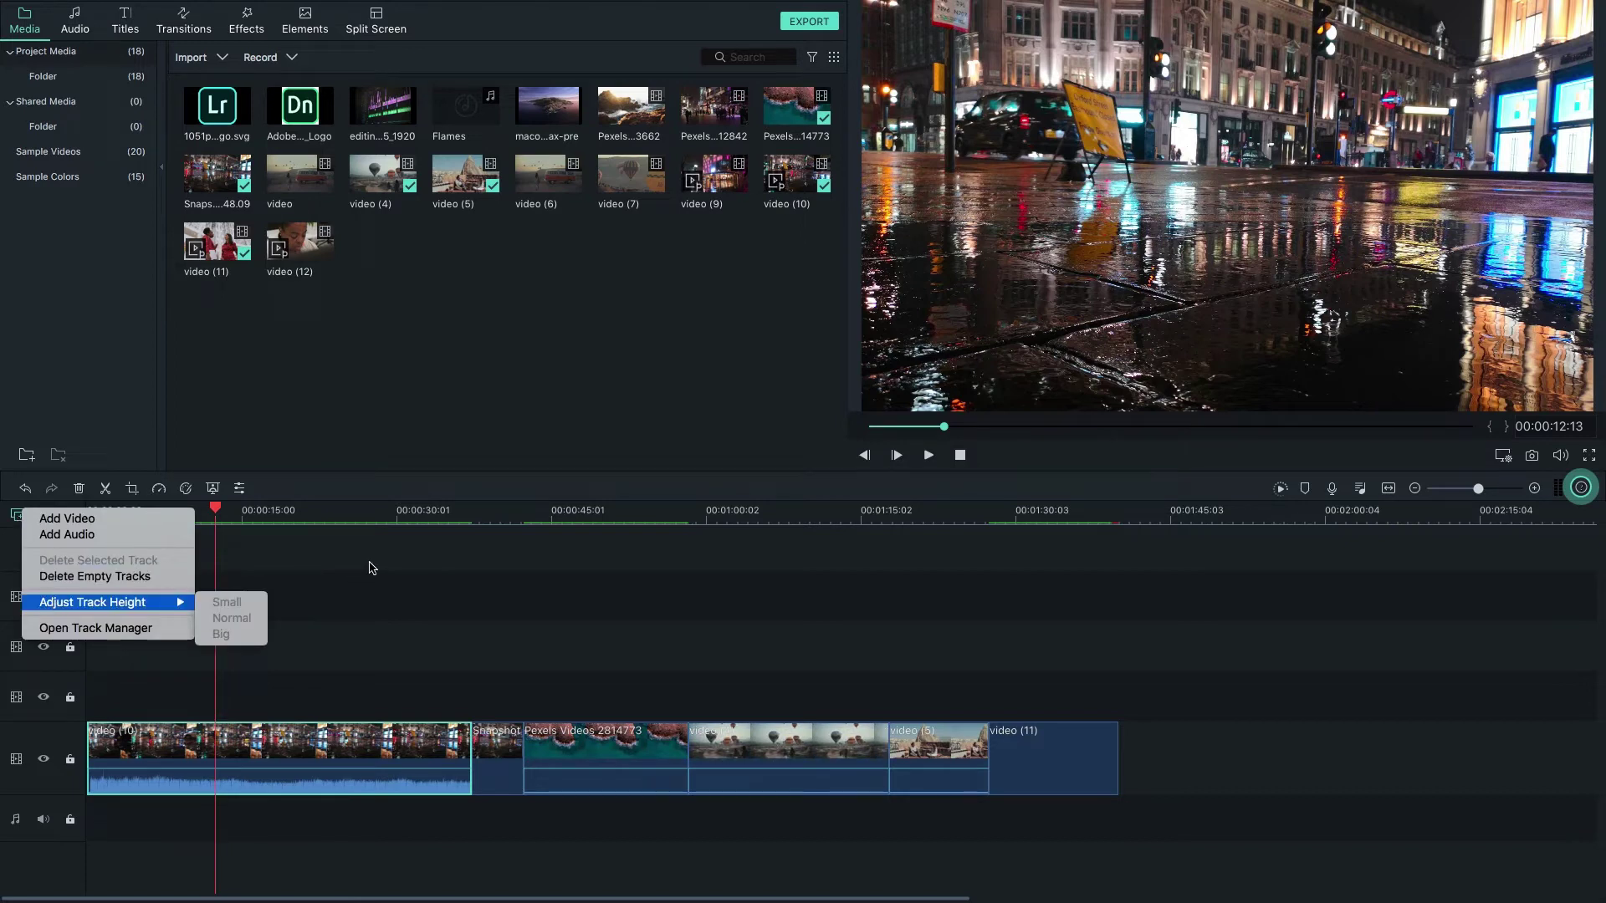
click(110, 537)
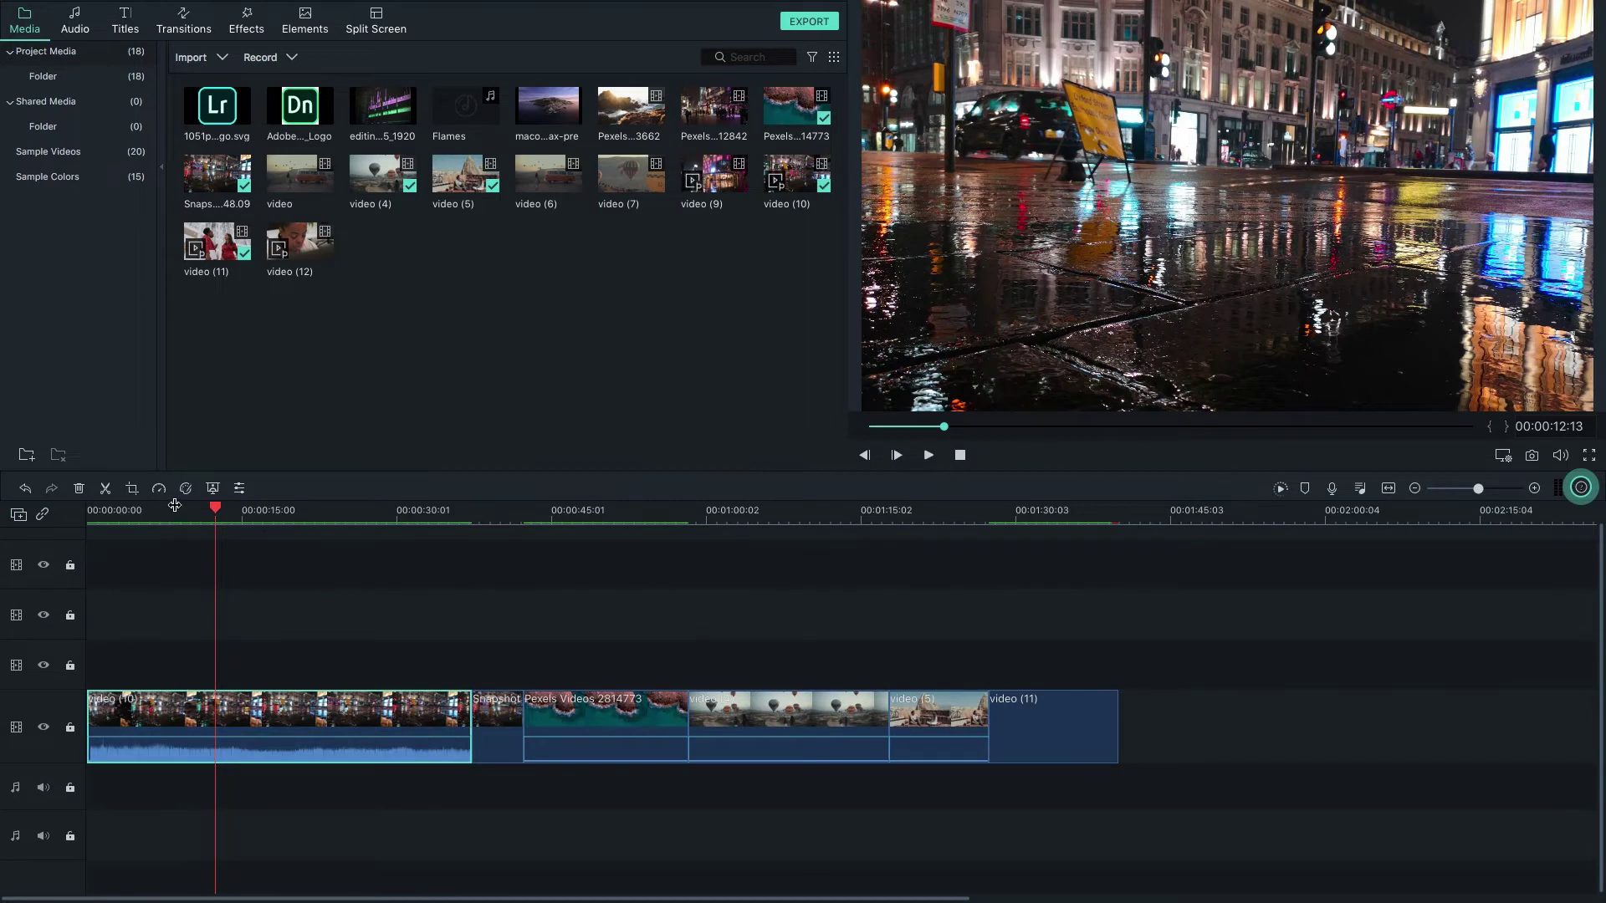
drag(218, 510, 378, 547)
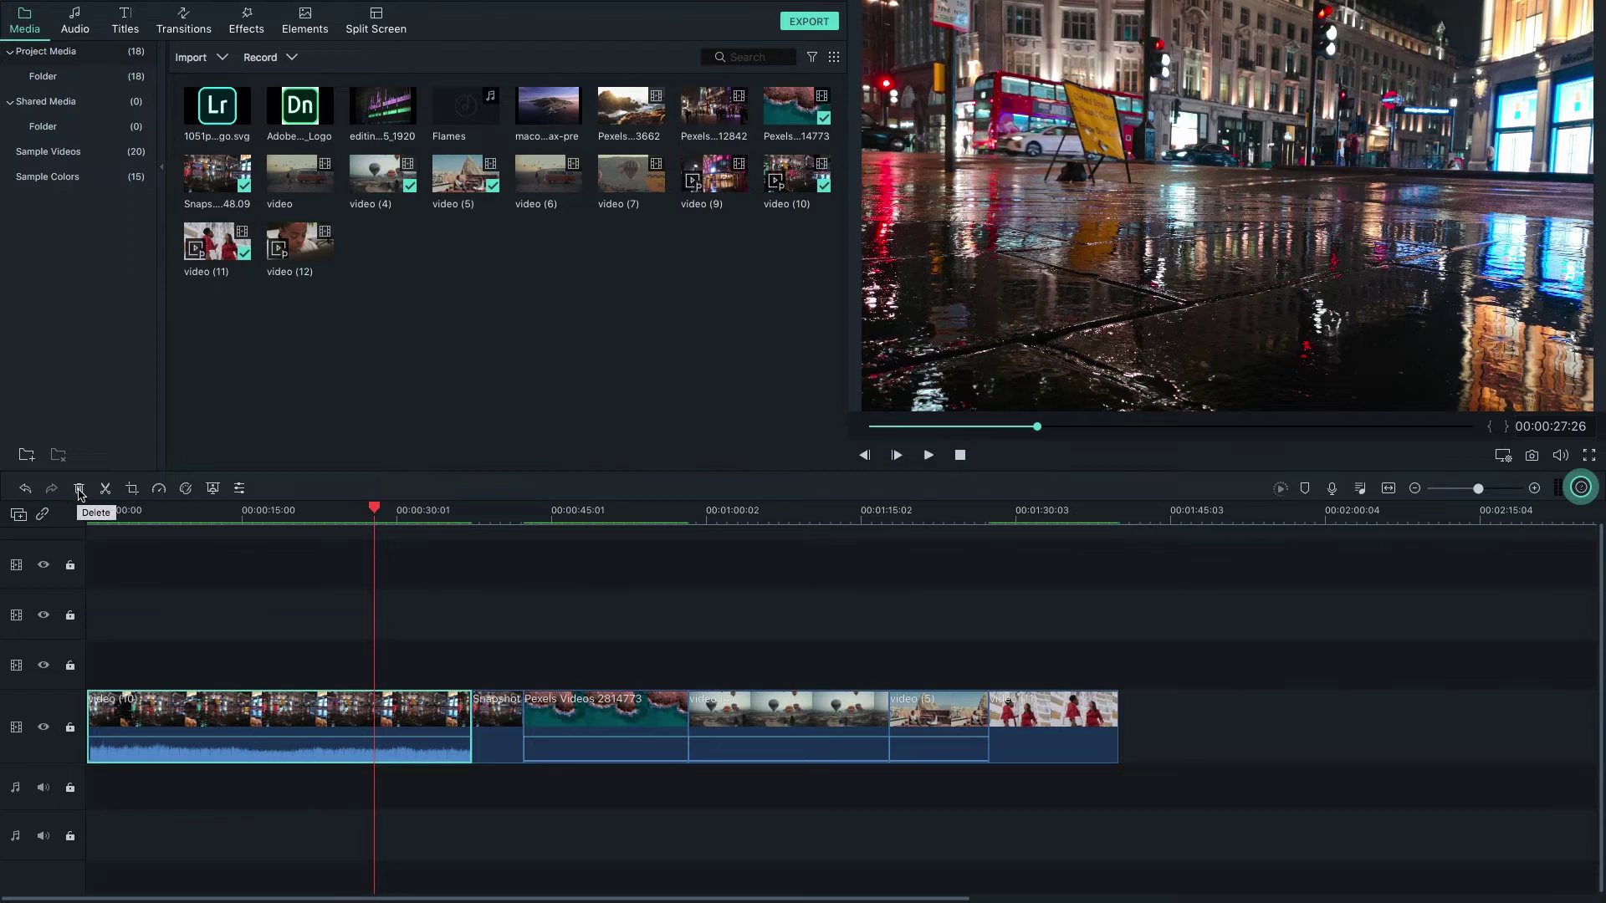
Step: Delete the Snapshot clip, then undo to restore it to the timeline
click(493, 718)
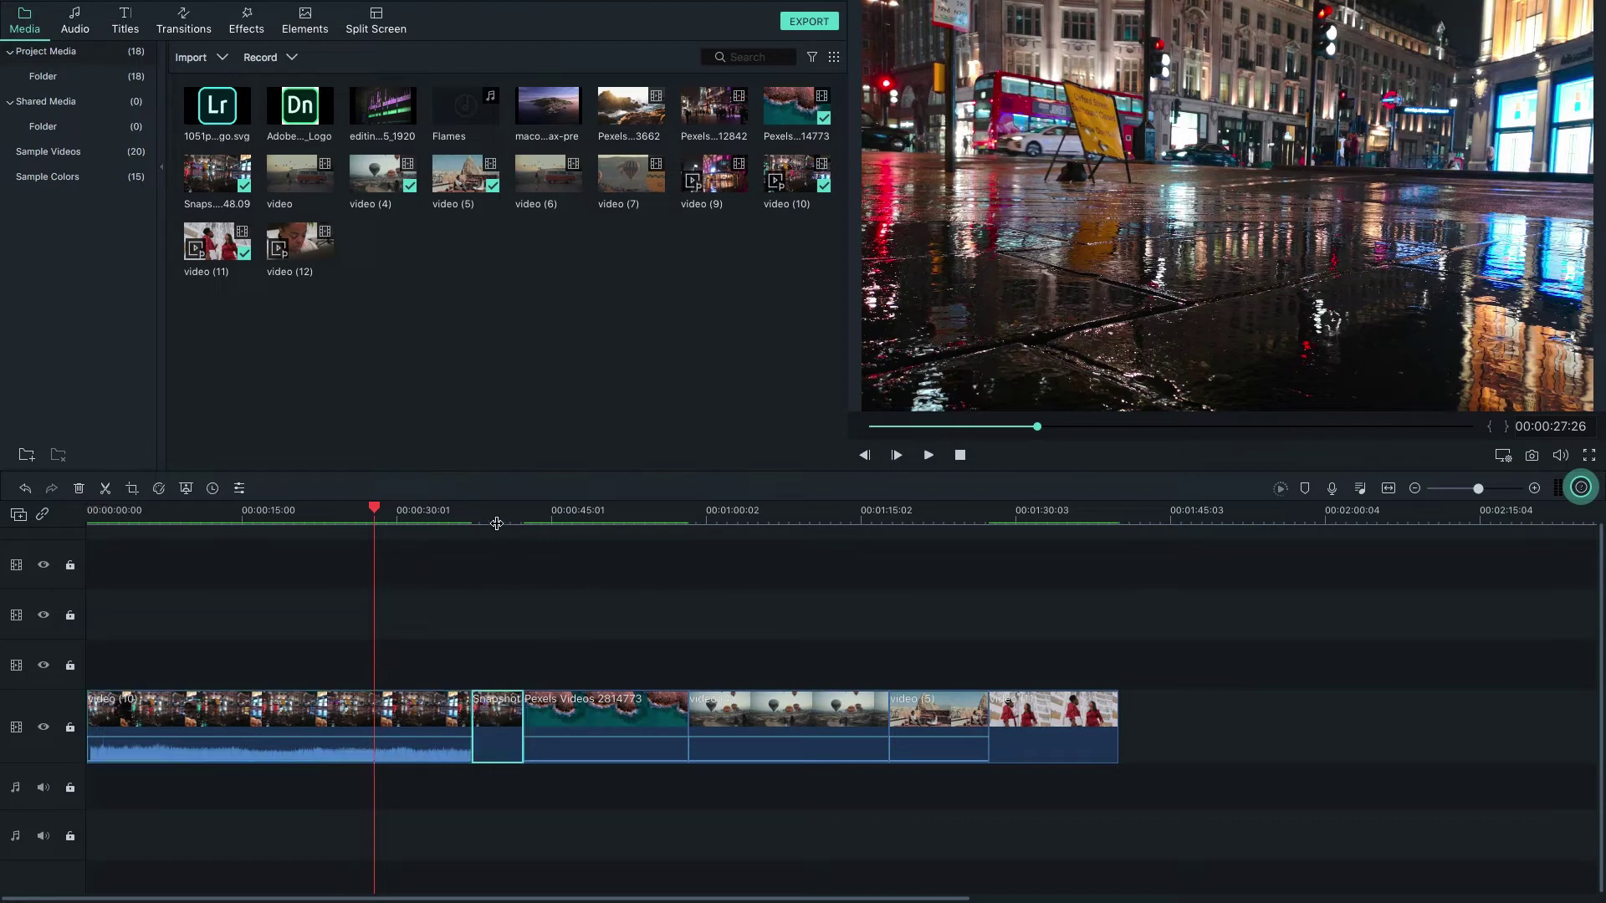
drag(374, 509, 512, 528)
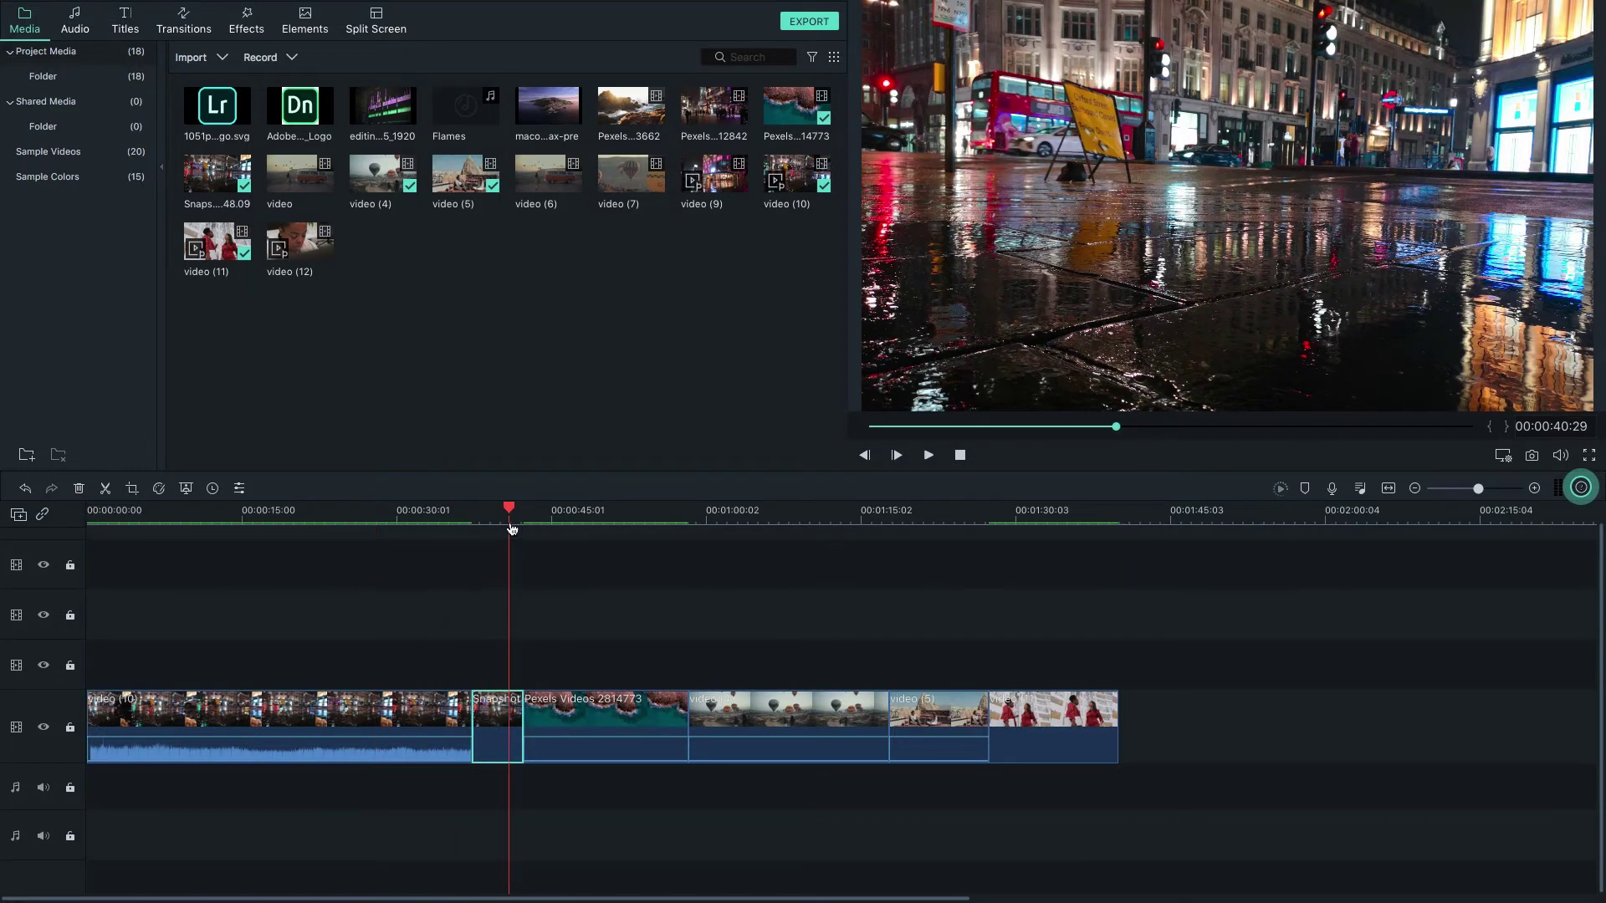
click(78, 489)
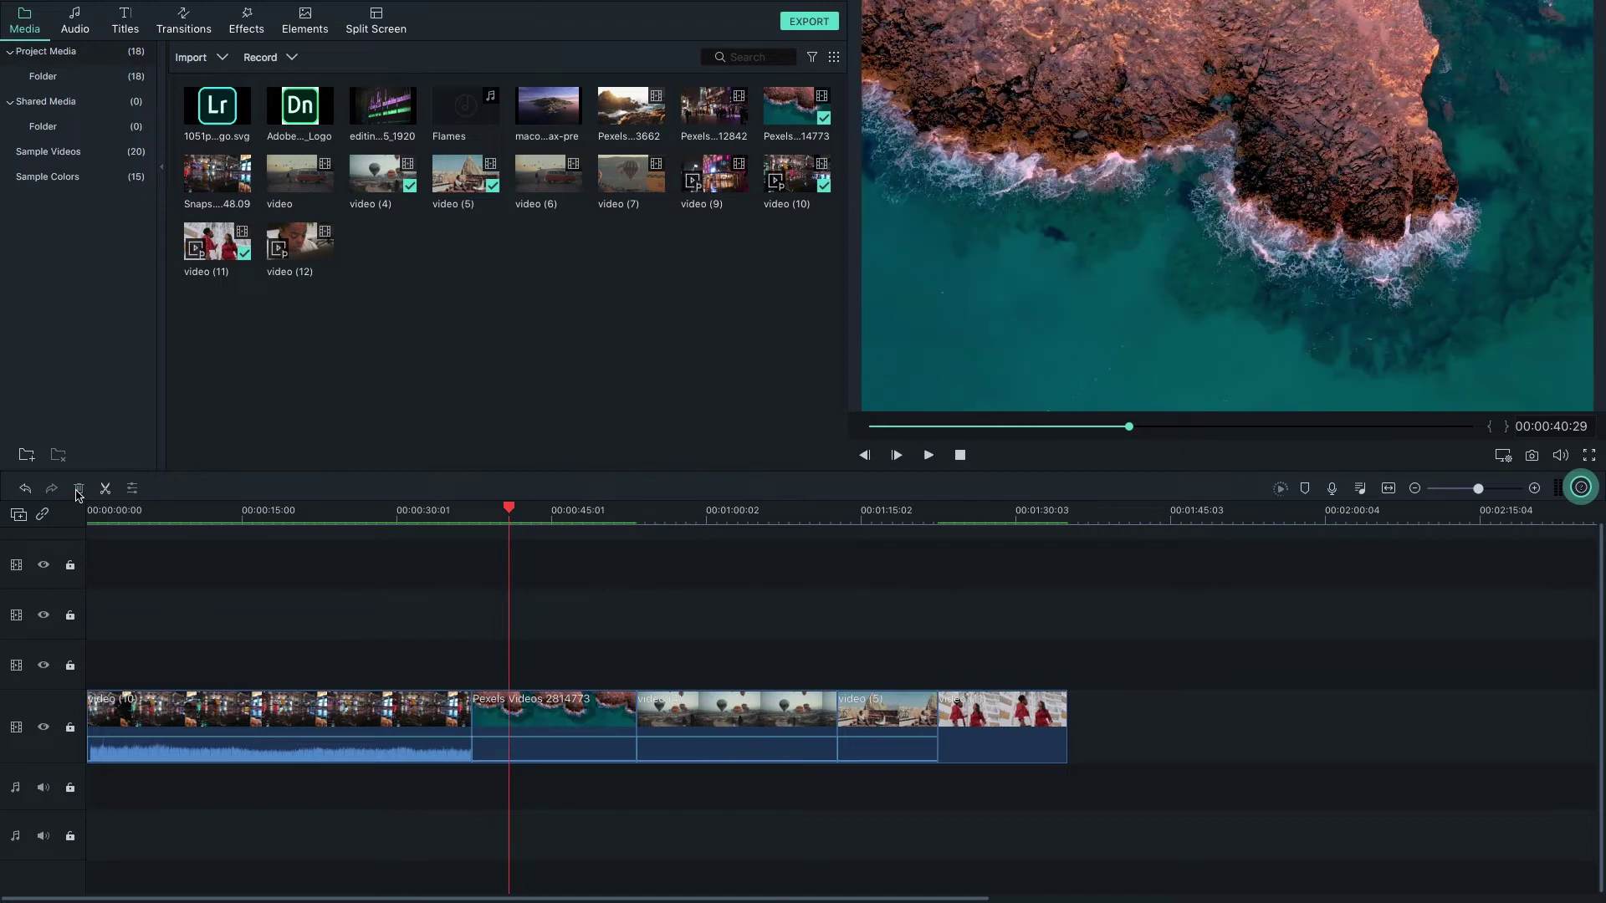
key(ctrl+z)
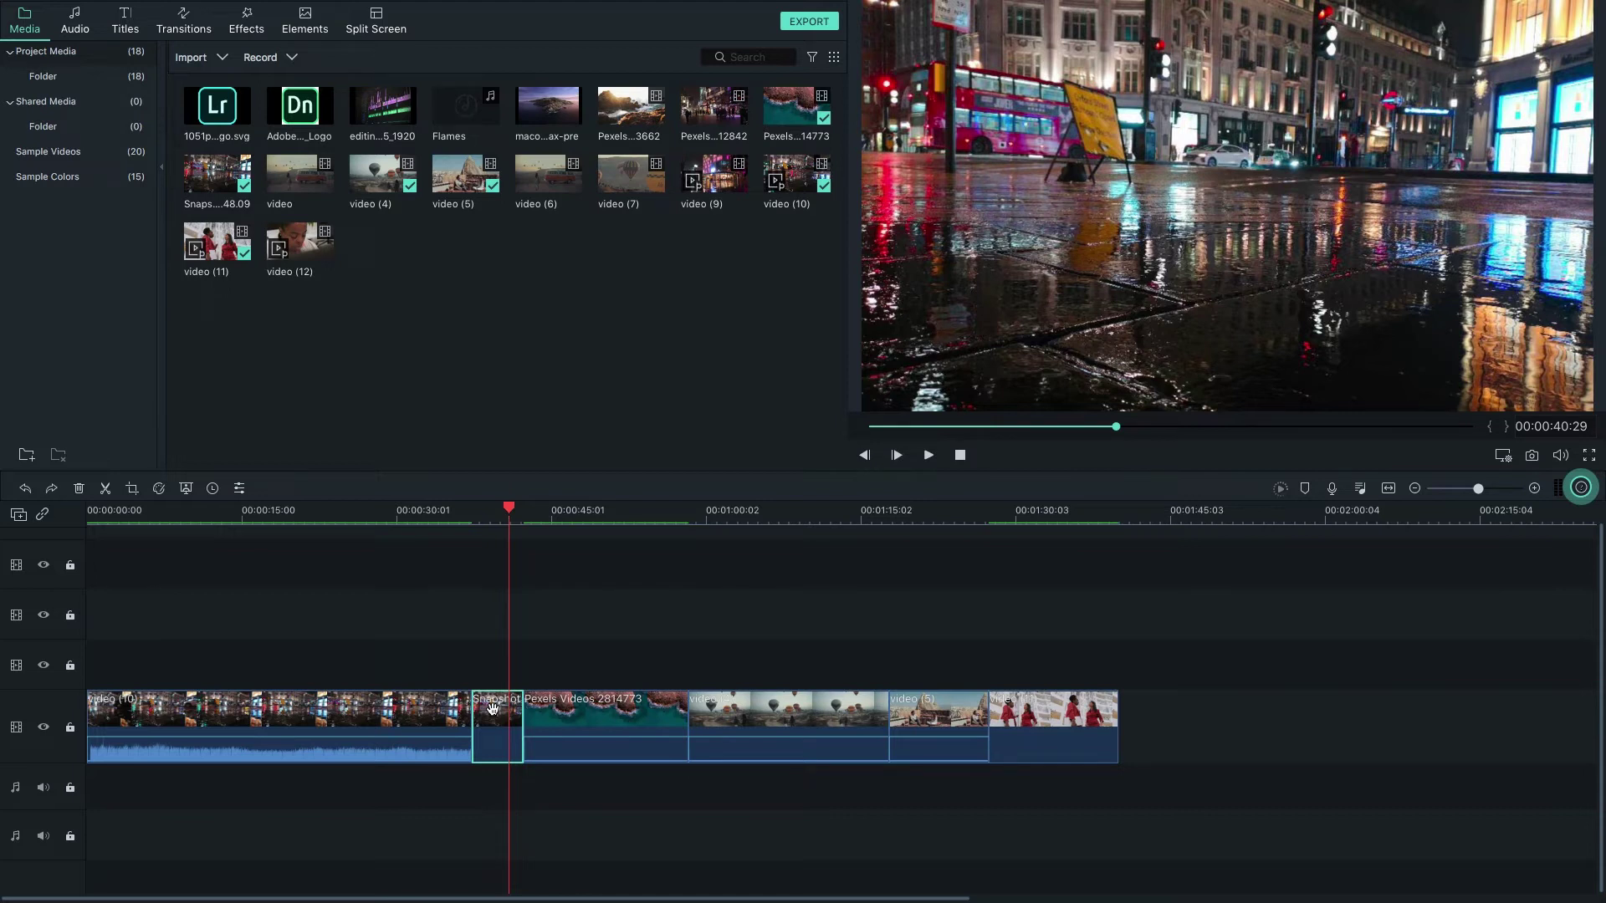
right_click(492, 710)
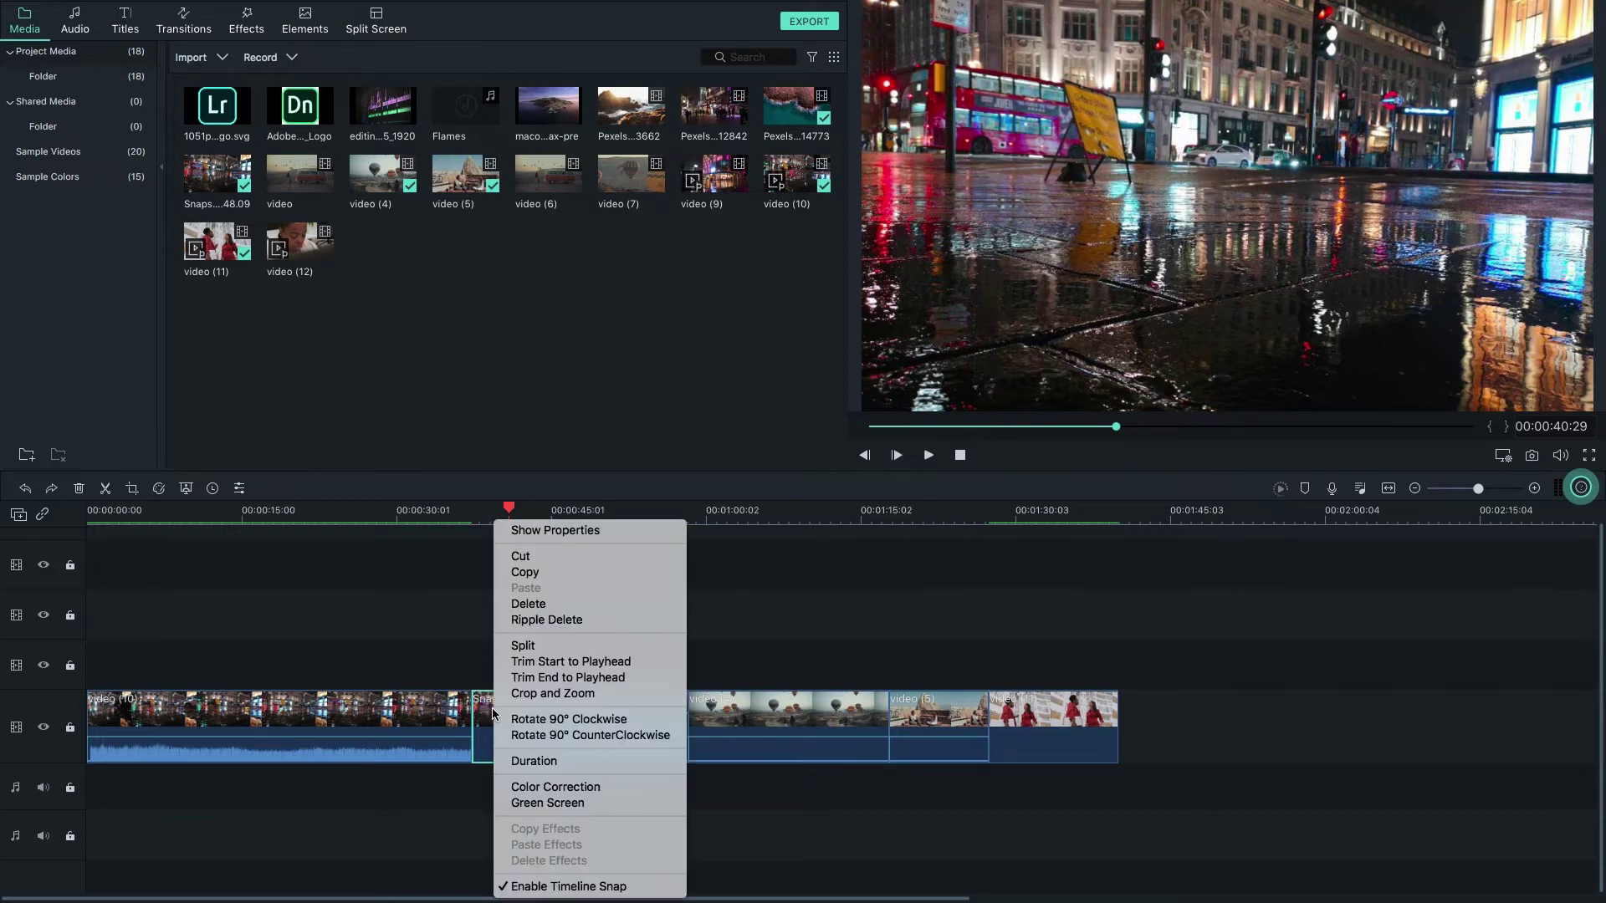
click(524, 604)
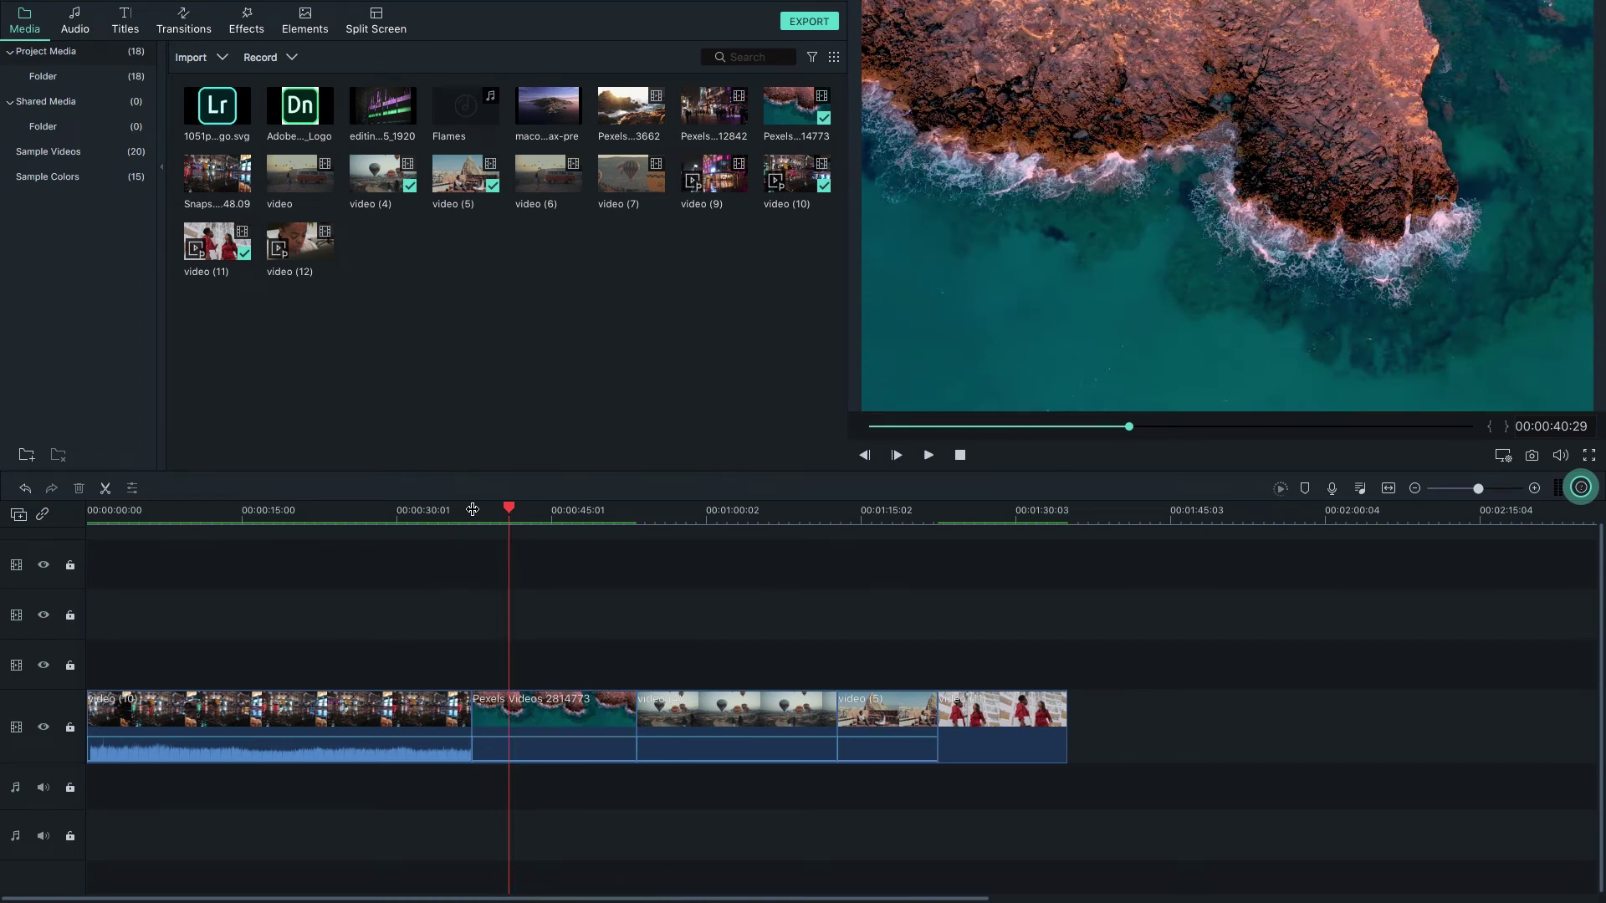
key(ctrl+z)
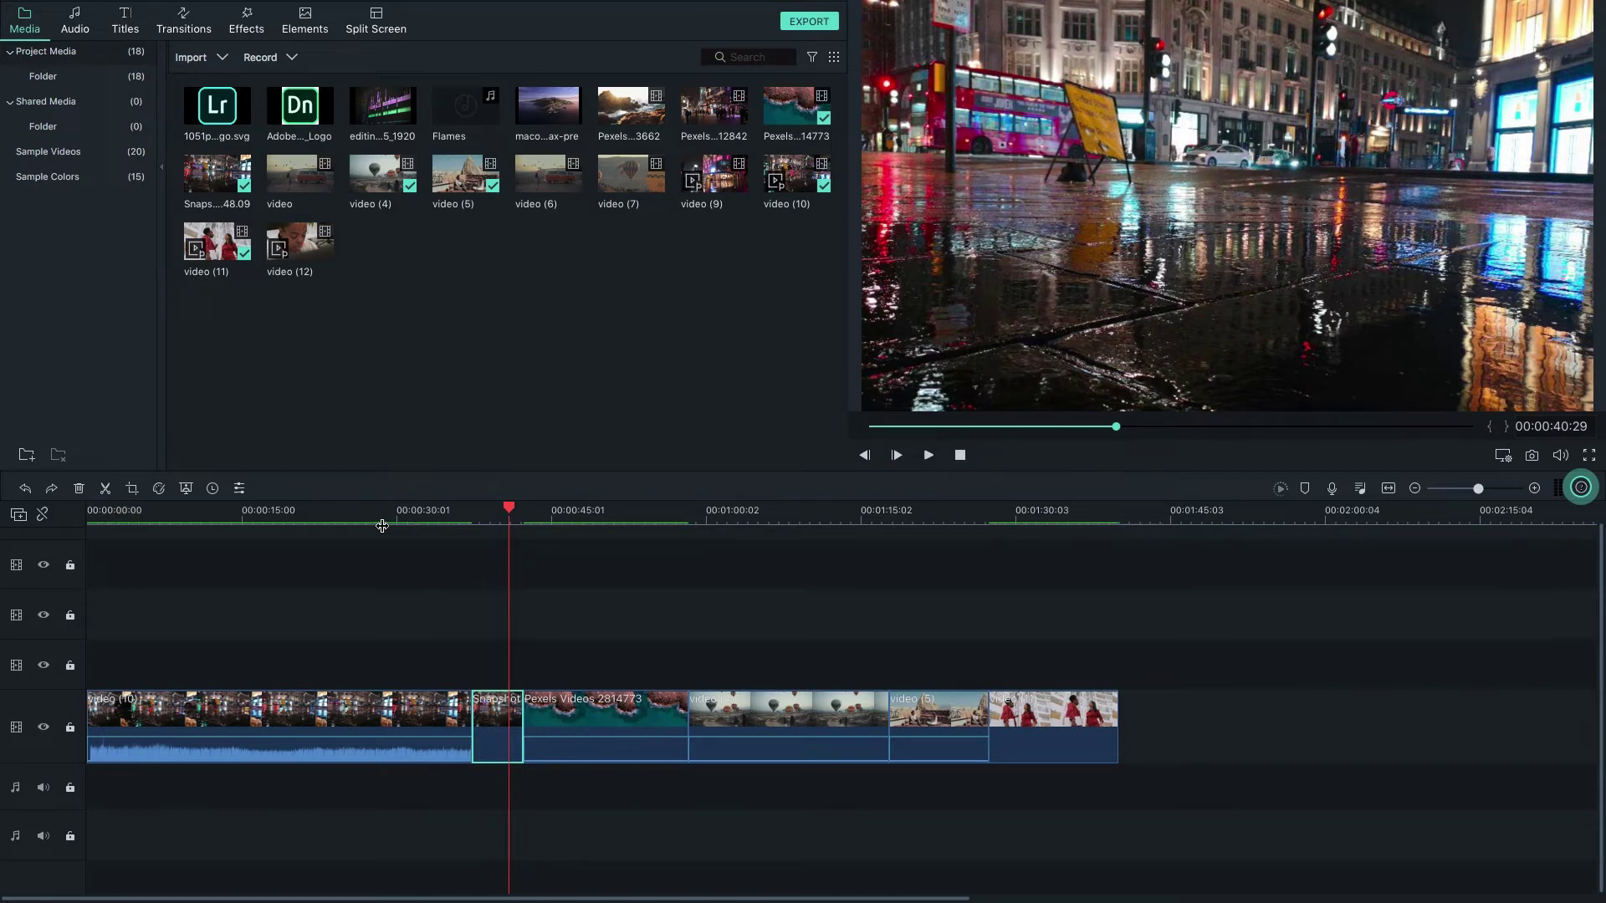
Step: Select the video (10) clip and place the playhead at 00:00:21:29
drag(381, 523, 333, 668)
click(332, 696)
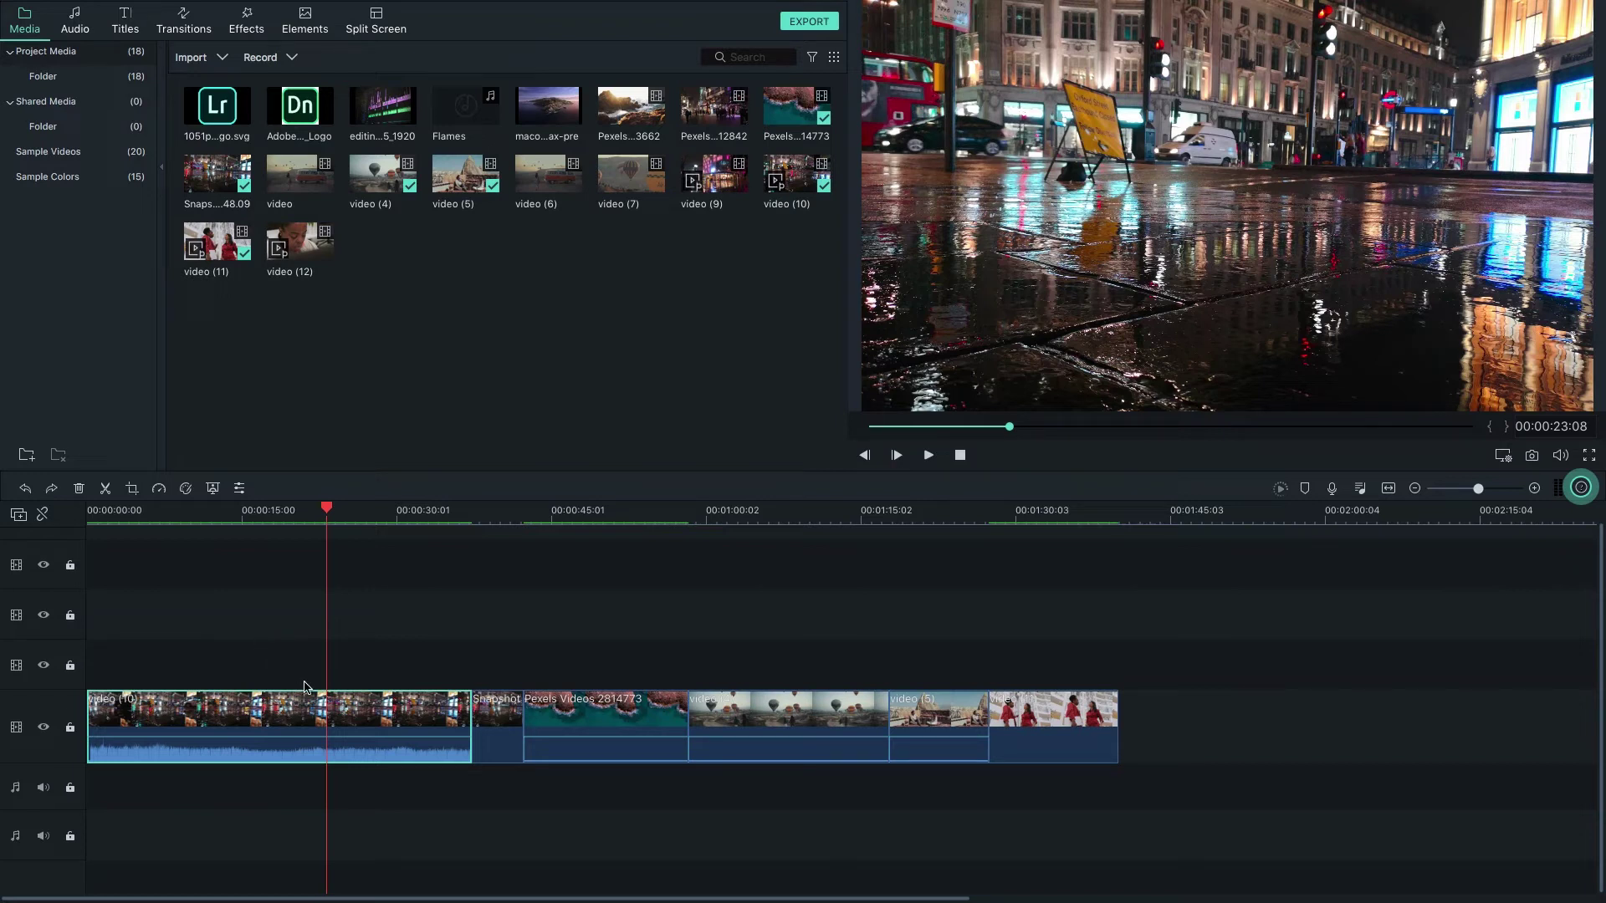
drag(328, 510, 317, 548)
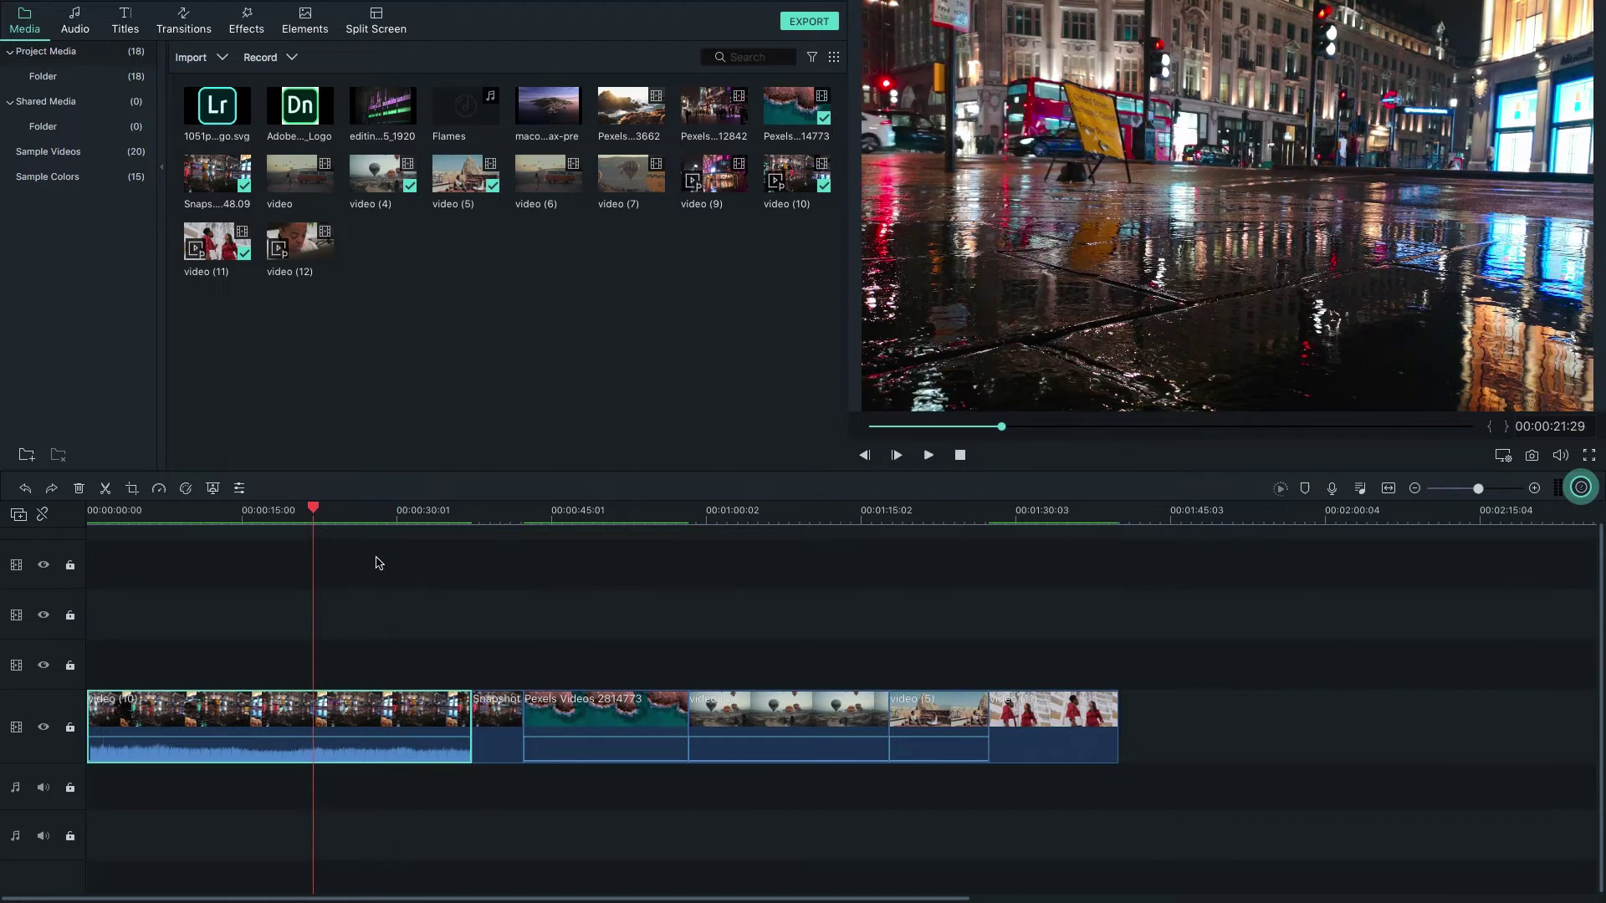
Step: Split video (10) at the playhead into two pieces and check both pieces
click(105, 491)
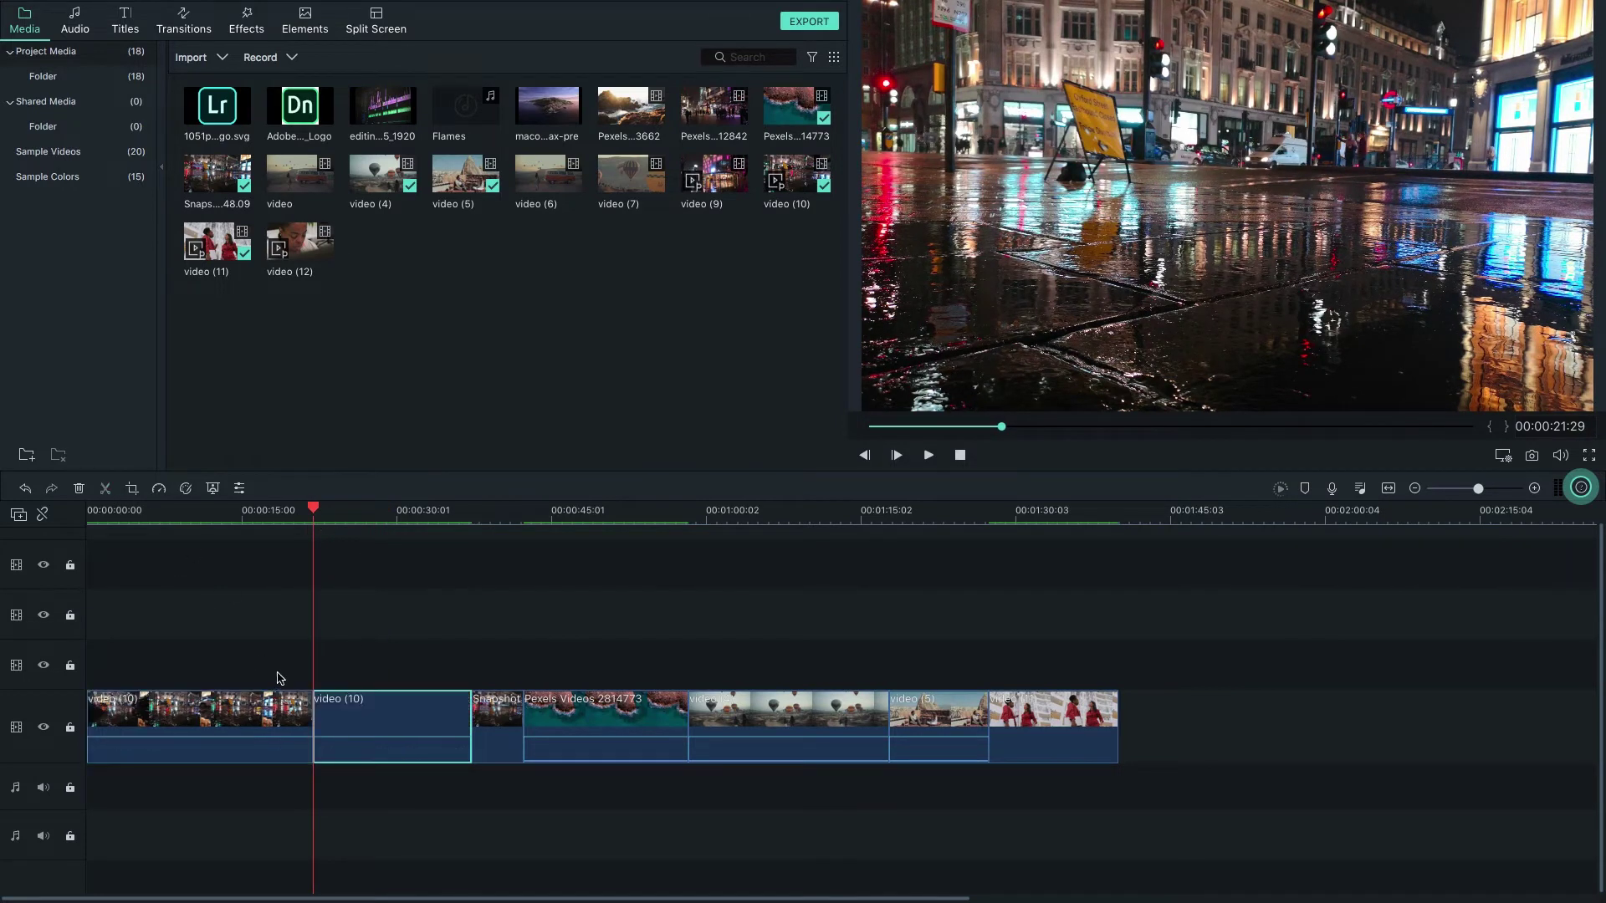
drag(314, 512, 247, 512)
click(274, 711)
click(352, 711)
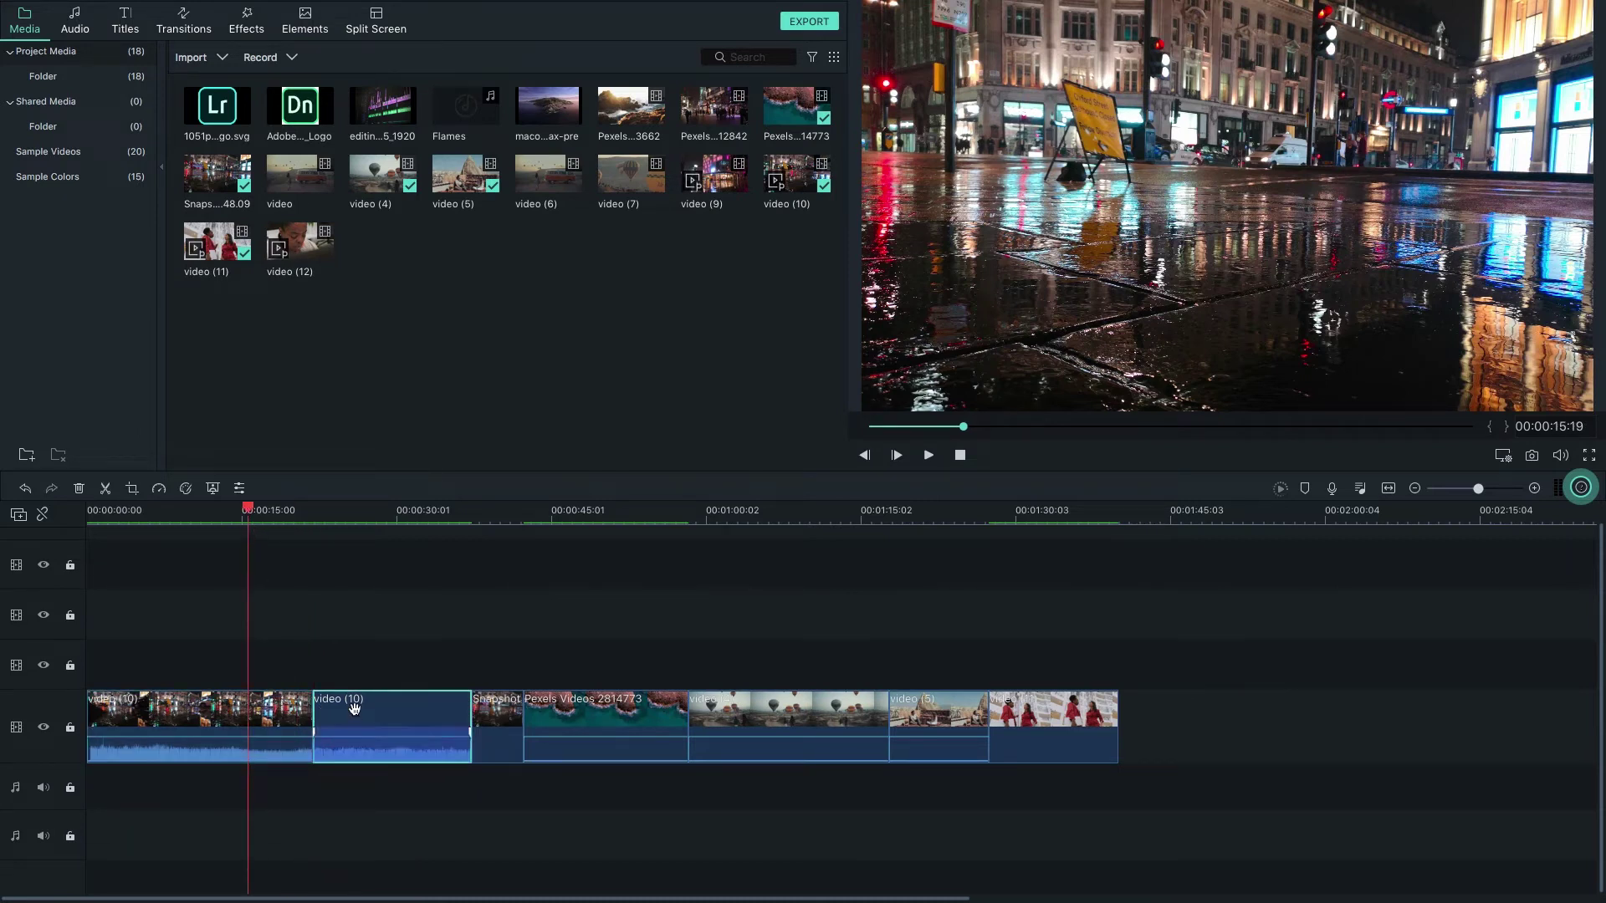
scroll(291, 510, up, 2)
scroll(292, 509, down, 1)
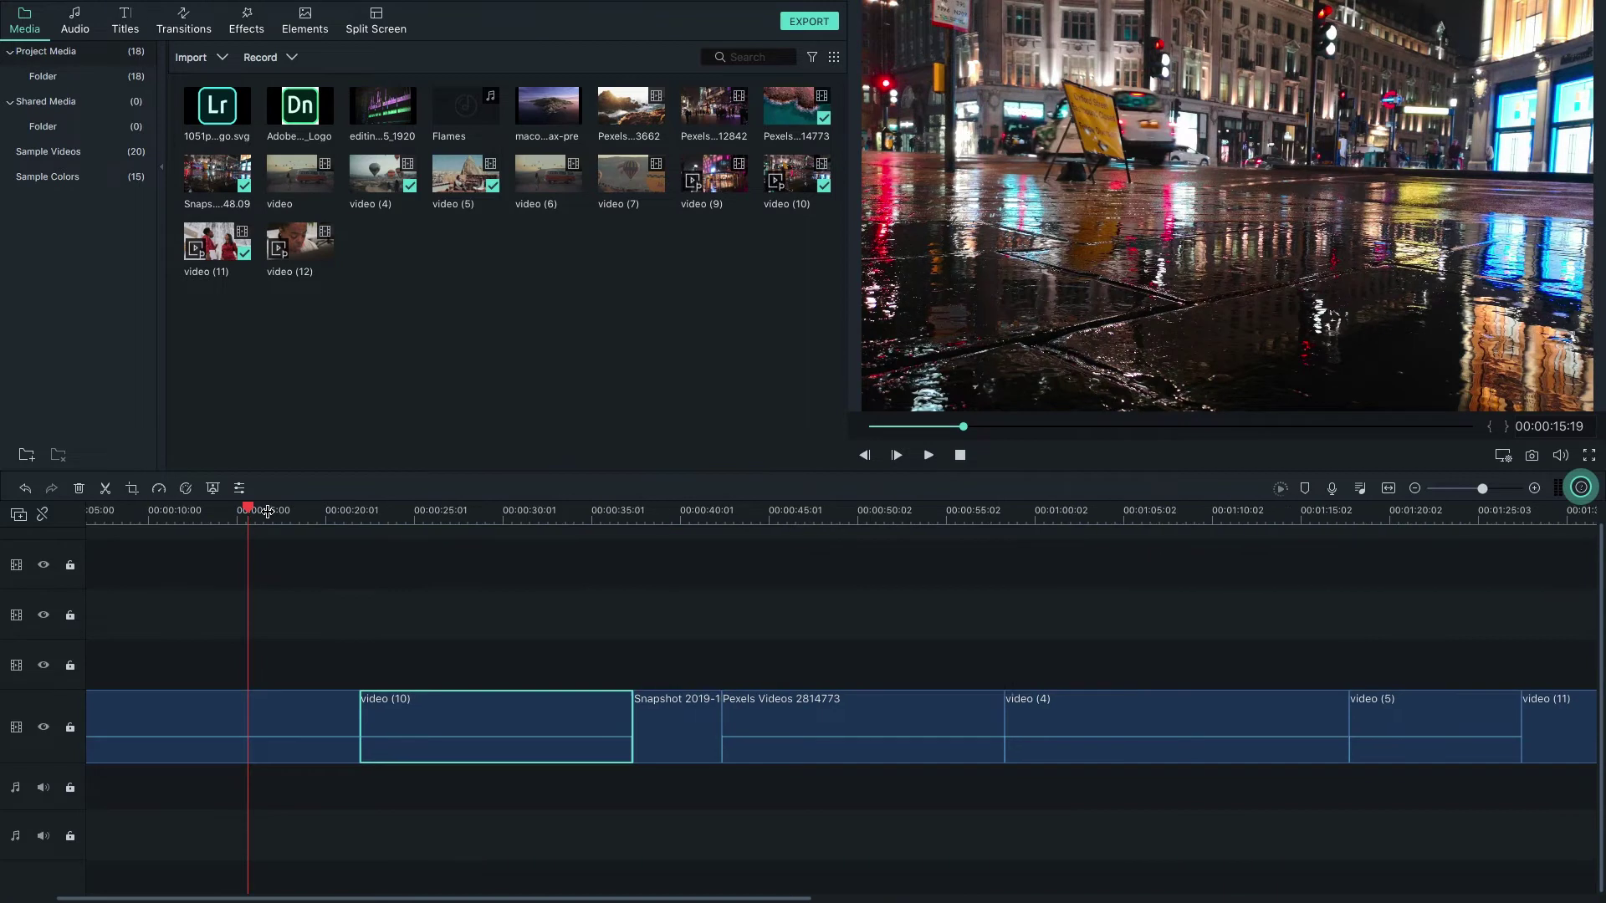
click(314, 510)
click(406, 511)
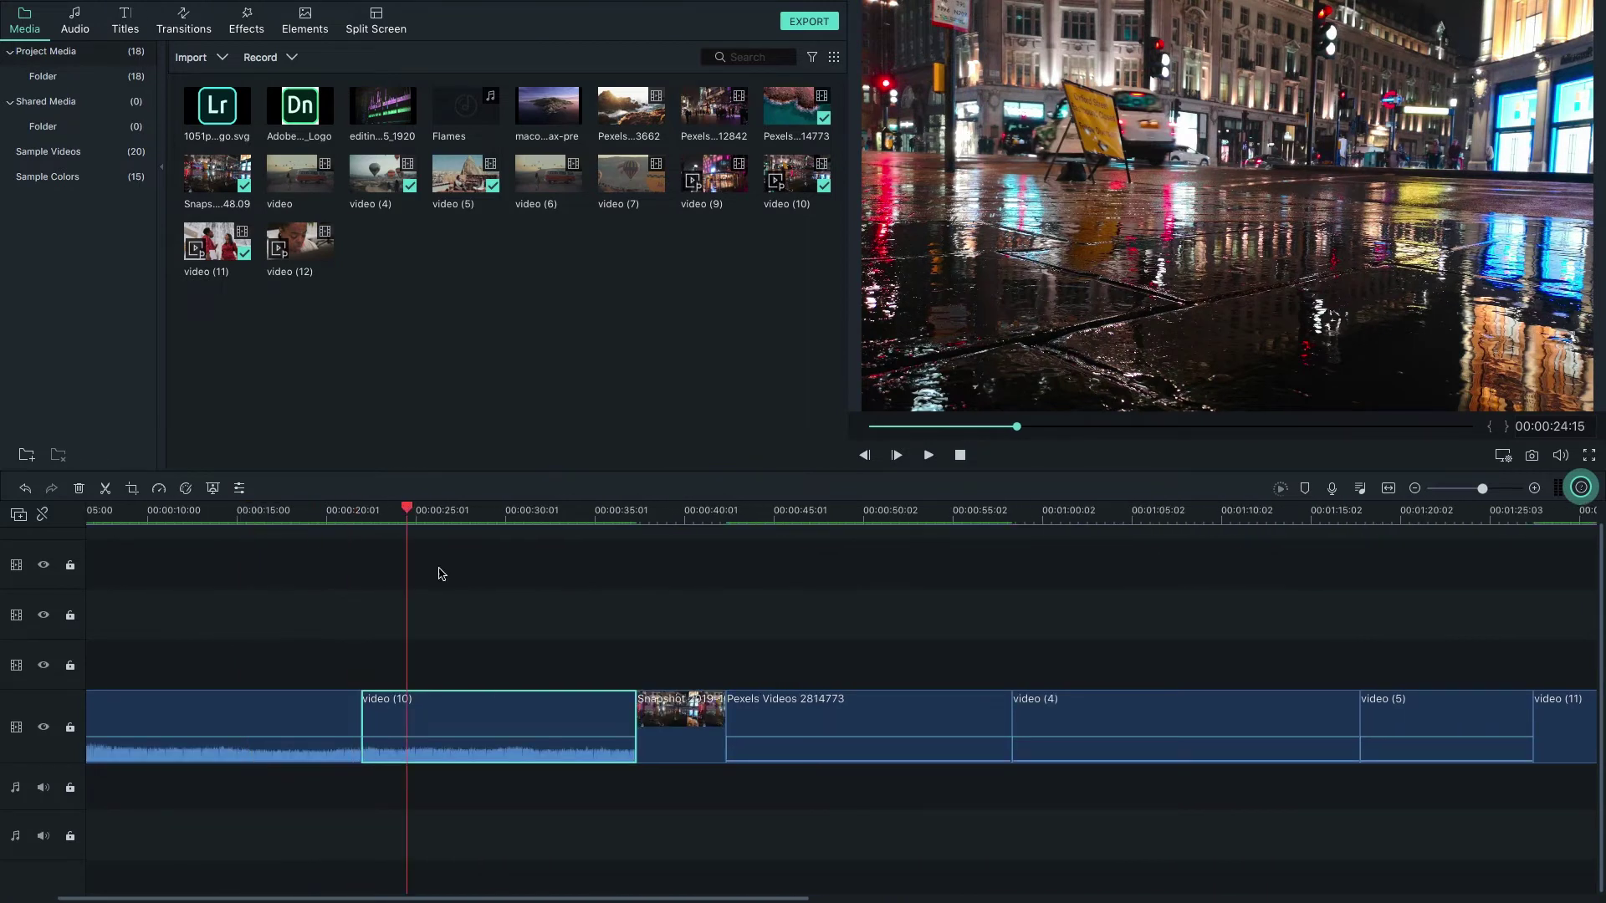
Step: Ripple delete the second video (10) piece and delete the Snapshot clip, closing both gaps
right_click(483, 720)
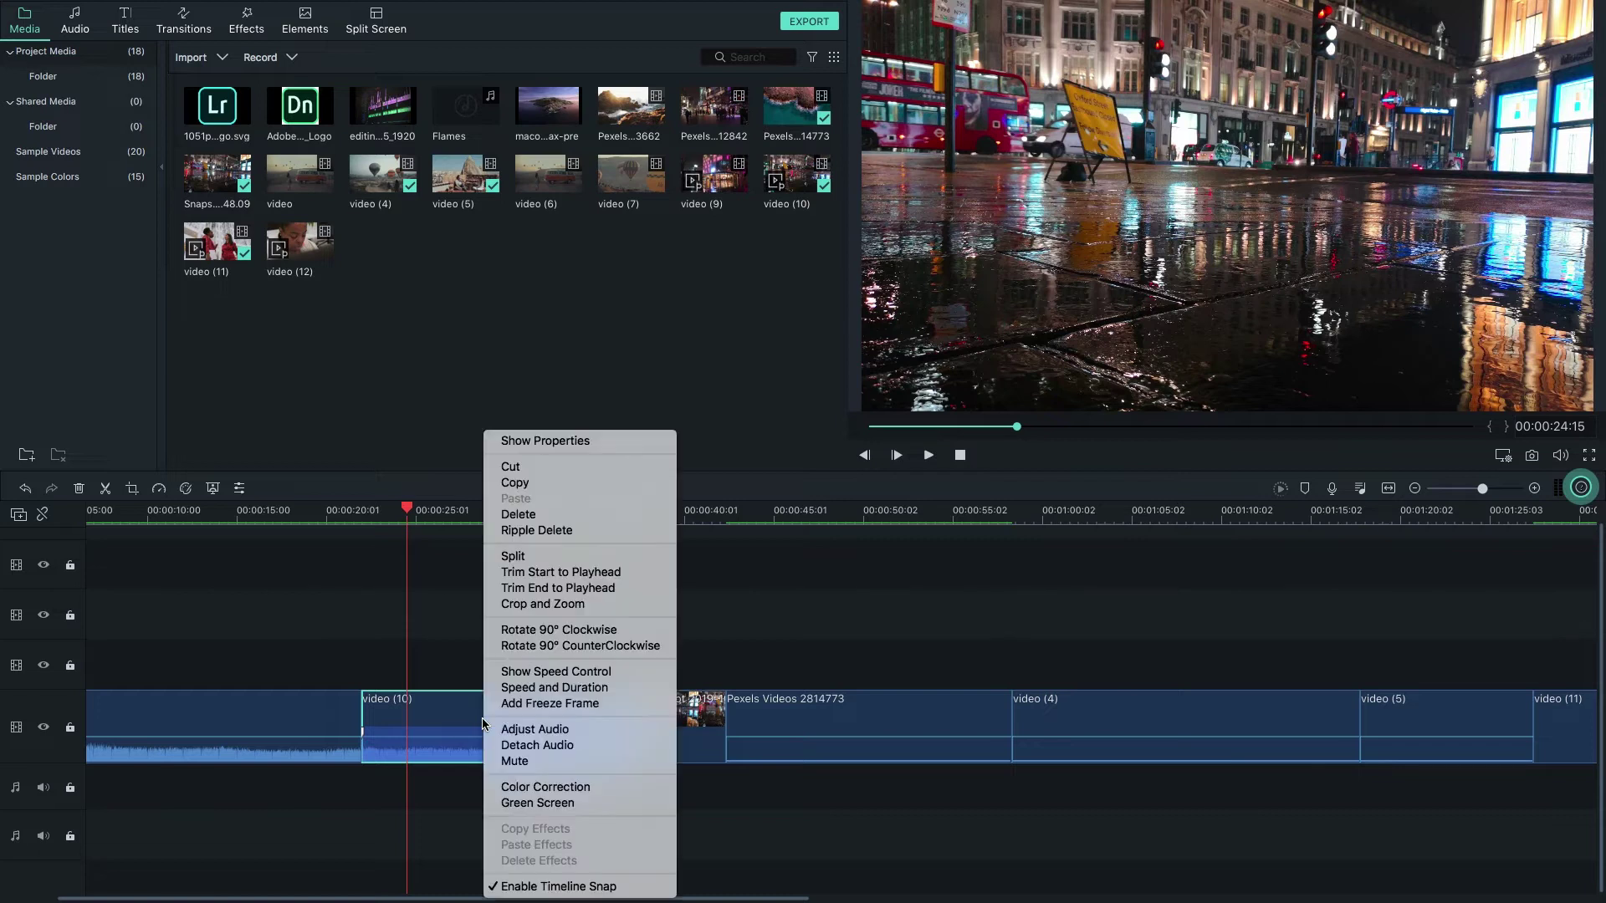
click(518, 515)
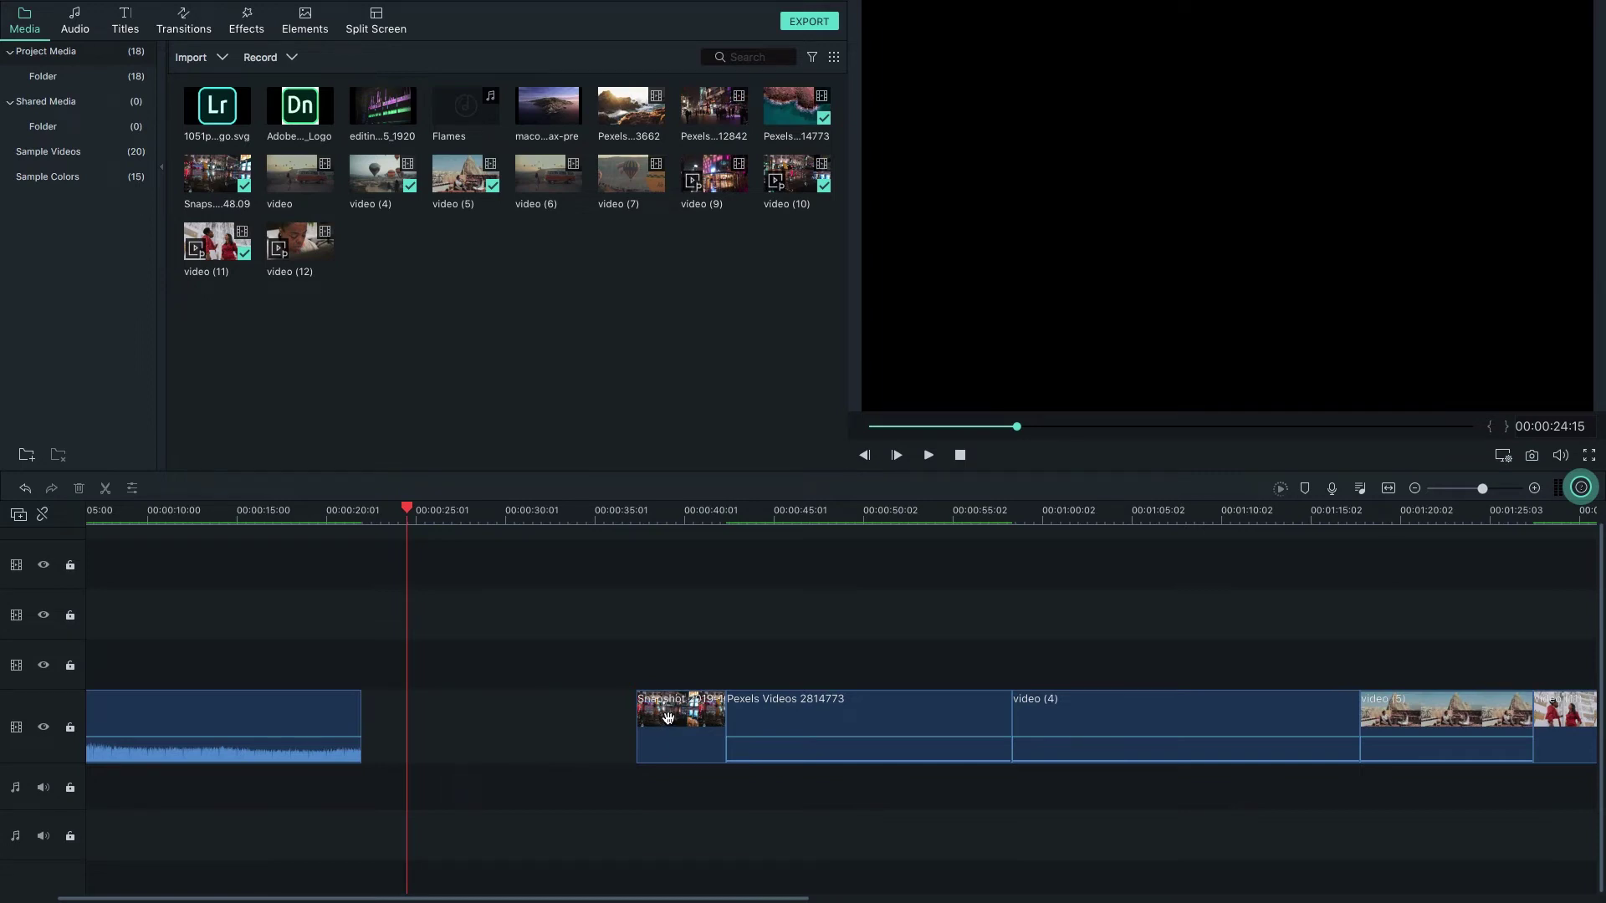
key(ctrl+z)
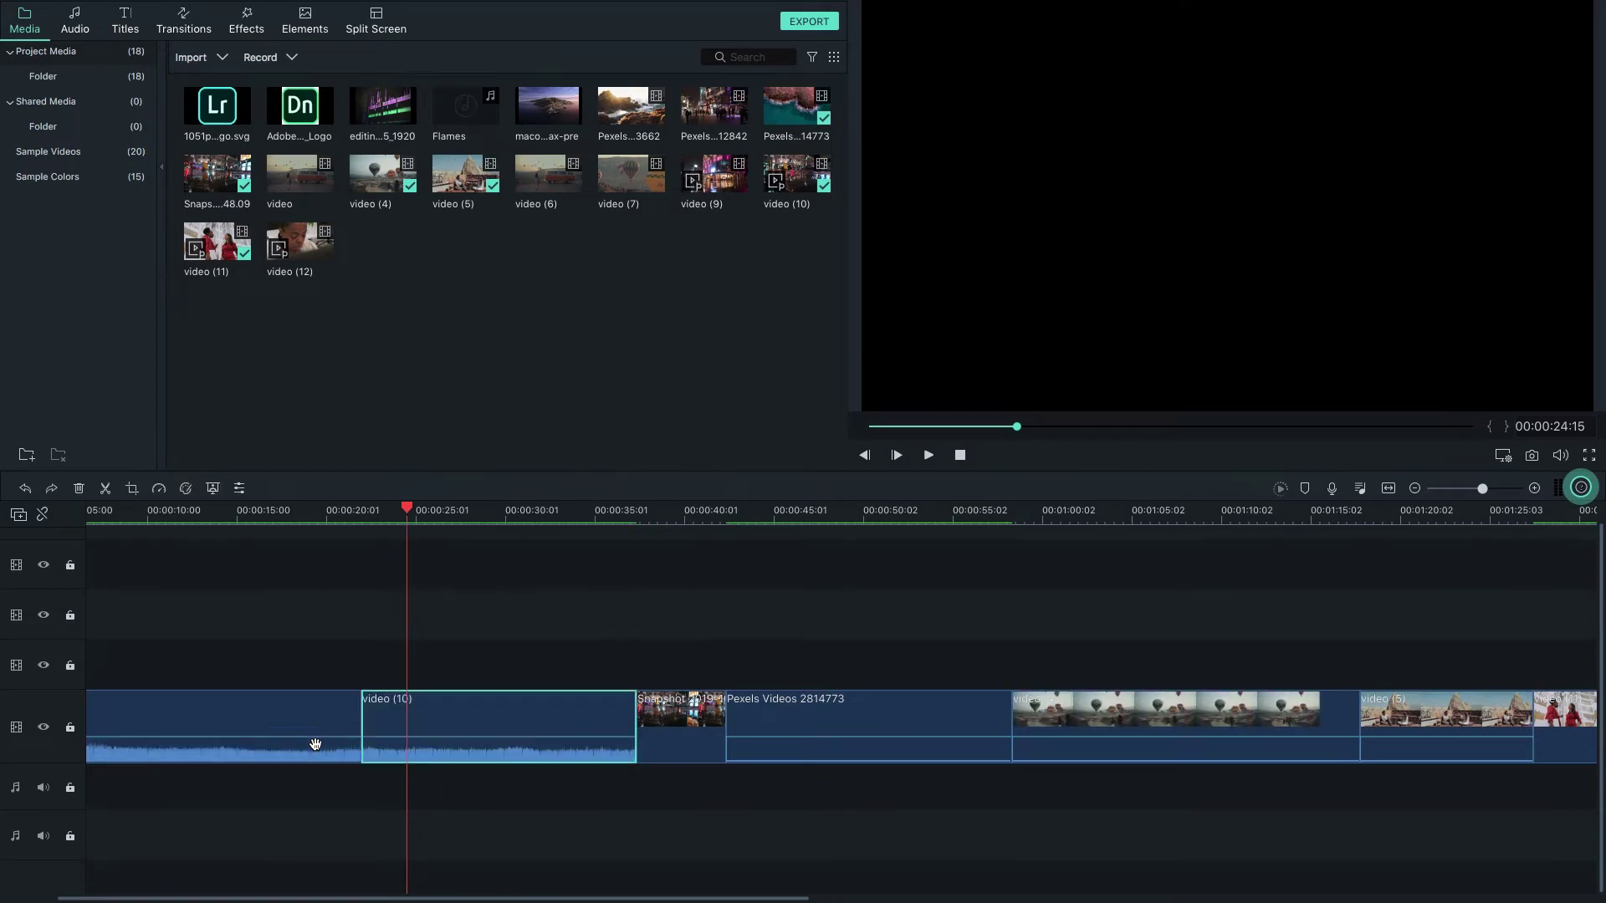
right_click(481, 710)
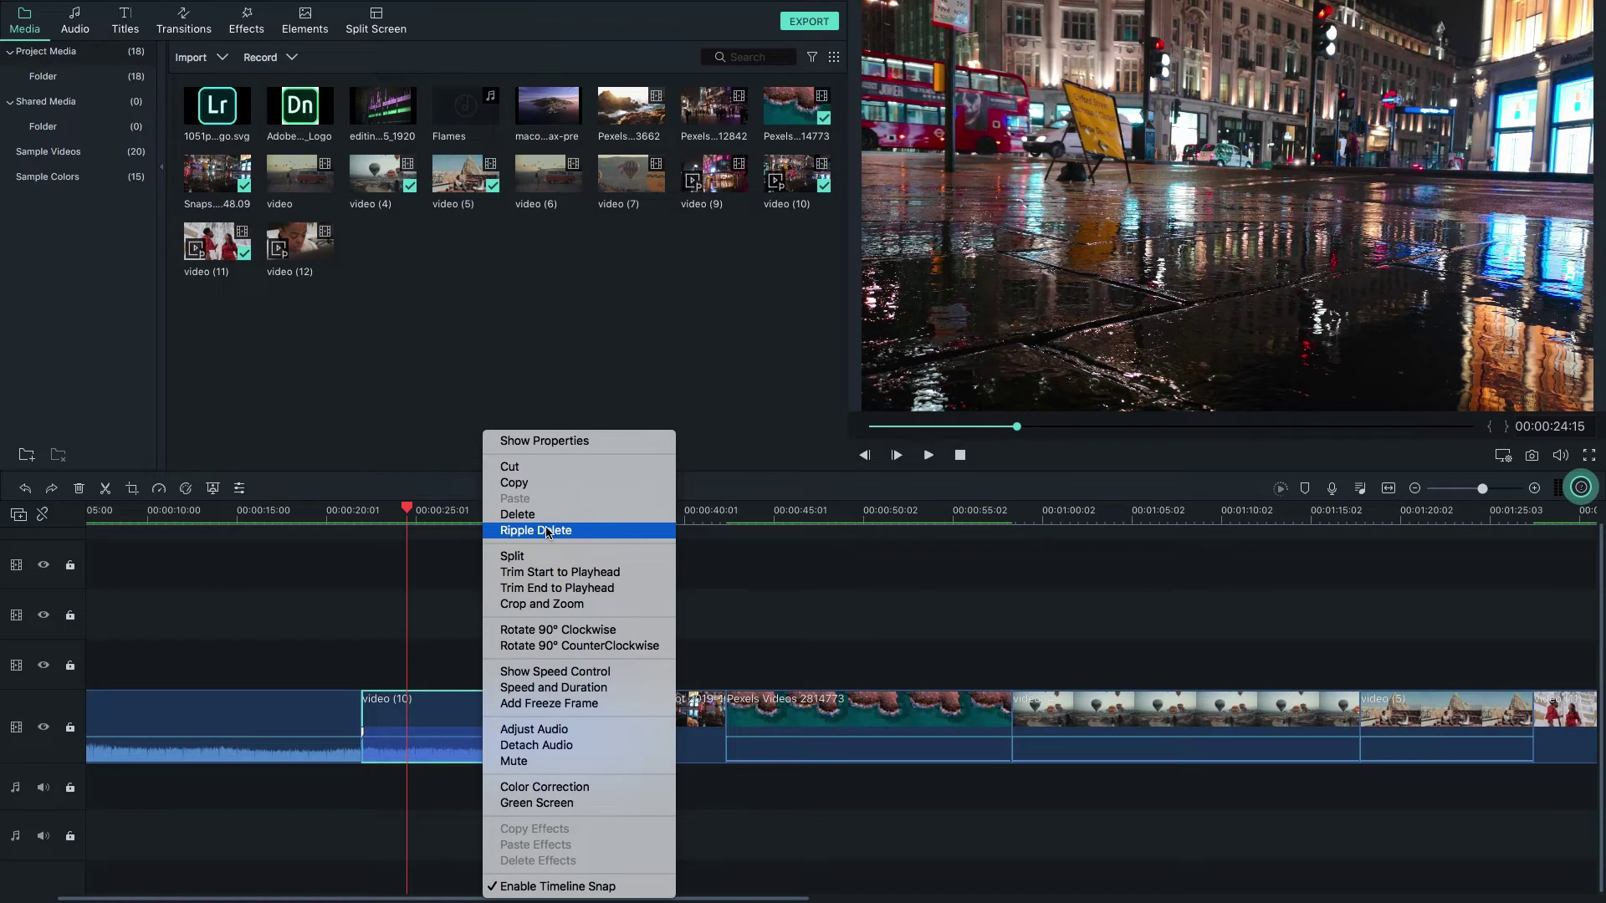
click(545, 532)
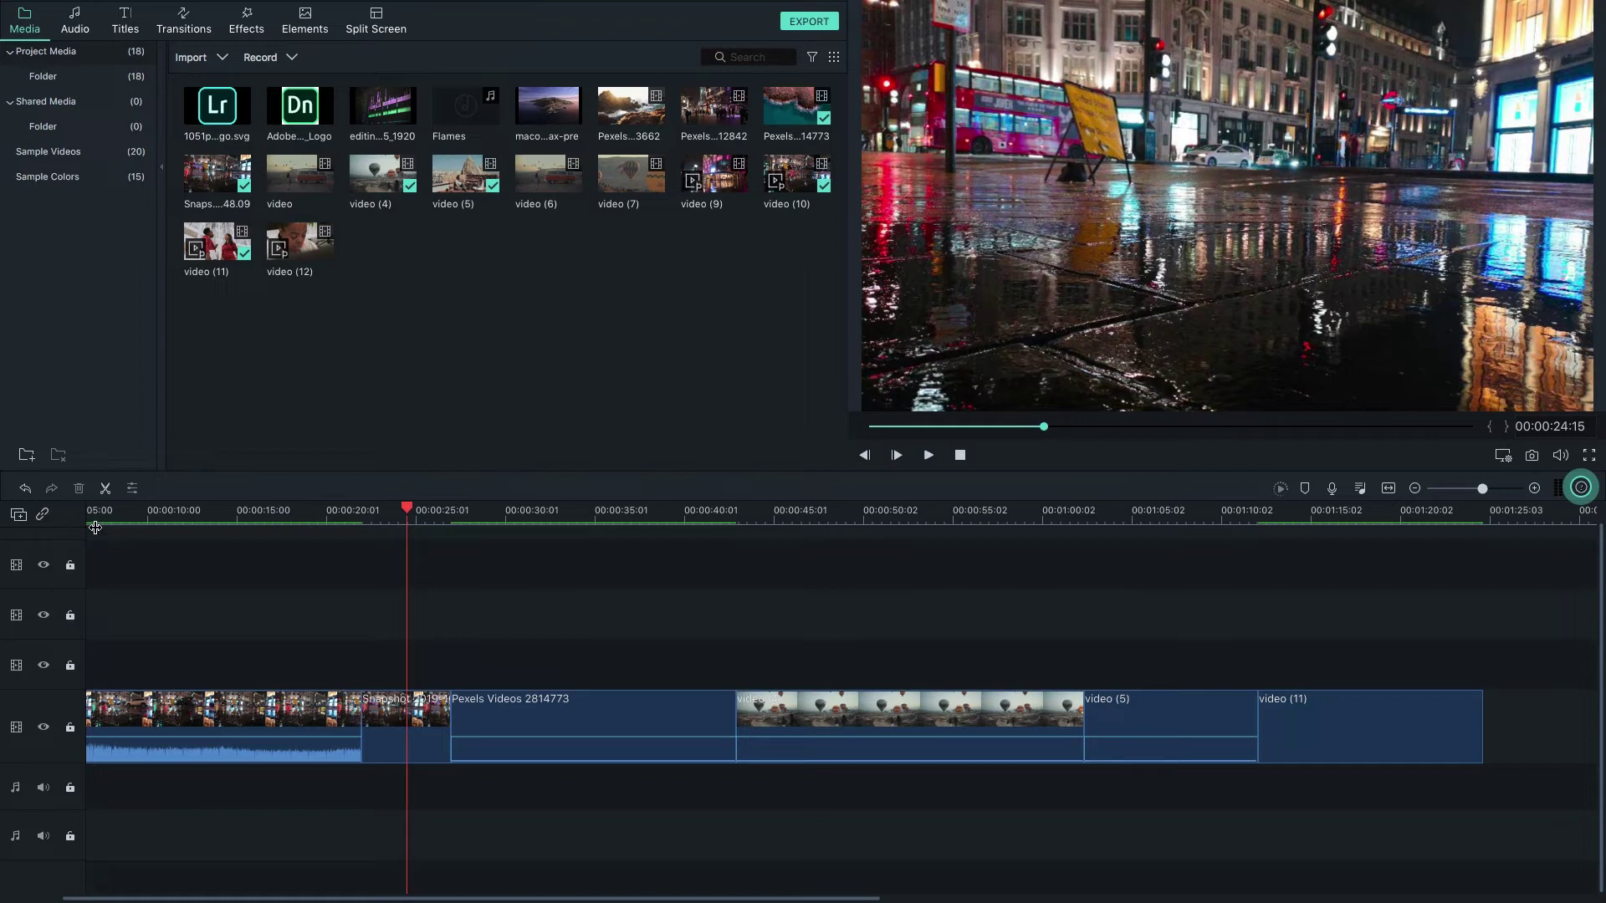
click(419, 717)
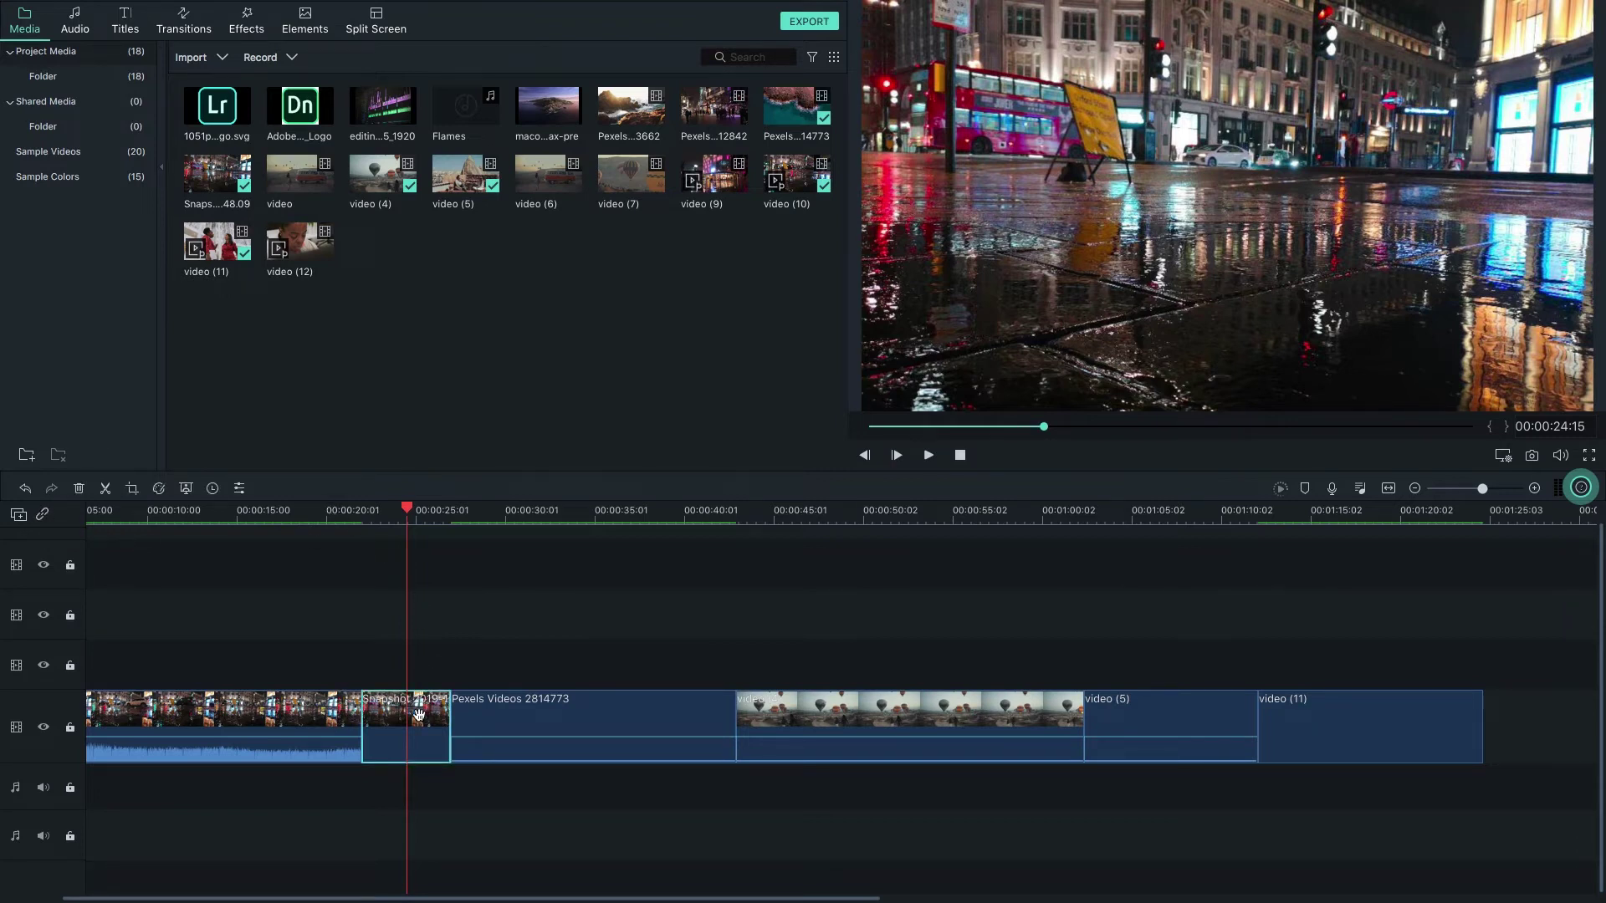
key(Delete)
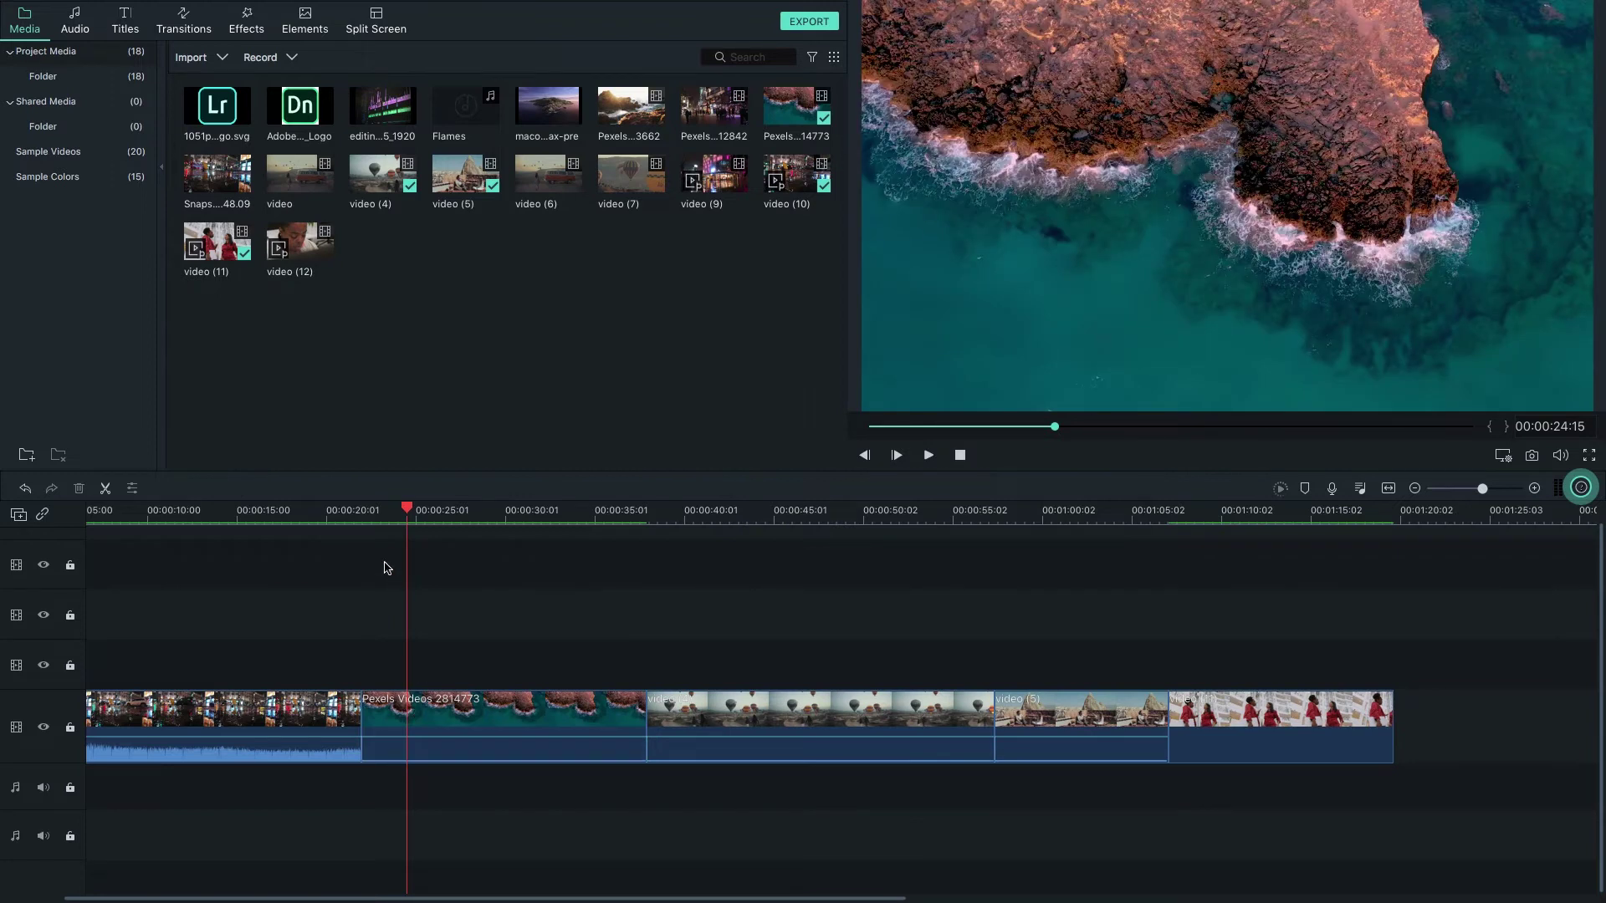
Step: Crop the first video (10) clip to a 2444 x 1494 region, then return the playhead to 00:00:14:03
click(284, 710)
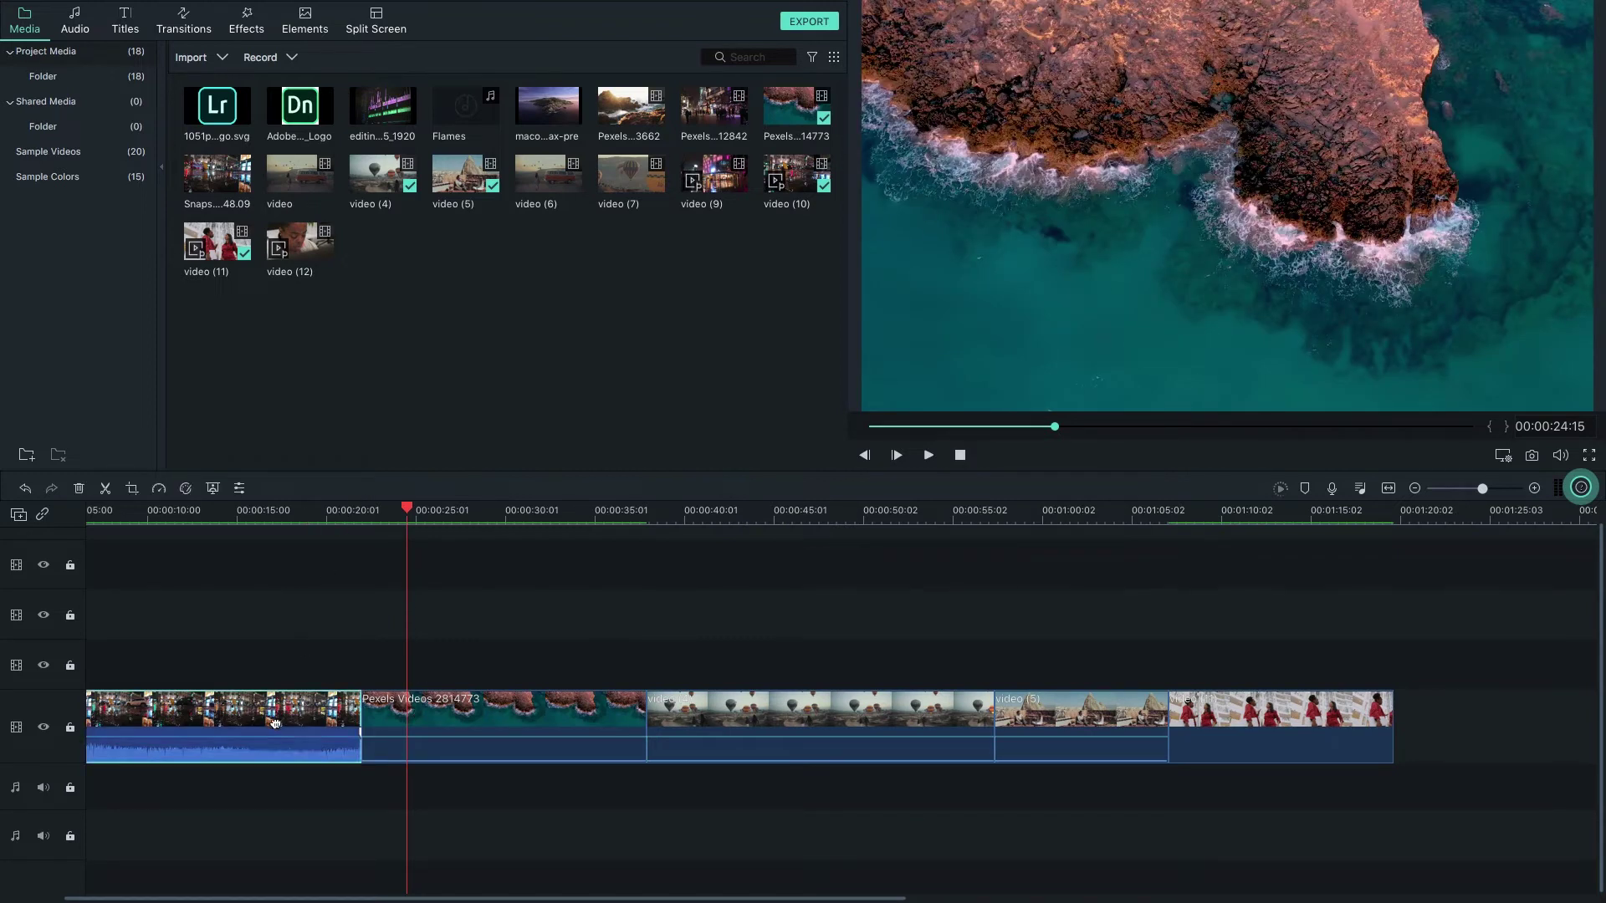
click(132, 489)
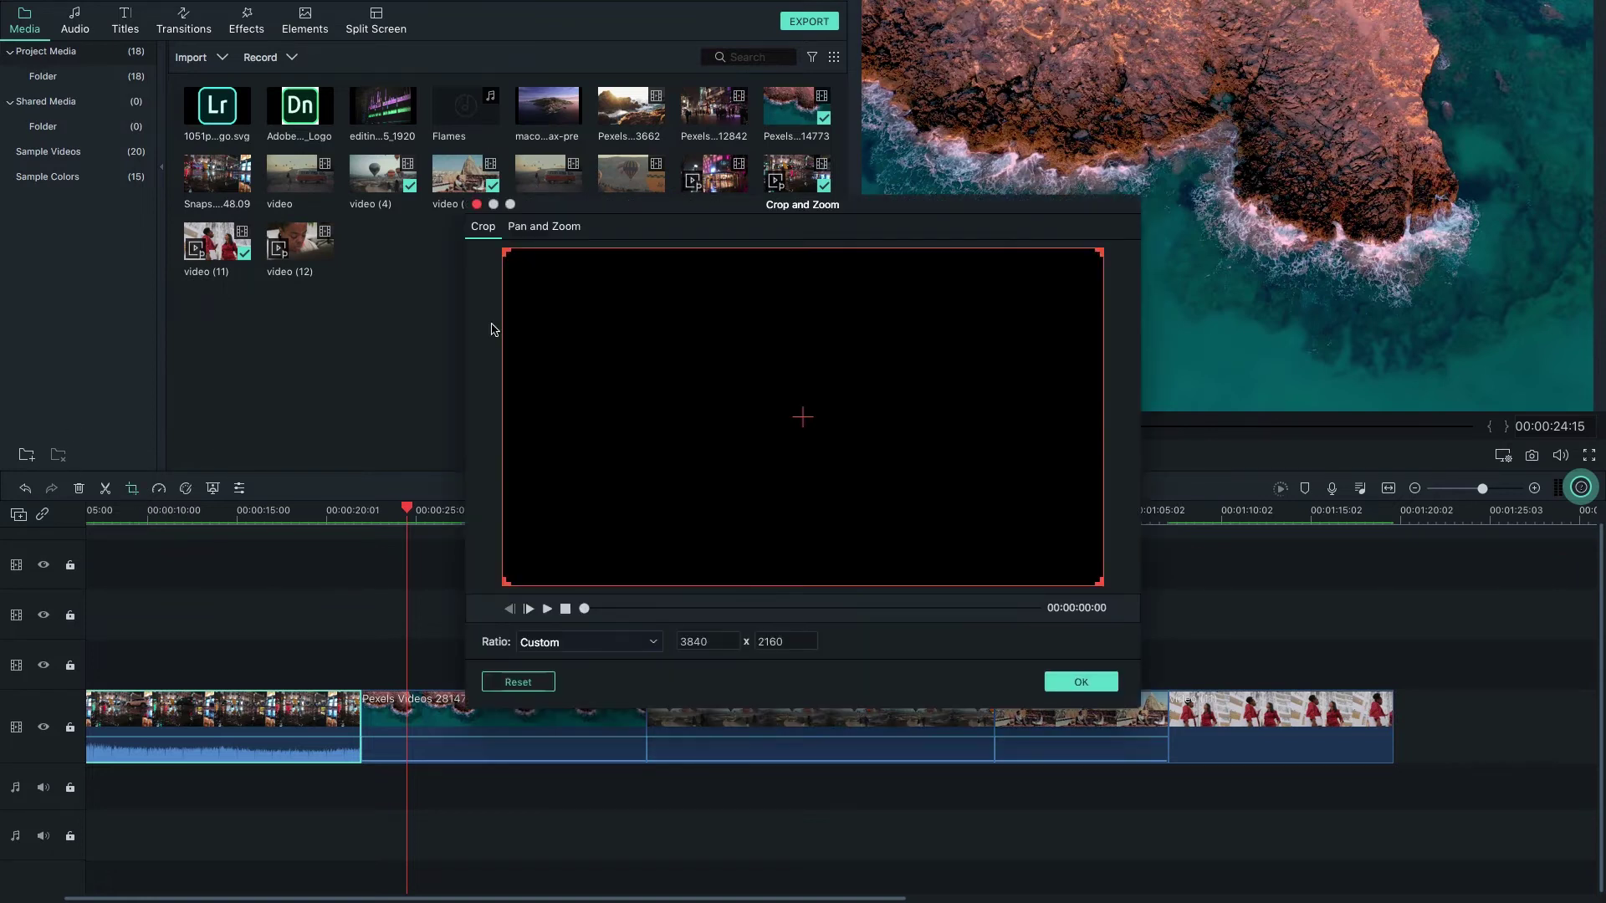
drag(584, 208, 499, 203)
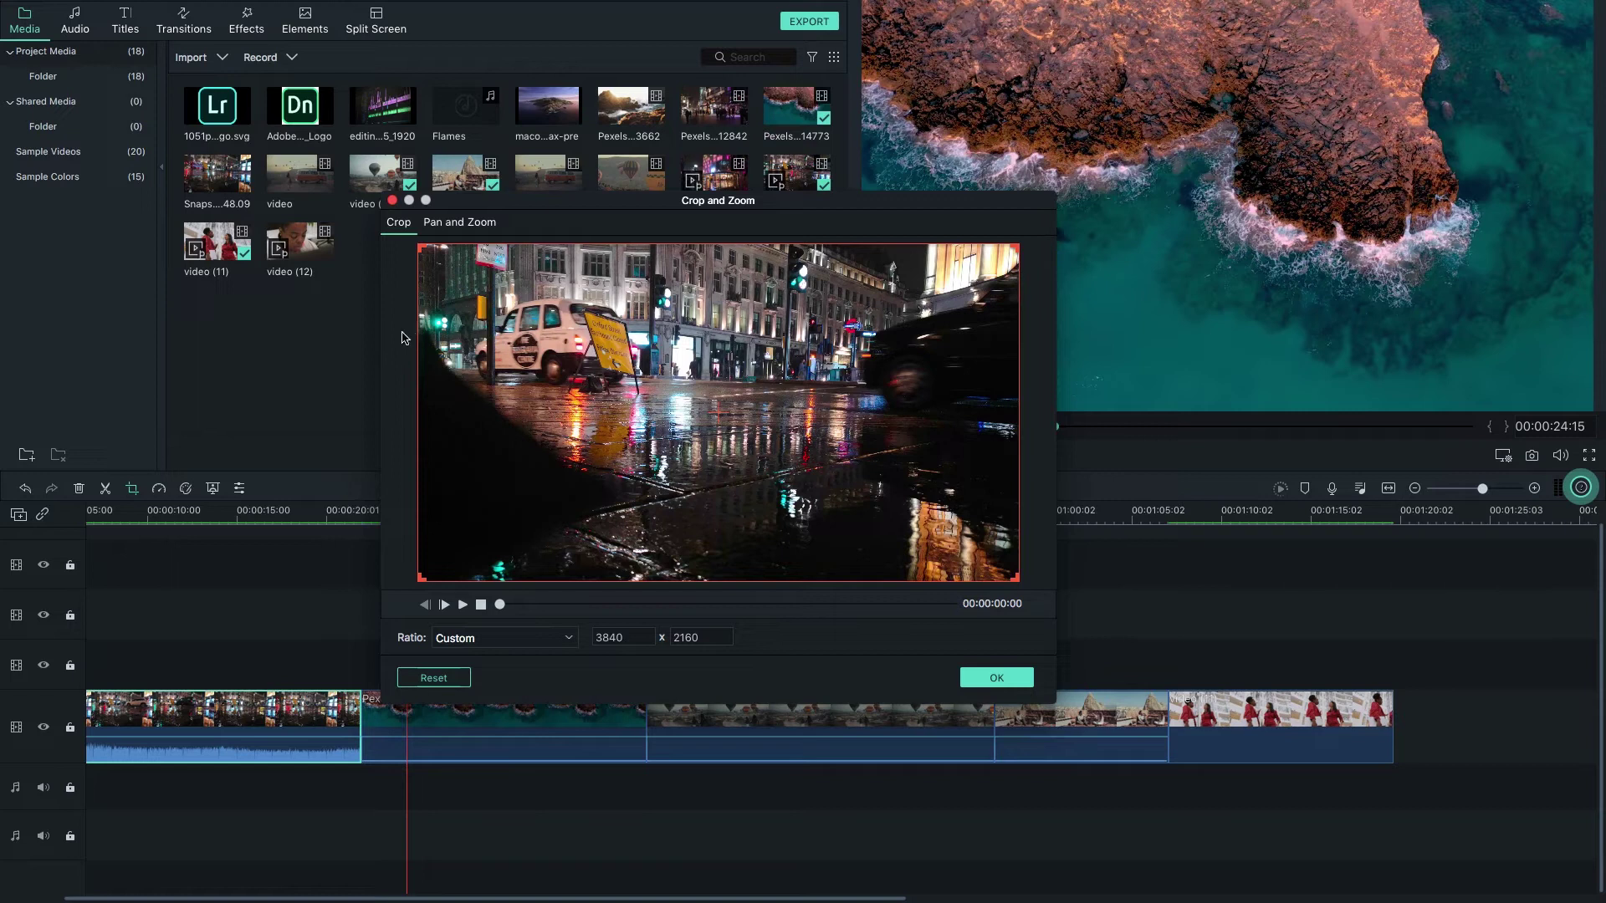
click(392, 200)
right_click(297, 723)
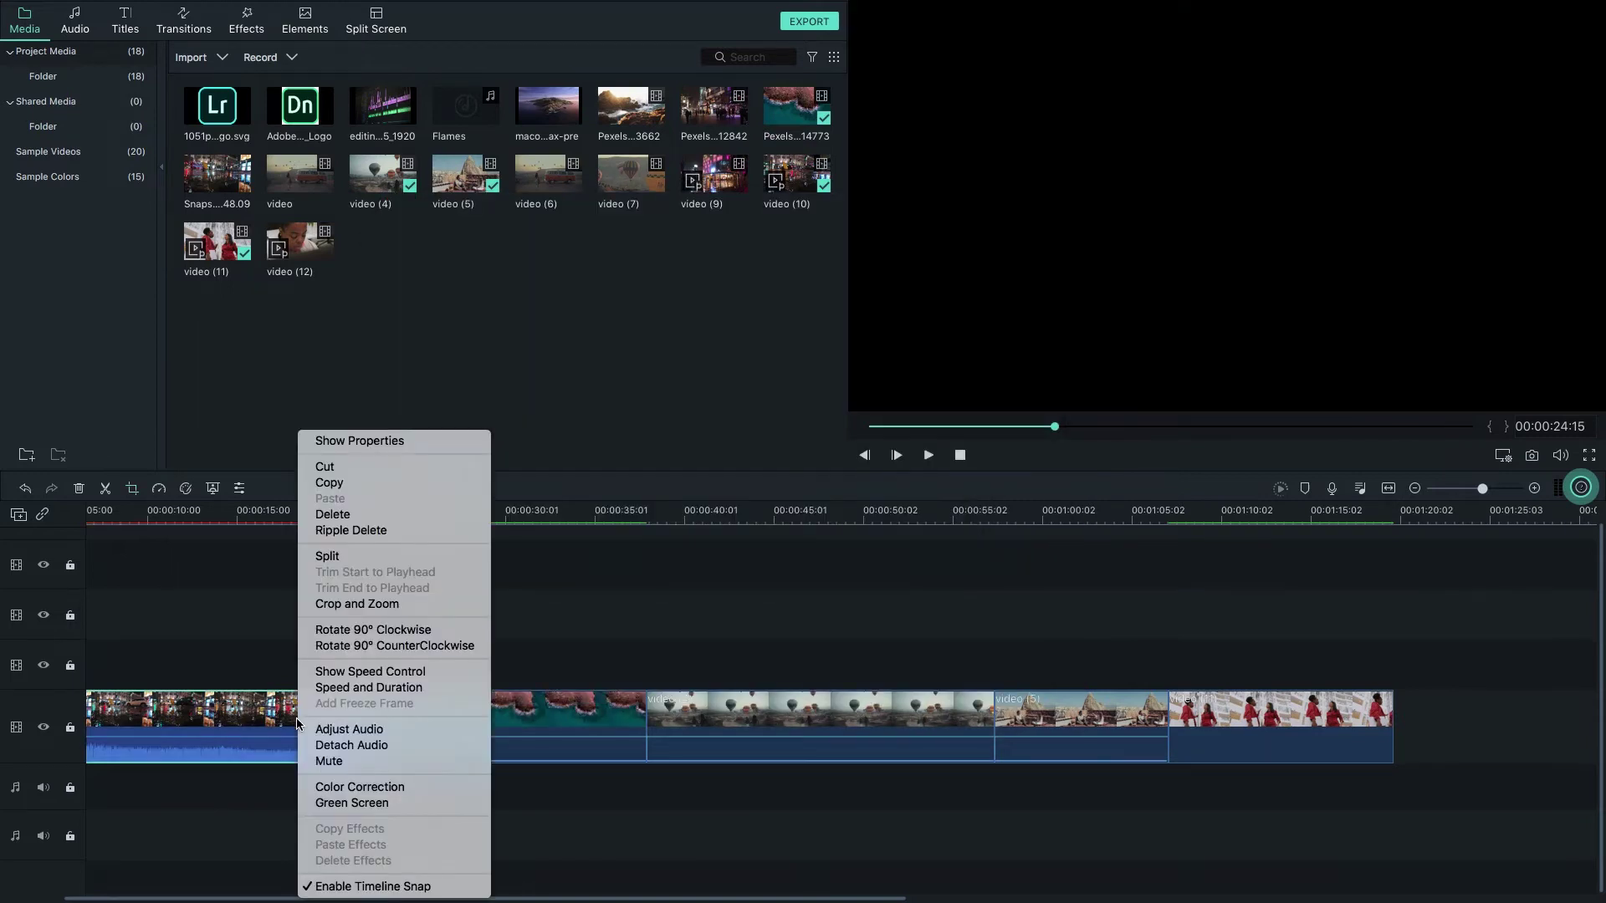
click(356, 604)
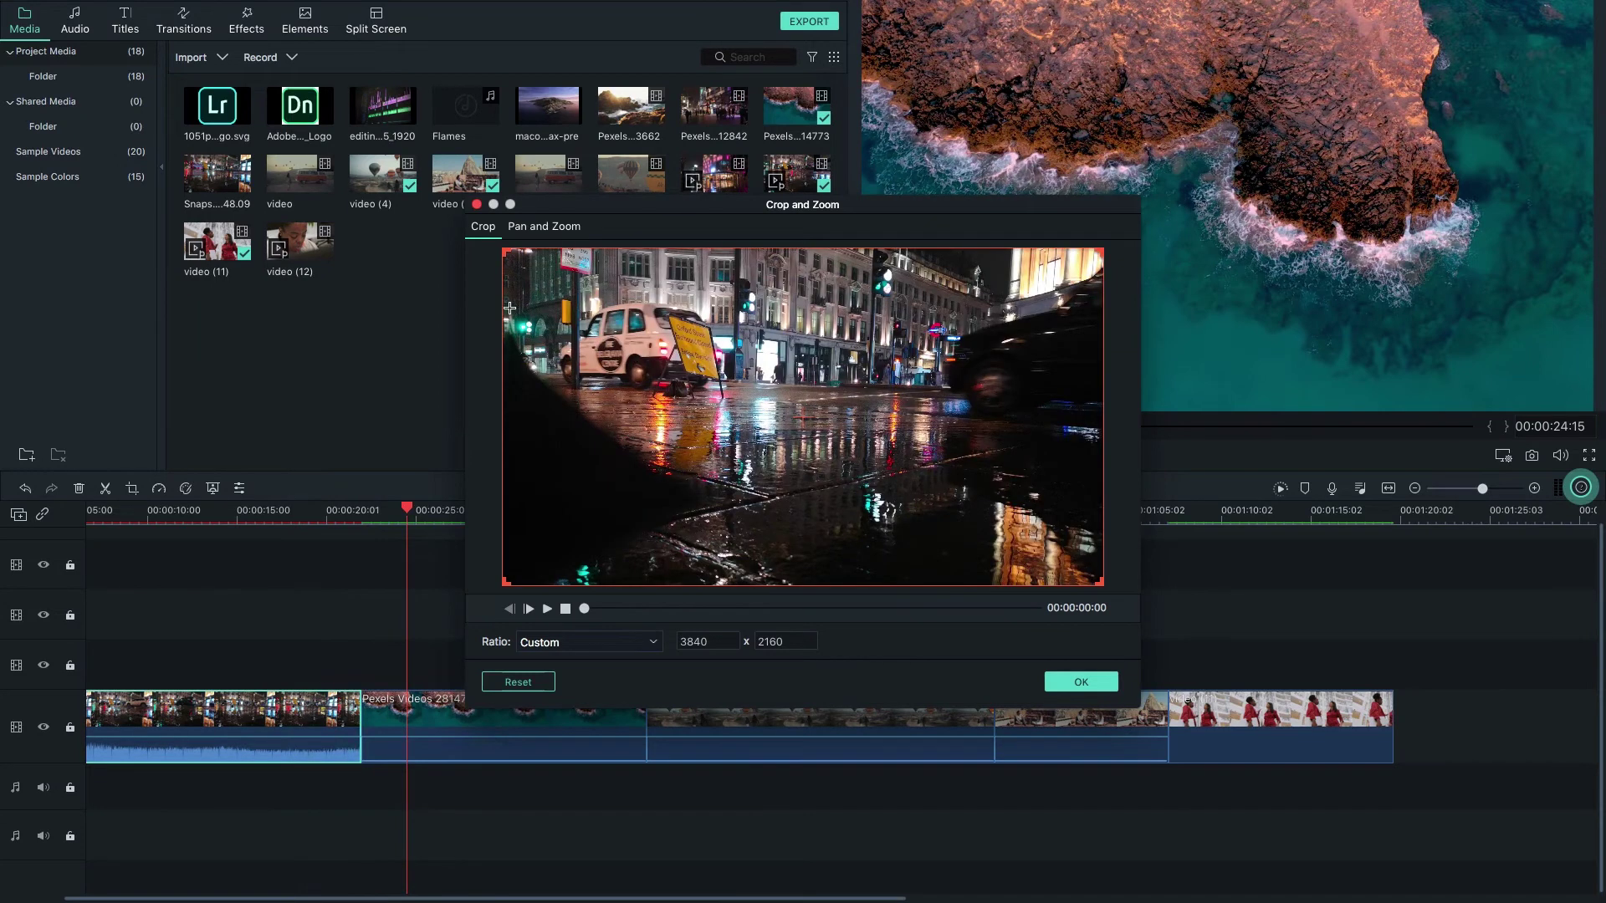
drag(507, 253, 536, 285)
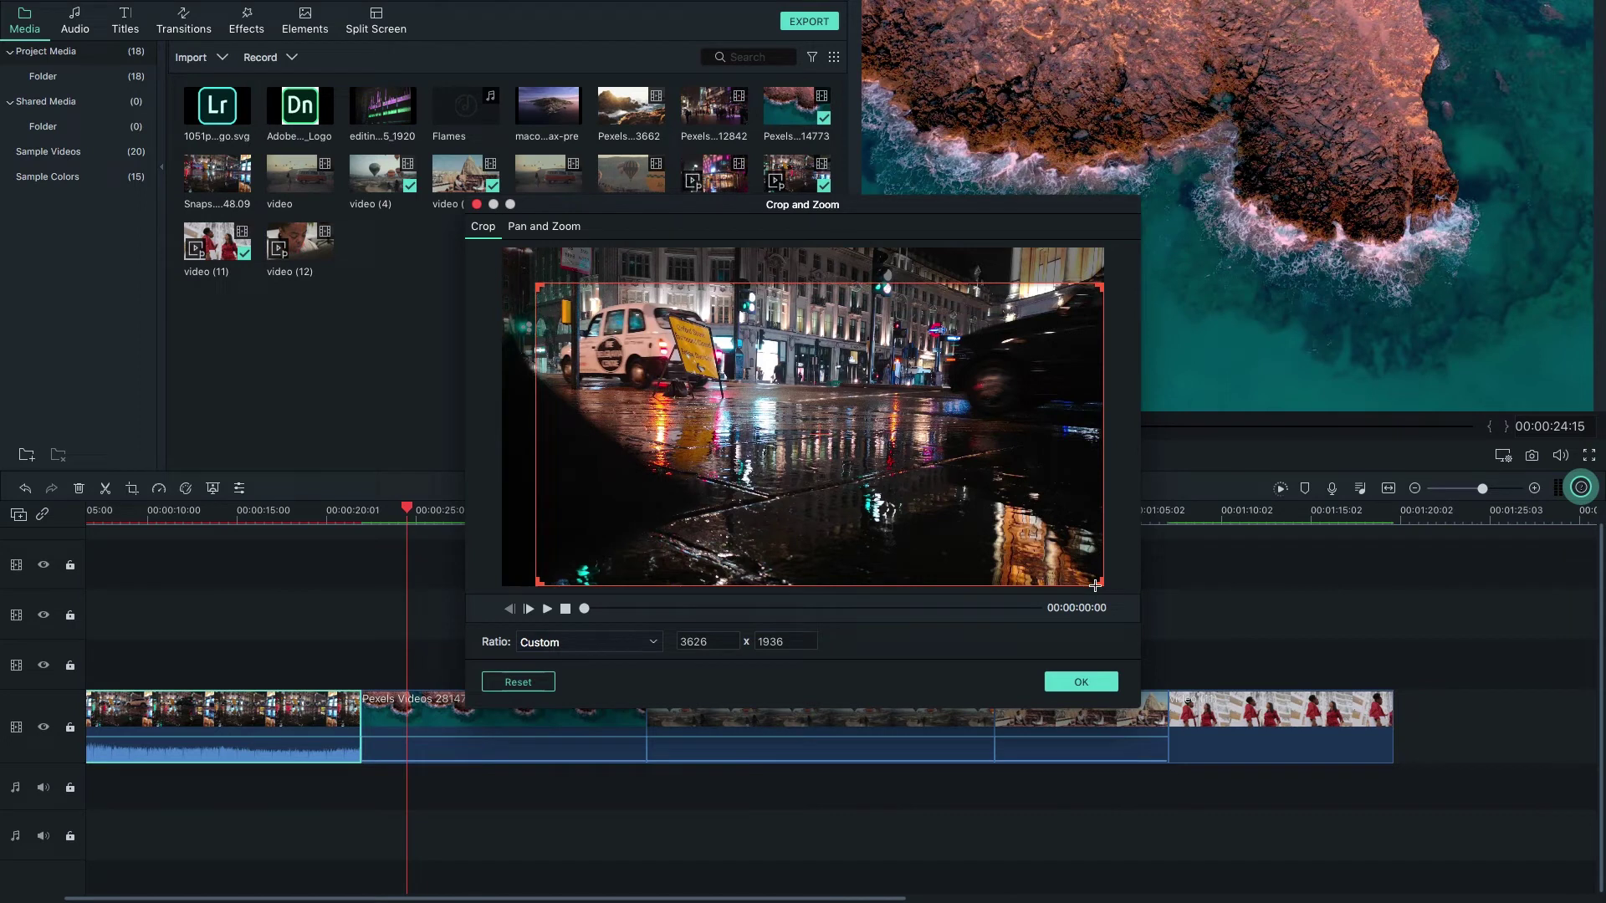
drag(1098, 583, 917, 516)
drag(768, 430, 741, 401)
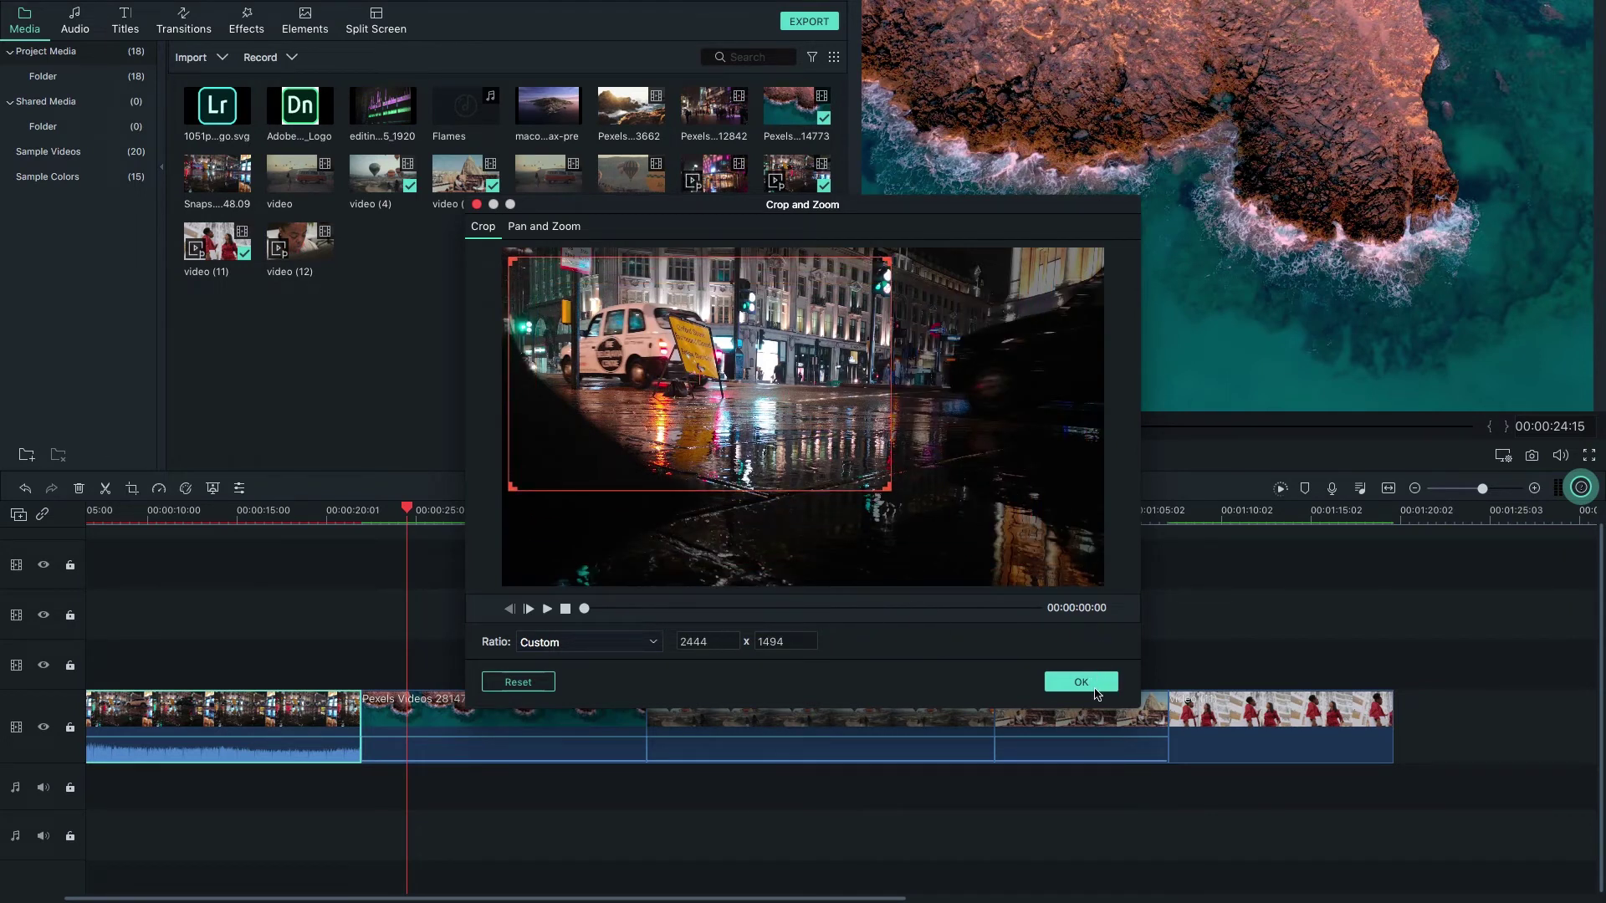
click(1067, 686)
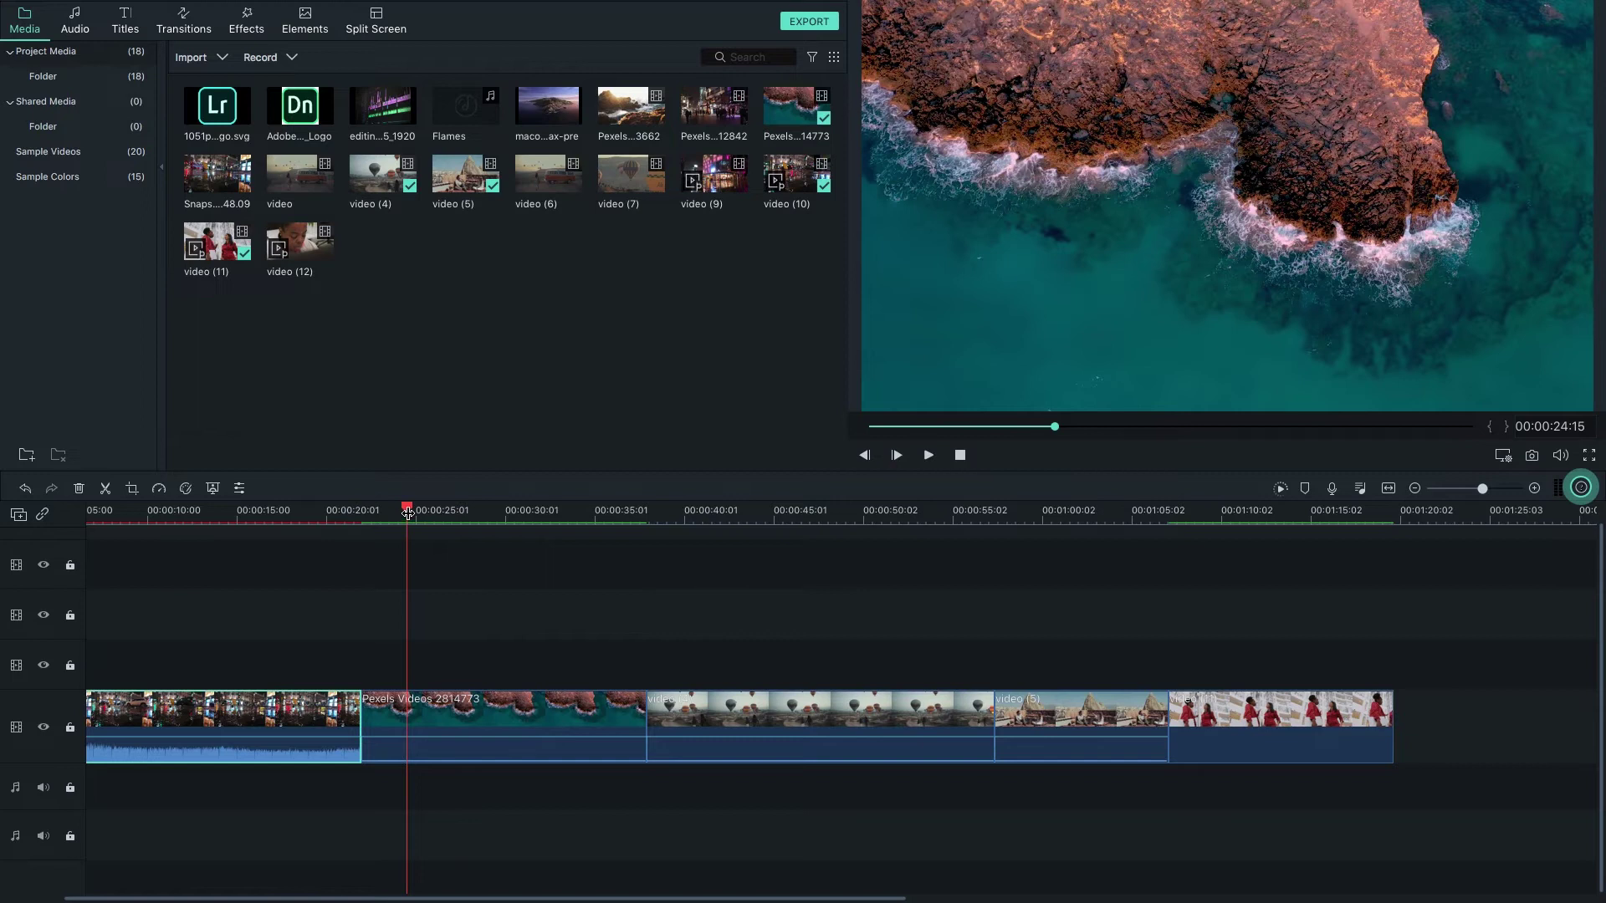
drag(407, 510, 220, 512)
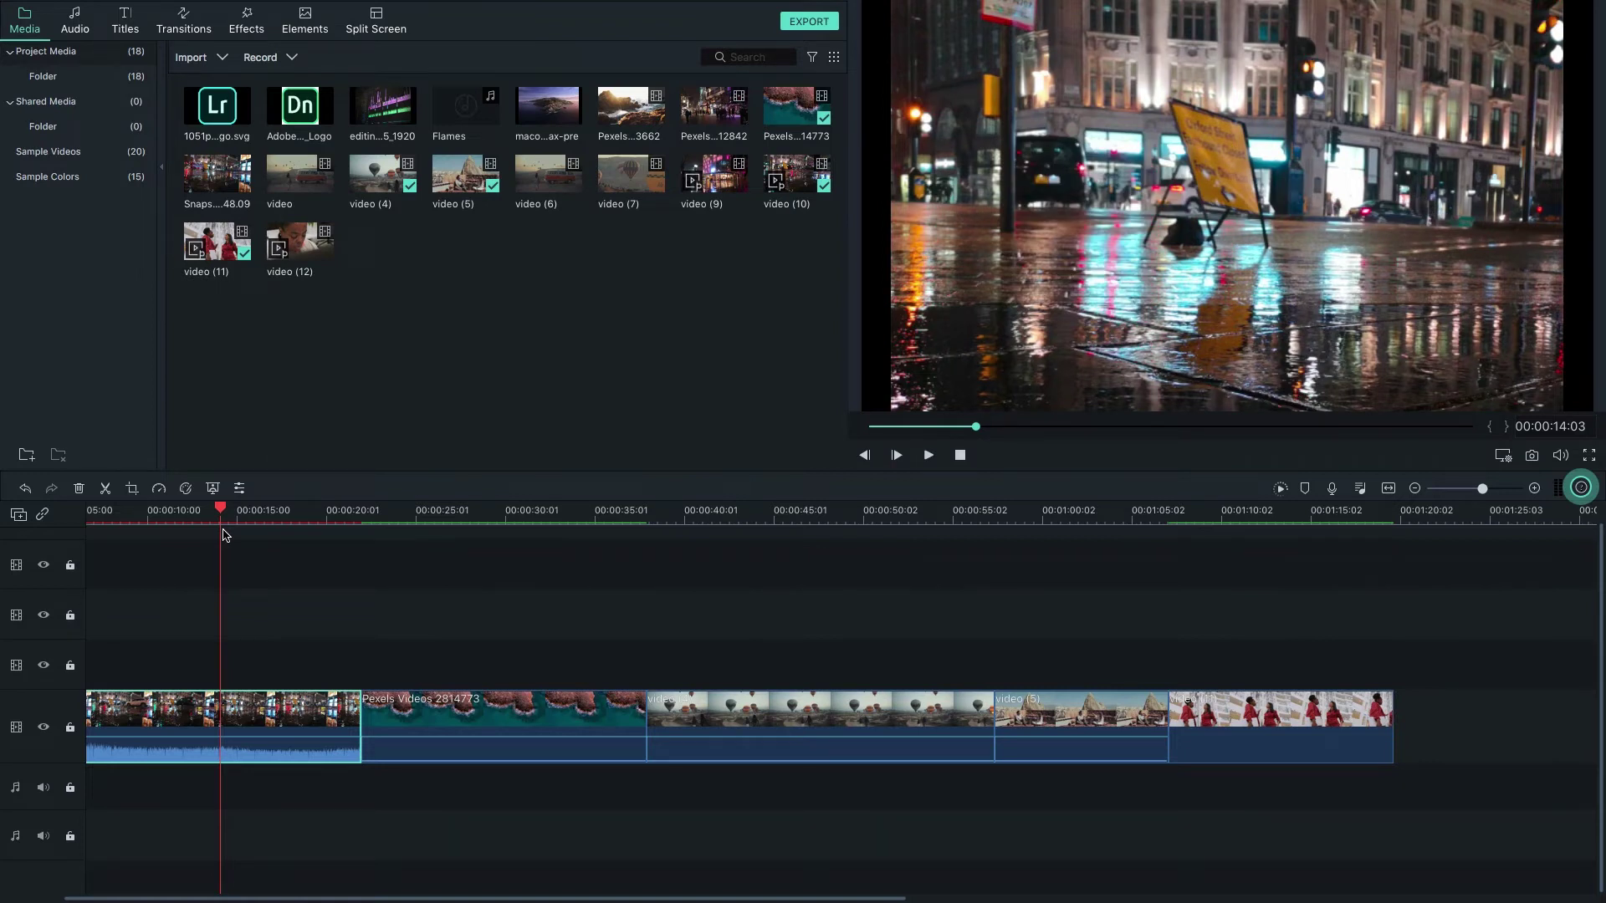
Step: Align the first clip's crop box with the image's top edge and set its ratio to 16:9
right_click(270, 705)
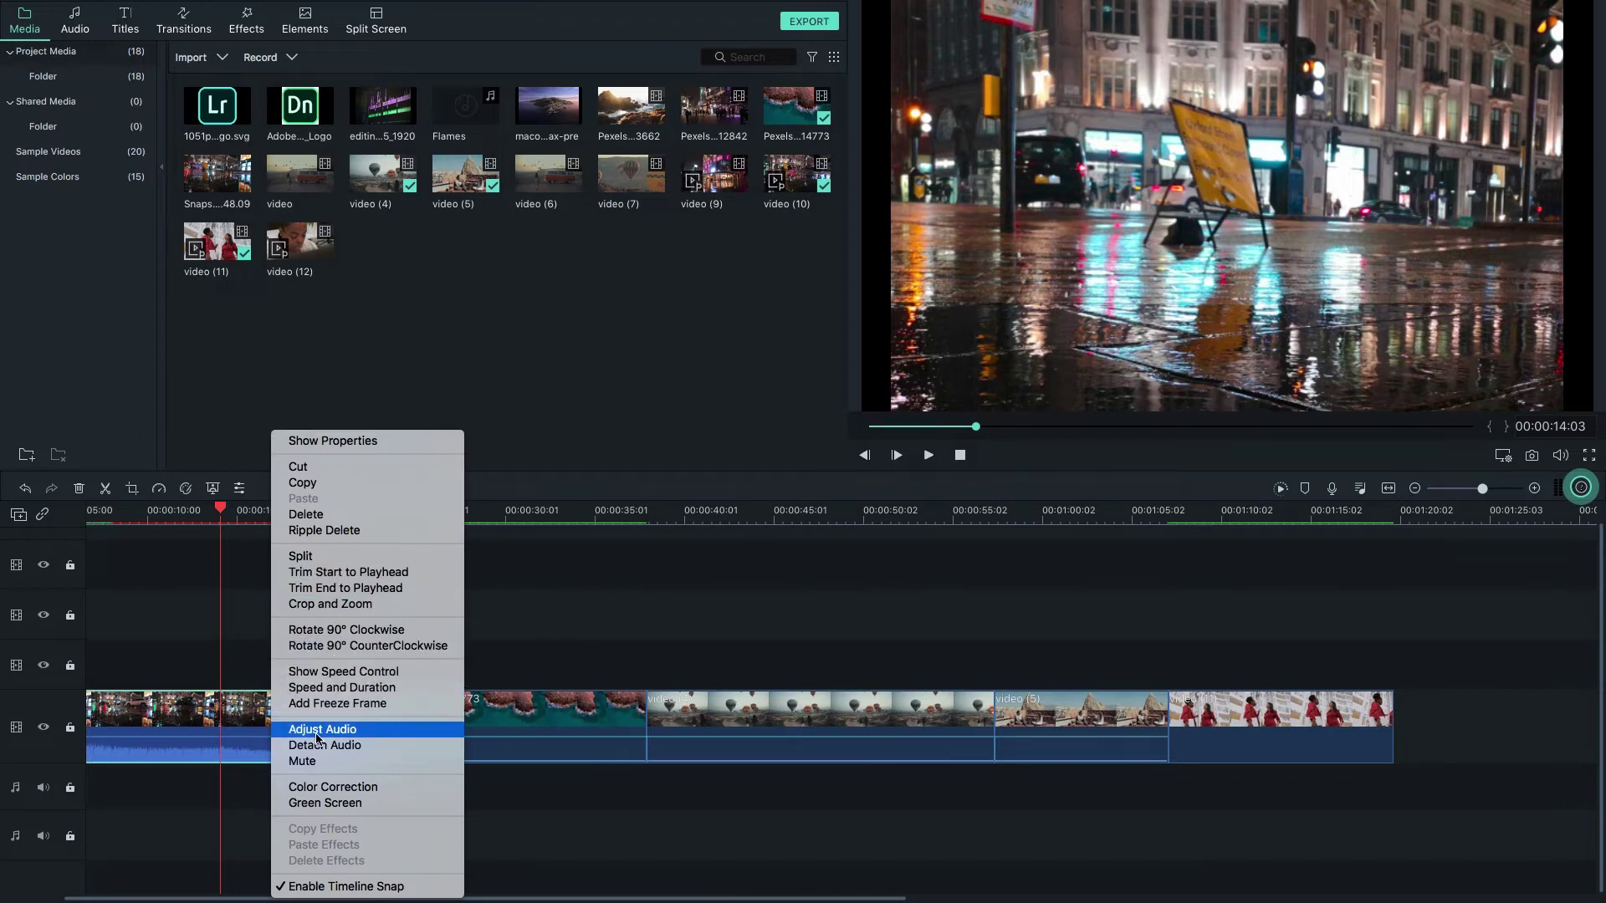
click(327, 604)
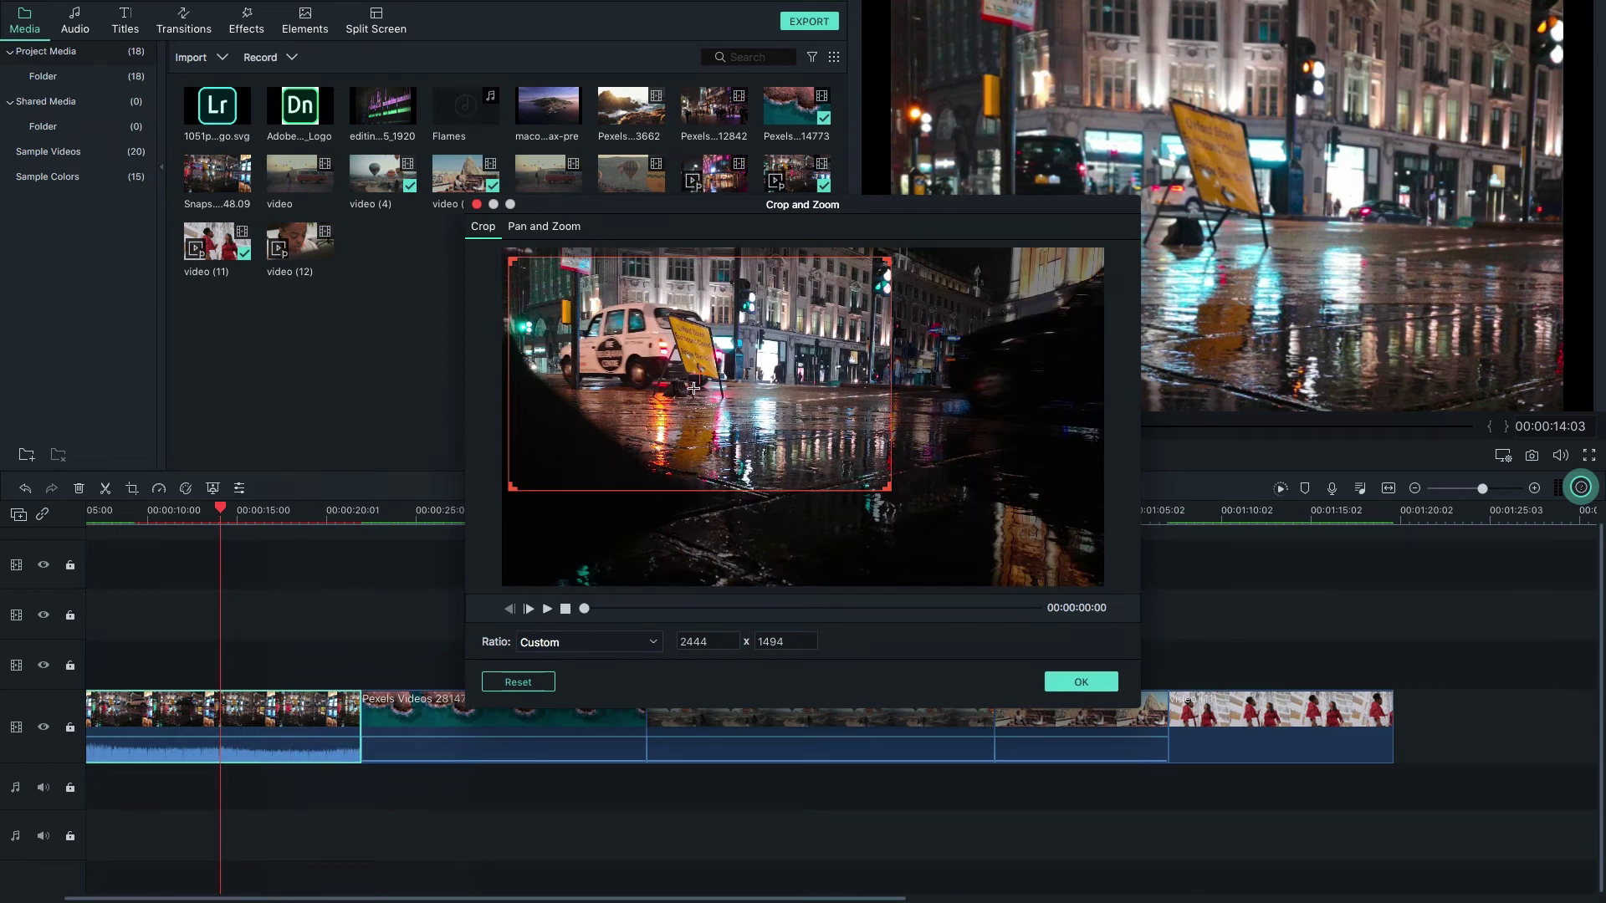
drag(697, 368, 697, 359)
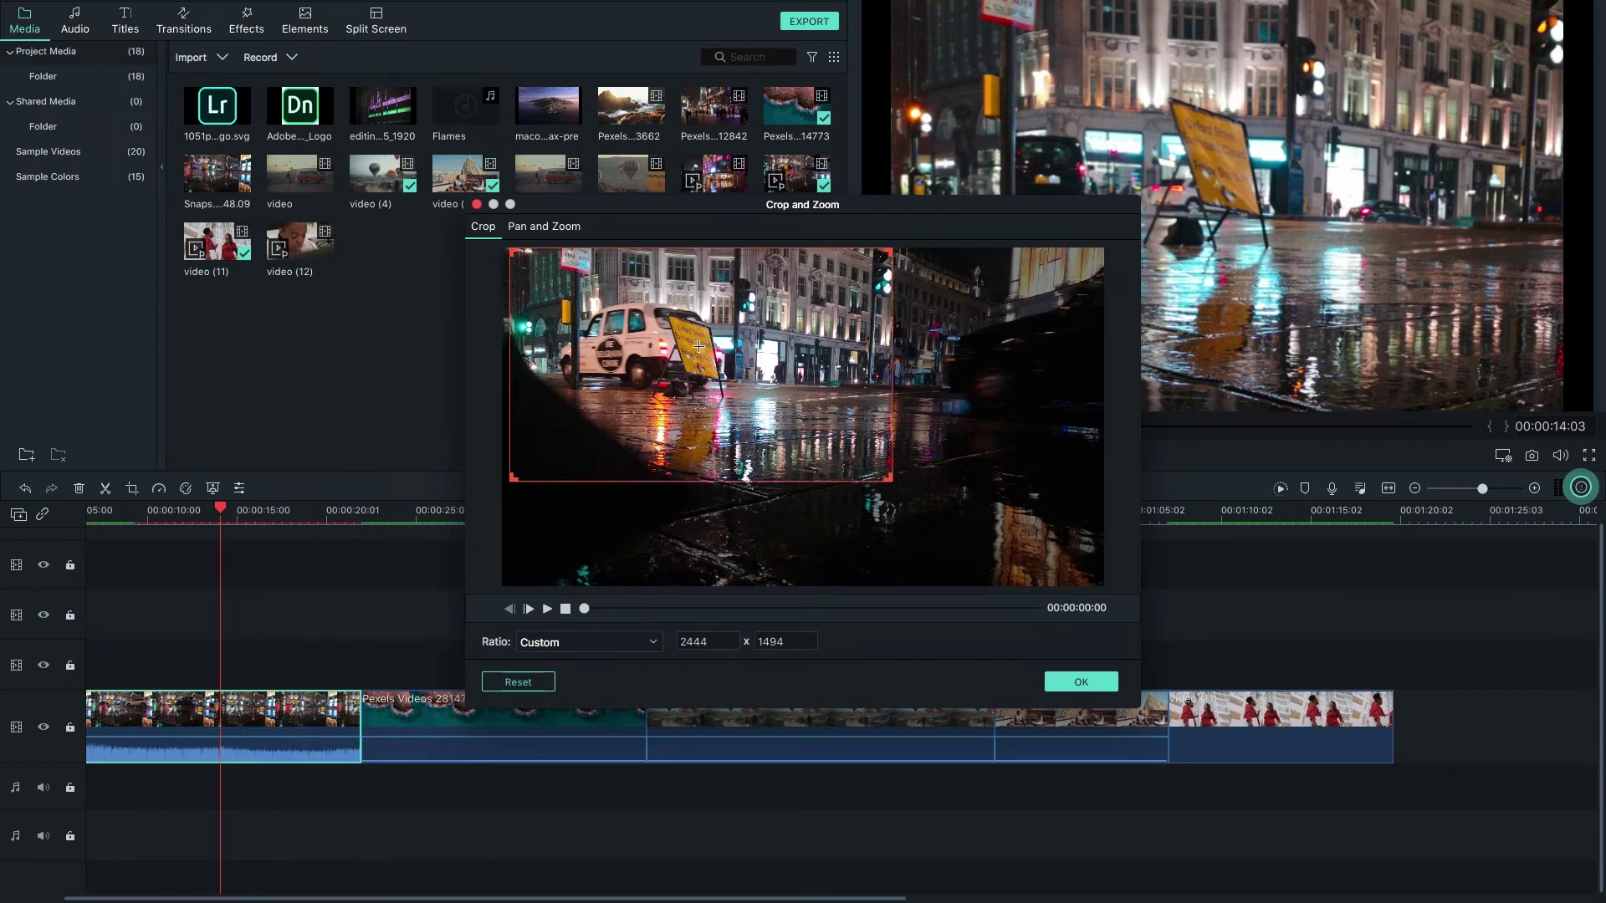
click(623, 644)
click(601, 557)
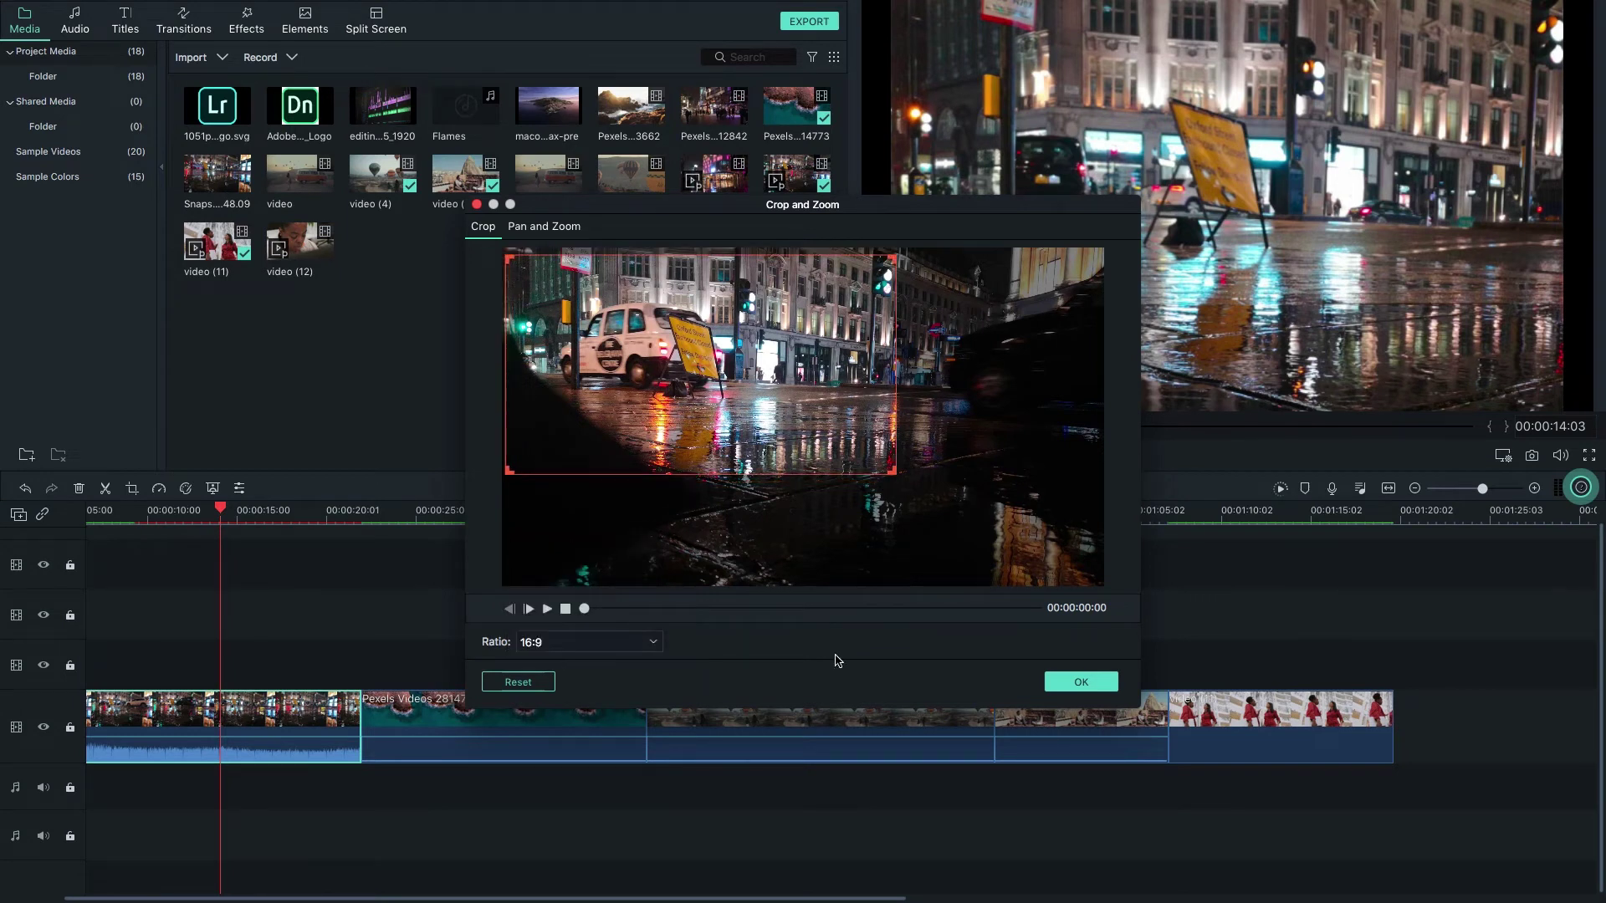
click(1069, 685)
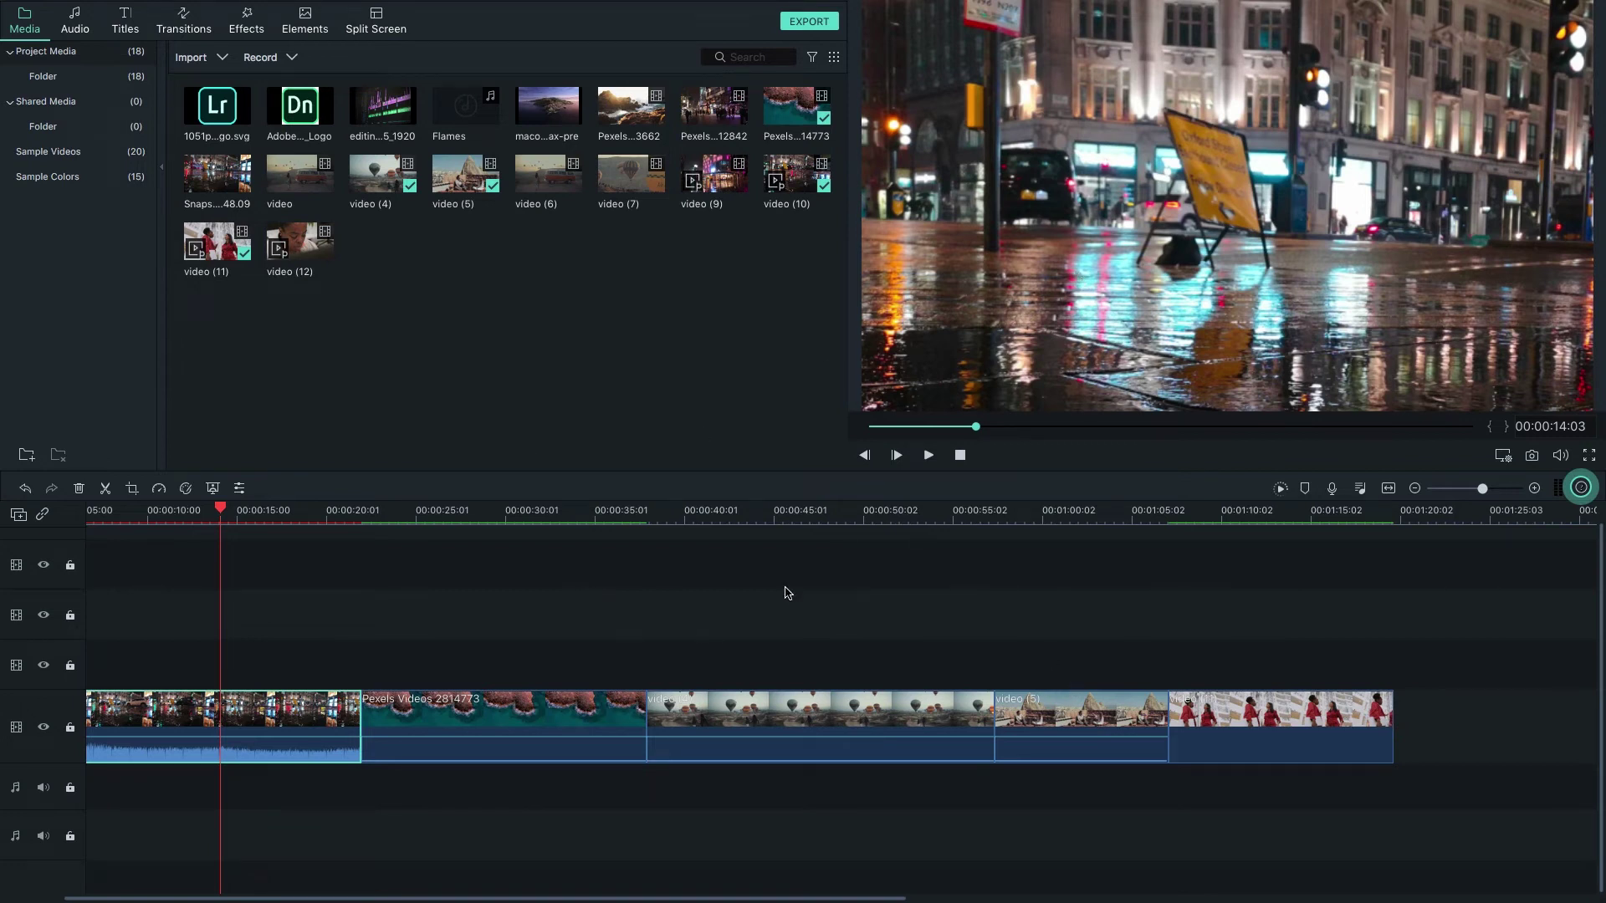
Step: Slow the Pexels Videos 2814773 clip to 0.25x and accept Advanced Color Correction unchanged
drag(222, 510, 431, 520)
click(458, 705)
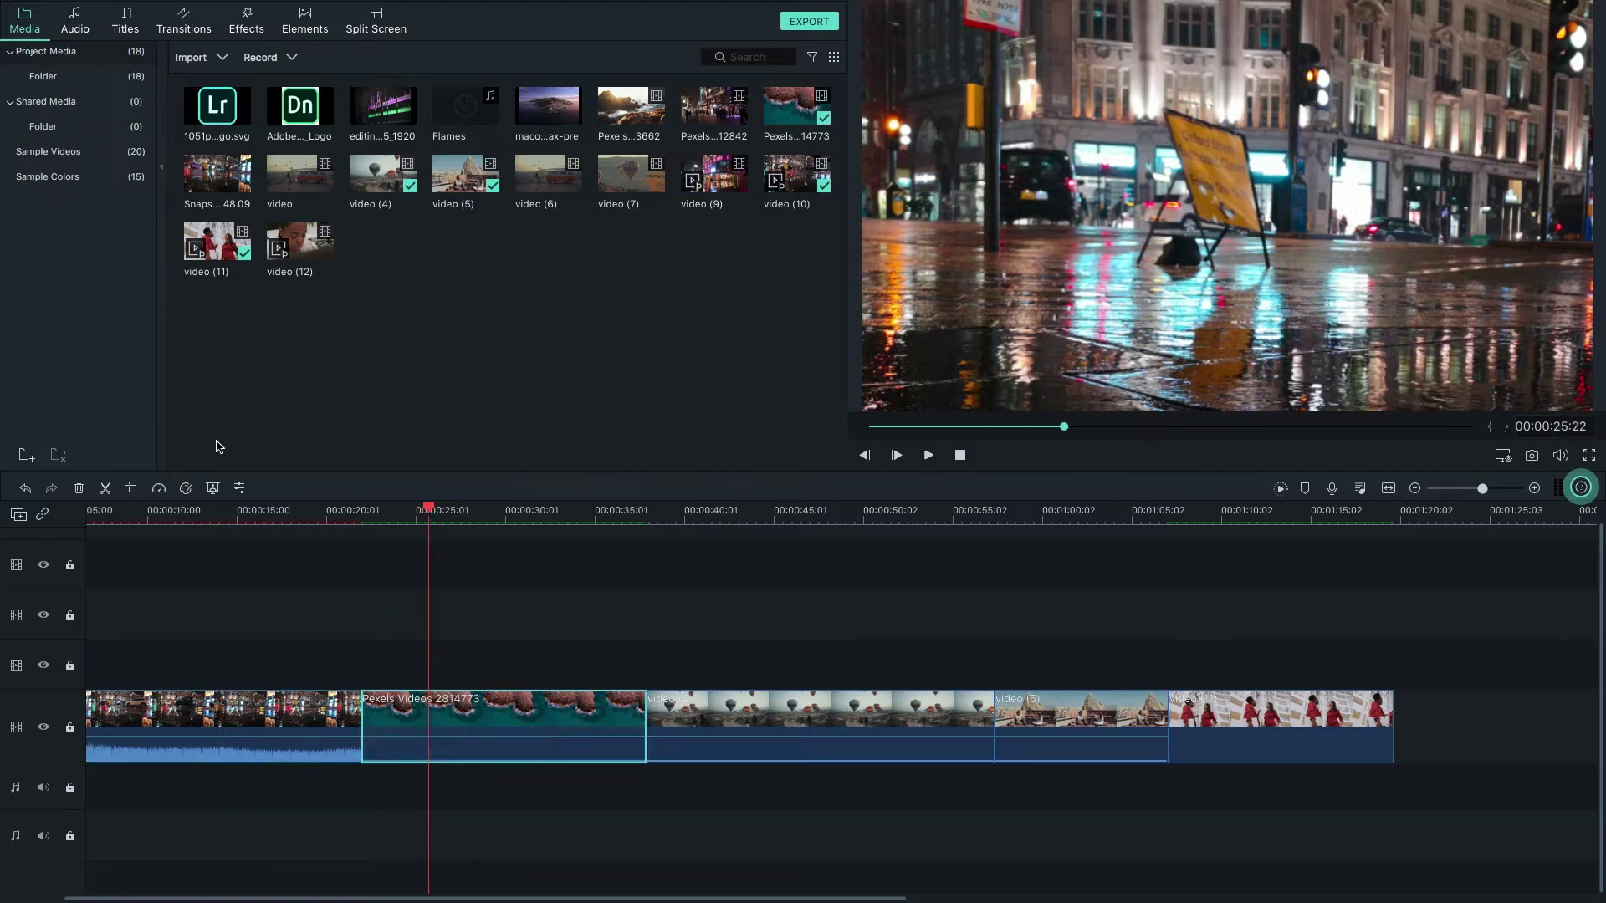
click(159, 489)
mouse_move(184, 528)
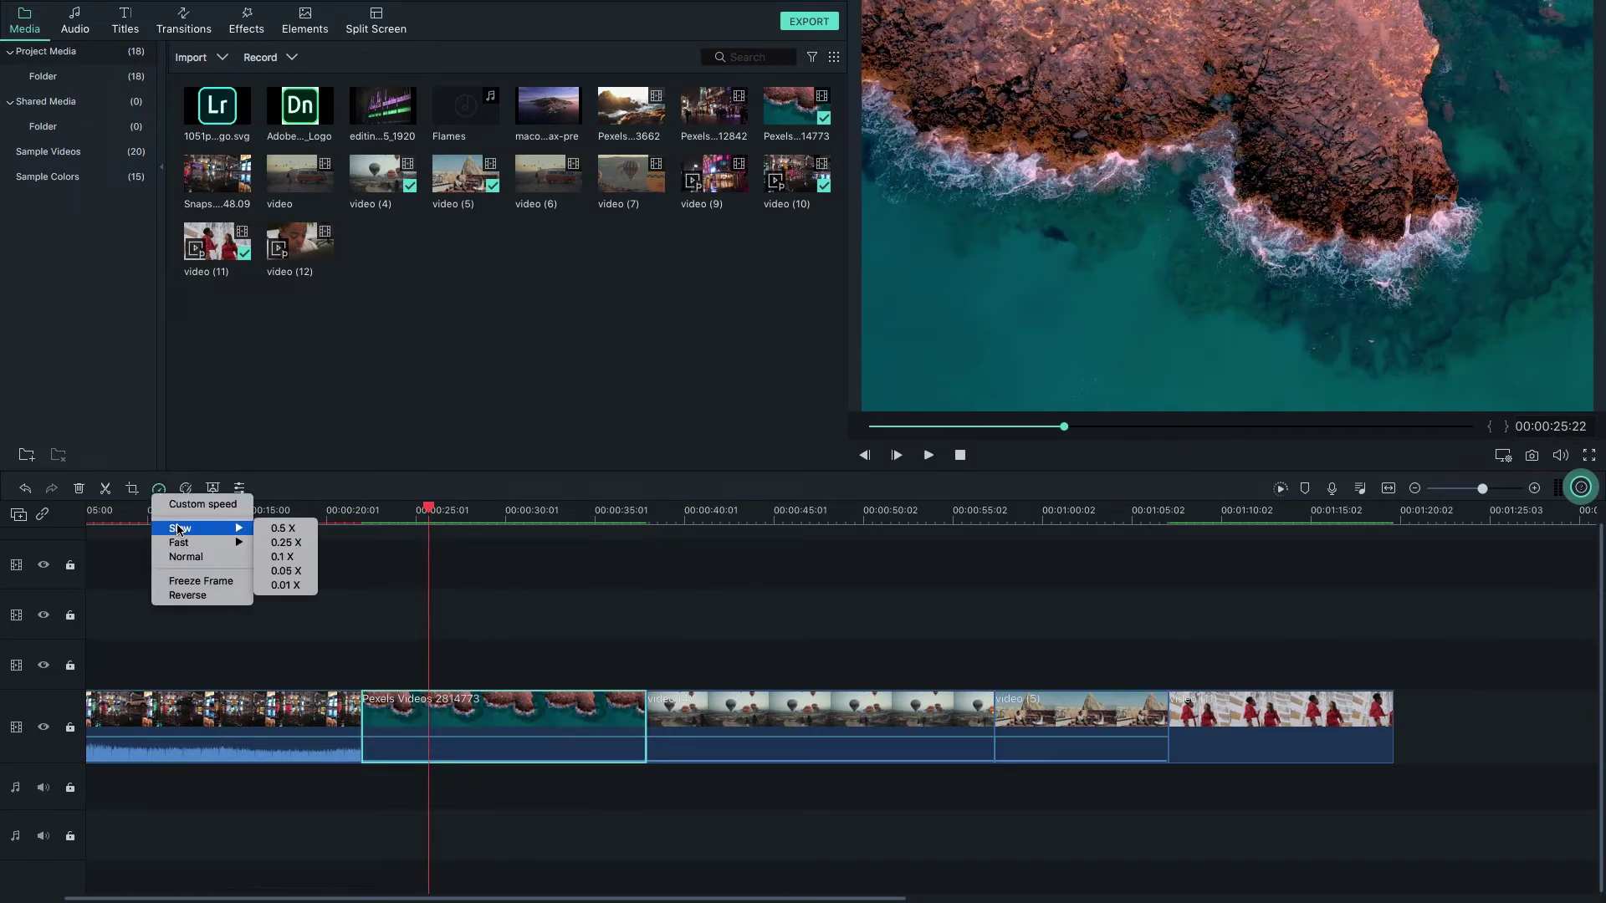
click(287, 546)
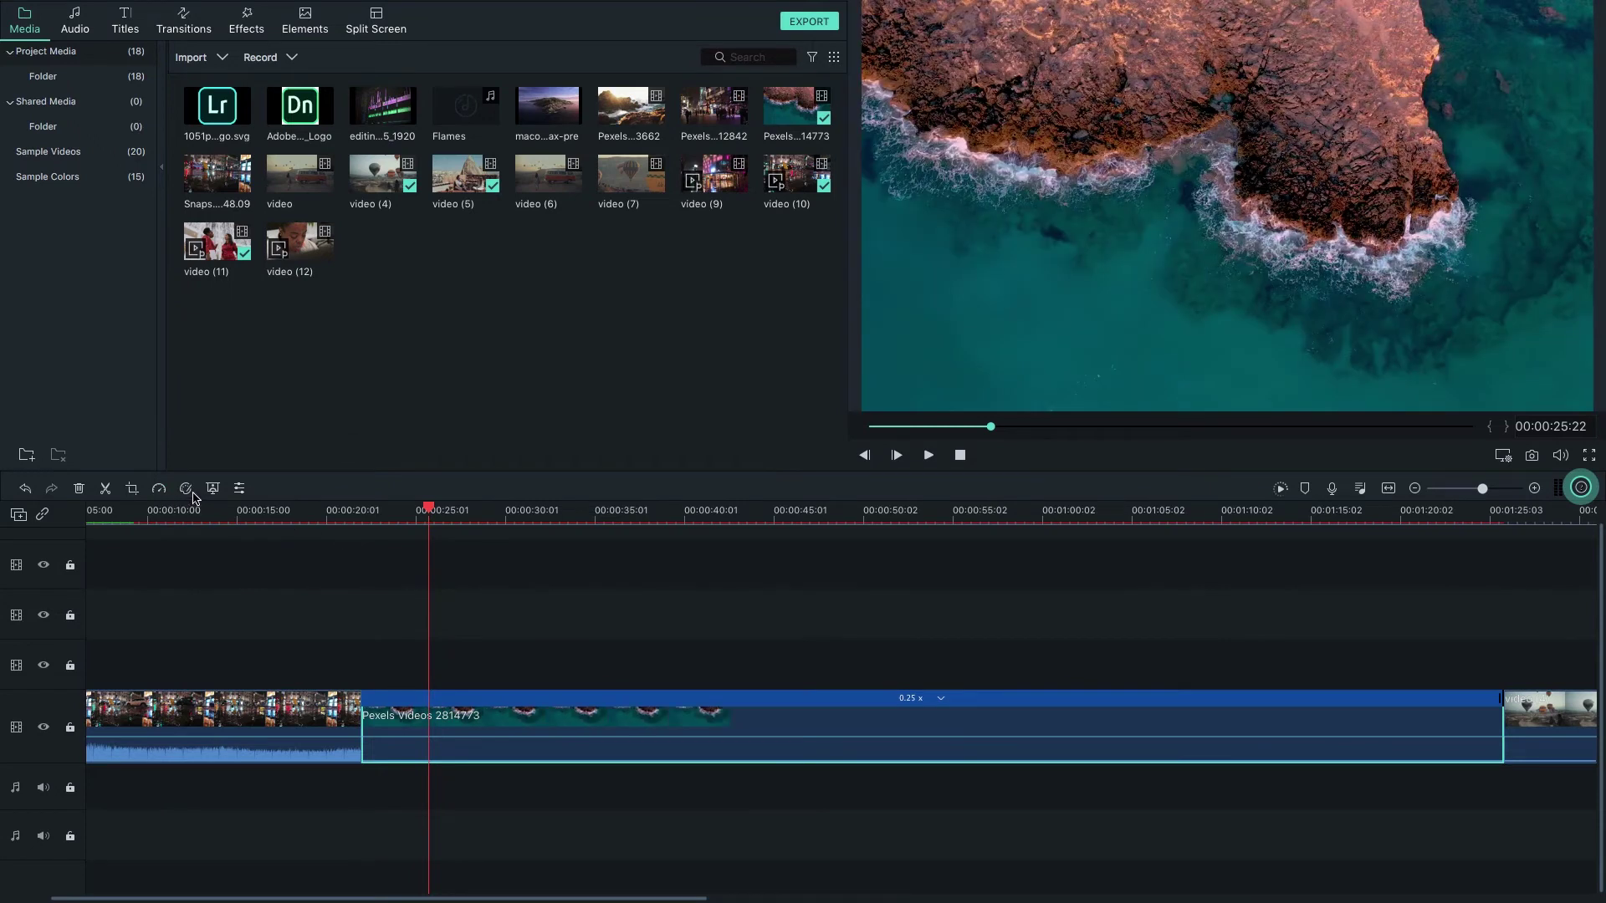
click(186, 488)
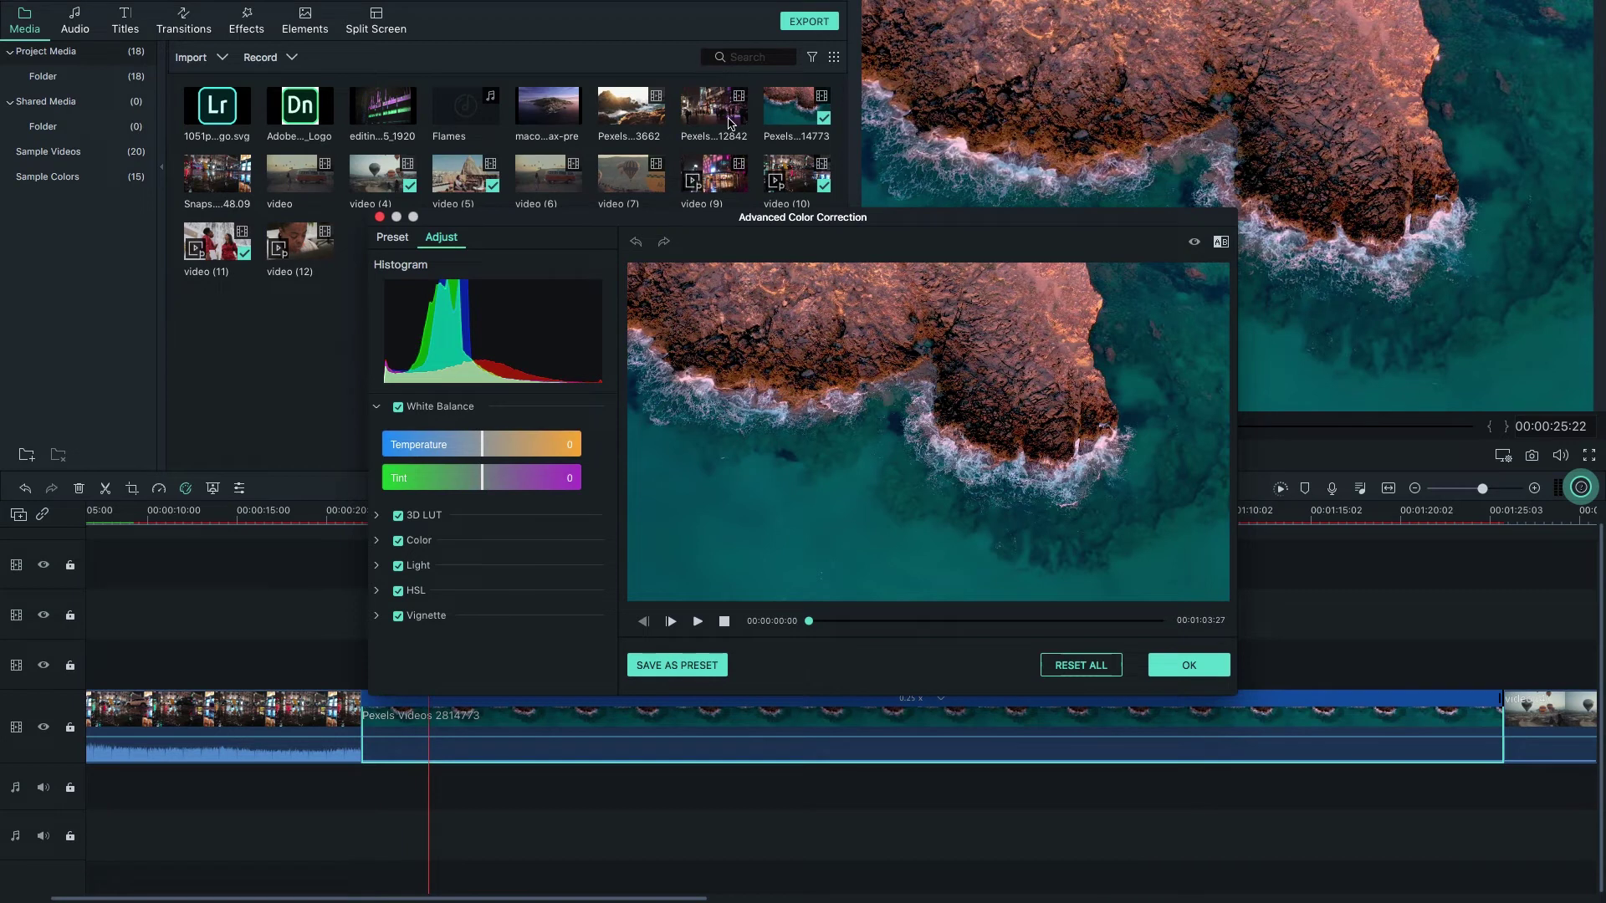
click(1187, 667)
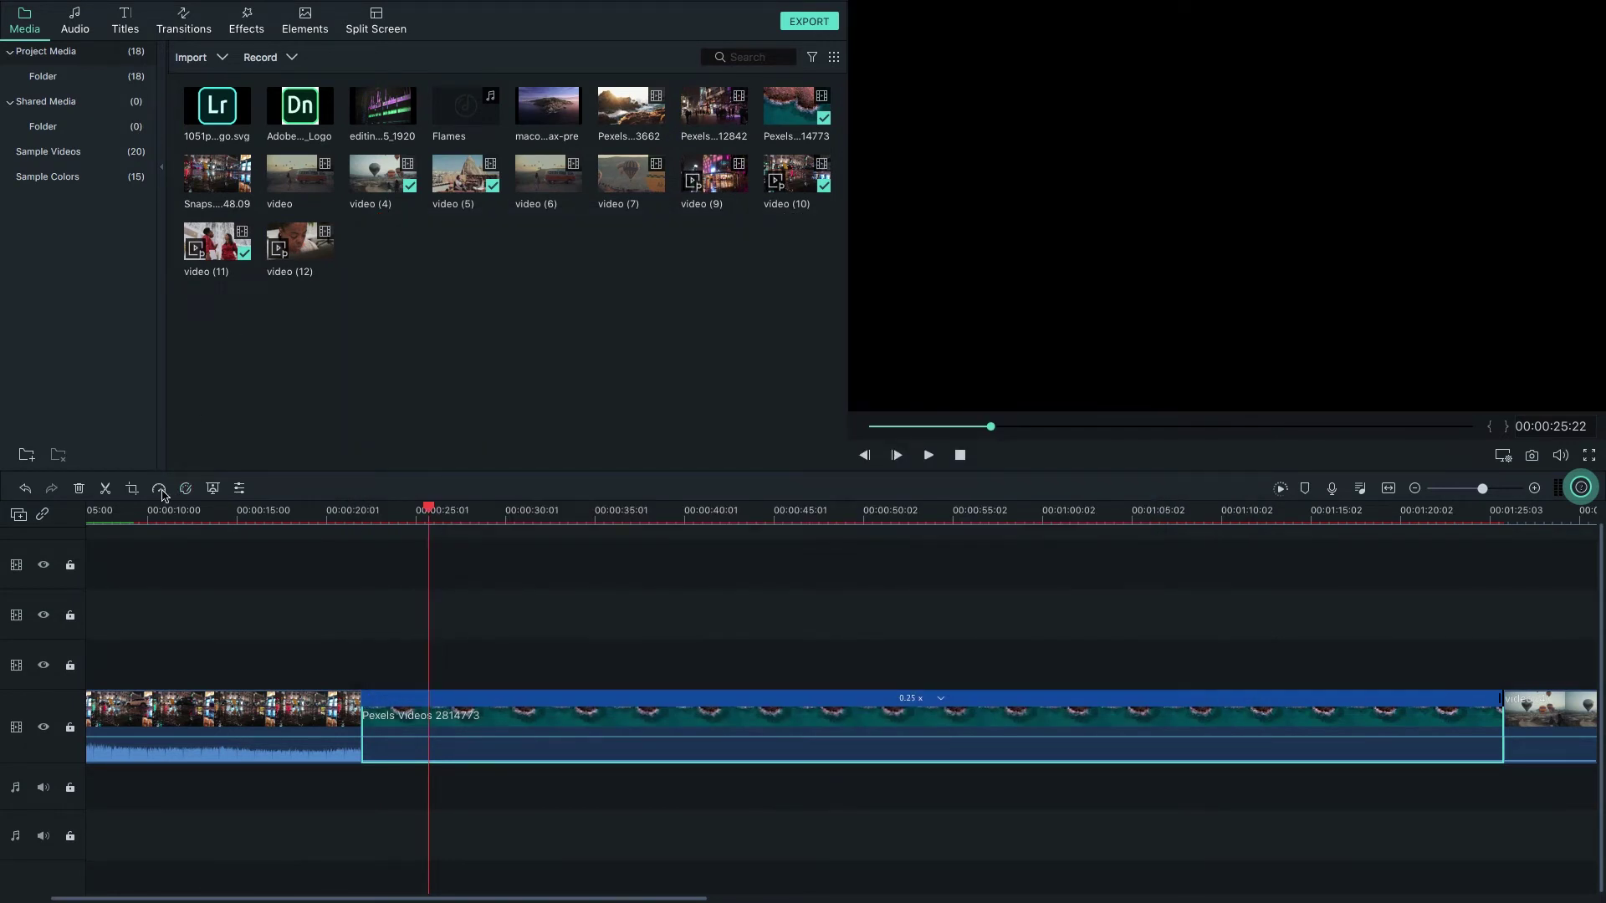
Step: Speed the coastline clip up to 100x
click(160, 490)
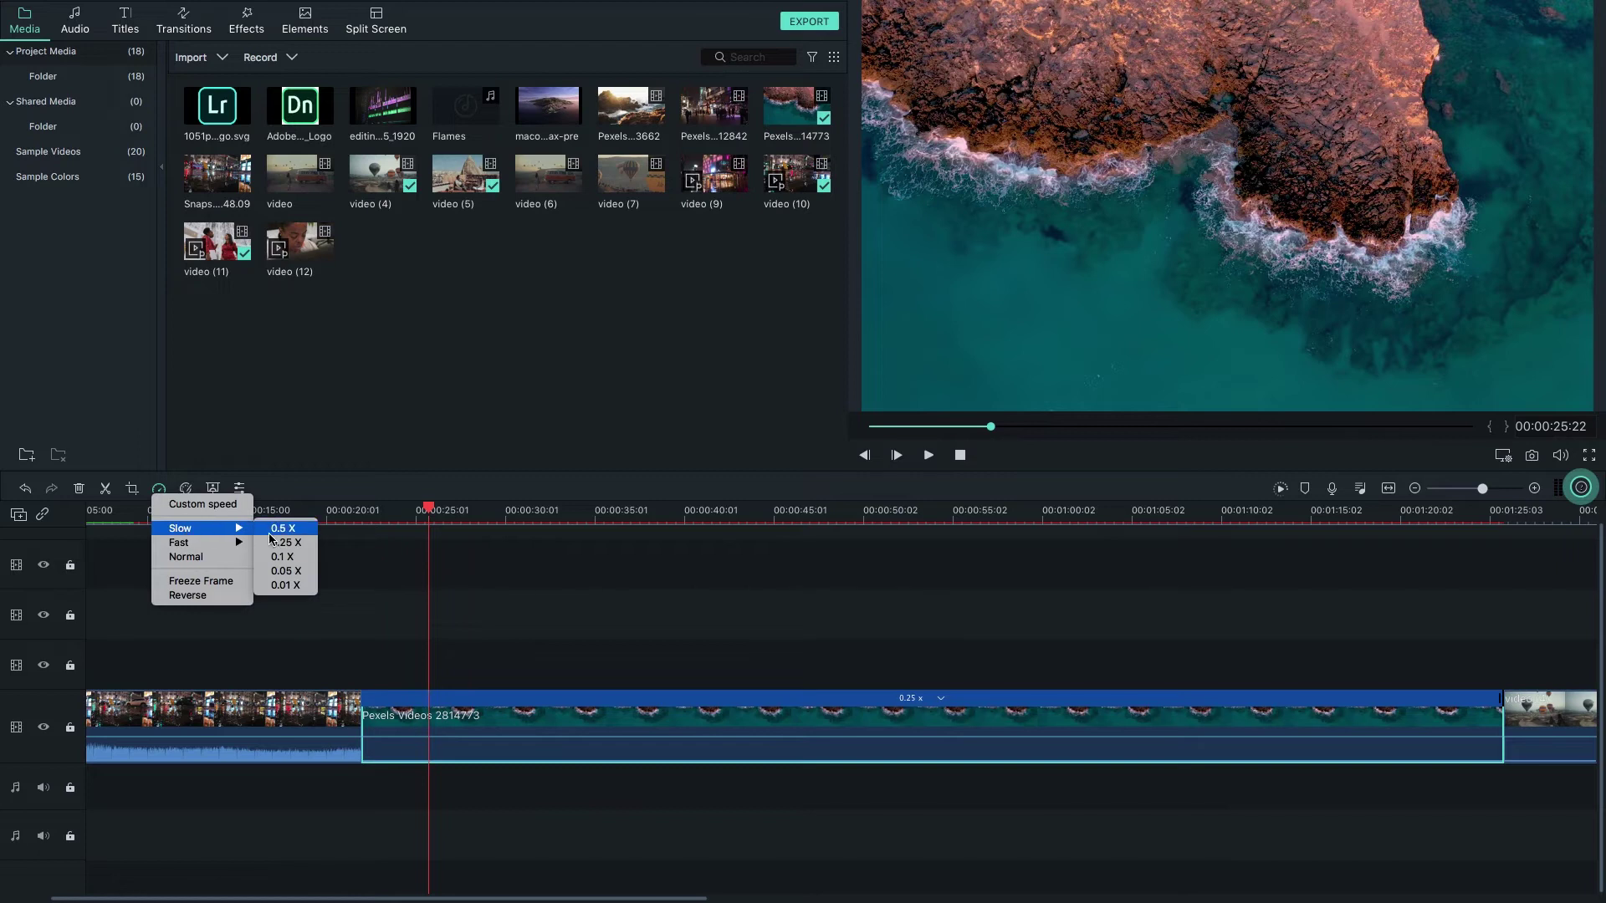
mouse_move(229, 545)
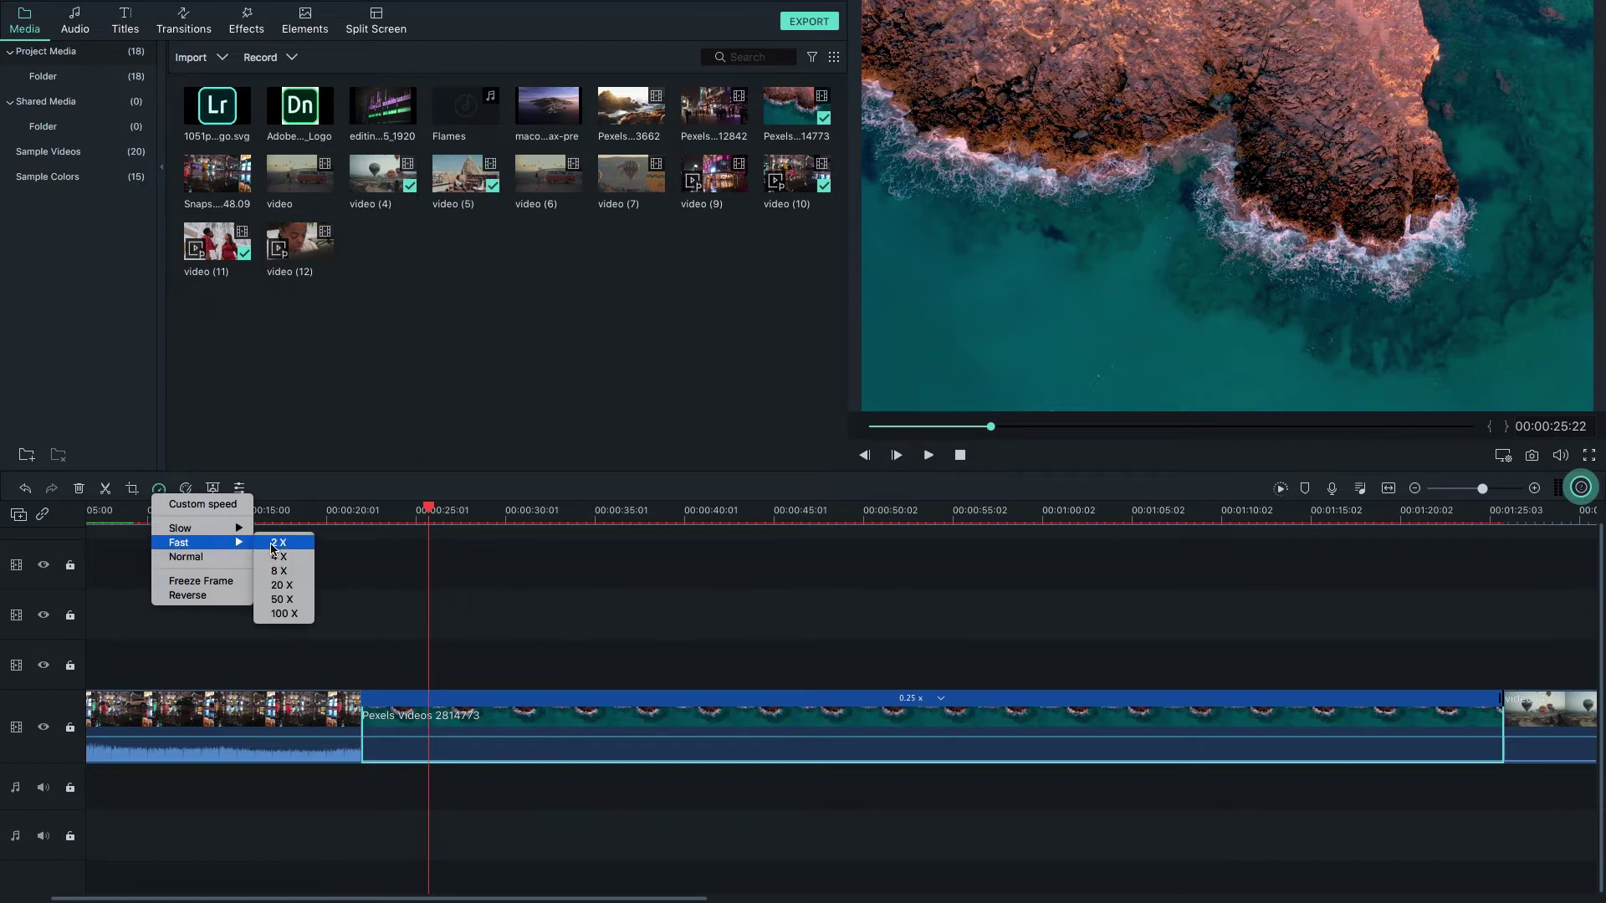
click(269, 615)
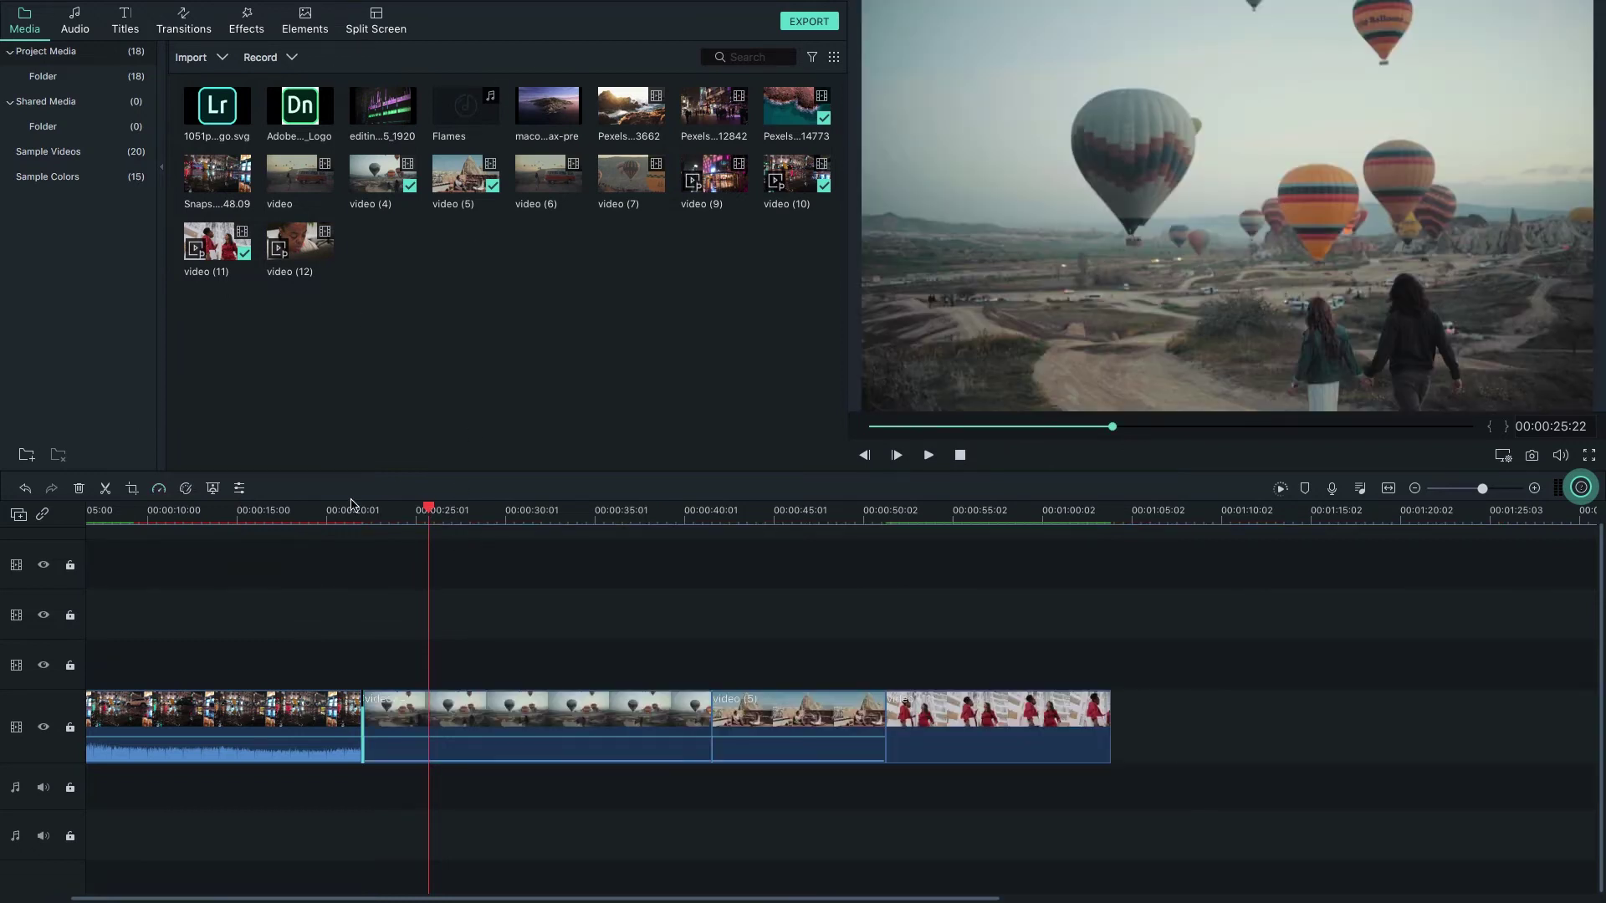
Step: Preview from about 20 seconds, then set the balloon clip video (4) to 20x speed
drag(427, 511, 343, 527)
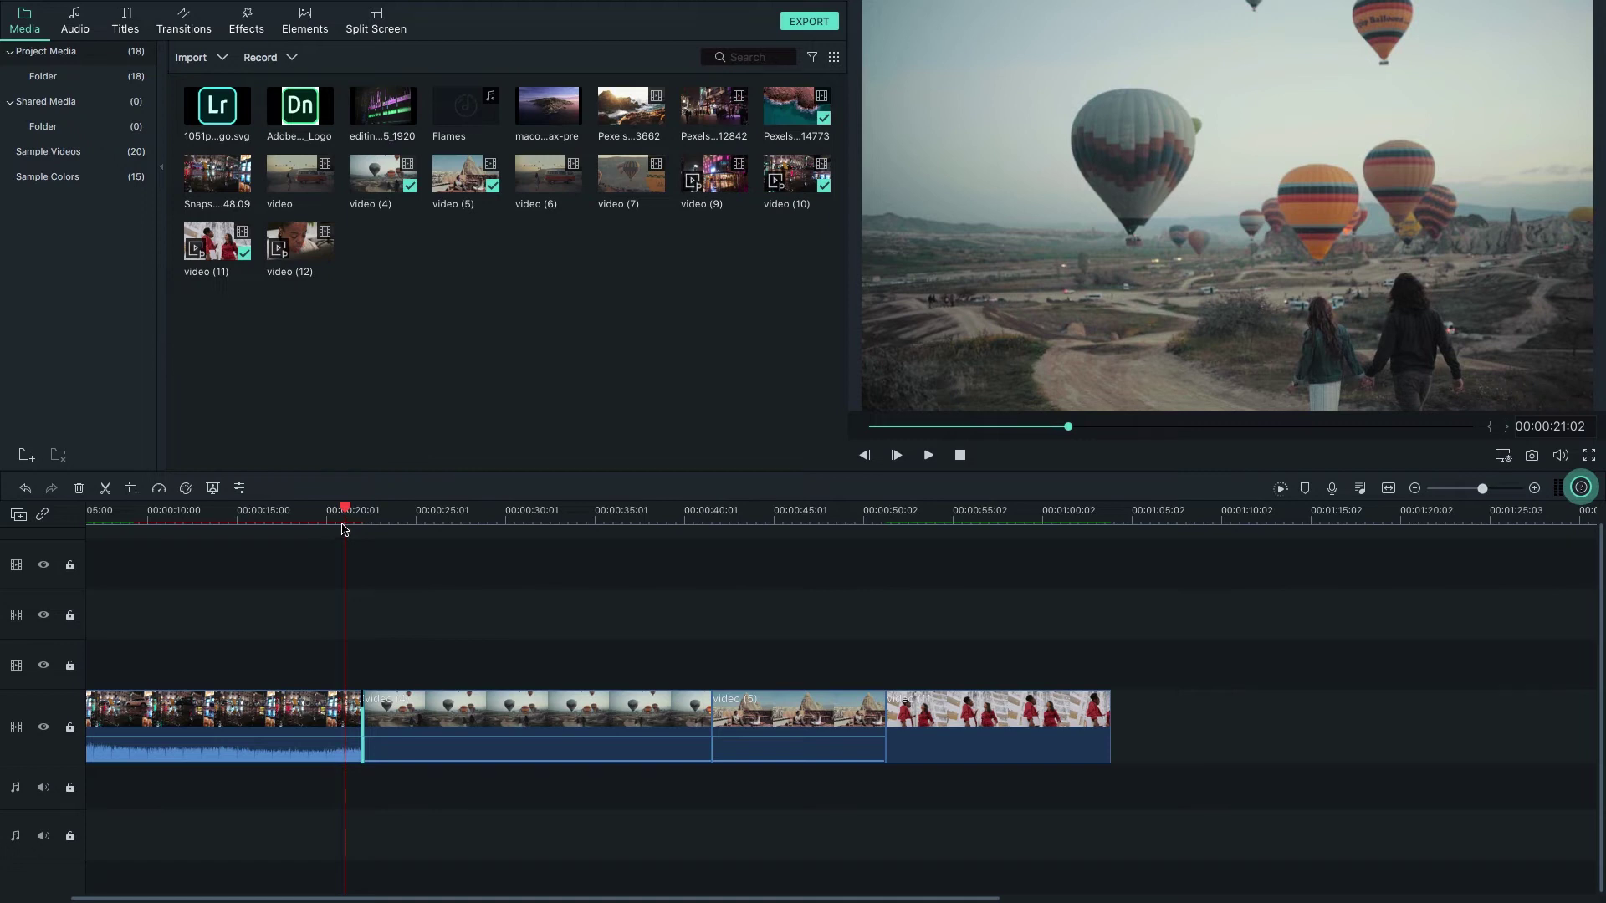
key(space)
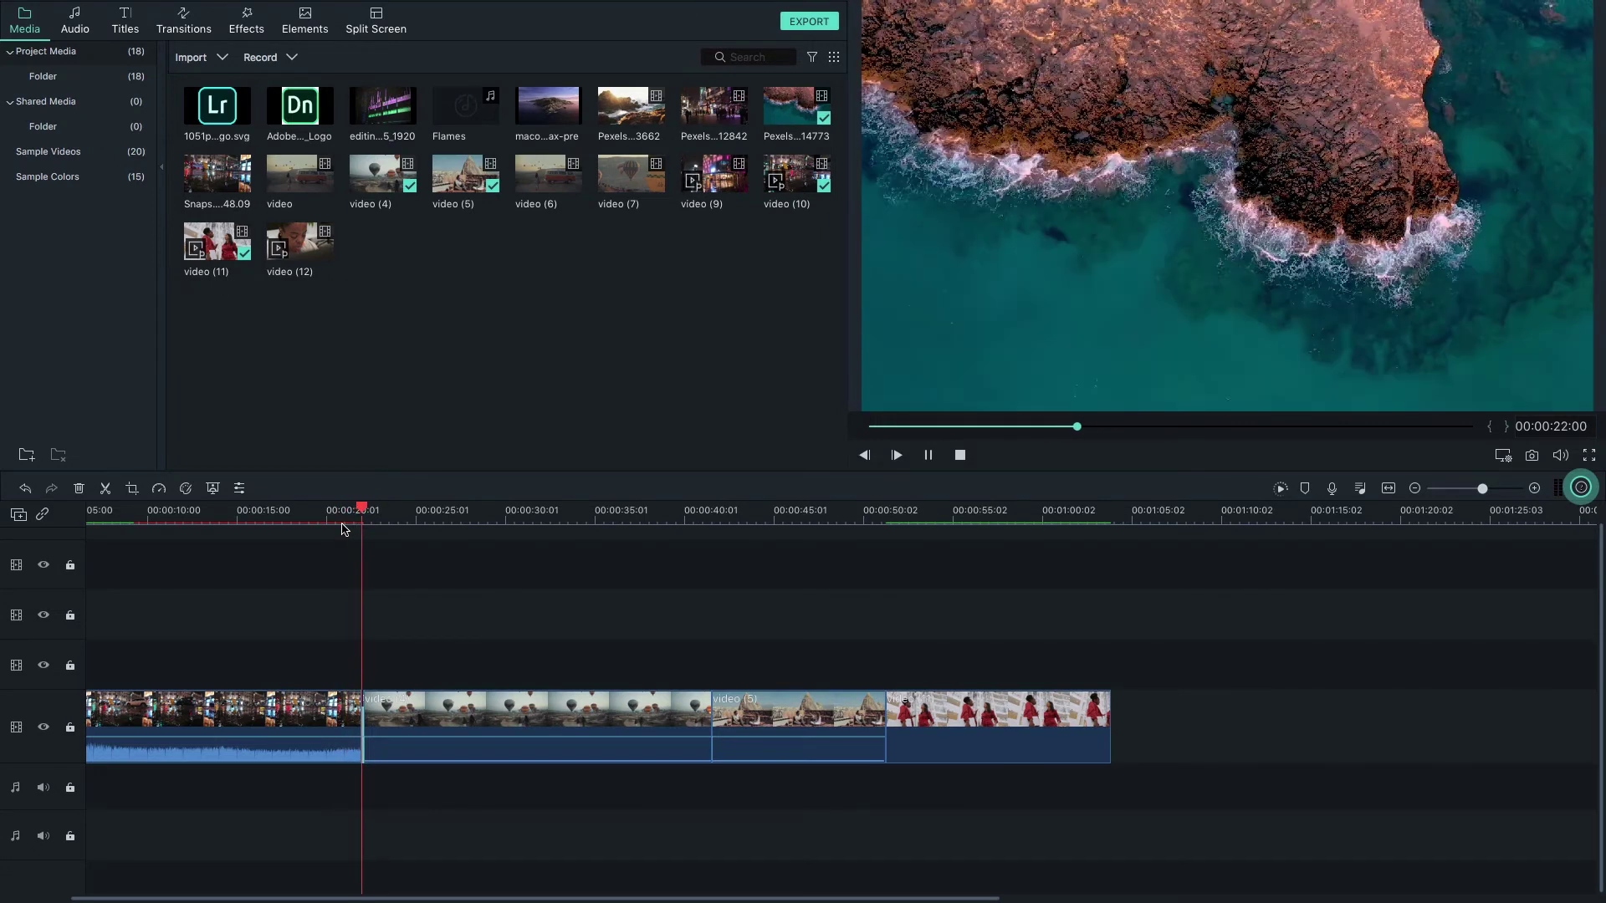
key(space)
click(524, 714)
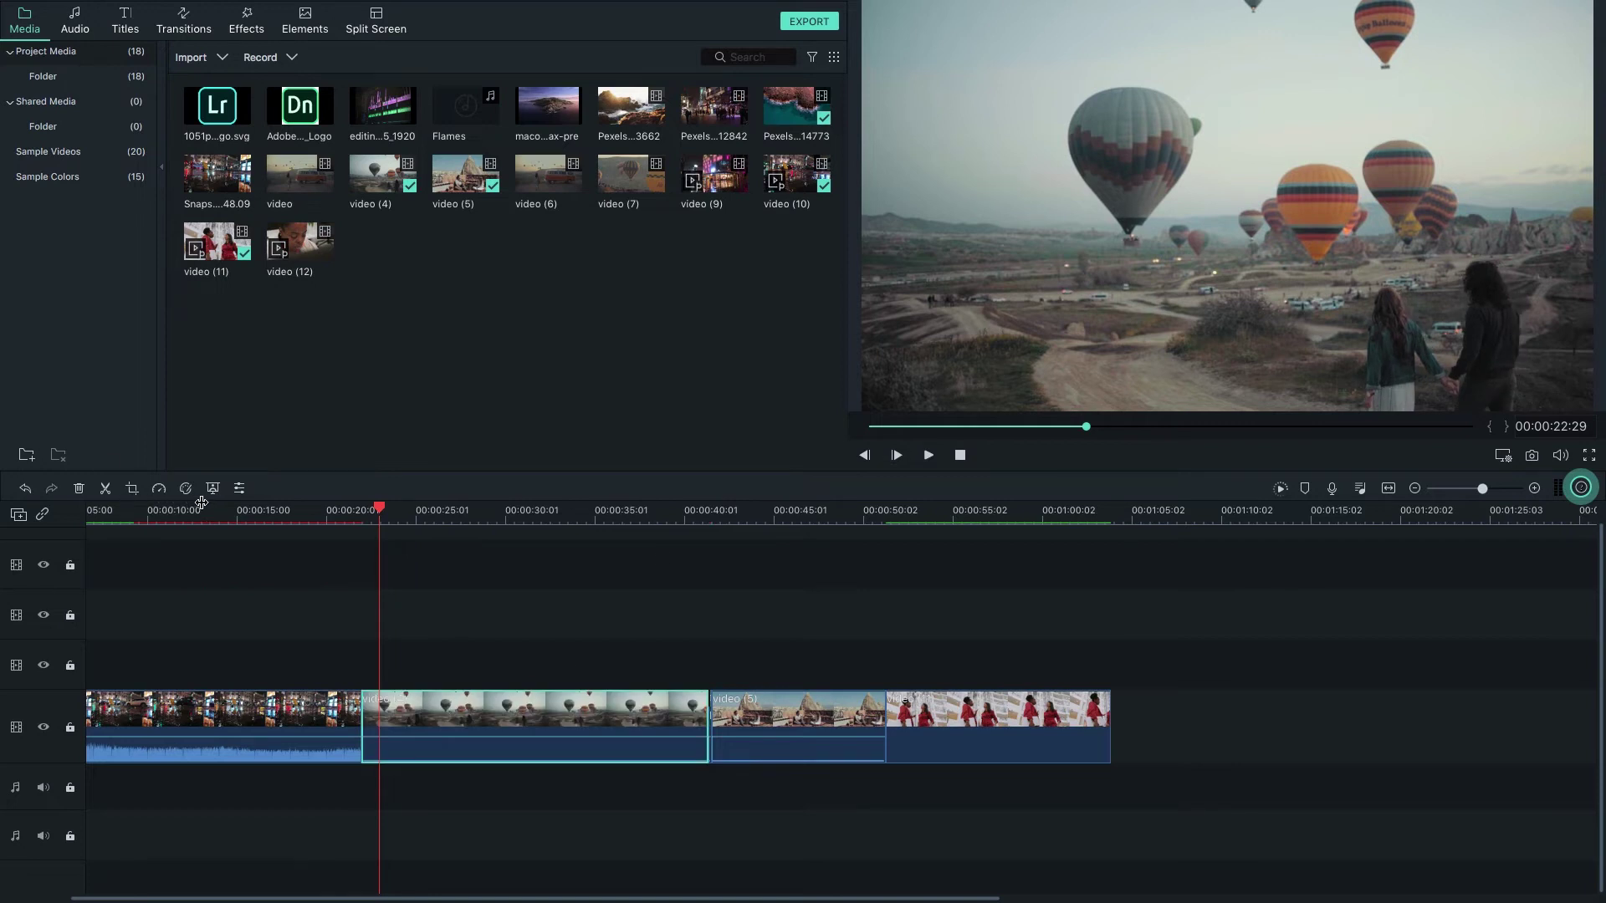
click(159, 489)
mouse_move(230, 543)
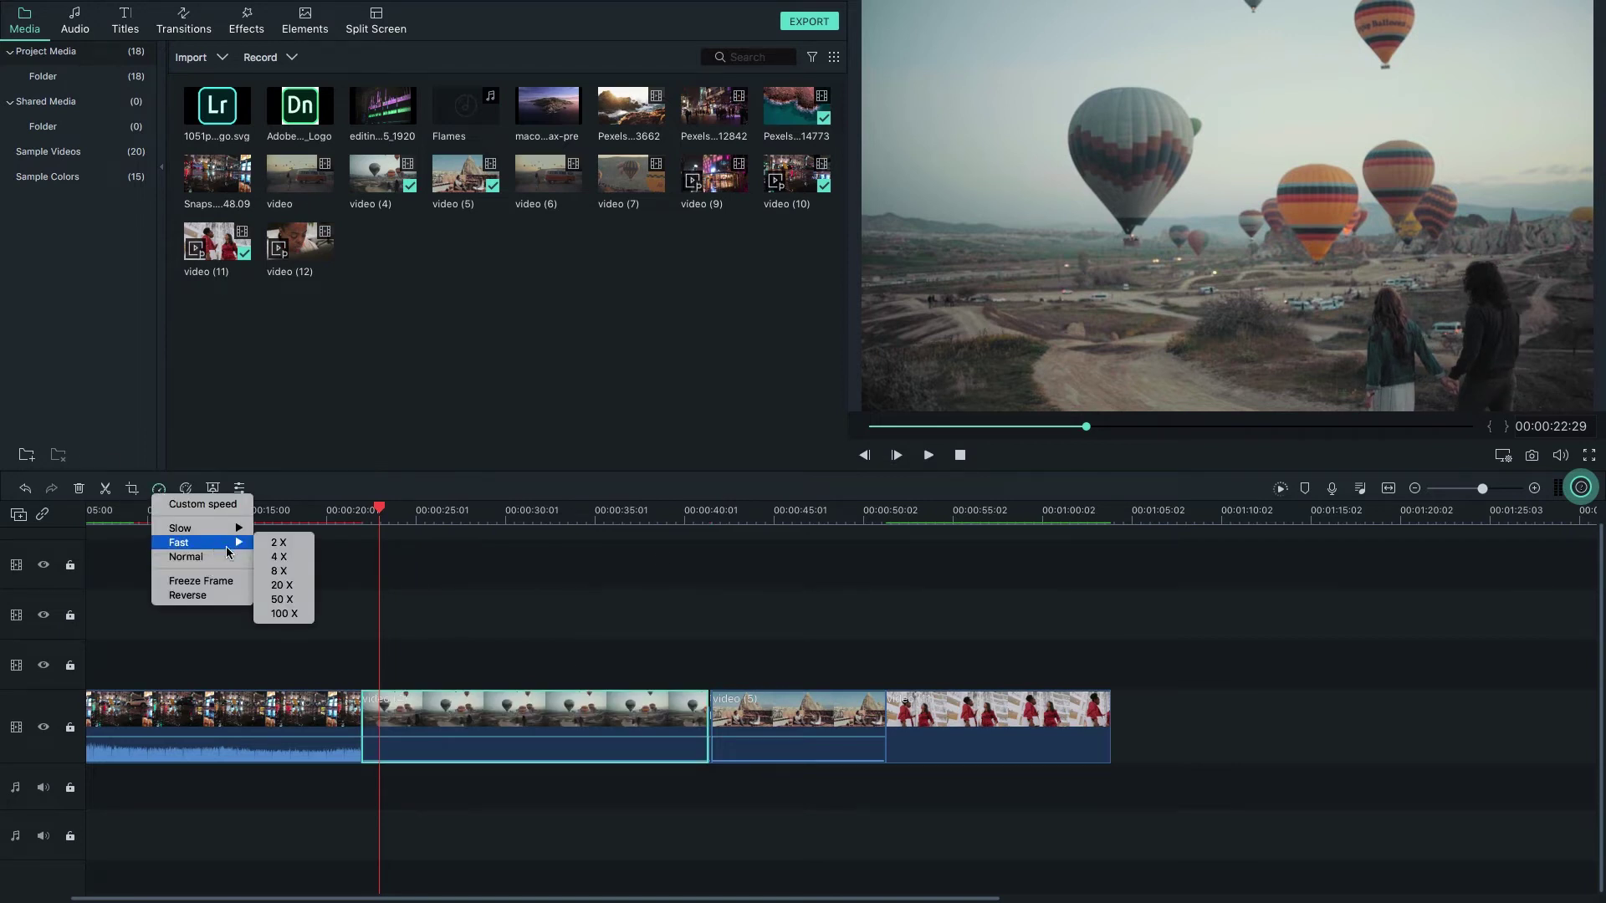
click(277, 586)
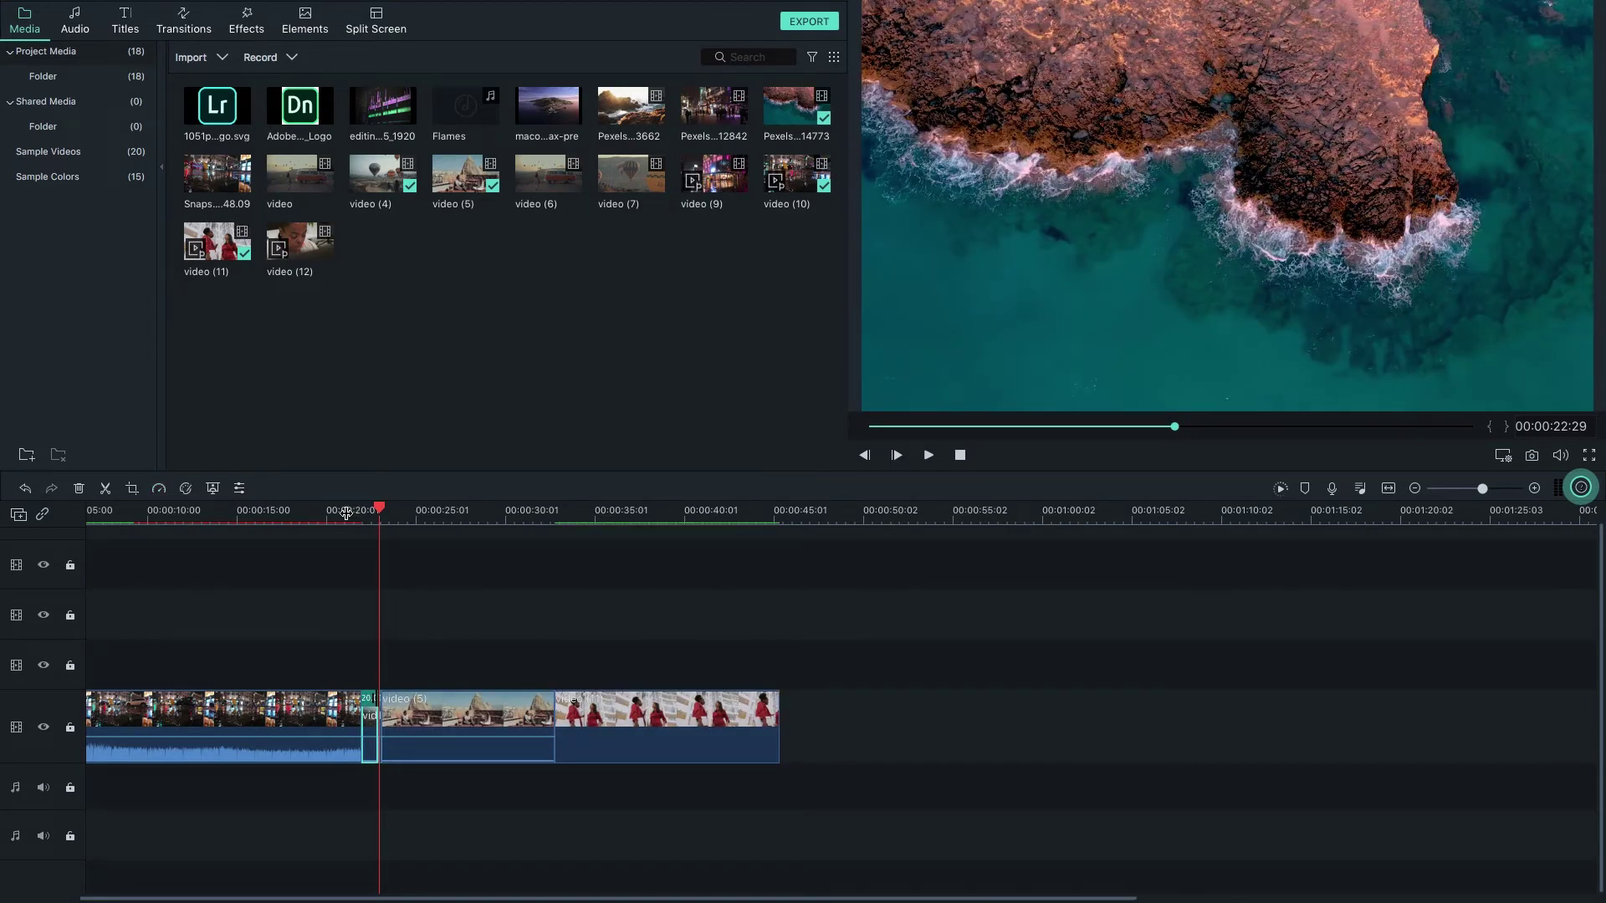
Step: Replay the preview from about 21 seconds and zoom the timeline far out
key(Left)
drag(370, 513, 352, 514)
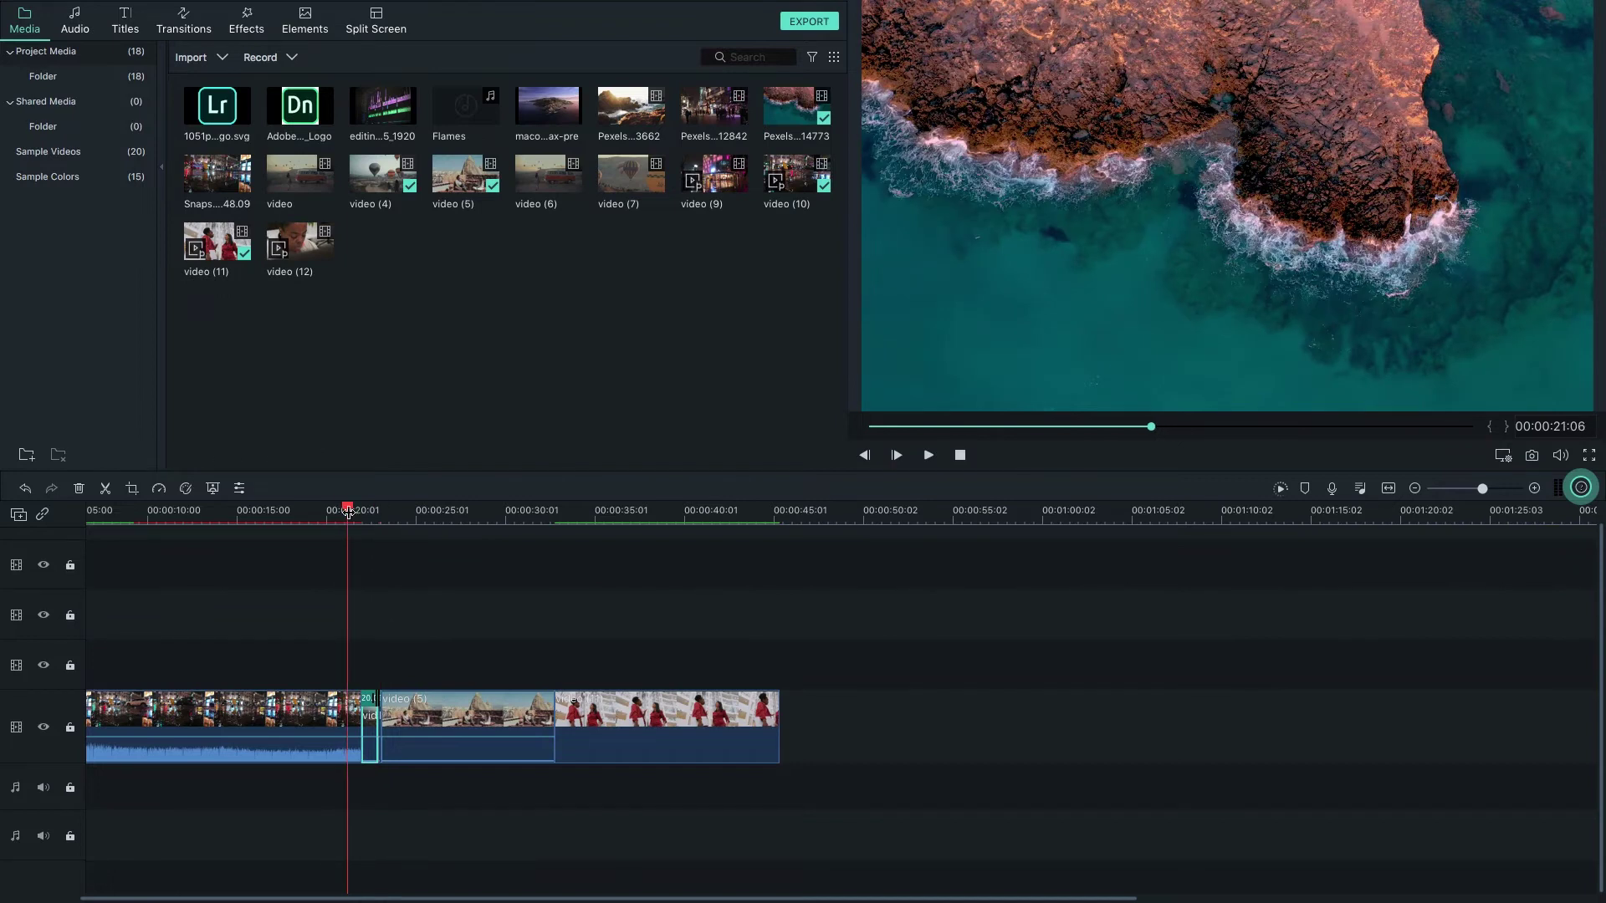
key(space)
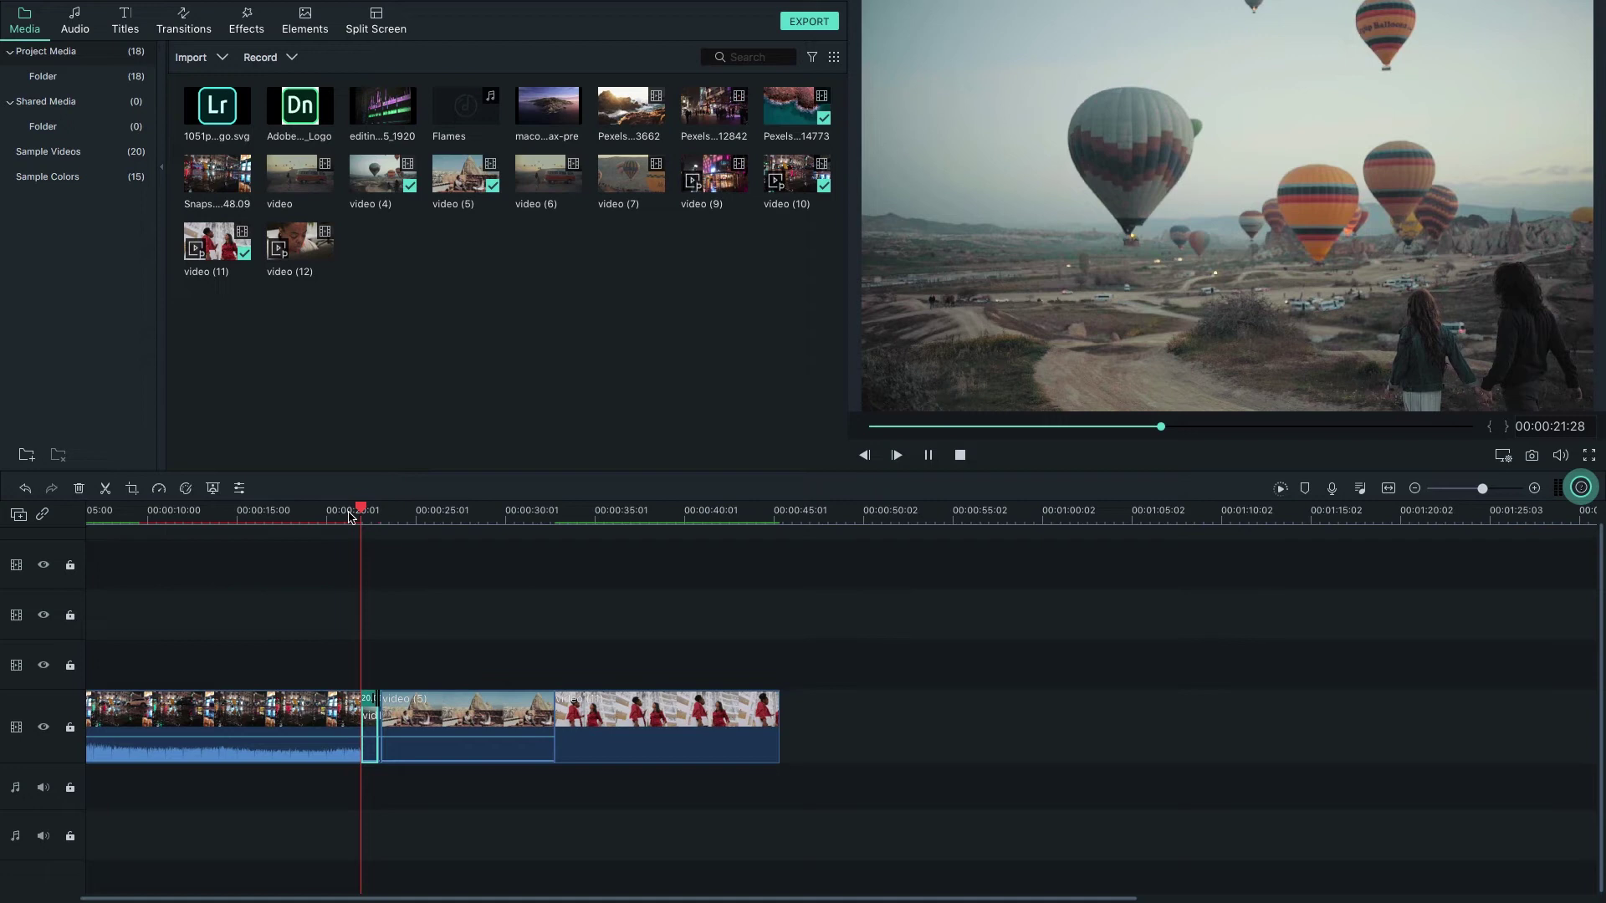
key(space)
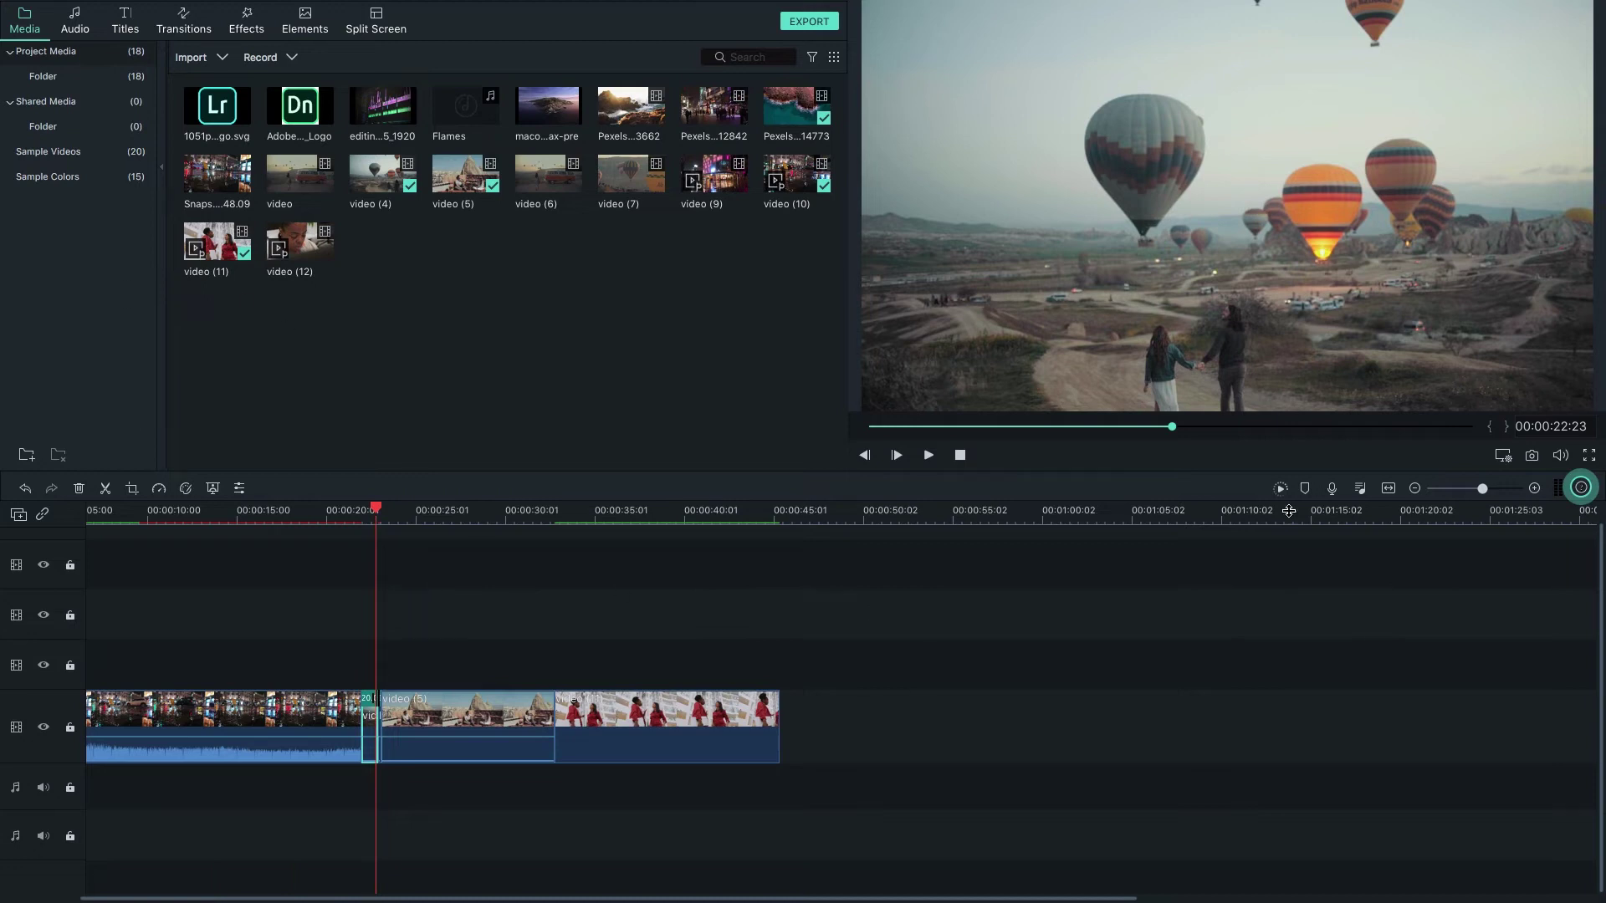
click(1439, 496)
Step: Fit the whole project into the timeline view and bring up Color for the terrace clip video (5)
drag(1441, 495, 1514, 497)
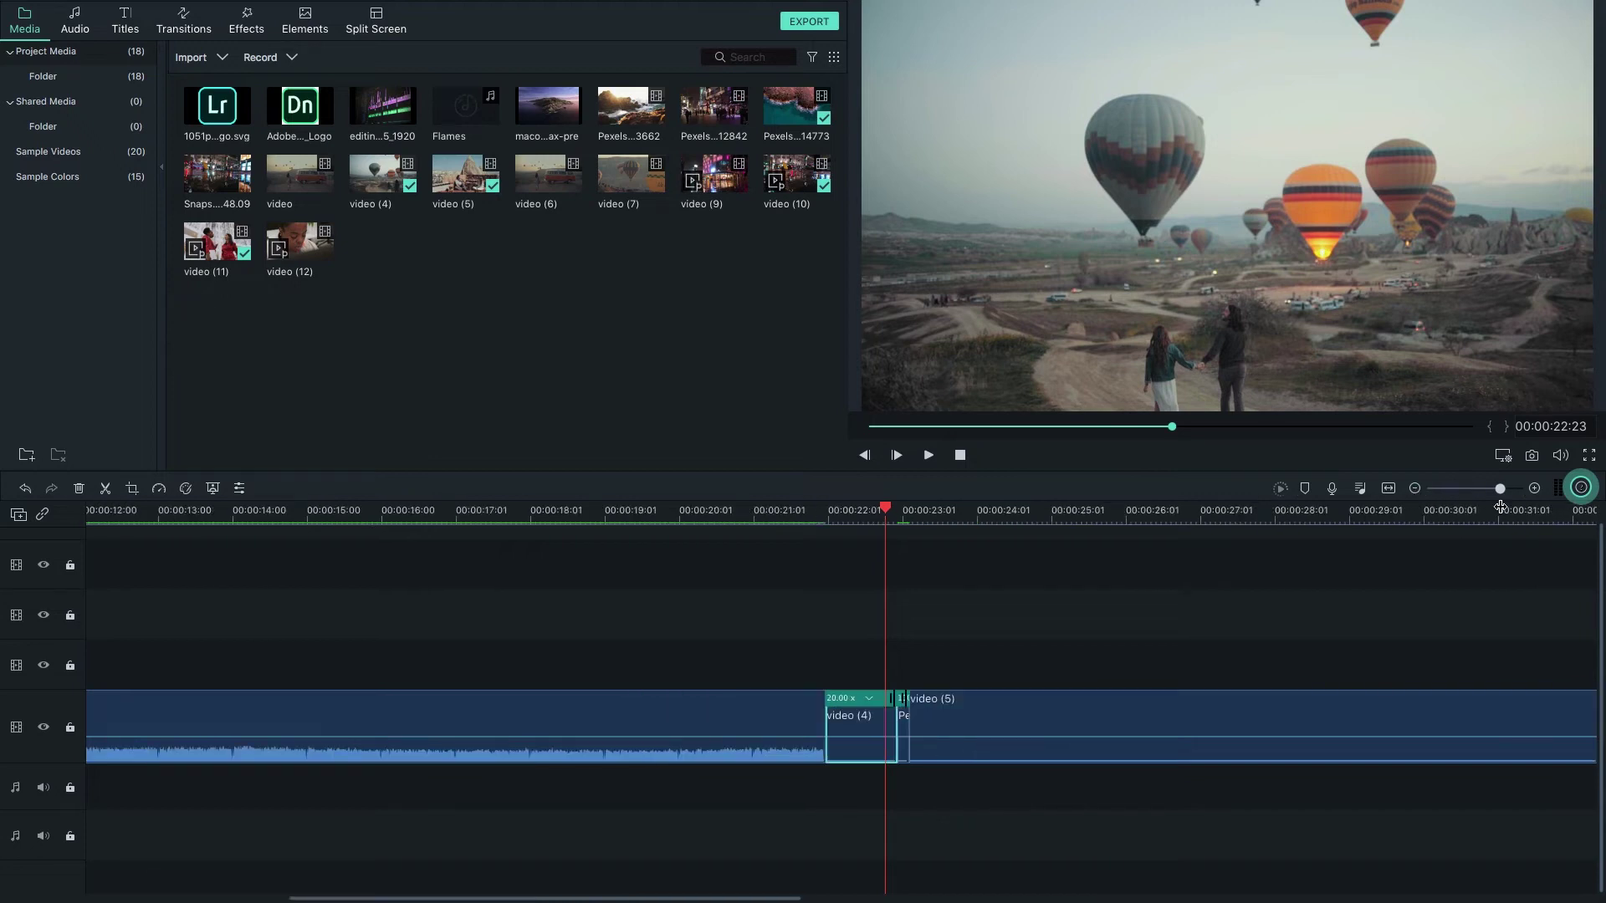
click(1388, 489)
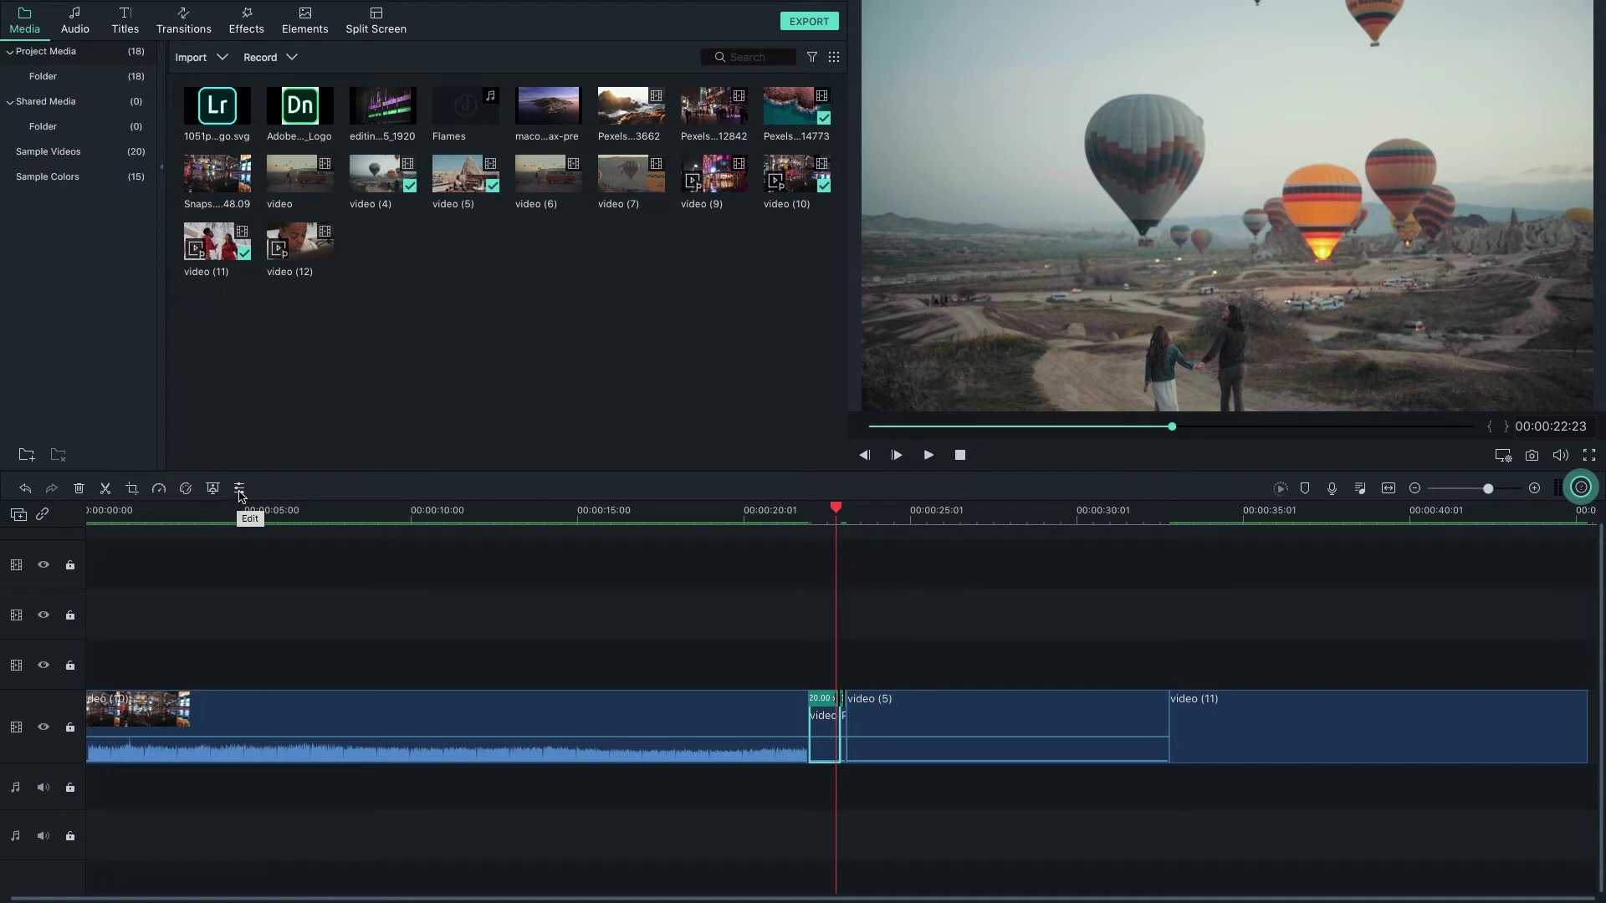
click(459, 707)
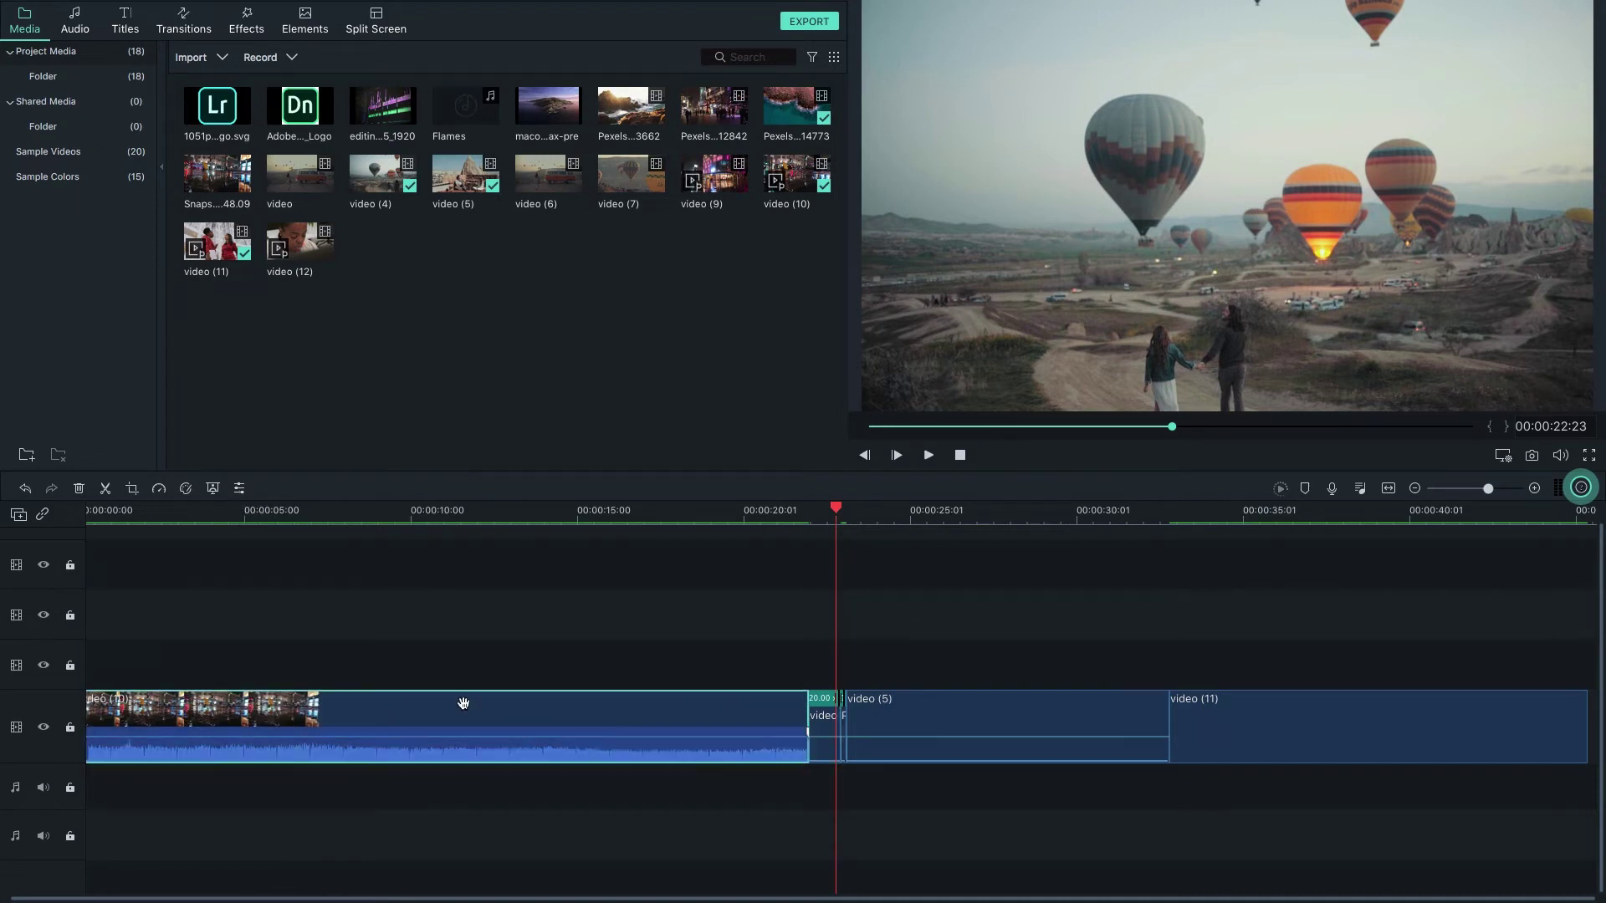
click(955, 706)
click(933, 512)
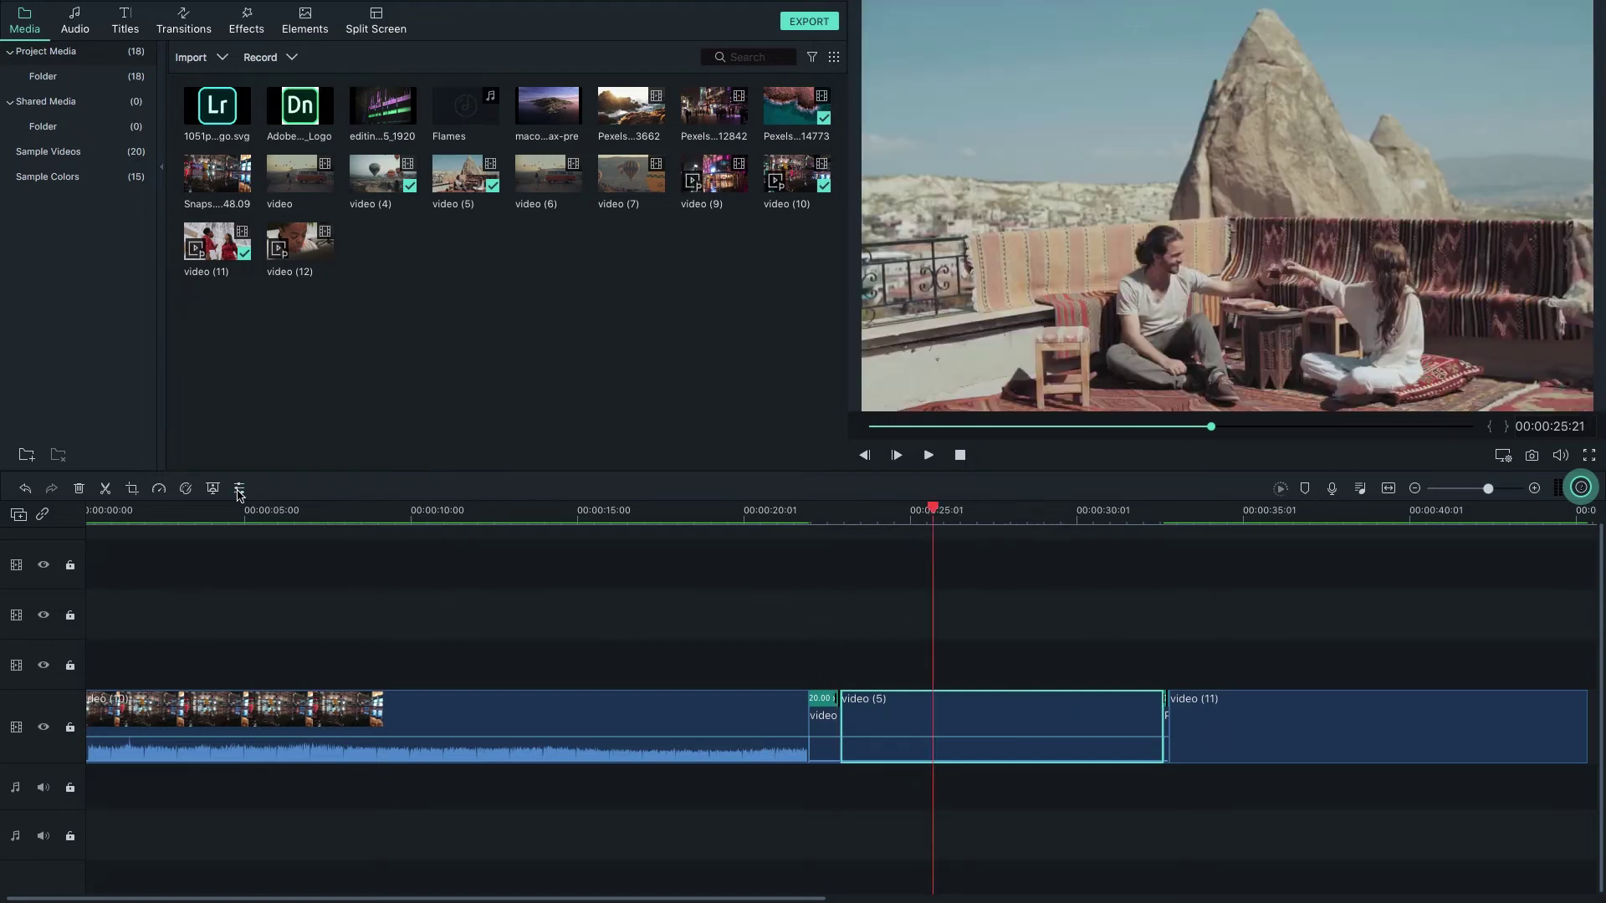
click(239, 488)
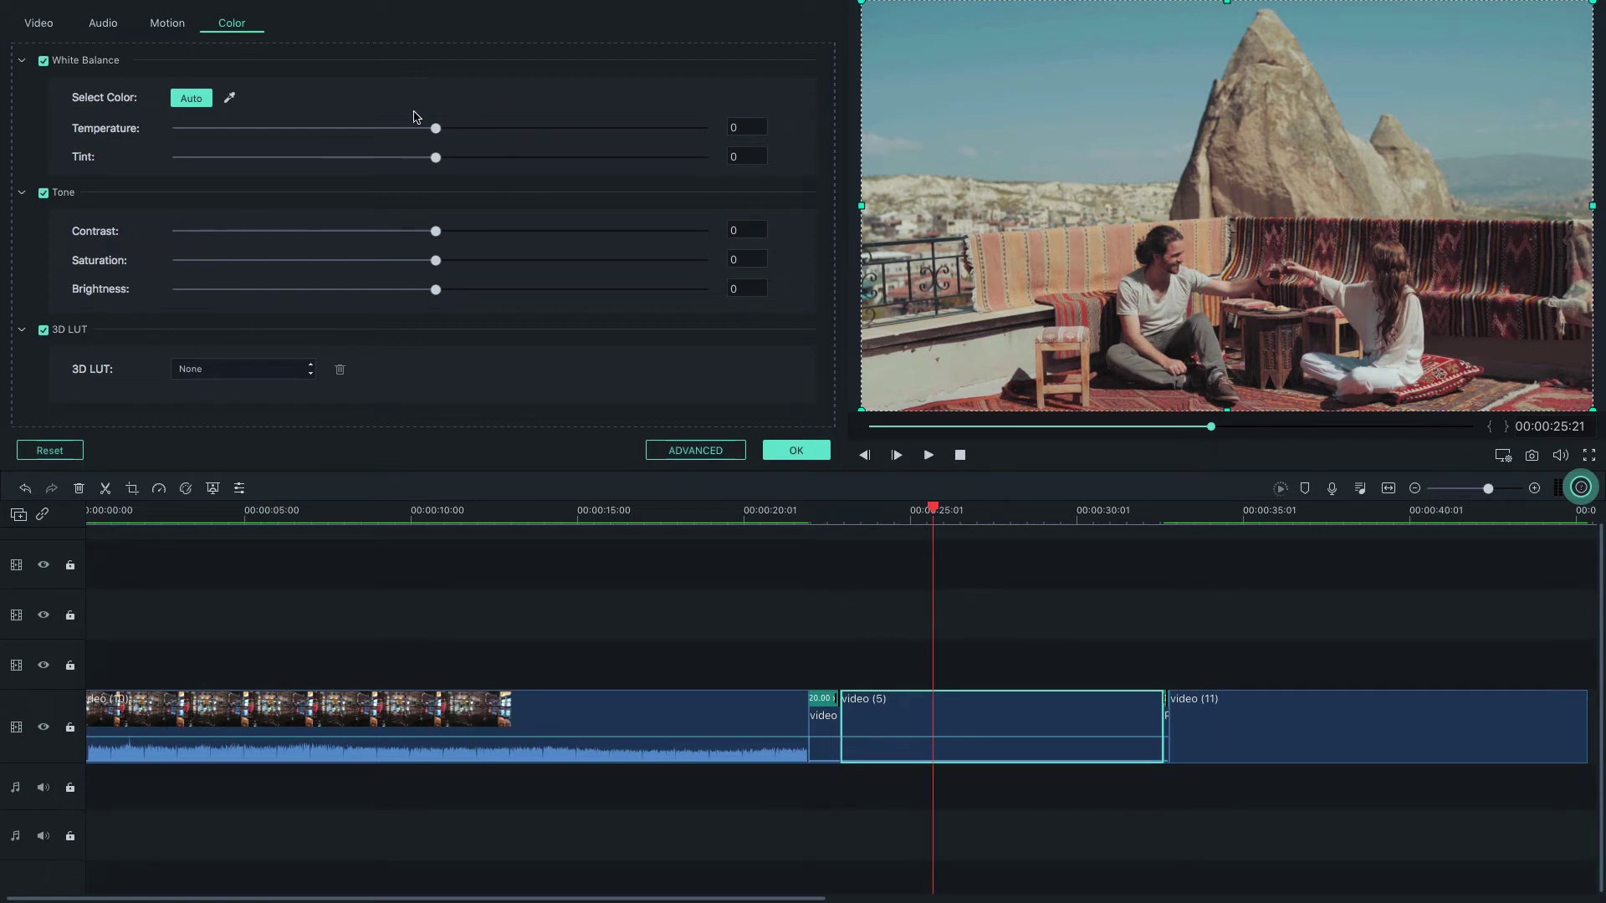
Step: Set video (5) to Temperature 36, Tint 4, Contrast -27 and Saturation -10
drag(436, 128, 530, 129)
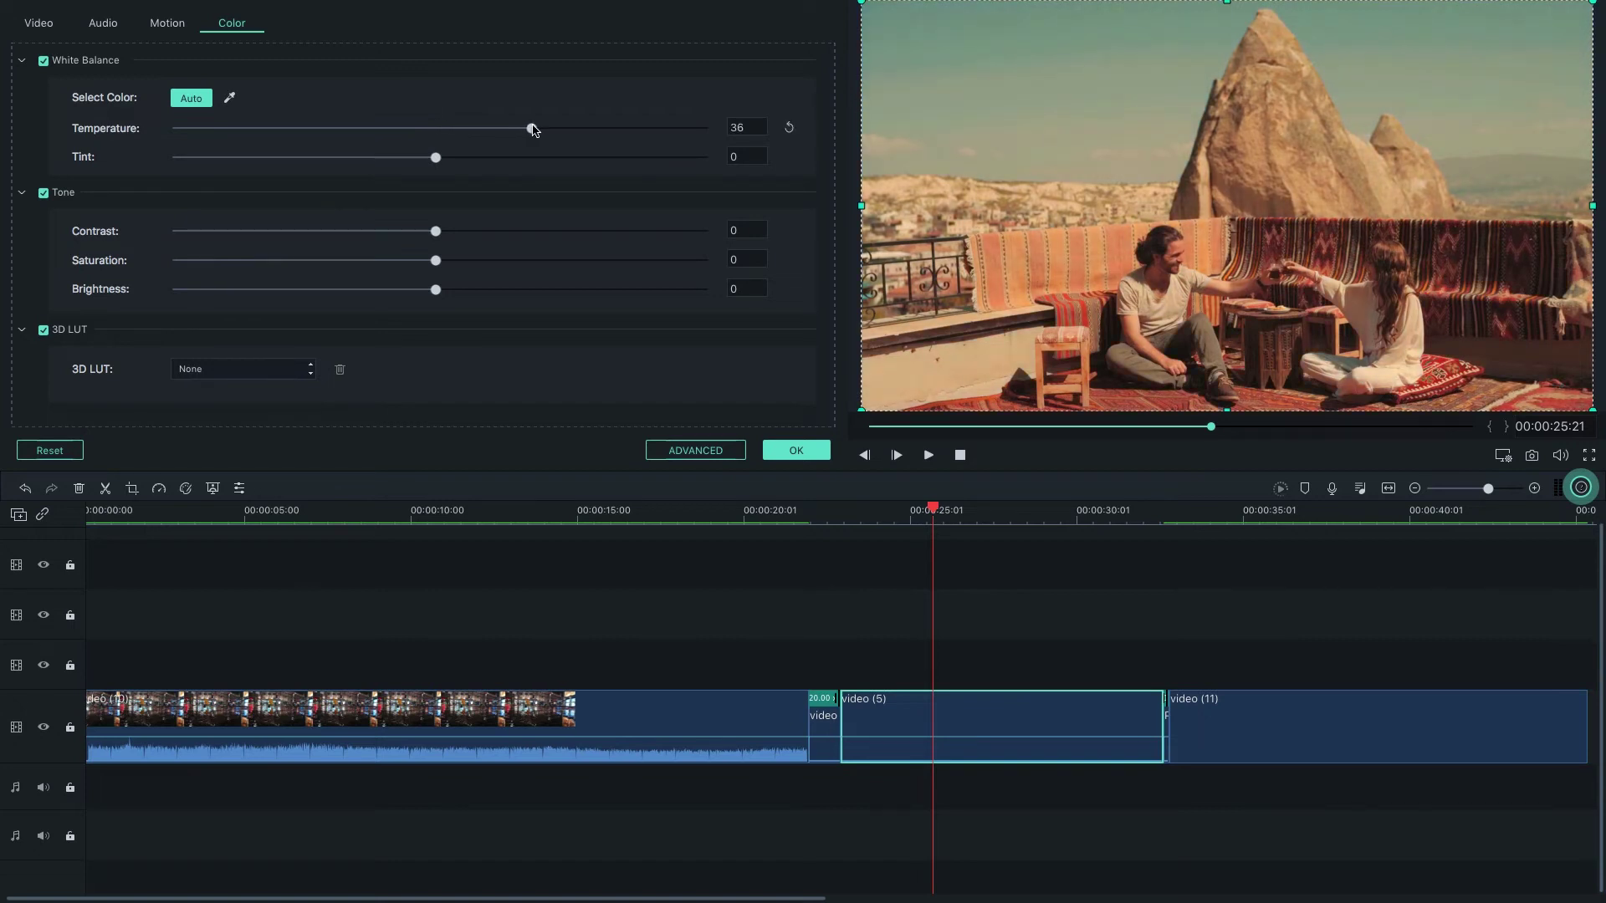
drag(400, 159, 448, 161)
drag(435, 231, 363, 231)
drag(435, 260, 408, 295)
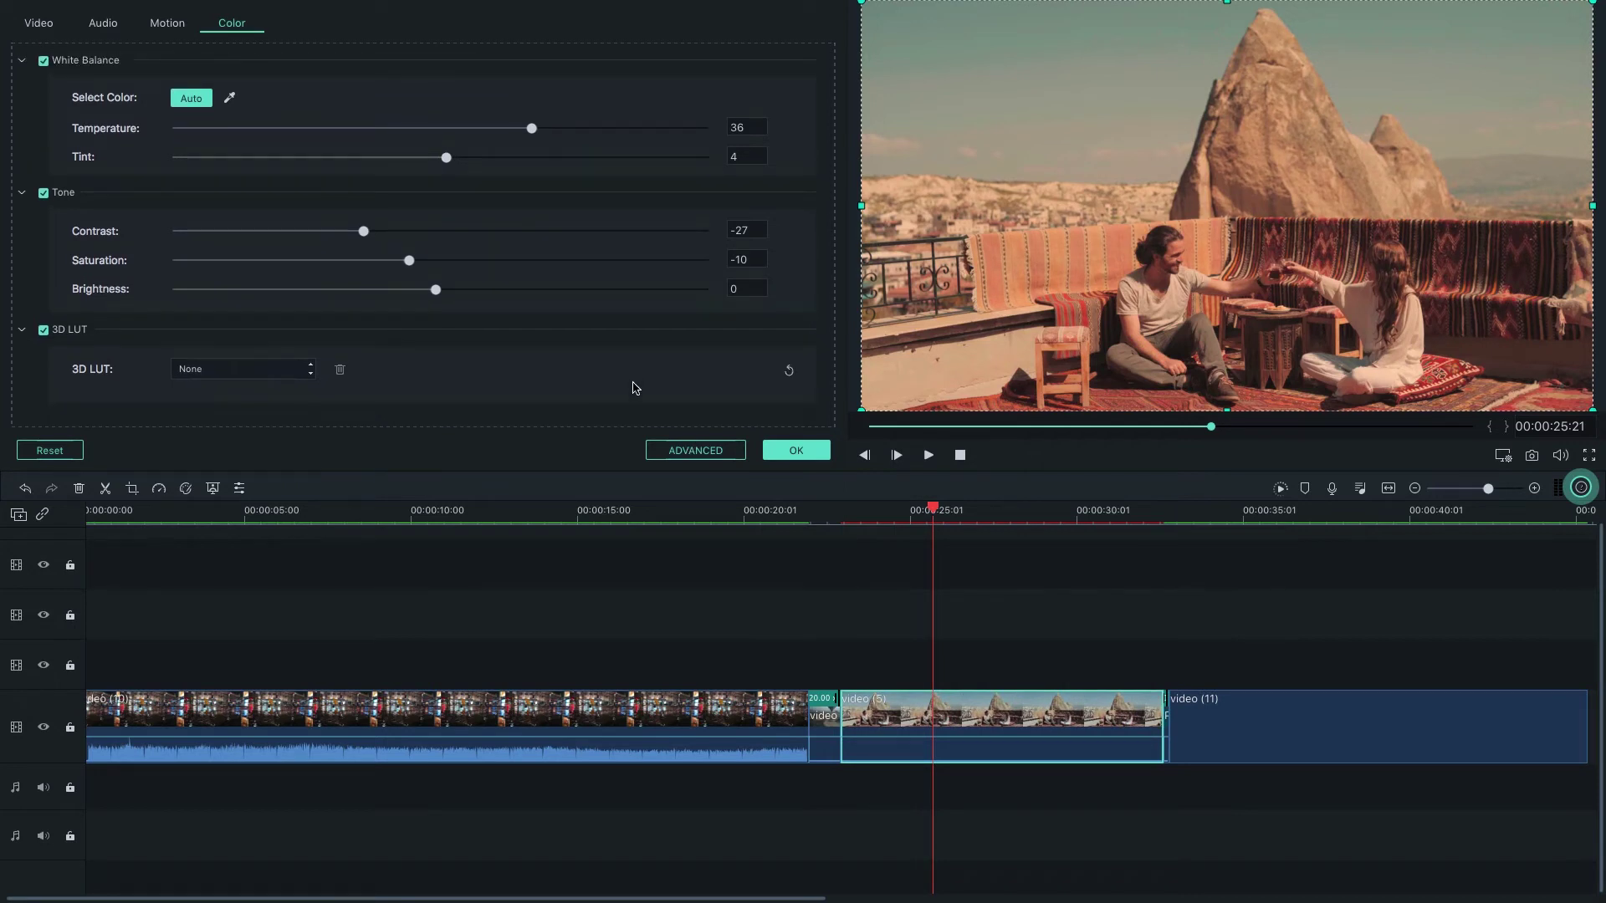
Step: Try several 3D LUTs, settle on Harry Potter, and confirm the color changes
click(277, 373)
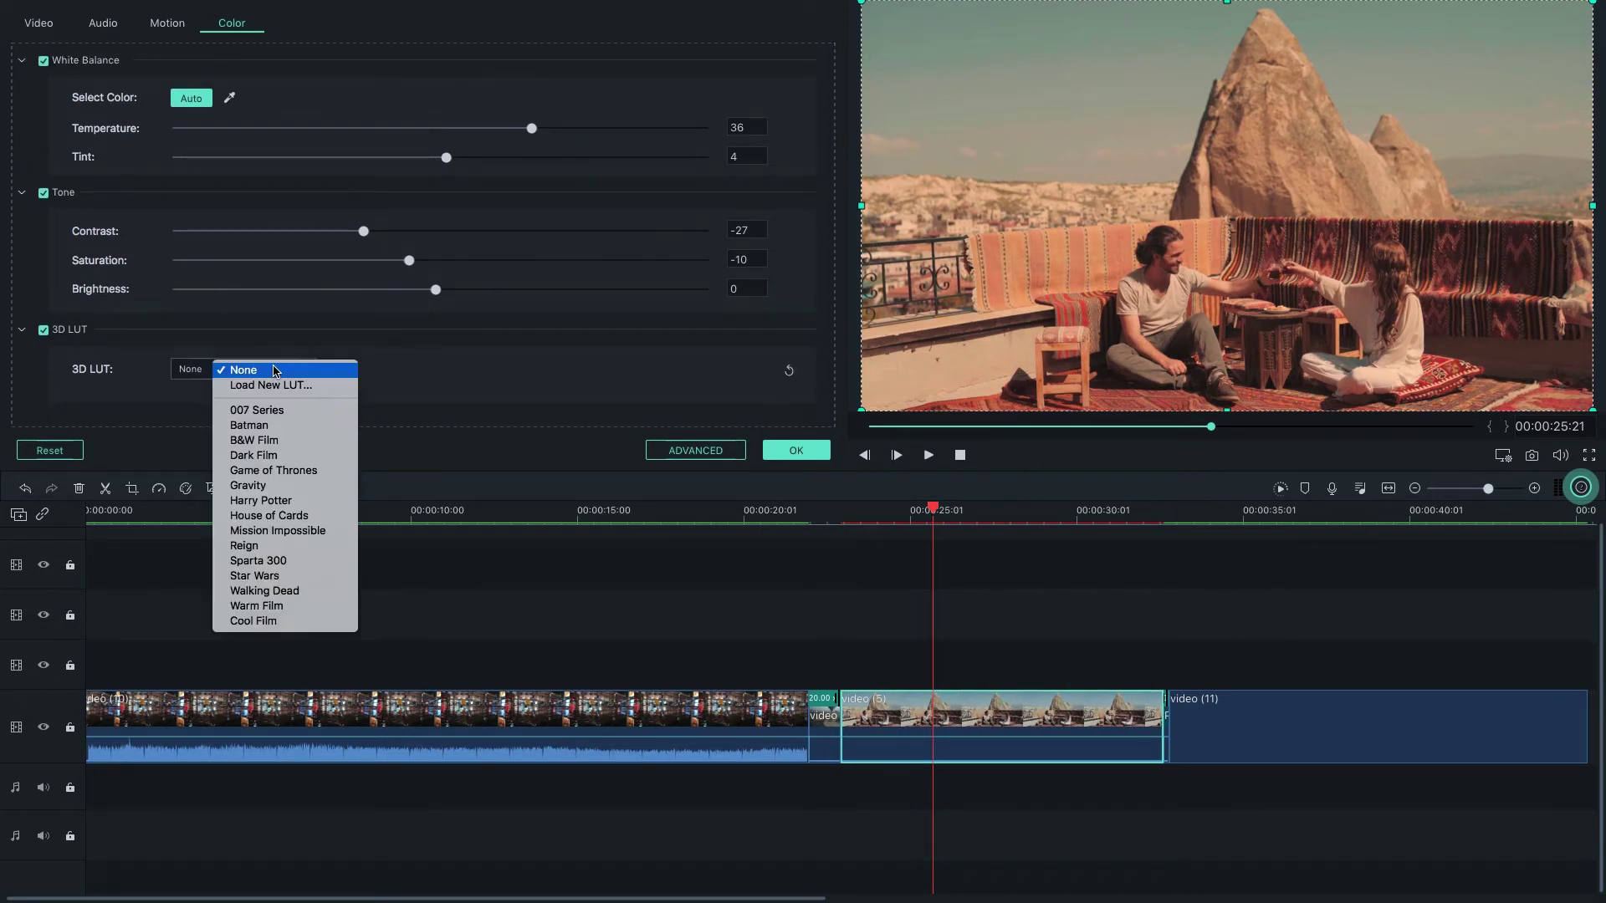
click(279, 411)
click(266, 368)
click(270, 425)
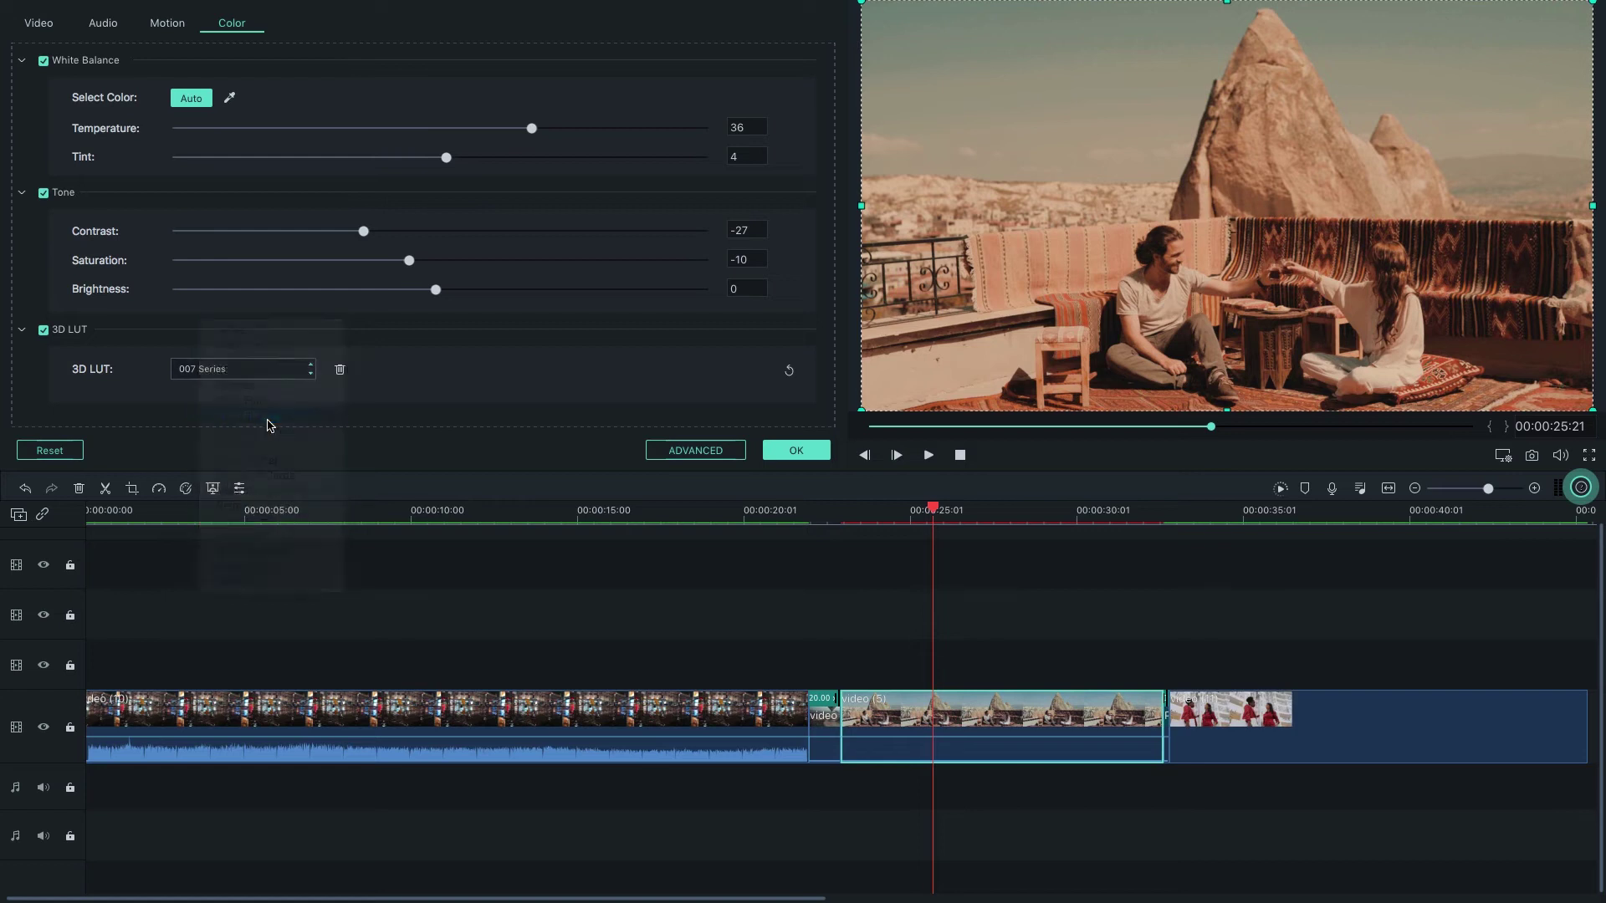
click(261, 371)
click(268, 491)
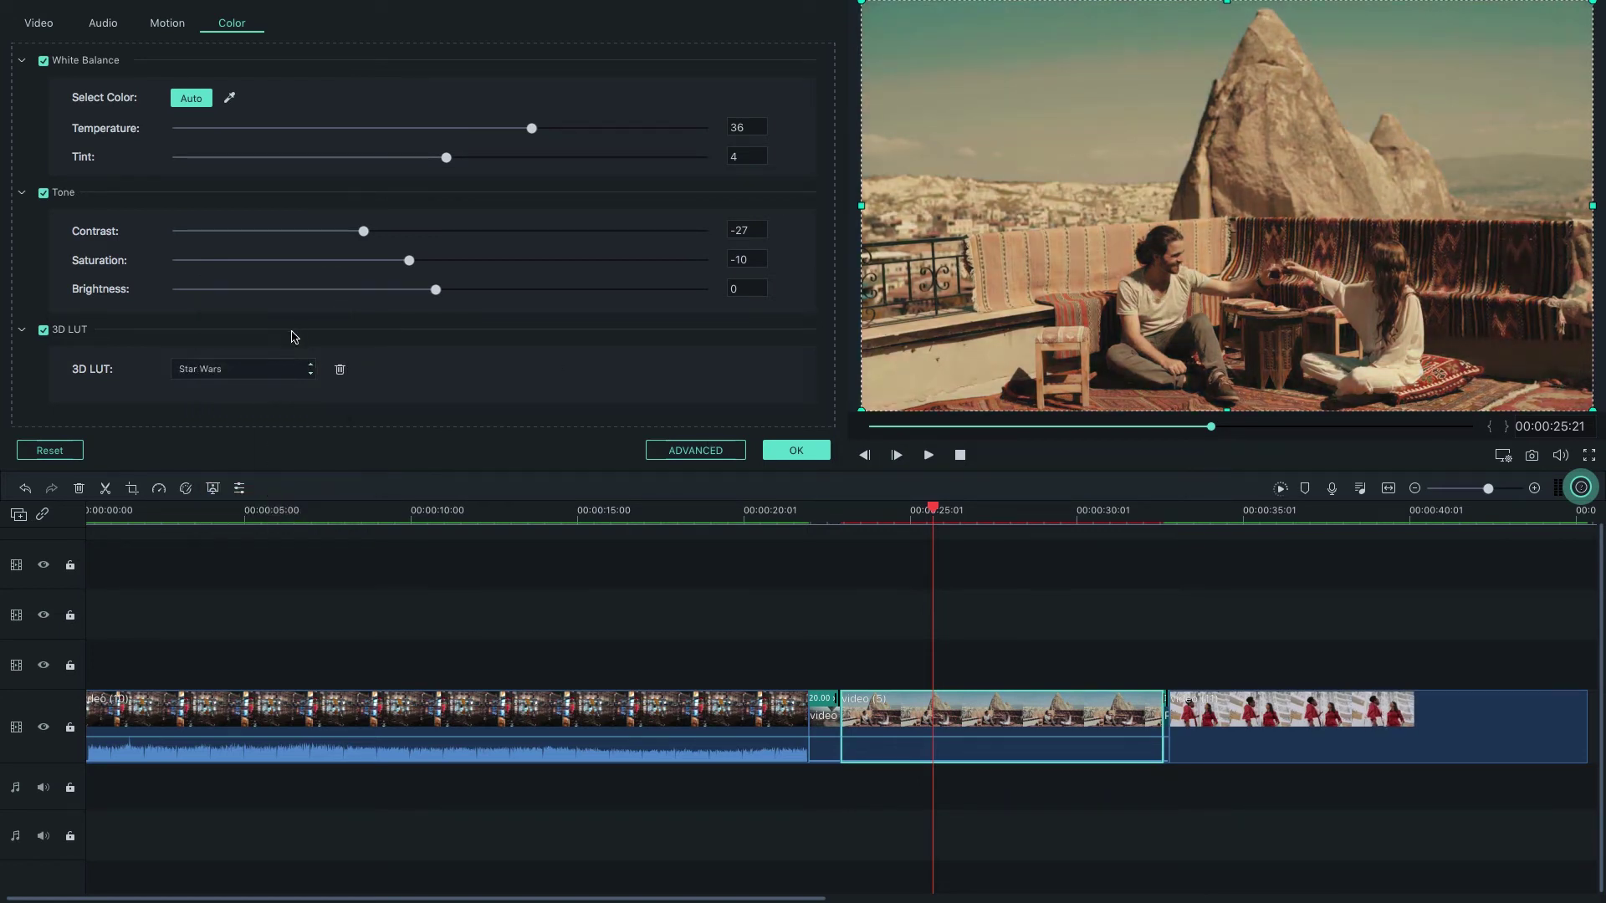
click(244, 369)
click(254, 401)
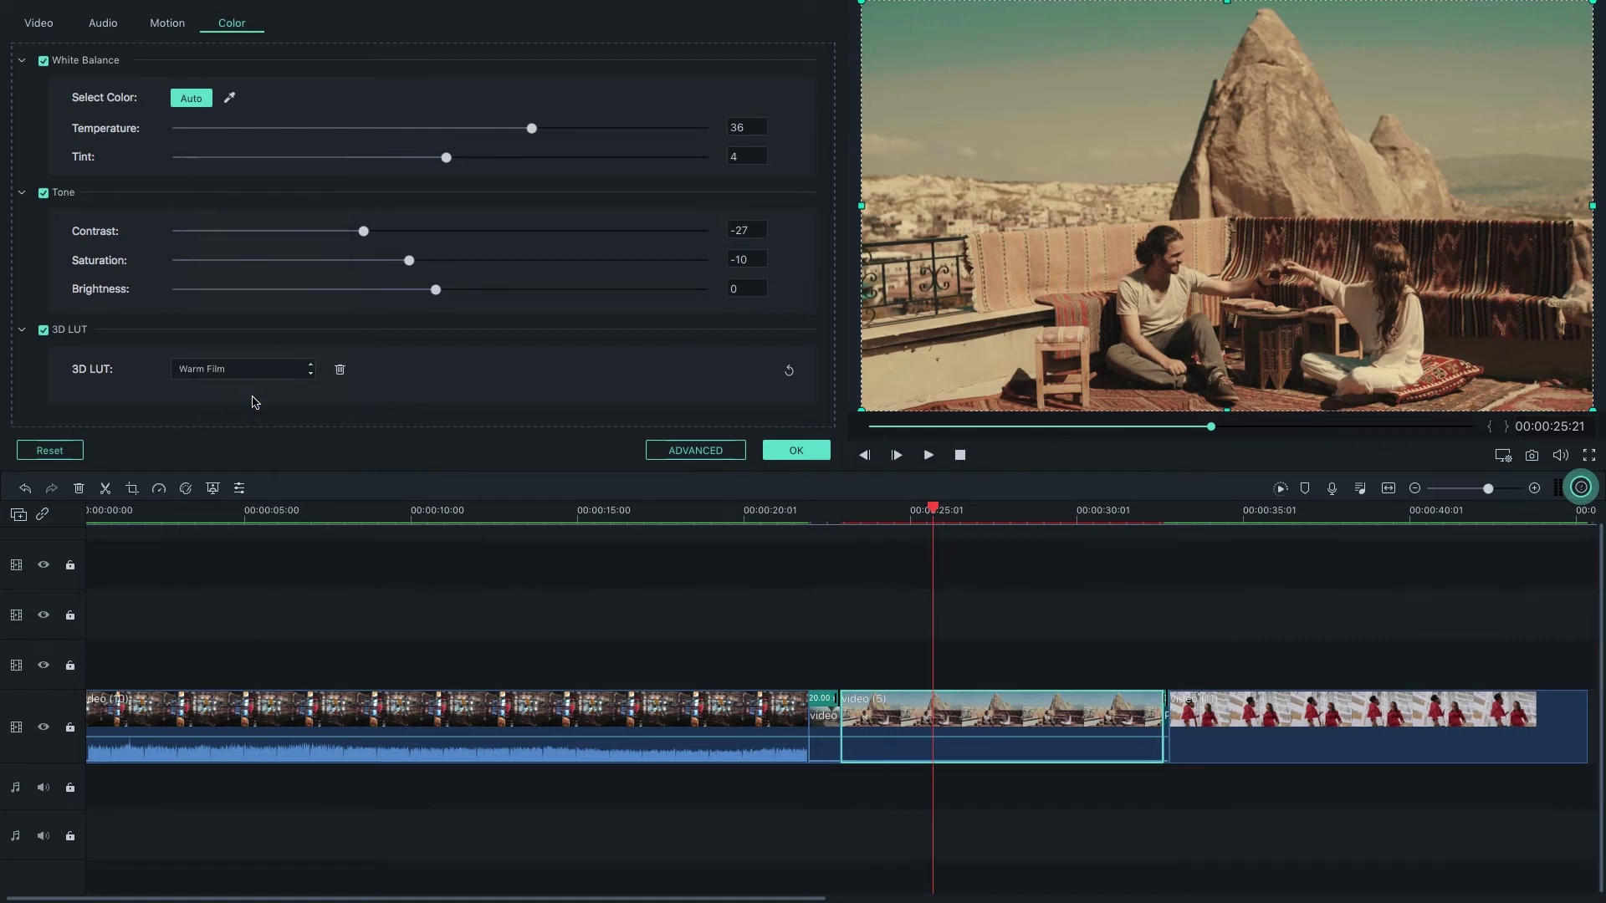
click(254, 371)
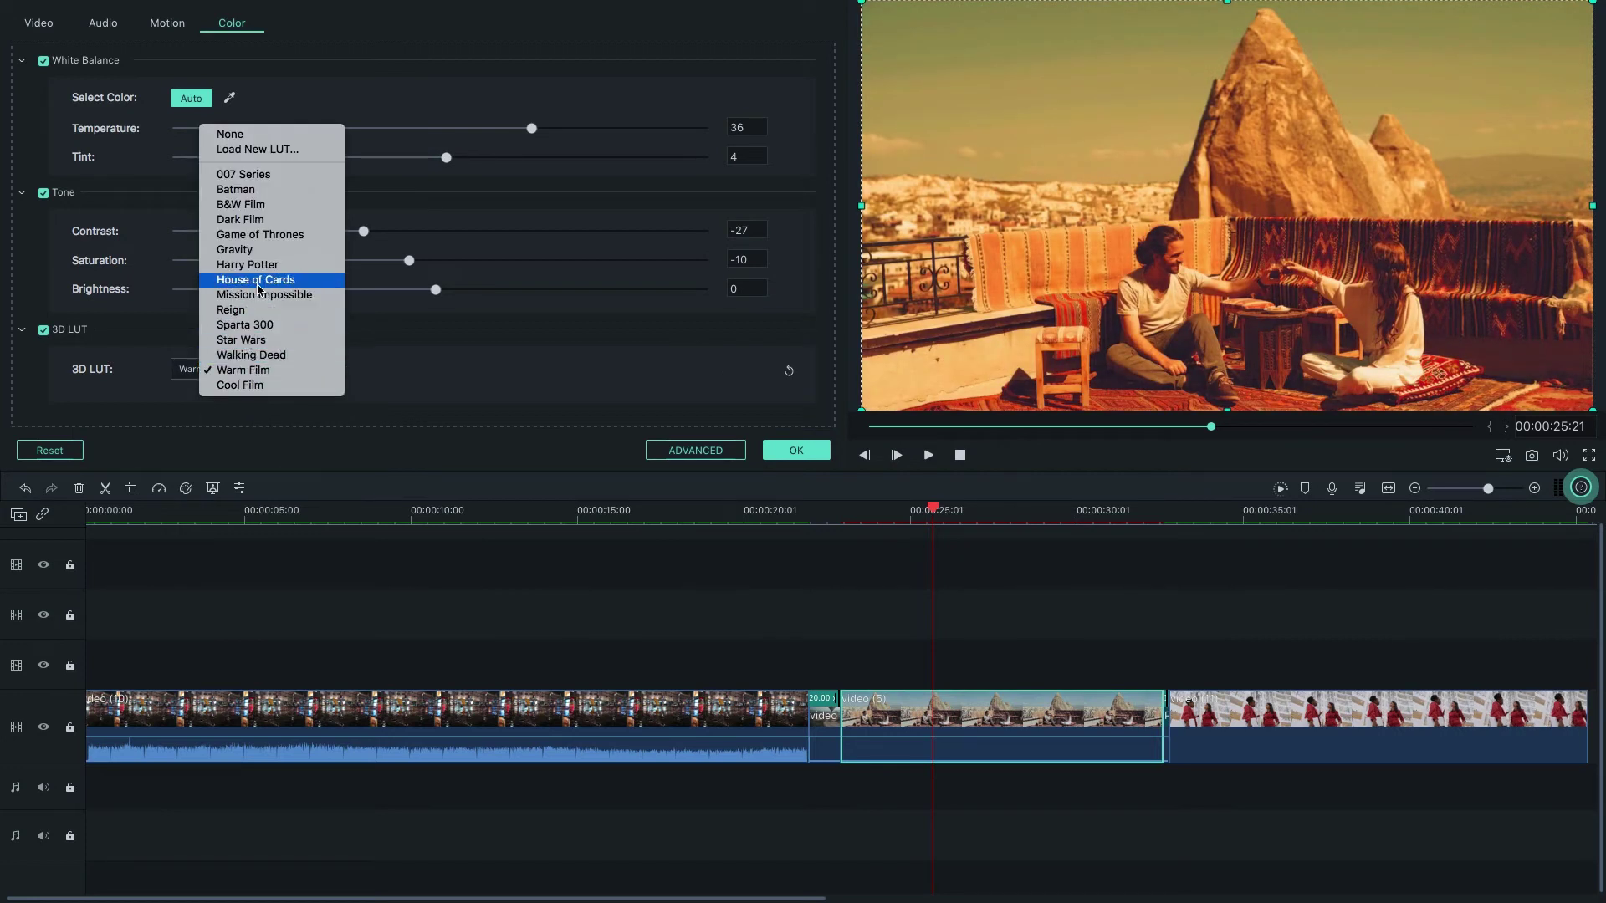
click(259, 253)
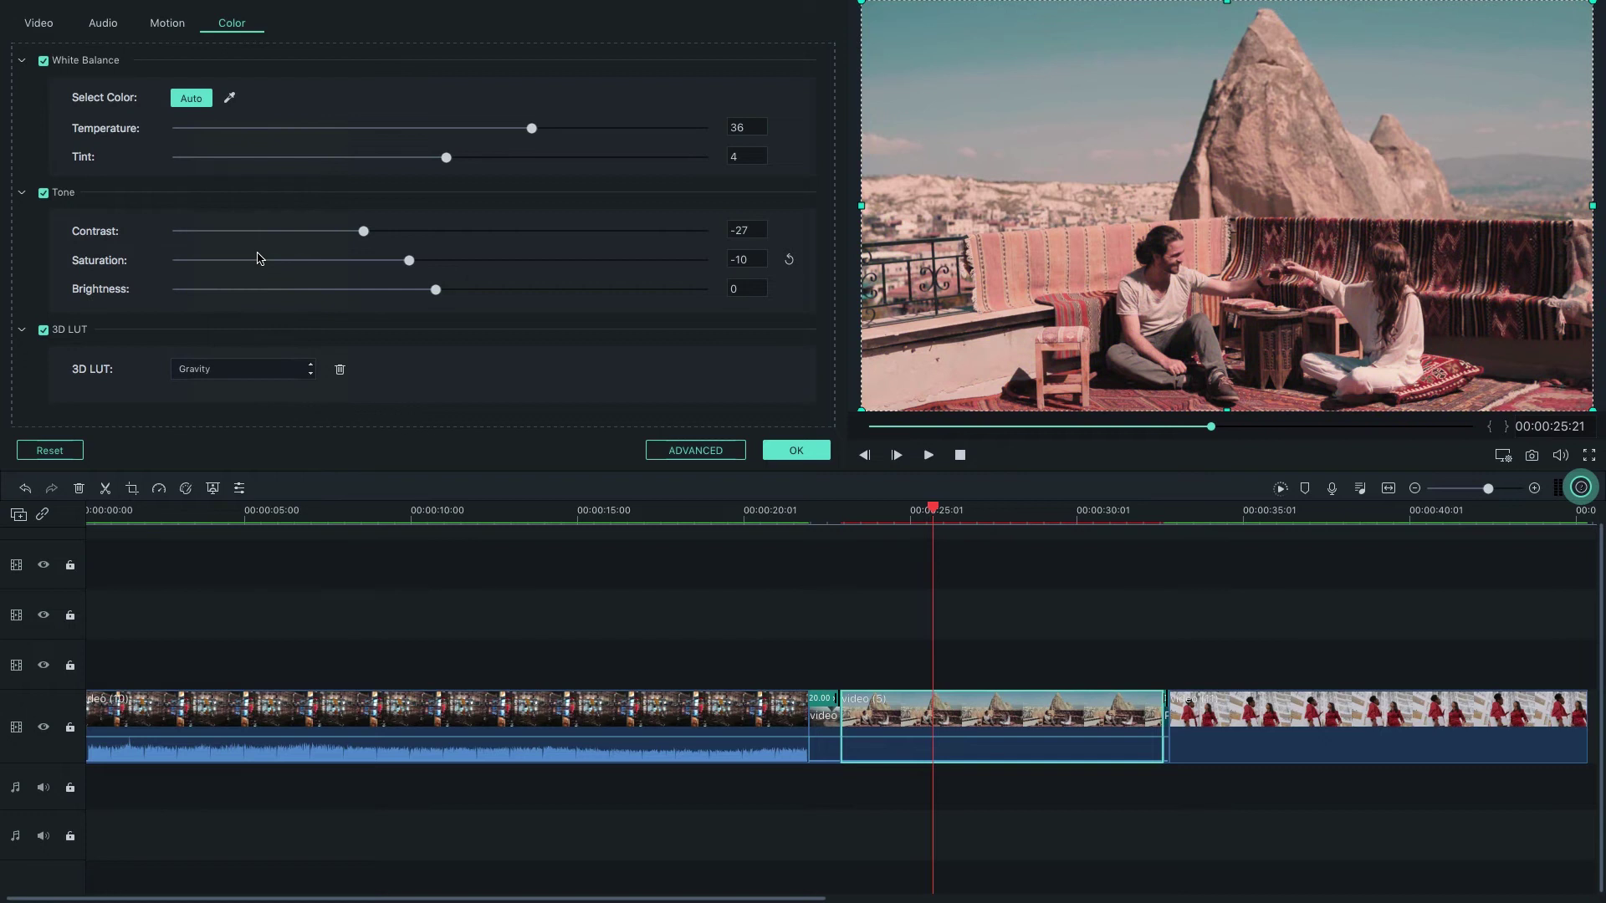
click(265, 371)
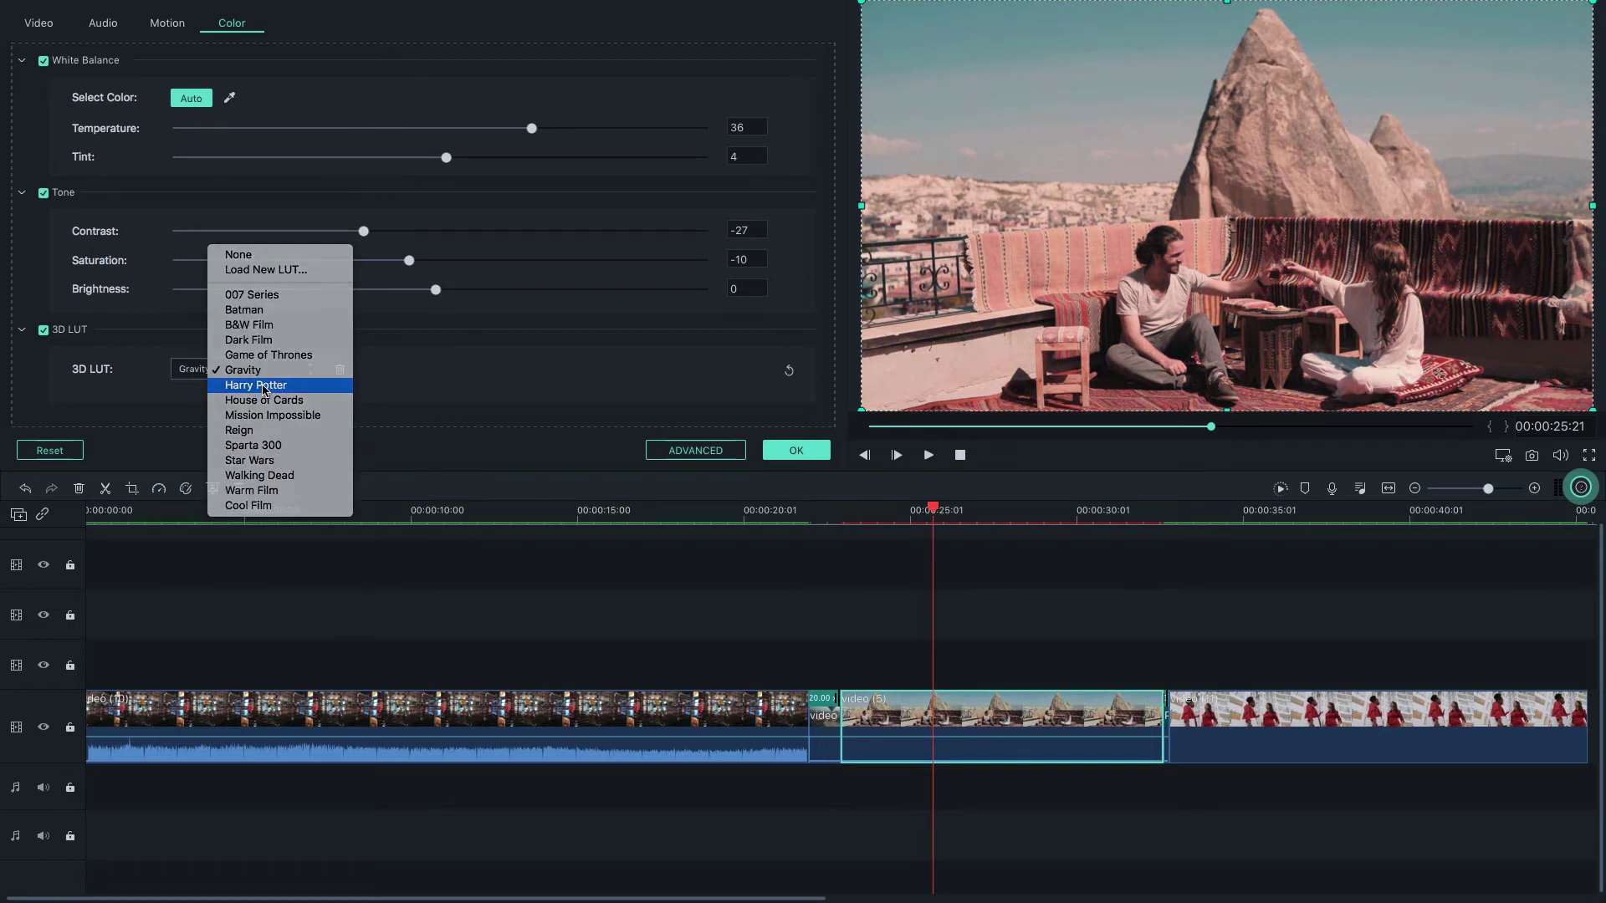
click(264, 386)
click(786, 456)
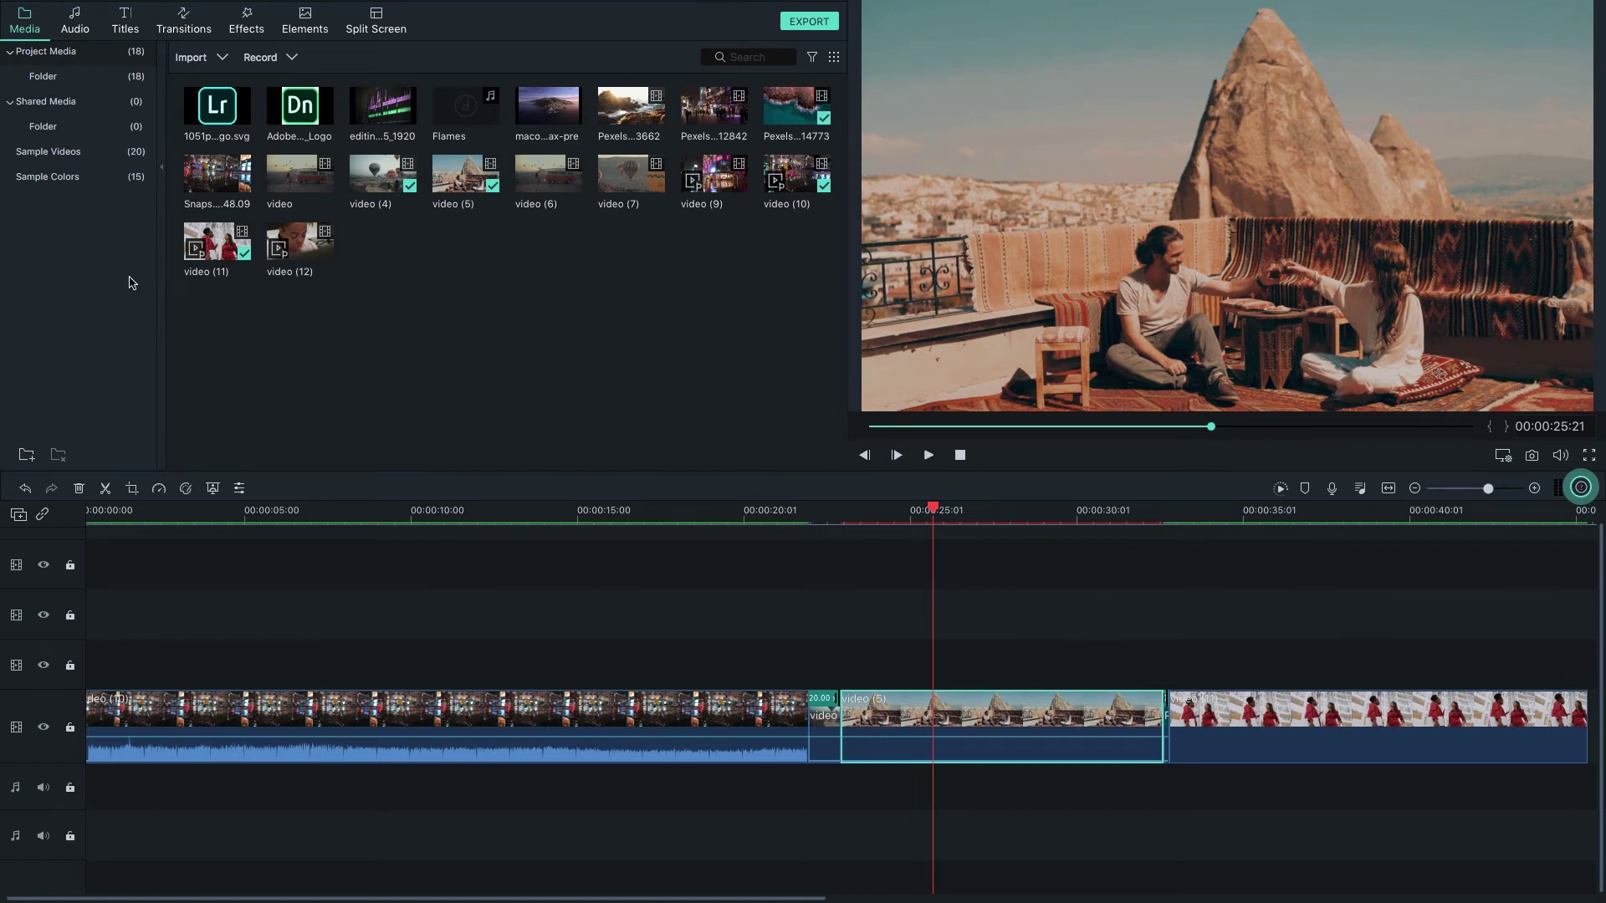
mouse_move(162, 16)
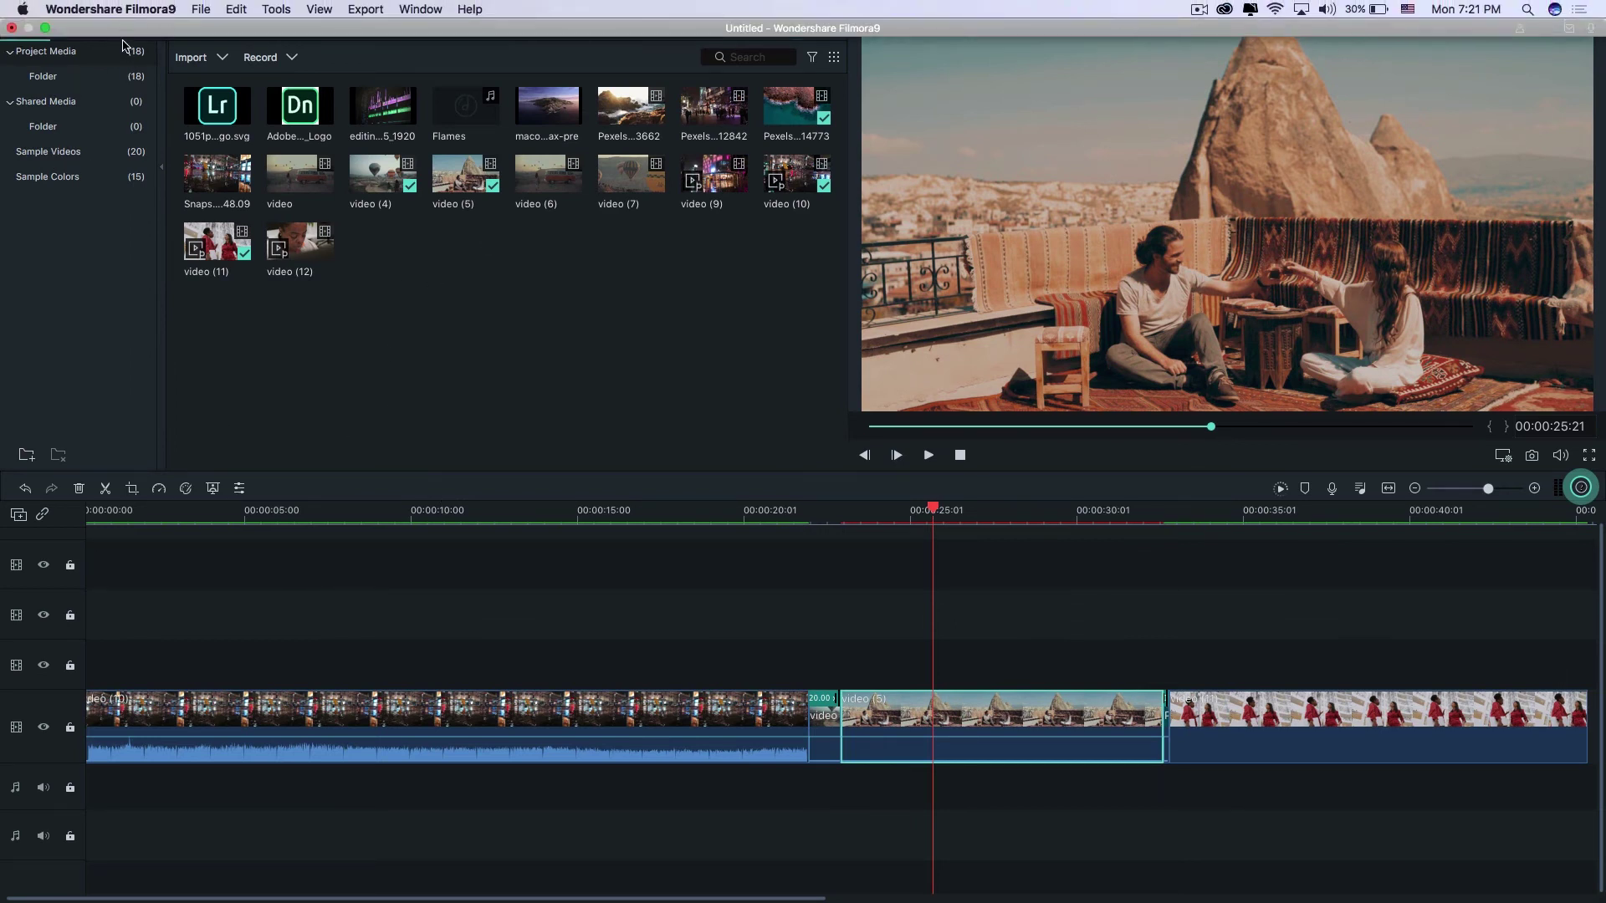
Step: Place the Lower Third 4 title above video (10) around six seconds and preview it
click(126, 19)
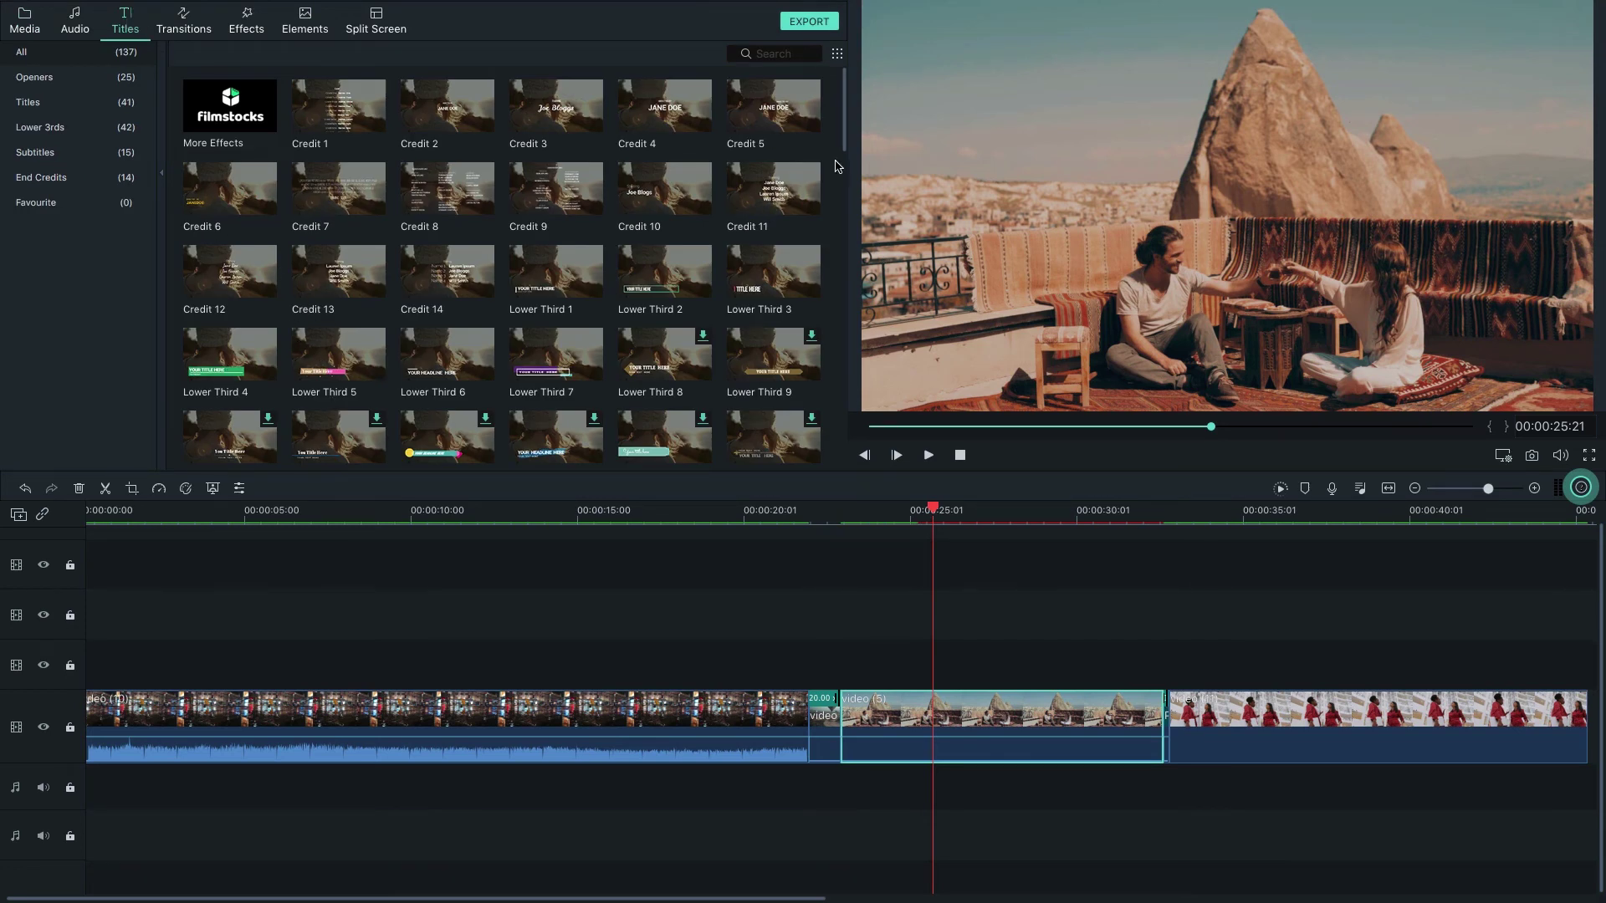
mouse_move(845, 138)
mouse_down()
mouse_move(841, 182)
mouse_move(845, 162)
mouse_up()
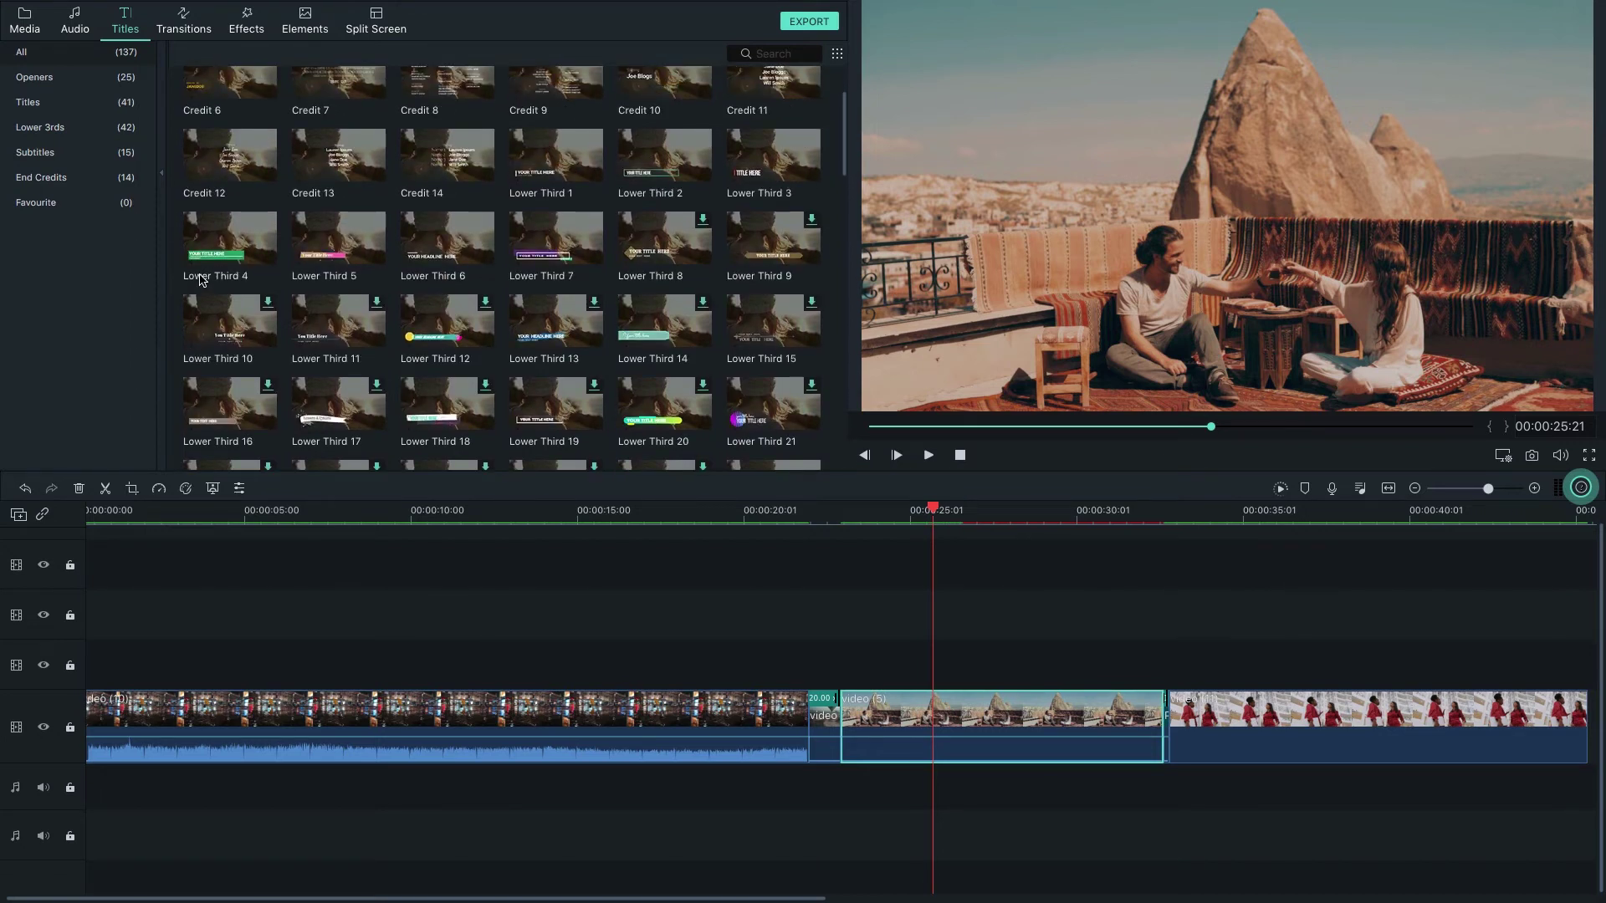
drag(208, 257, 321, 522)
click(302, 517)
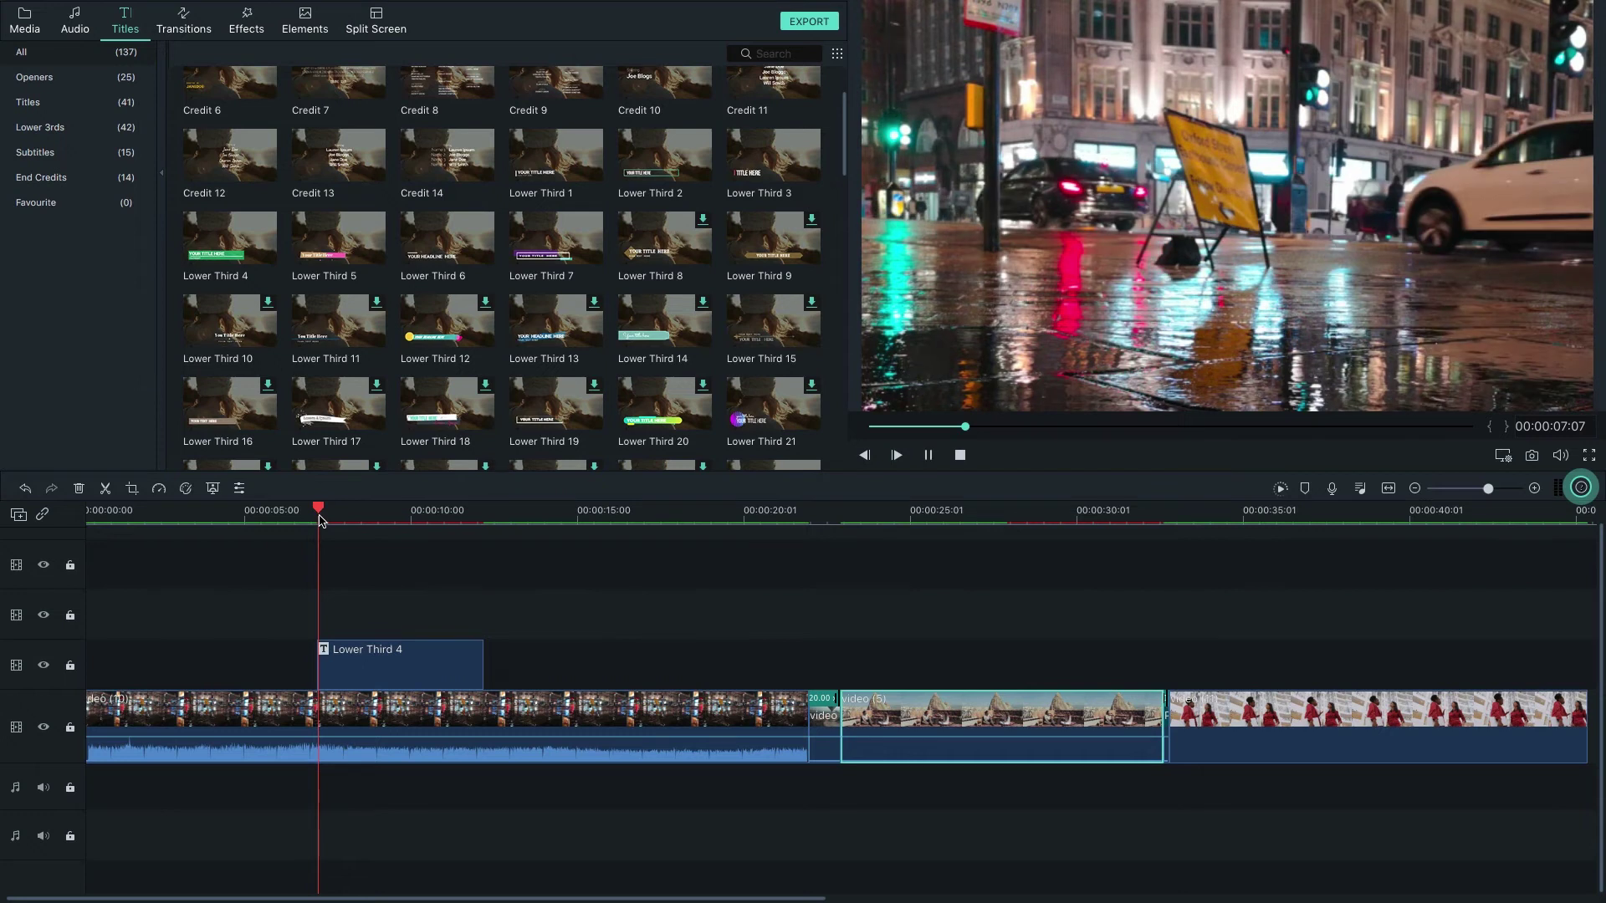
key(space)
click(425, 716)
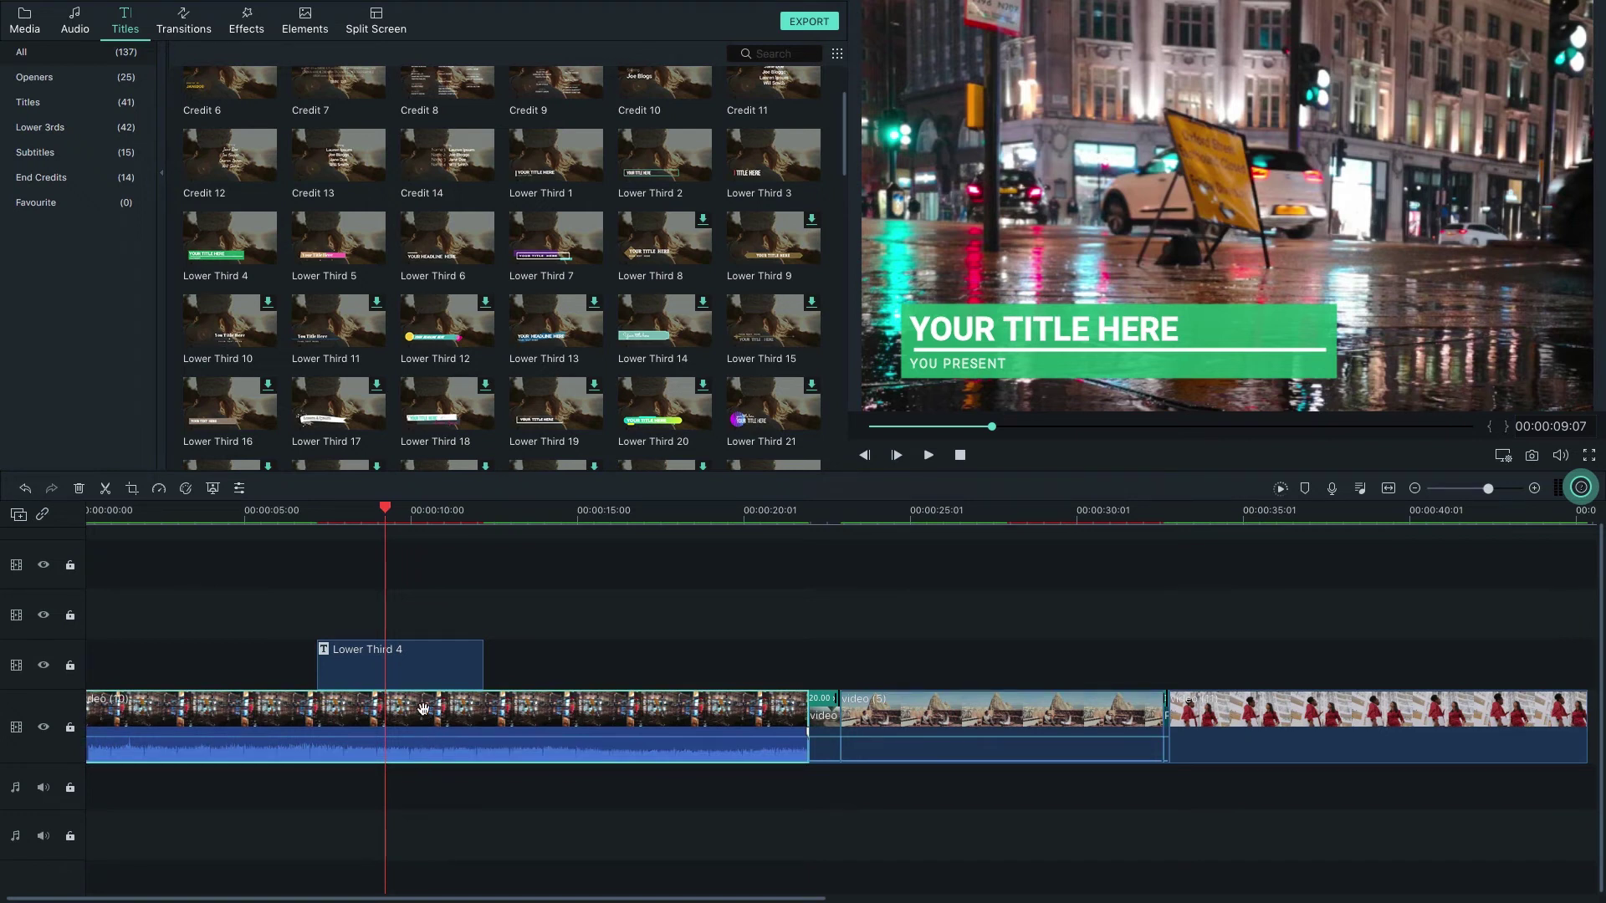
Step: Detach video (10)'s original audio and delete it, leaving the clip silent
right_click(423, 709)
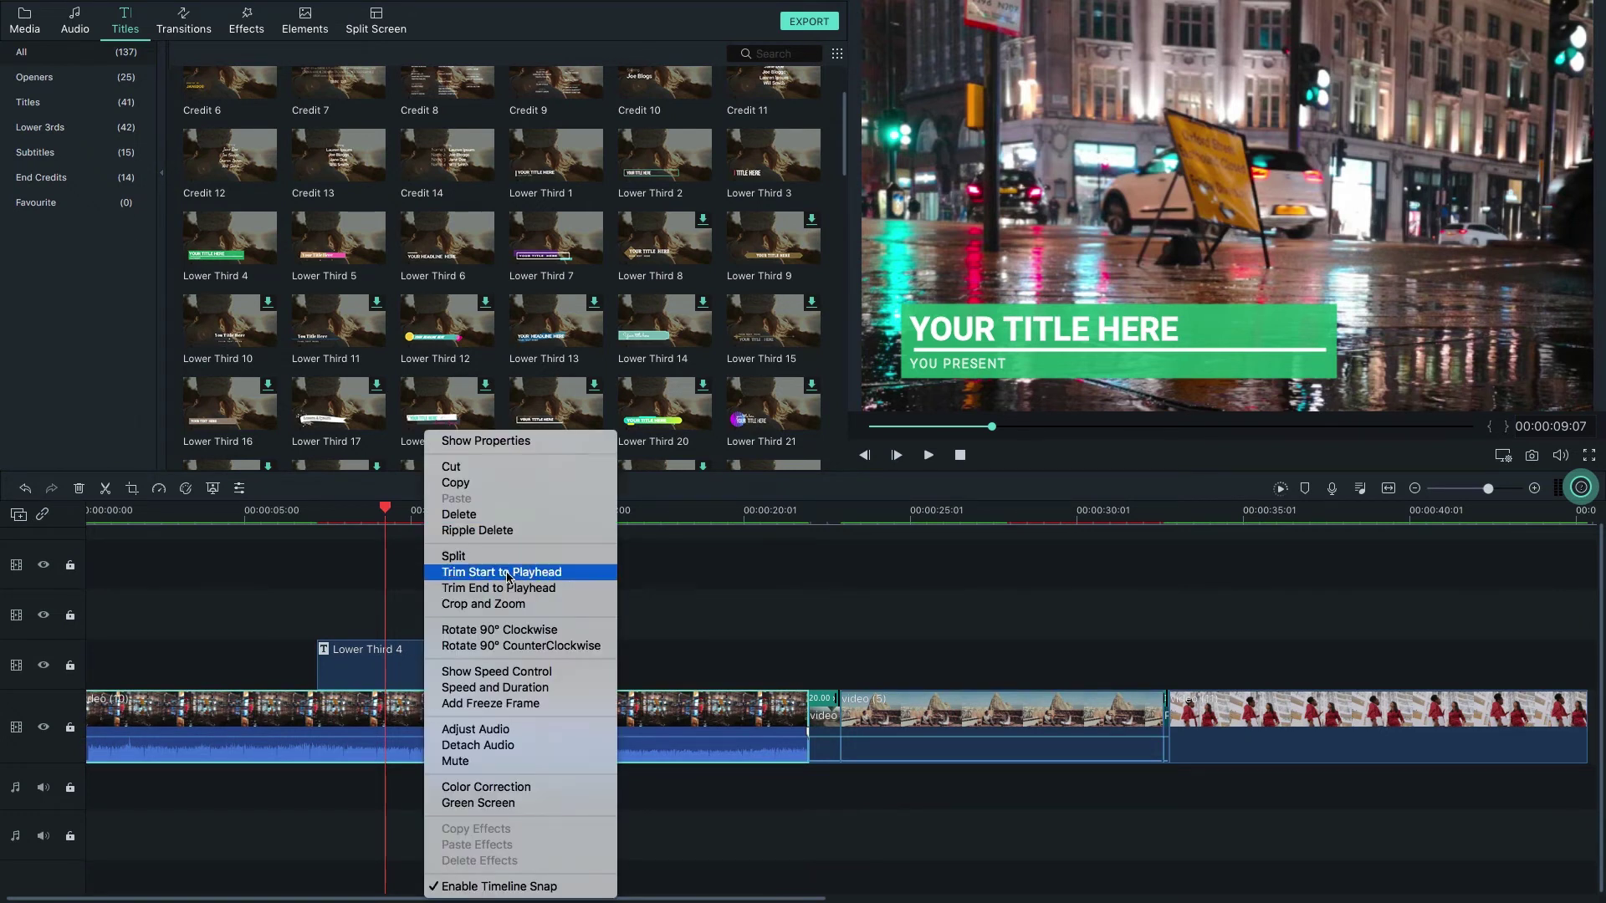
click(478, 748)
click(309, 790)
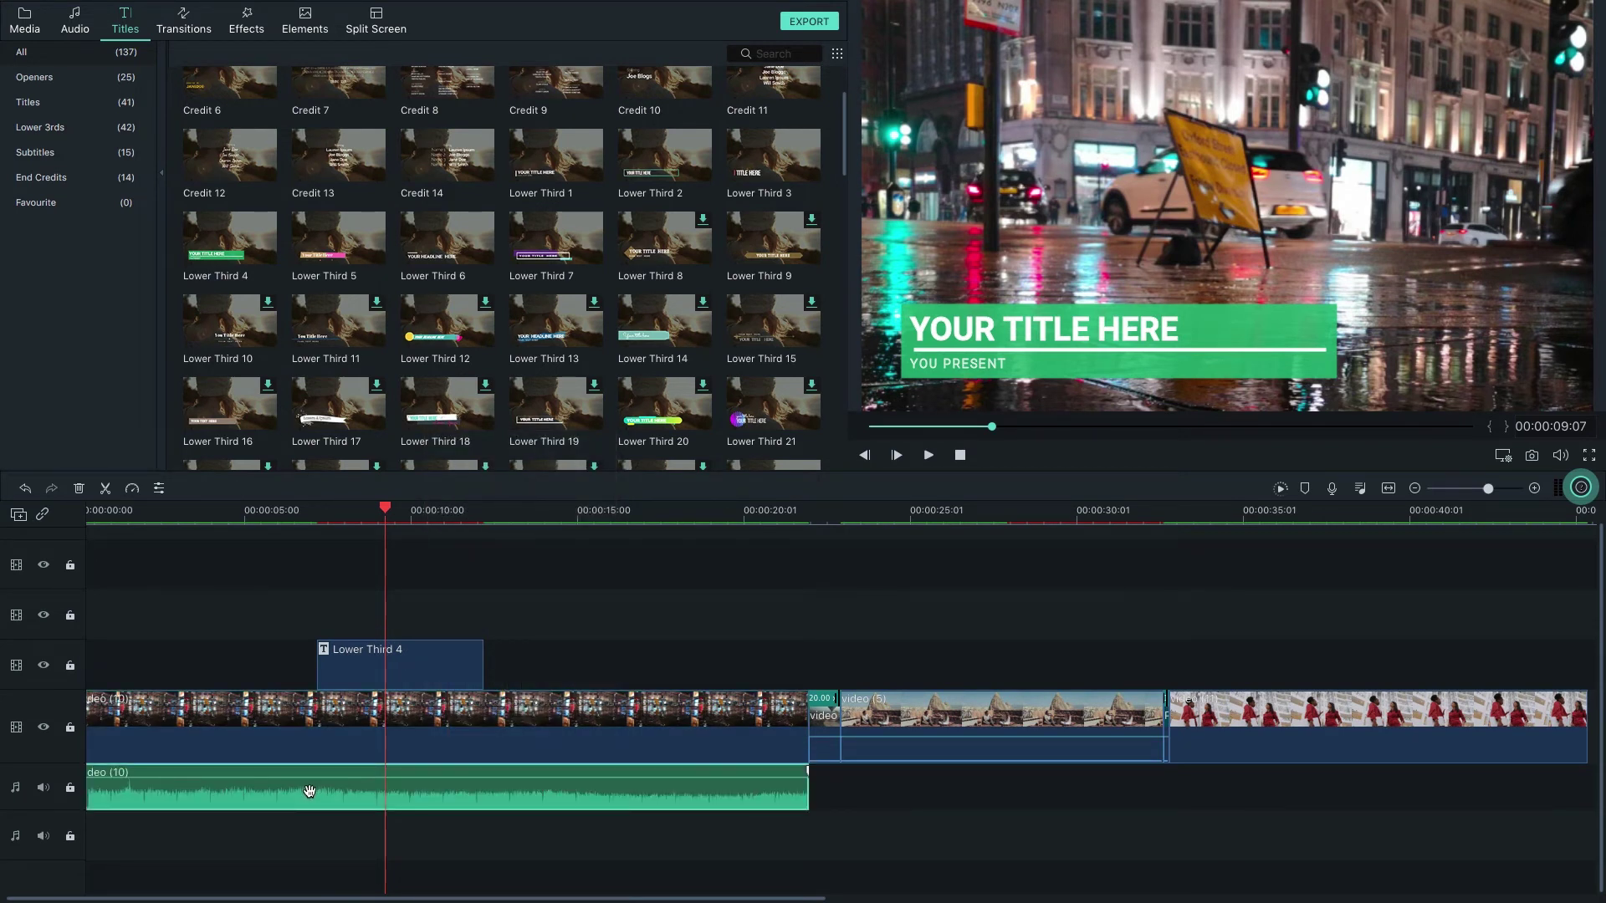
key(Delete)
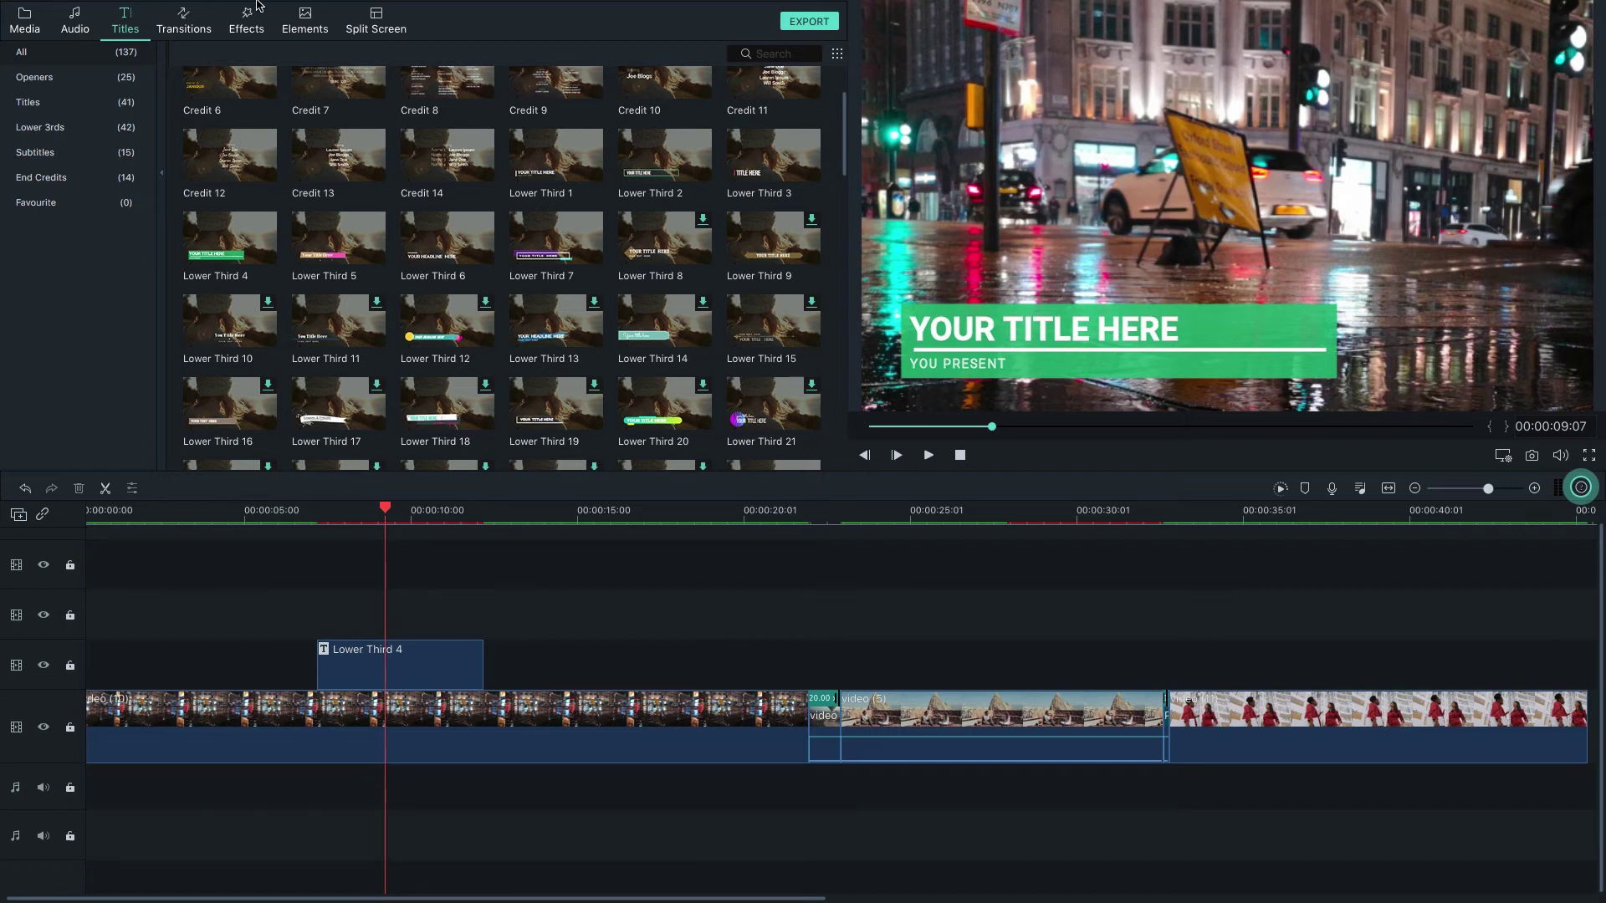
click(76, 27)
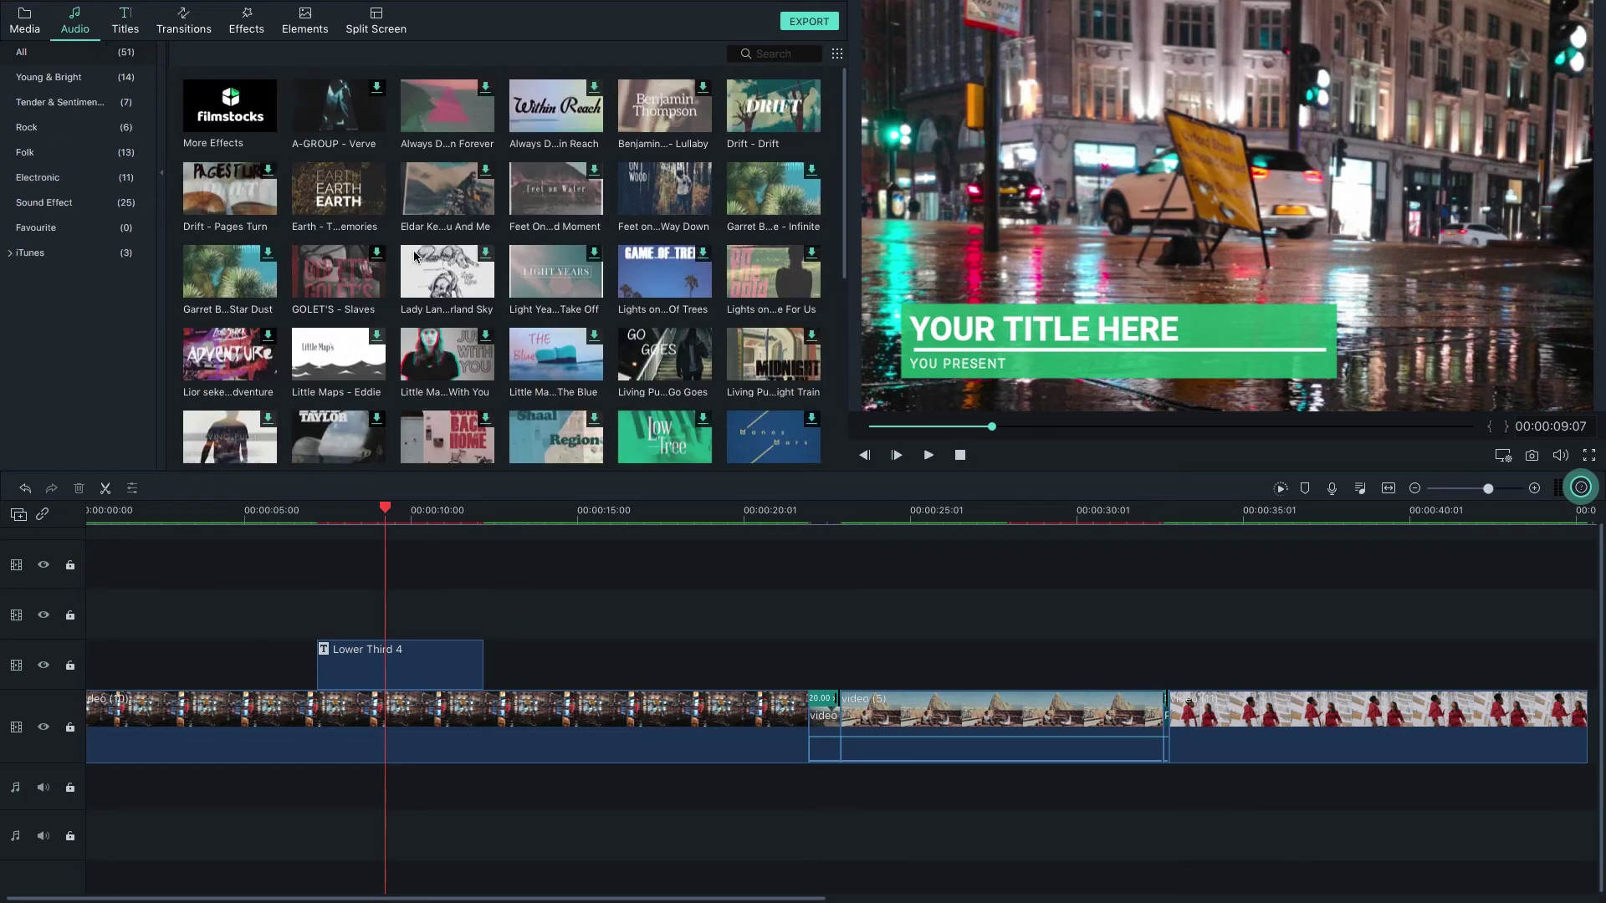
Step: Place the Flames music on audio track 1, starting at 0:00
click(20, 18)
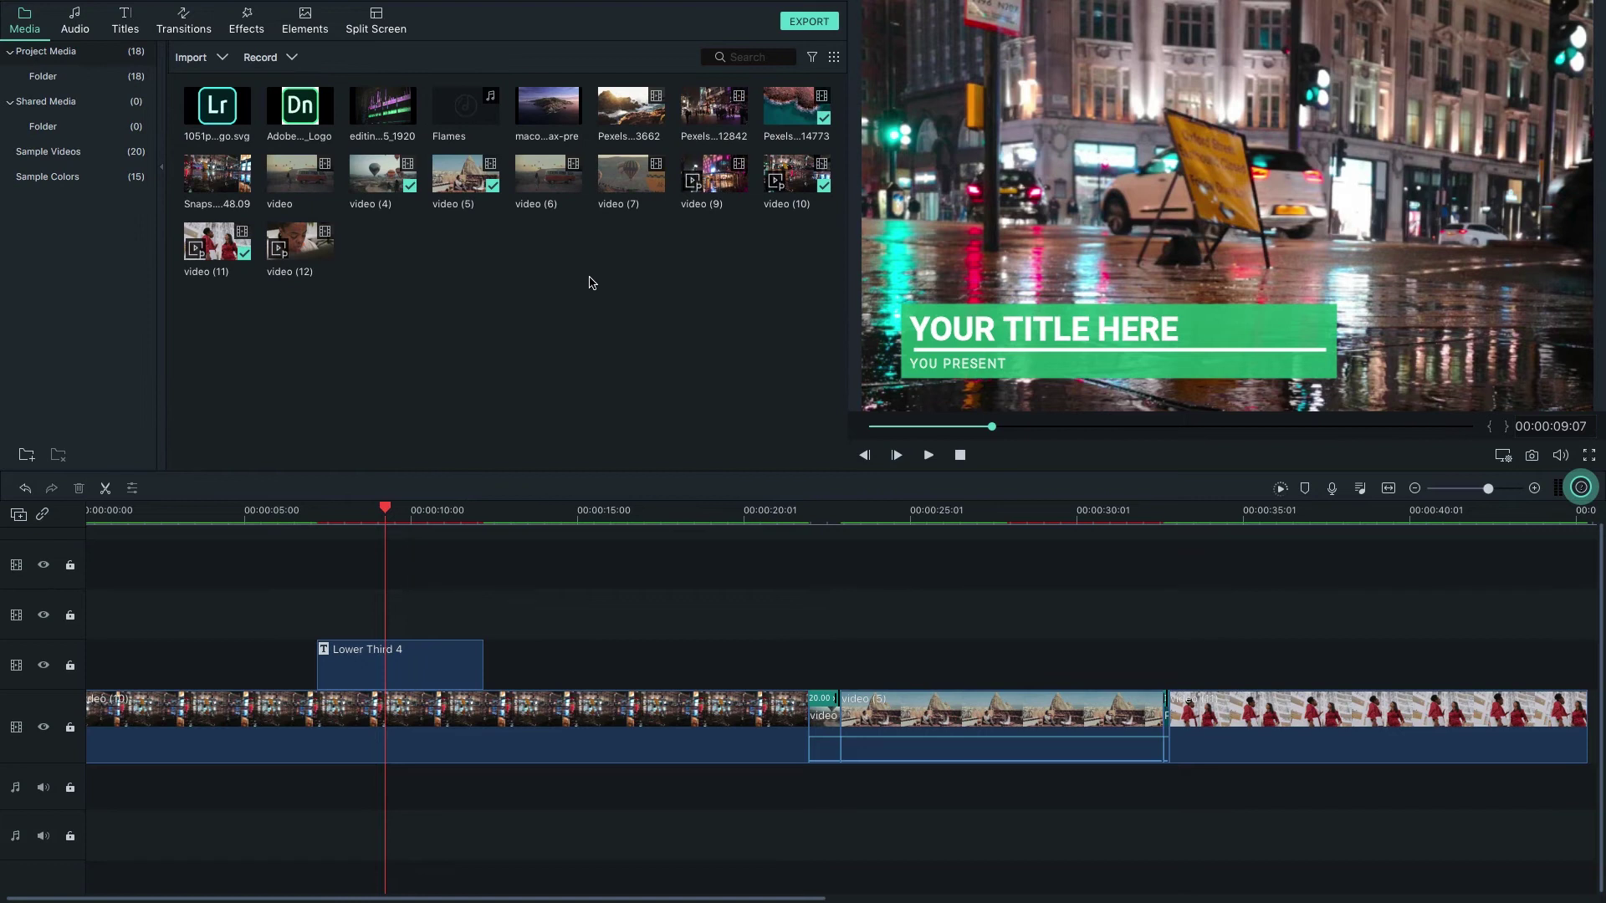
click(452, 114)
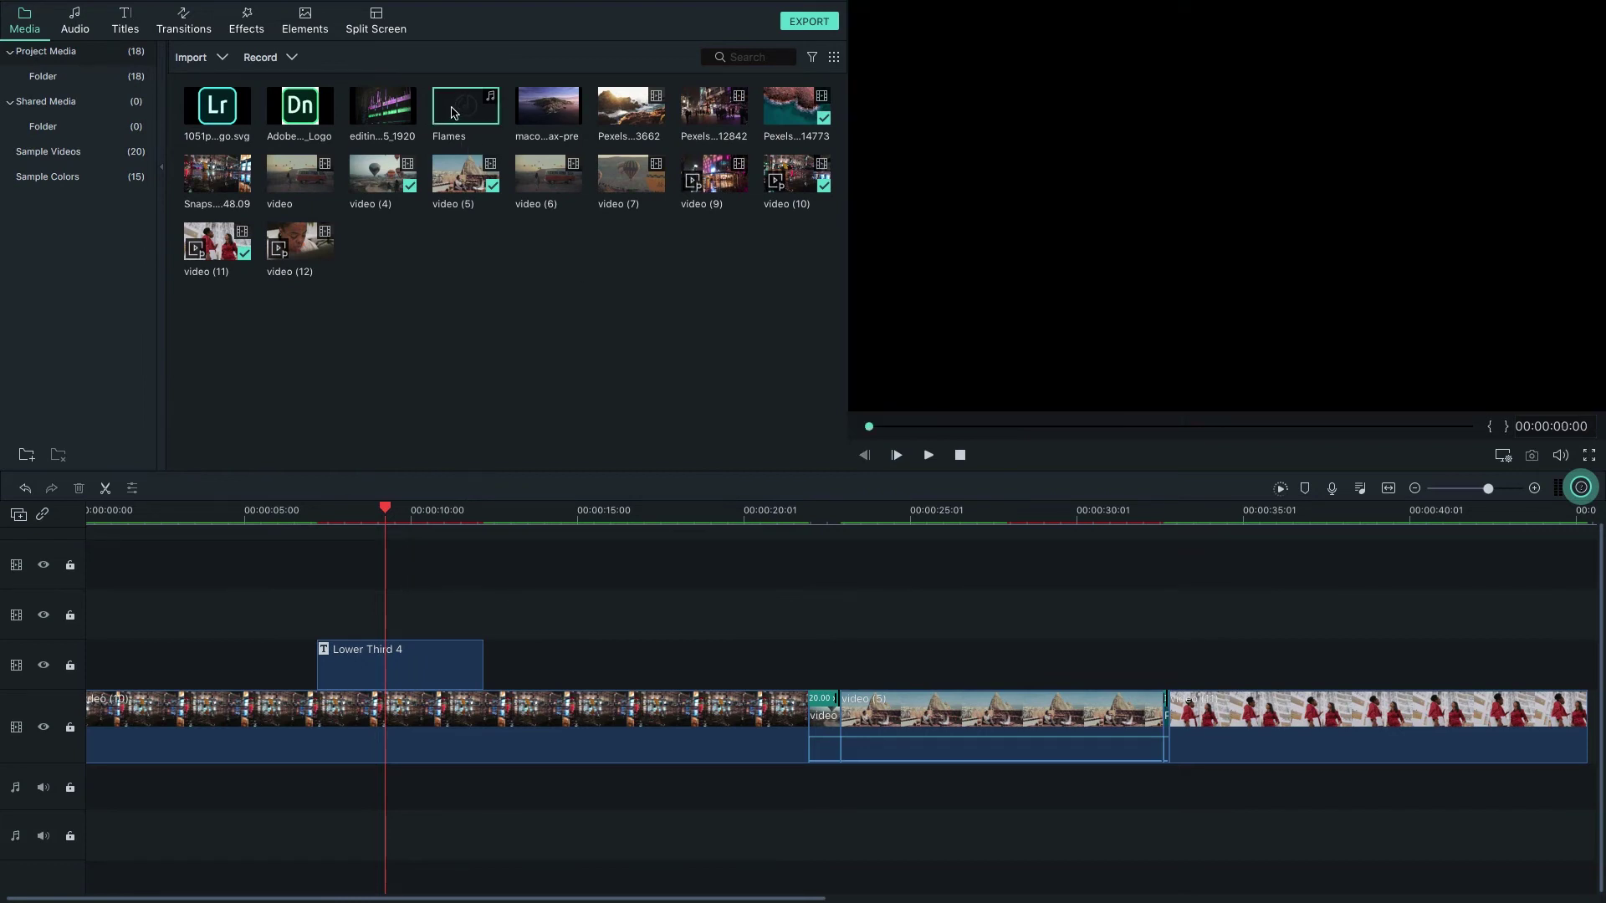
drag(451, 114, 171, 824)
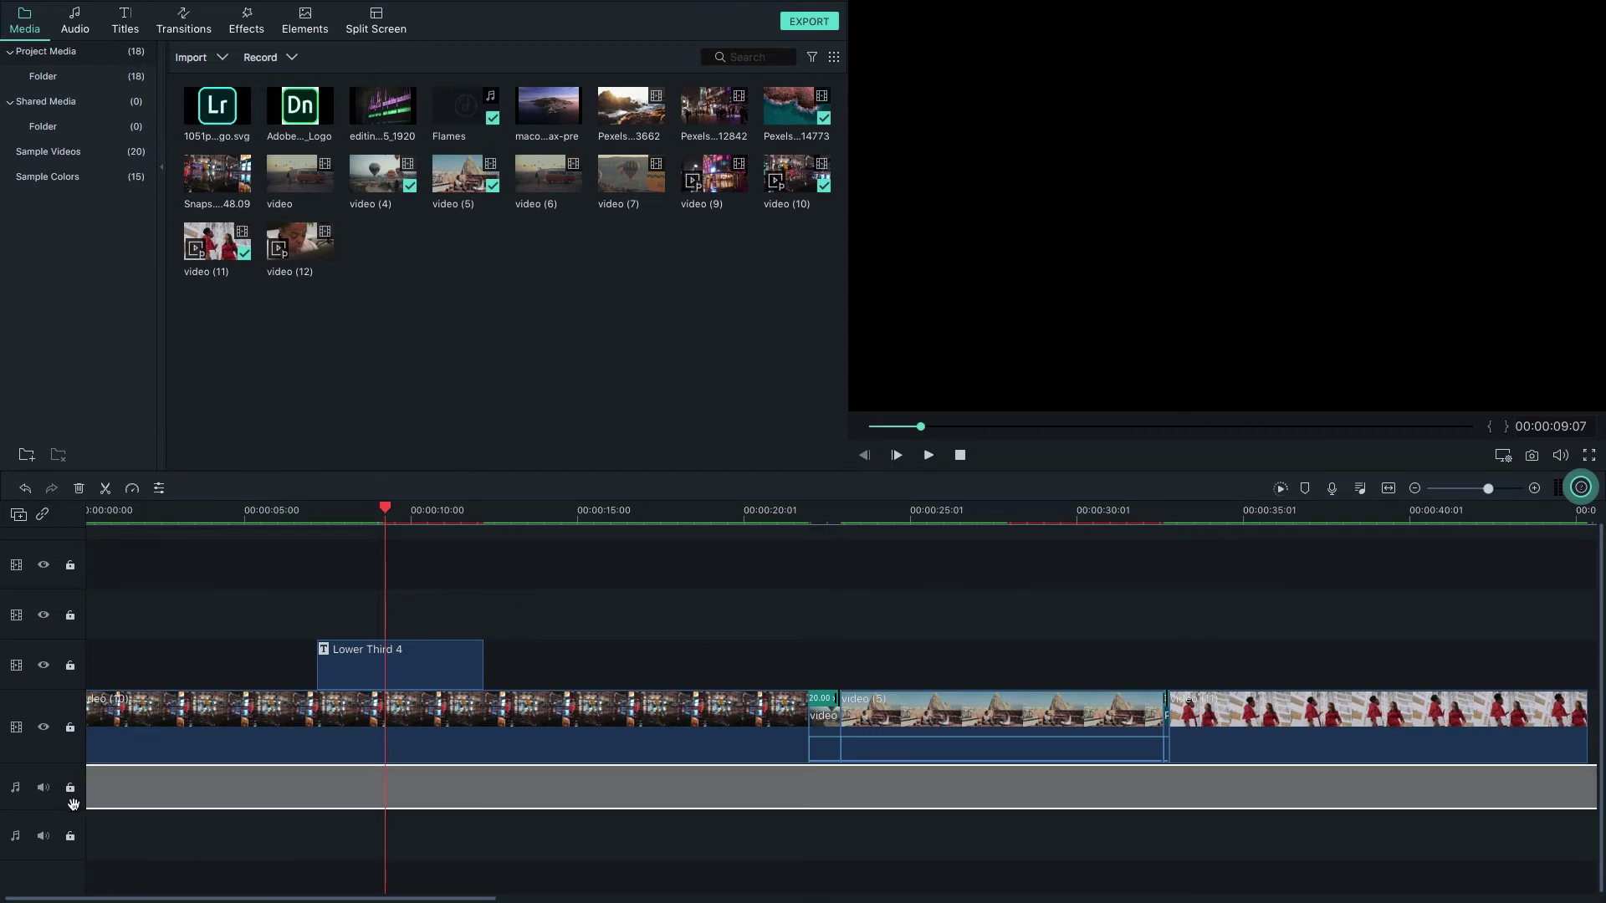
click(1433, 491)
drag(1433, 492, 1455, 493)
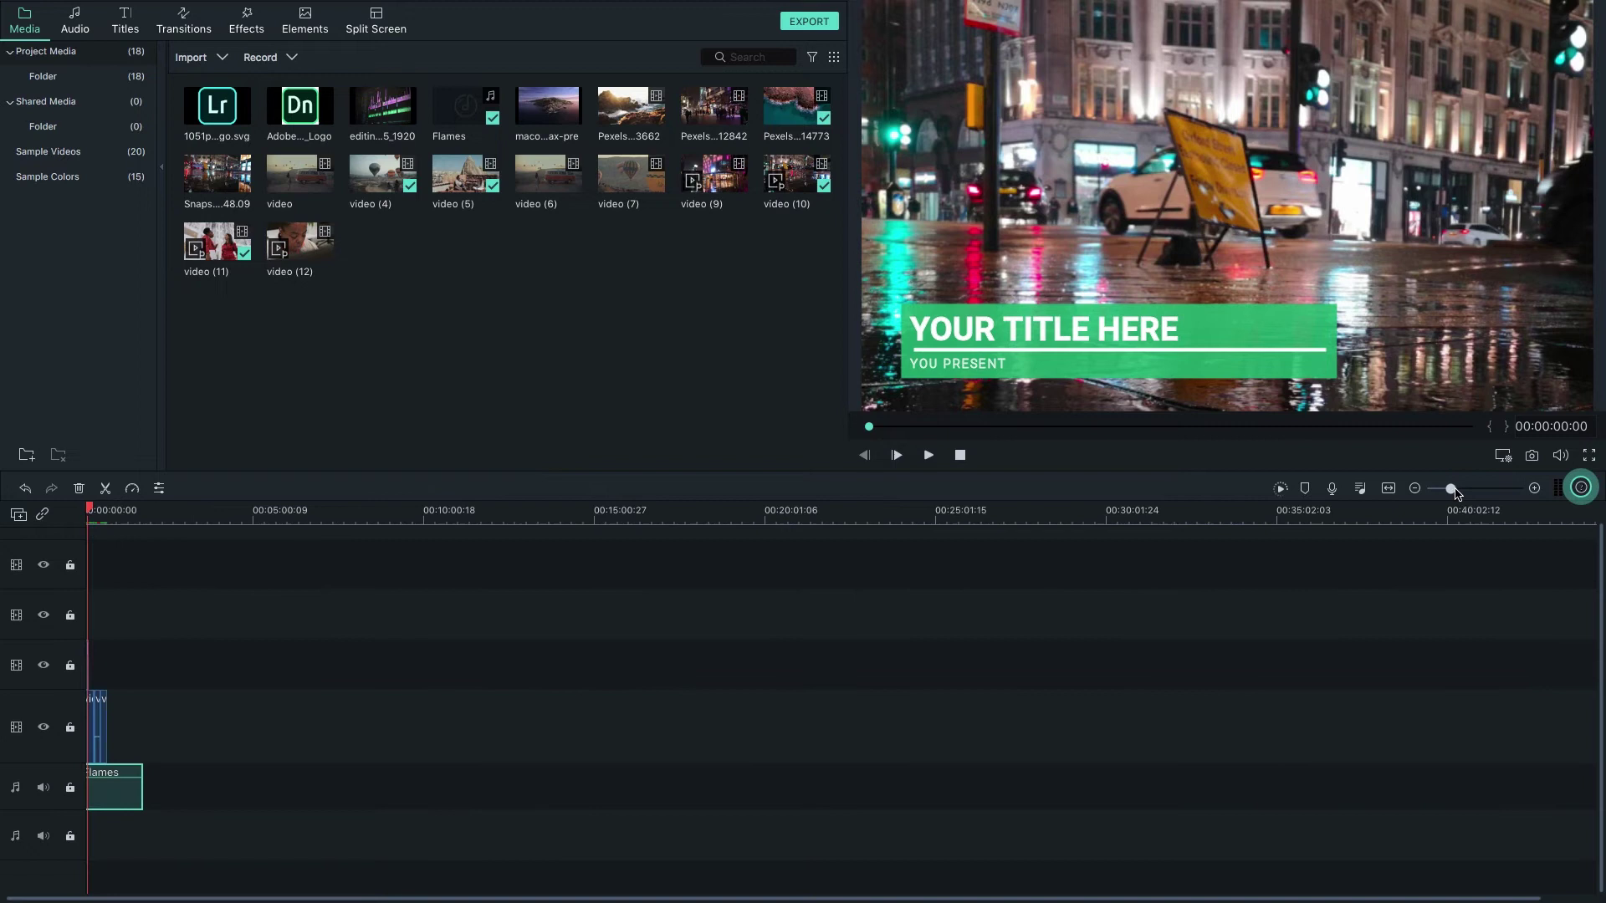
drag(143, 790, 93, 791)
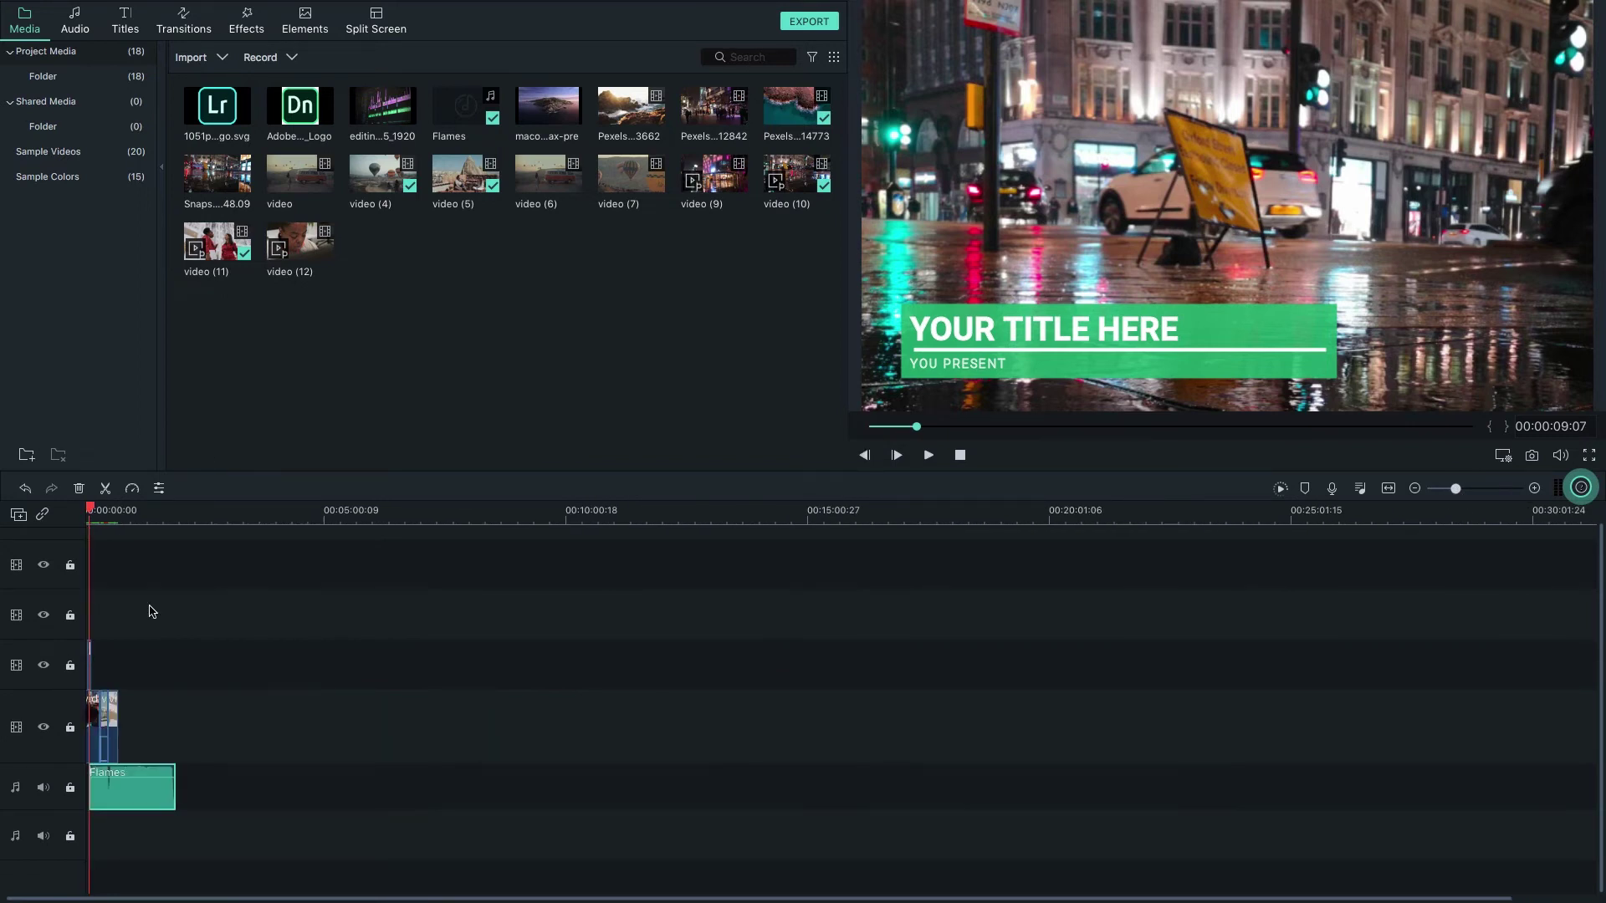
click(1533, 488)
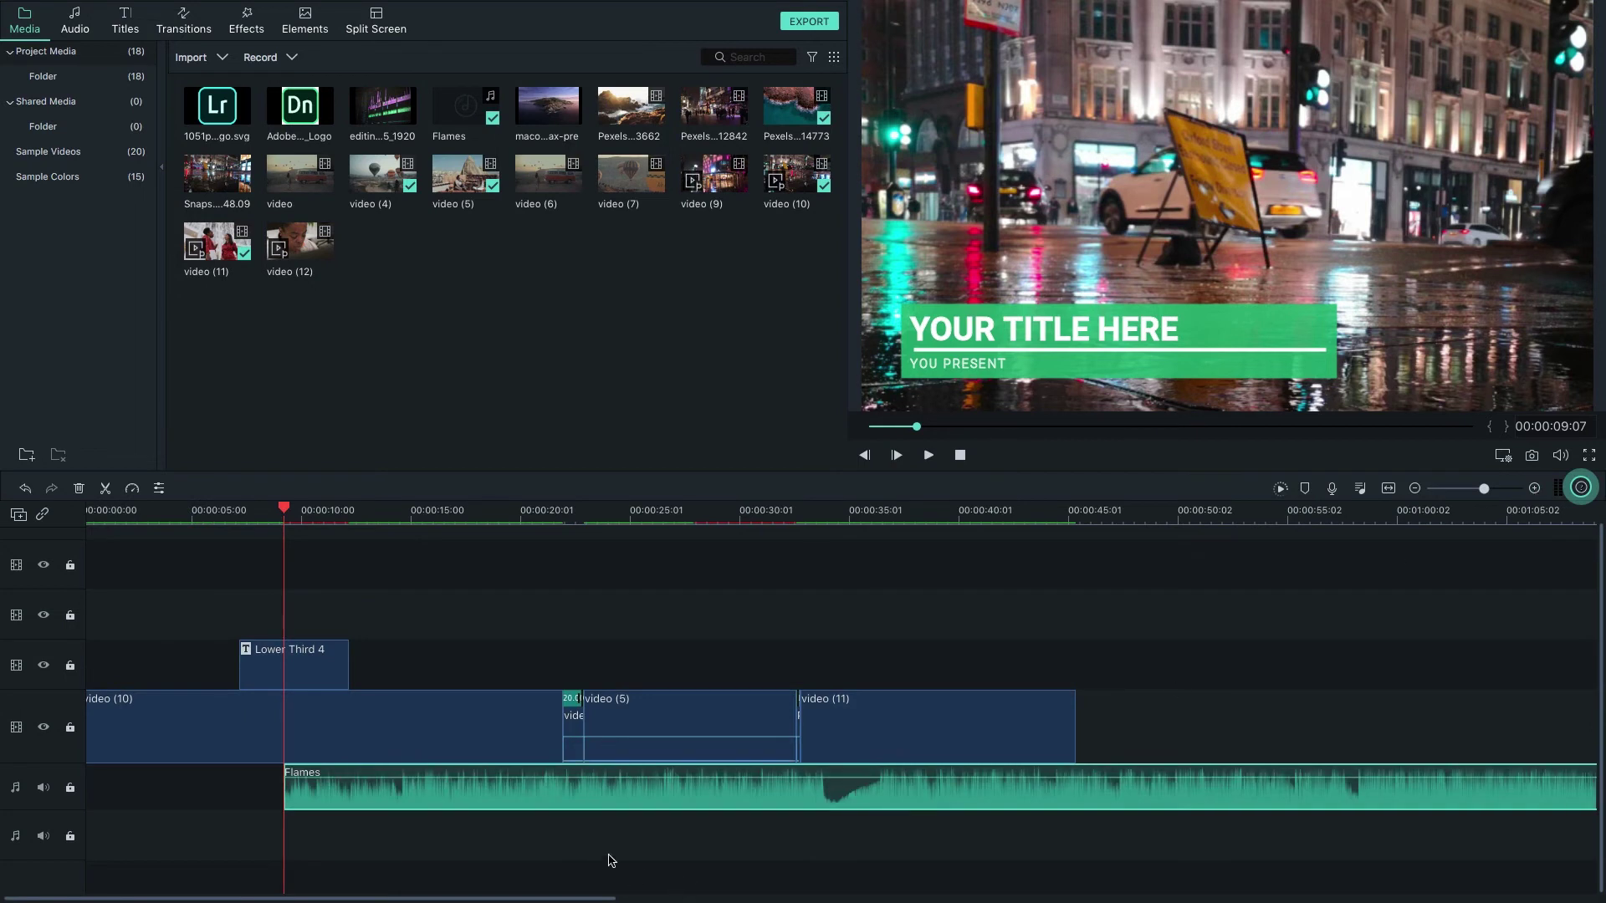
drag(634, 792, 334, 801)
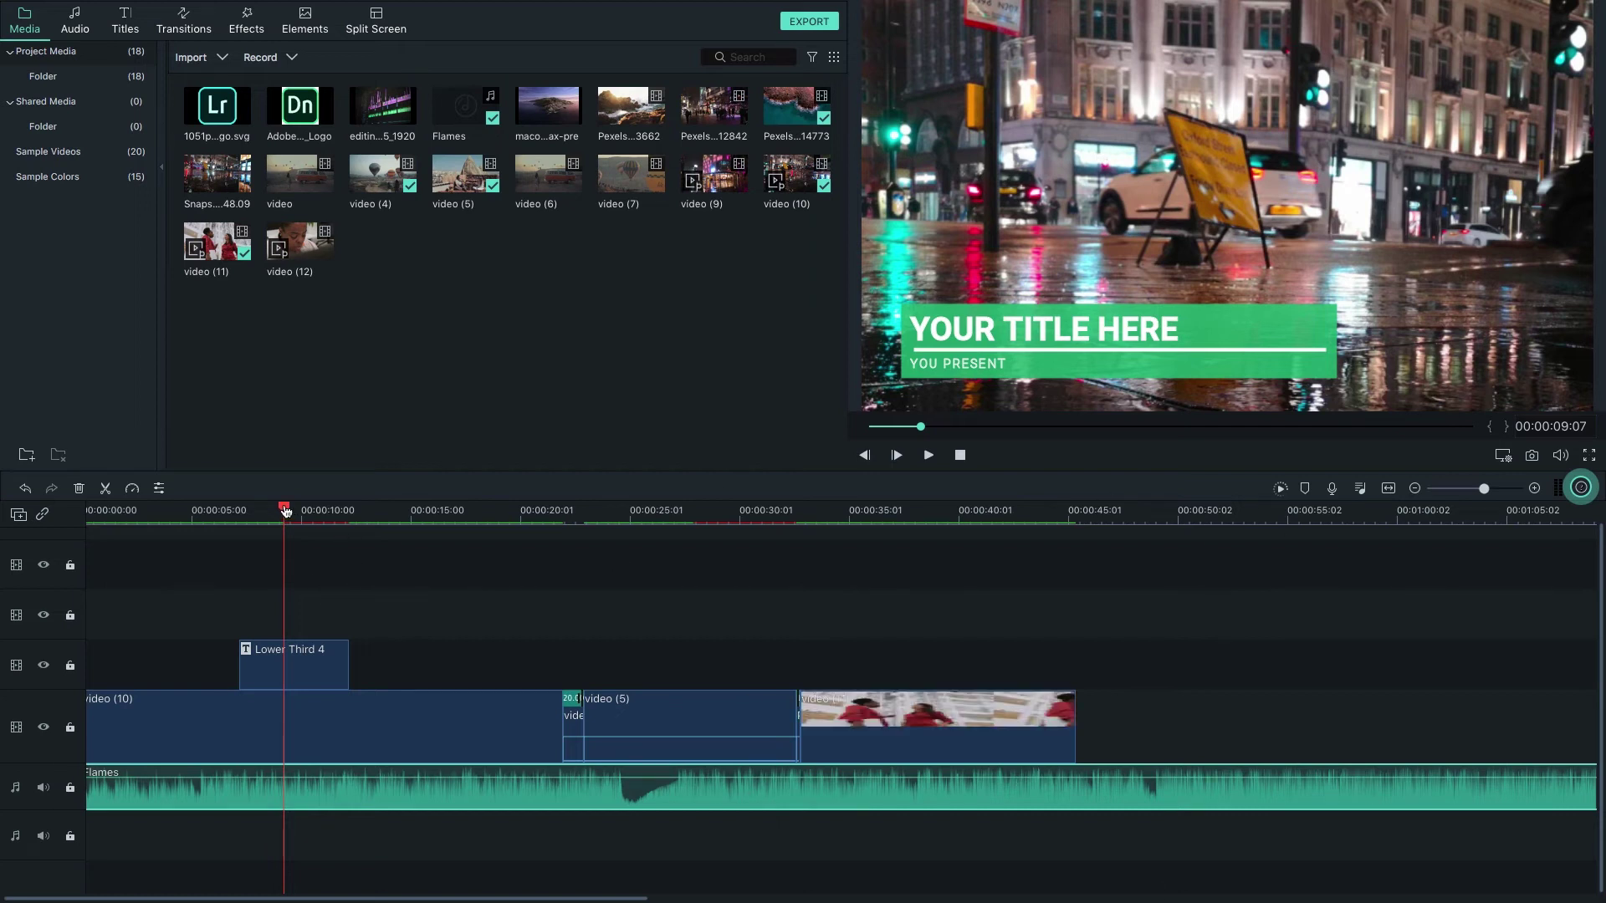
drag(285, 512, 942, 512)
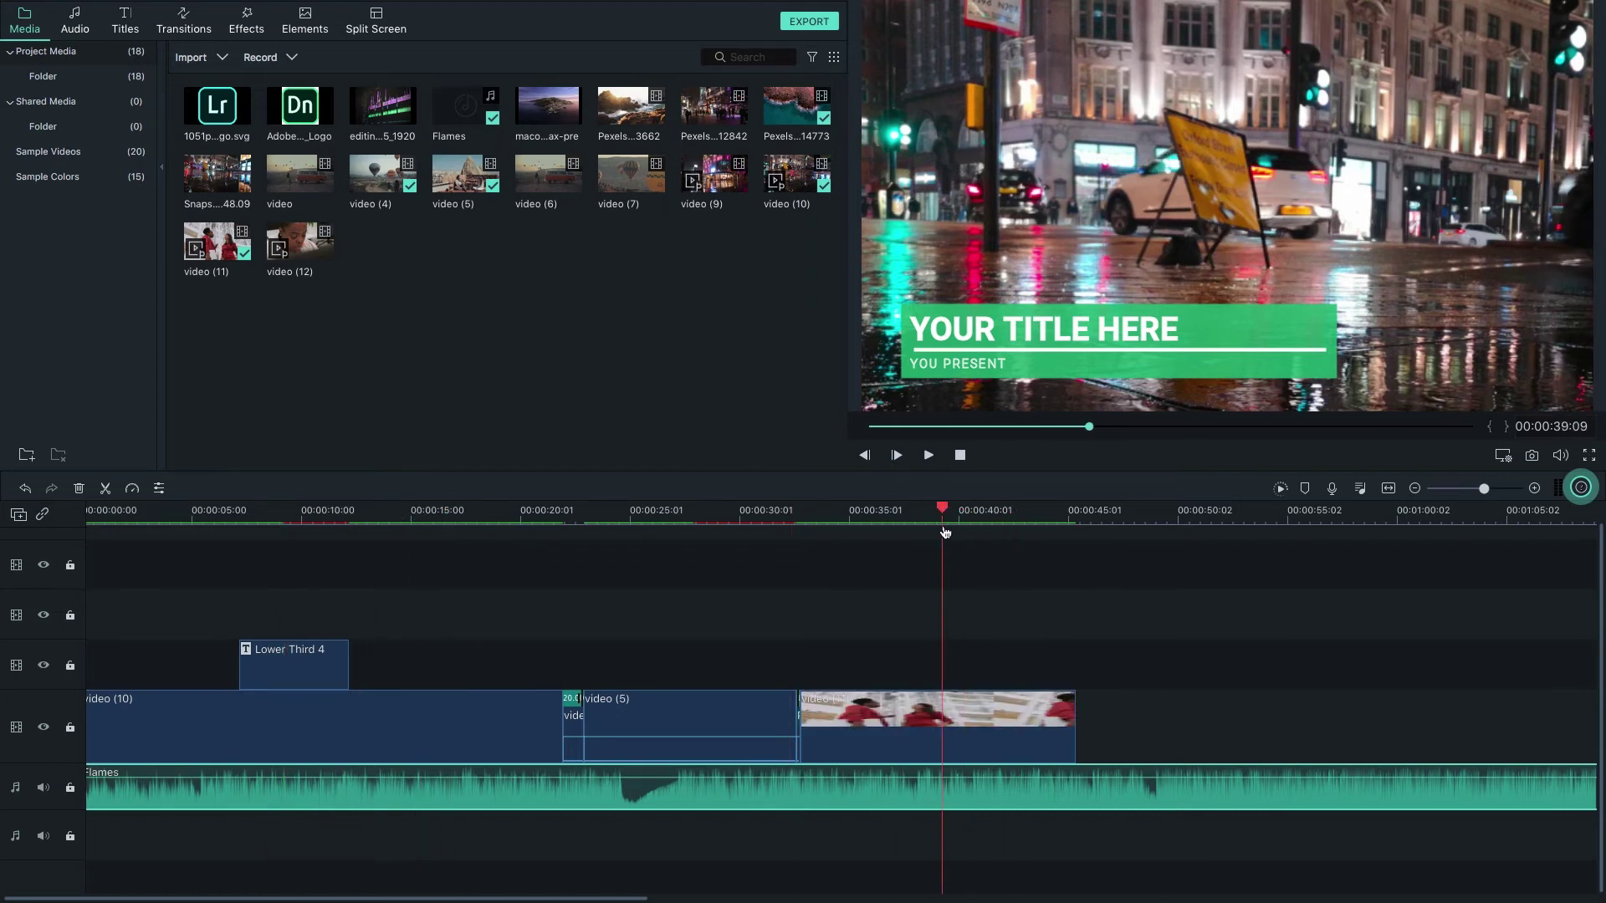
Step: Trim video (11) to end near 00:00:38:17 and cut the Flames music at that point
click(987, 718)
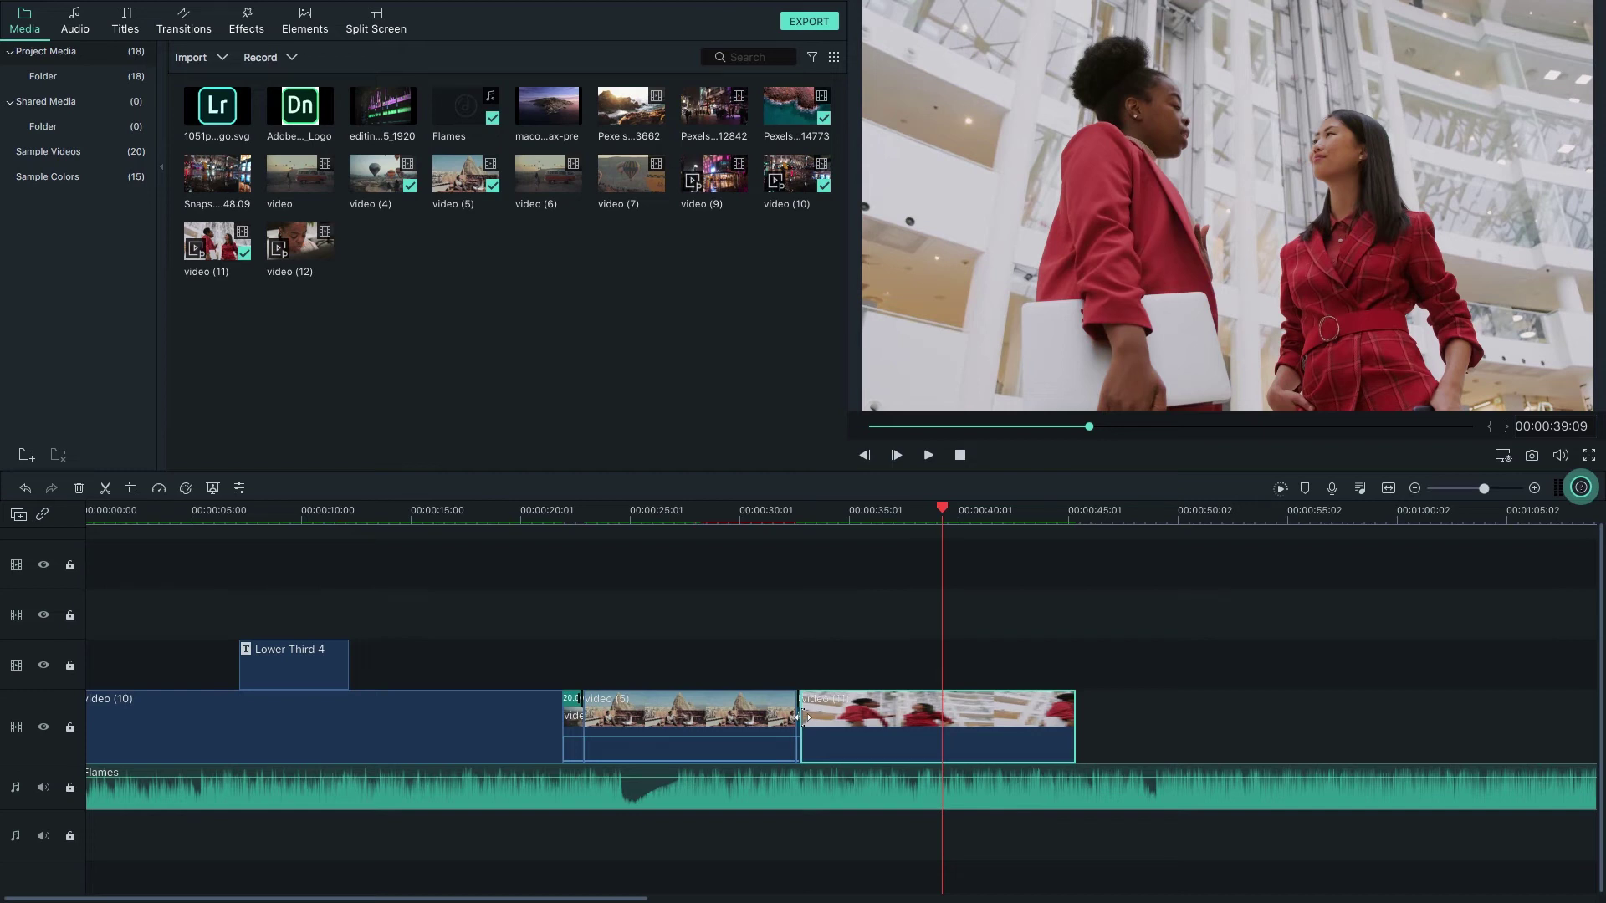
drag(803, 717, 904, 726)
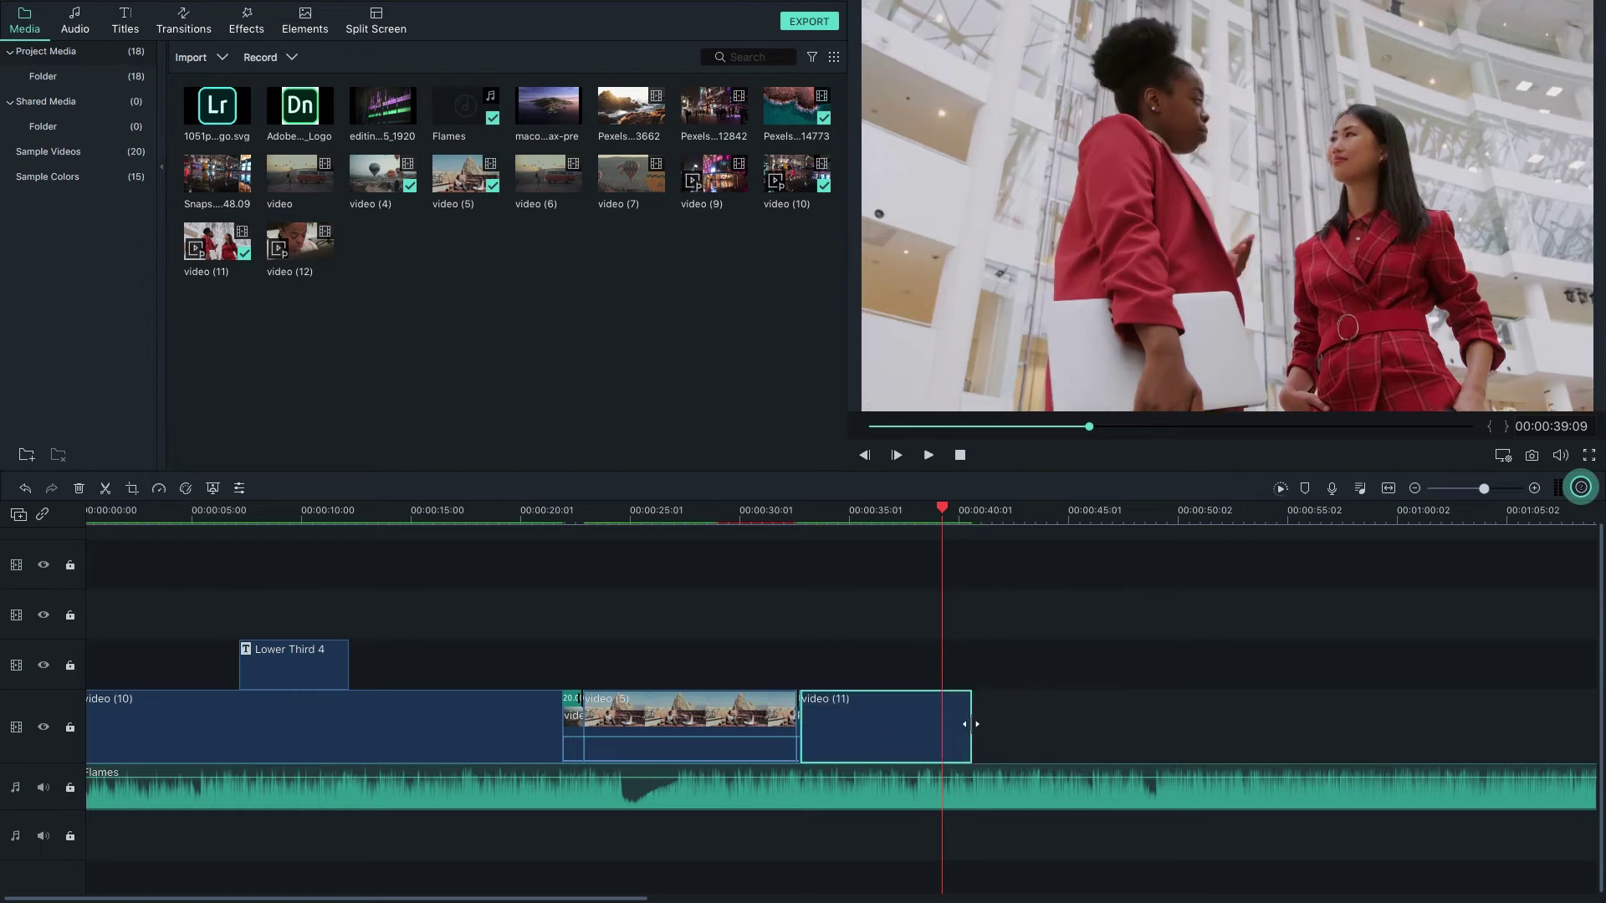
drag(960, 721, 926, 723)
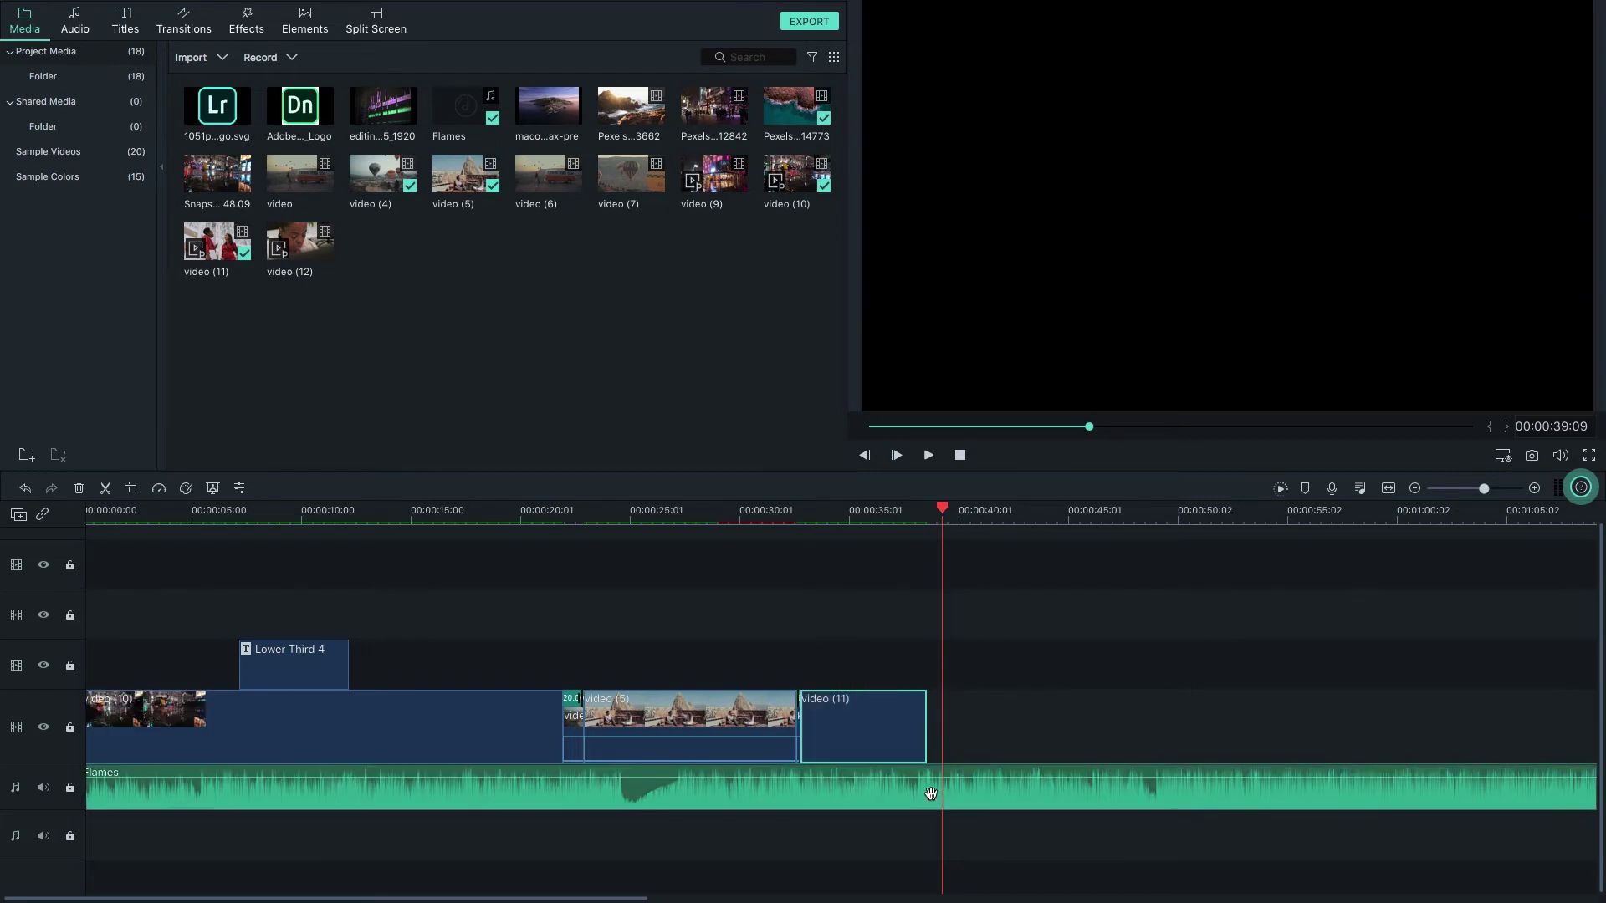
drag(942, 508, 928, 512)
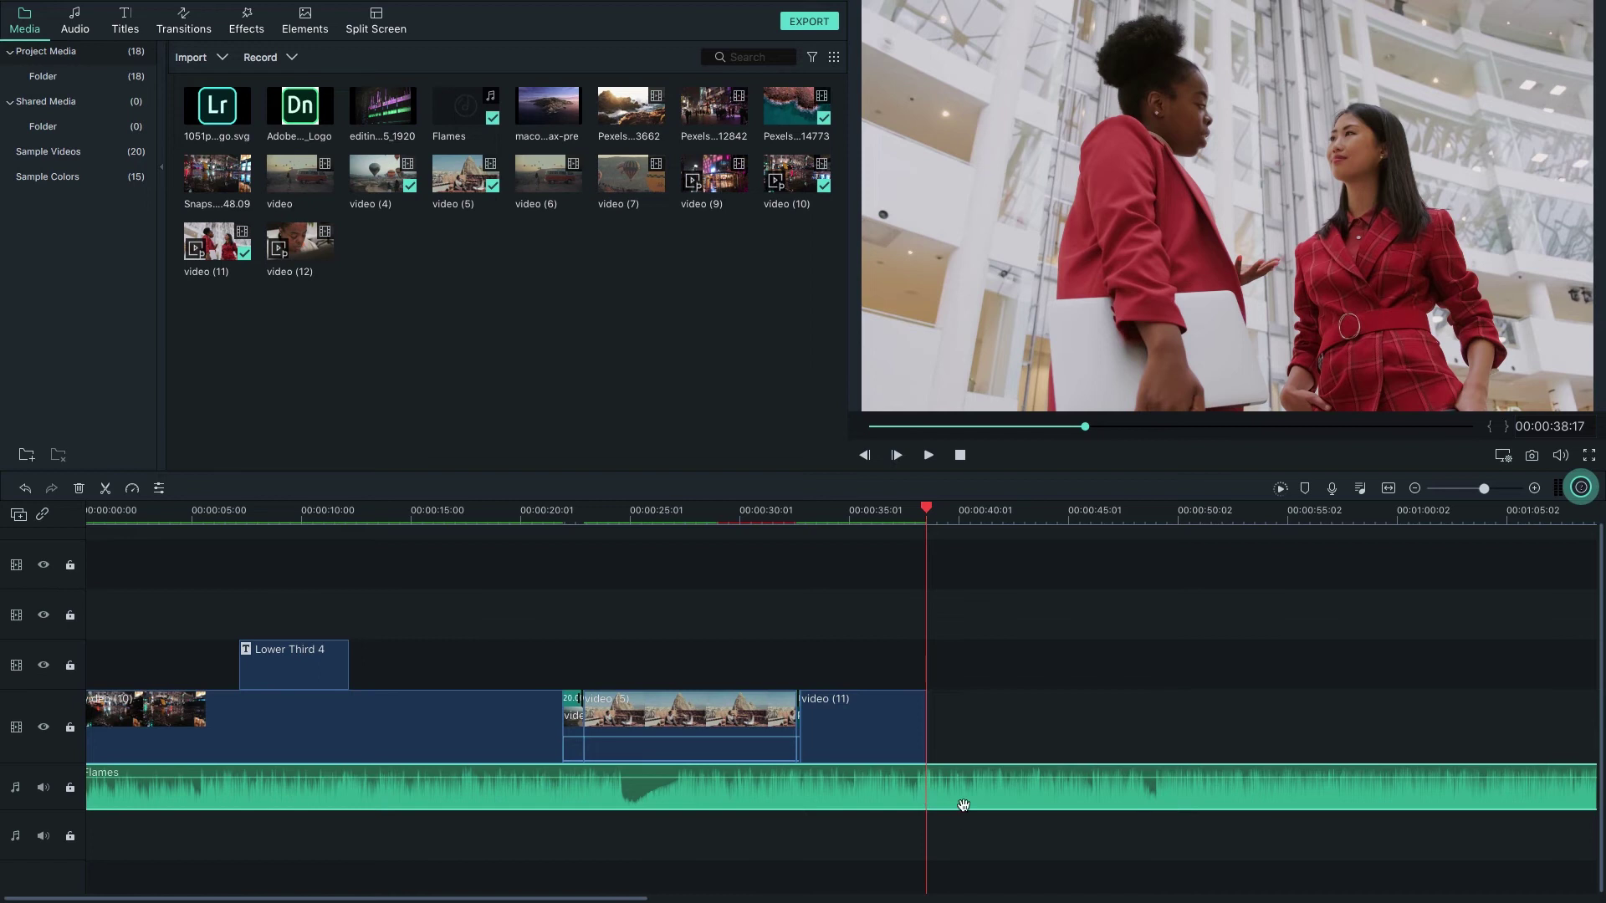
key(ctrl+b)
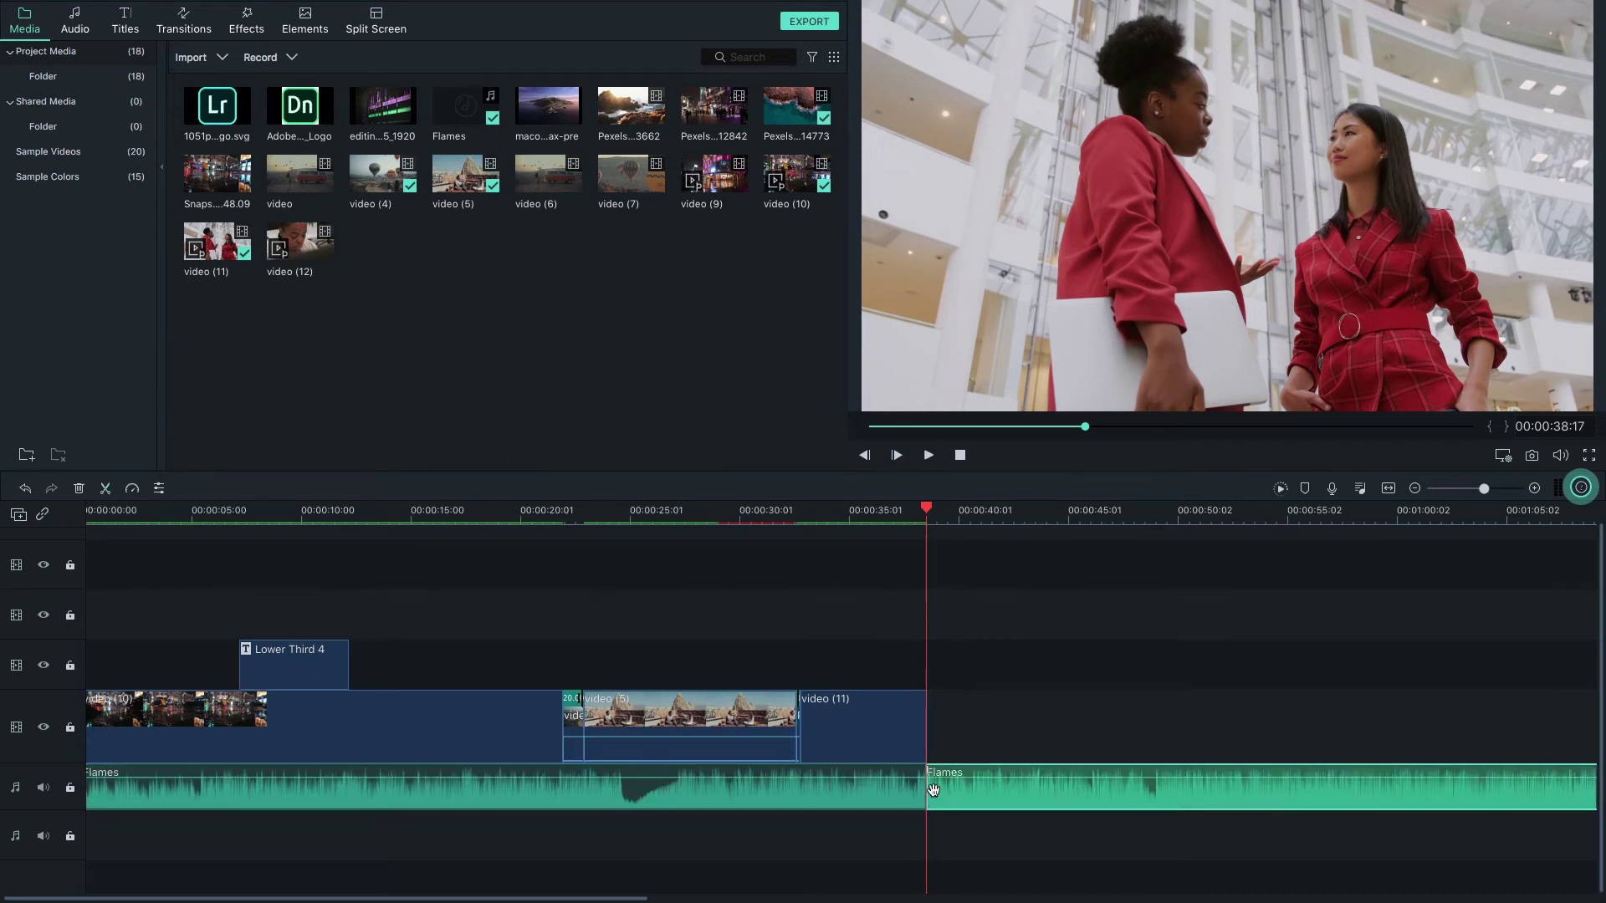
key(Delete)
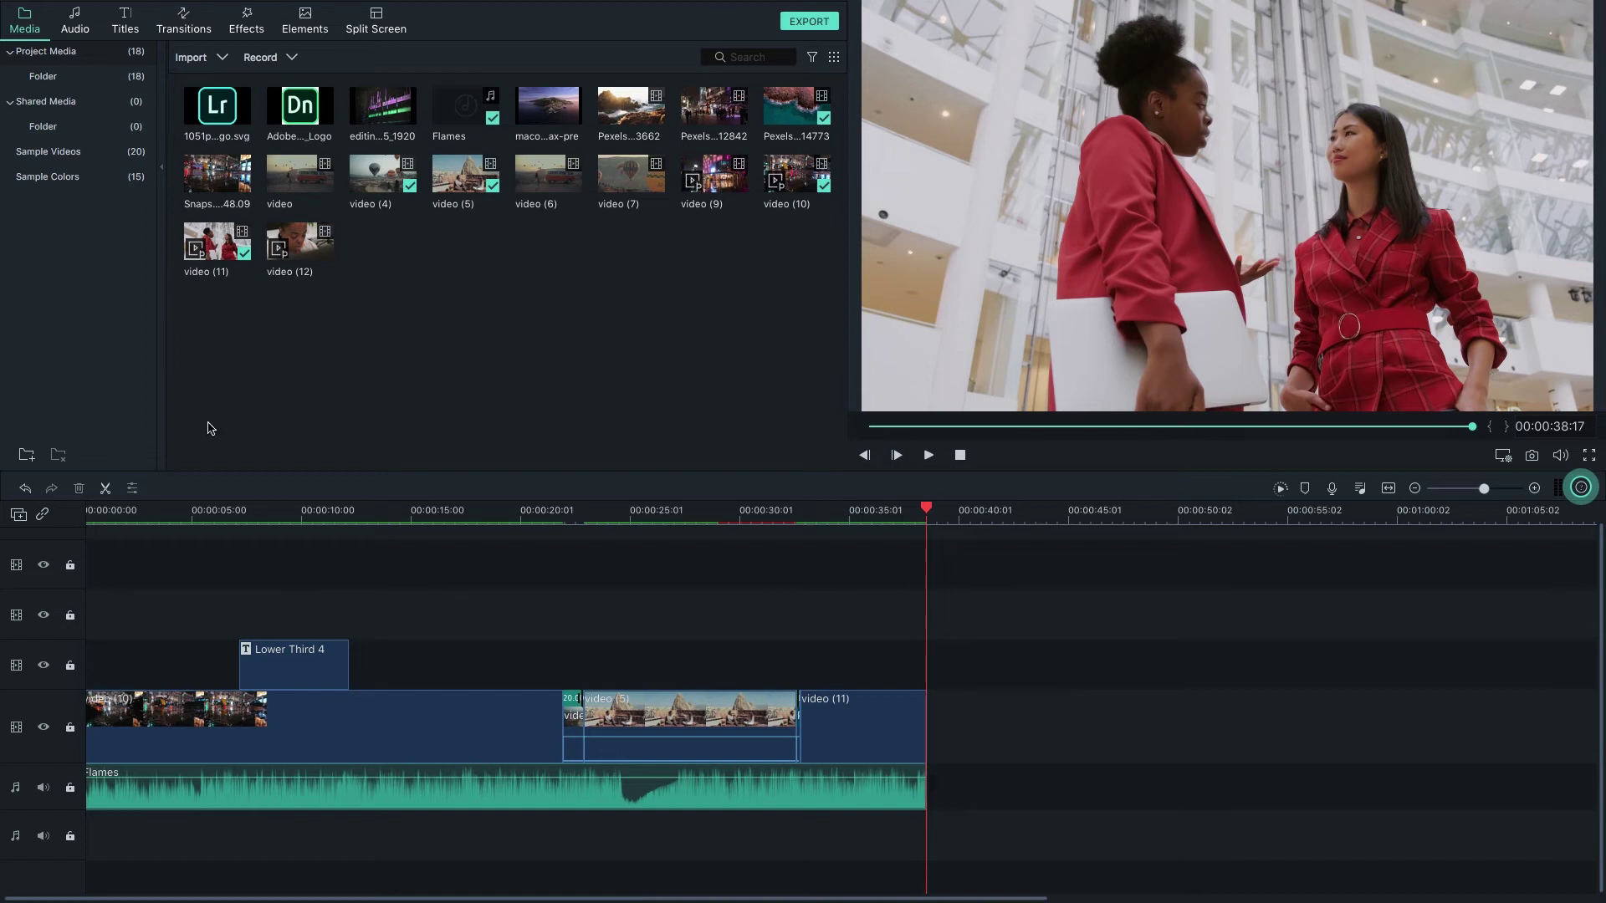
Step: Split video (10) into two pieces at about 00:00:16:16
scroll(285, 516, right, 5)
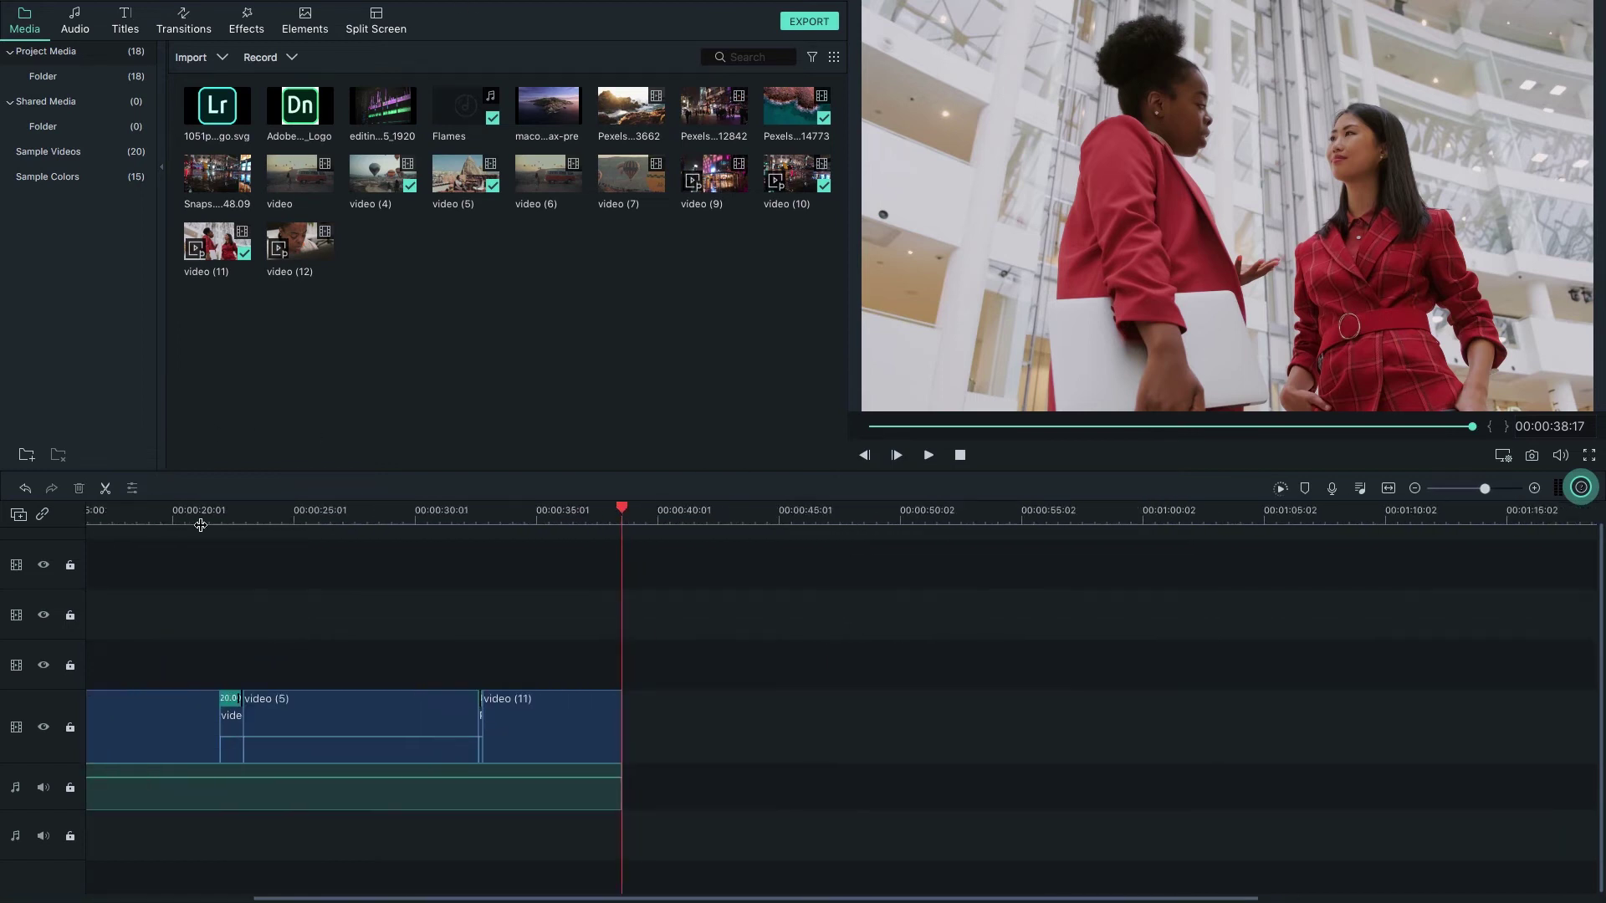
click(140, 512)
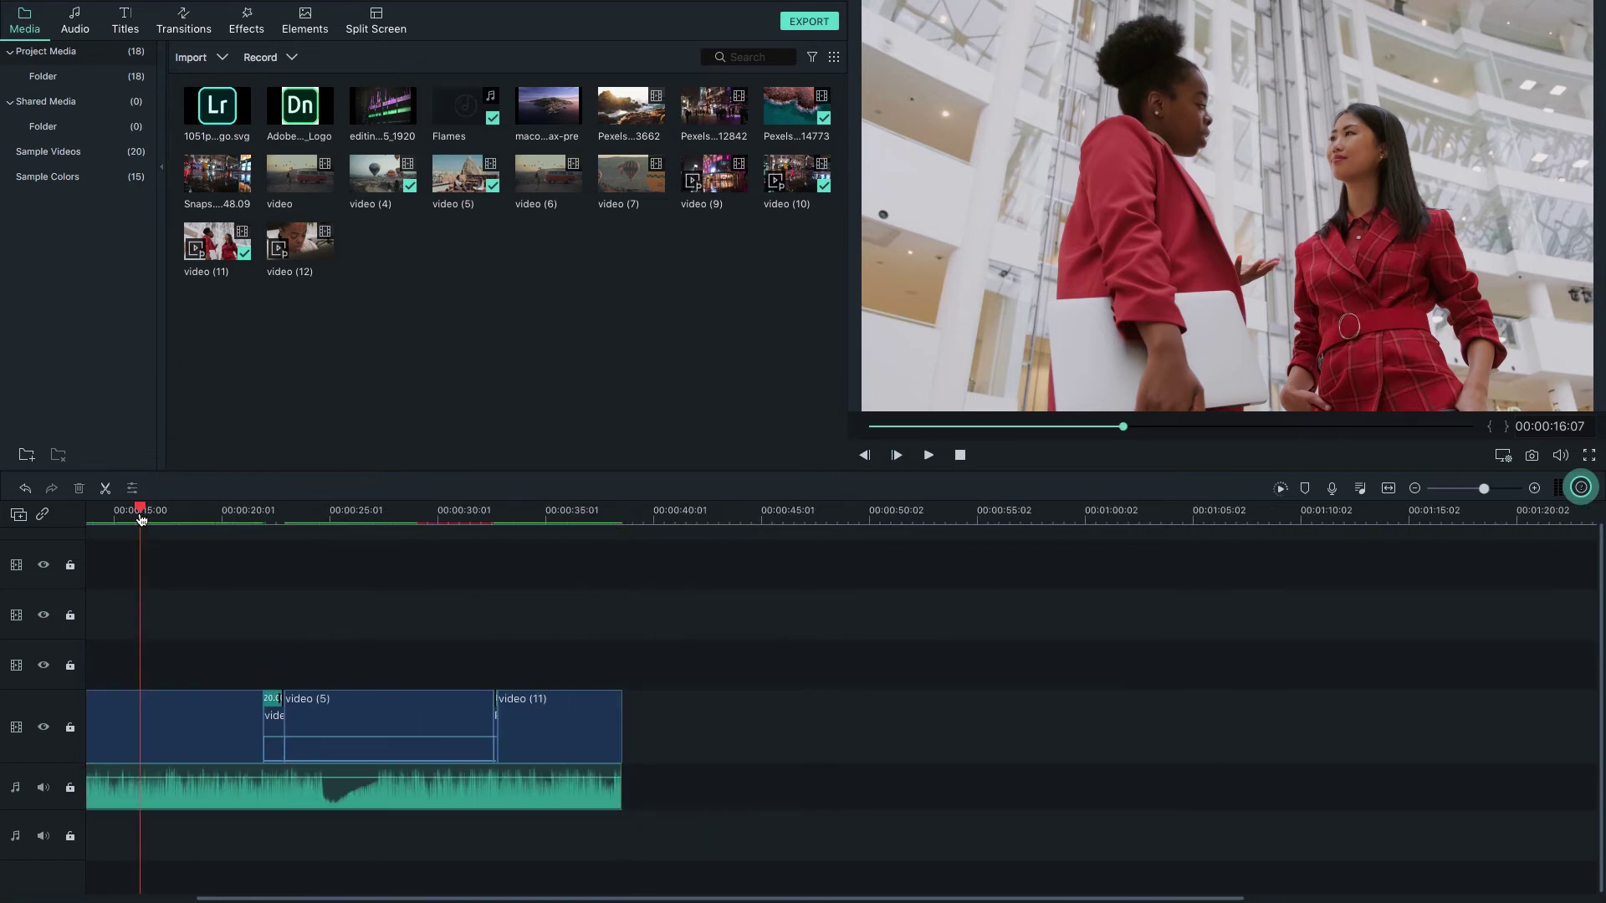
scroll(92, 884, left, 4)
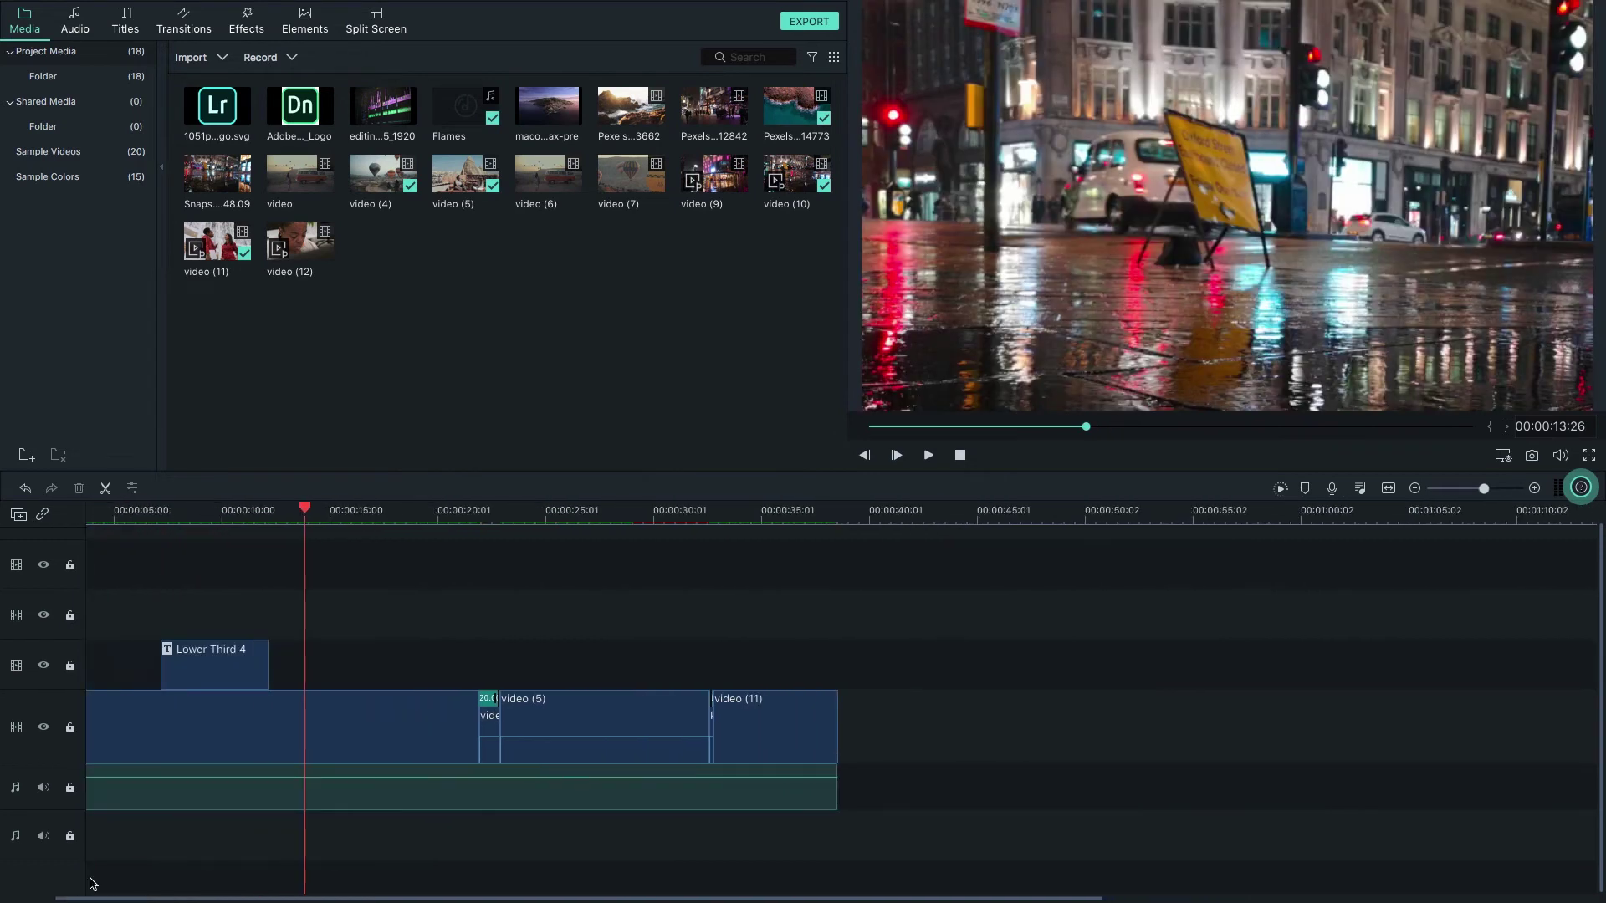
click(128, 513)
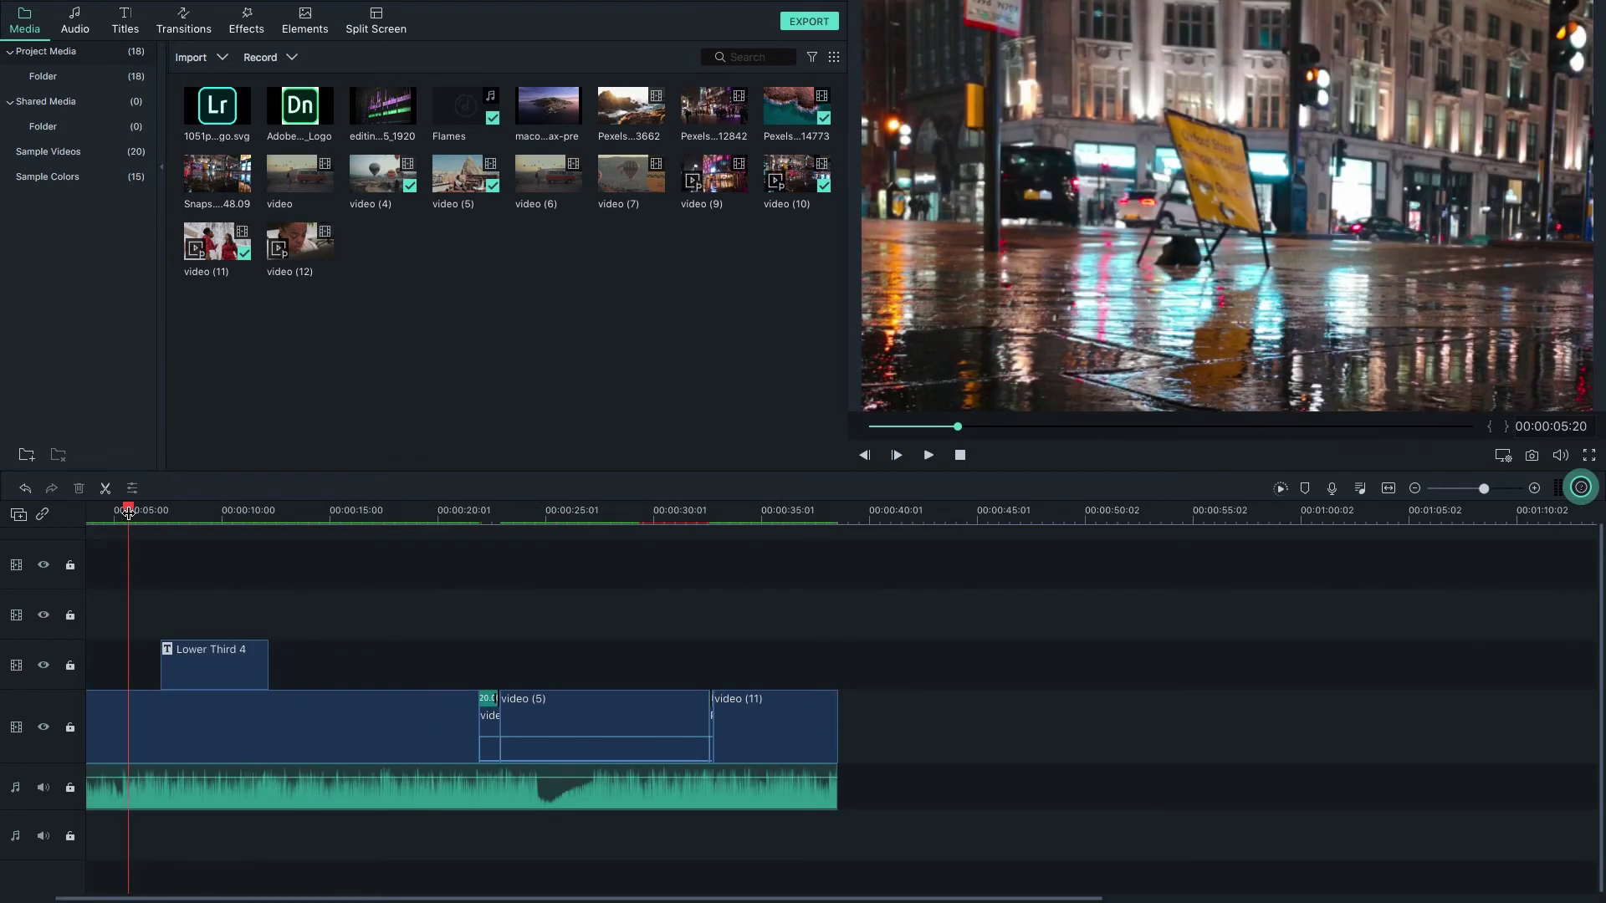
key(space)
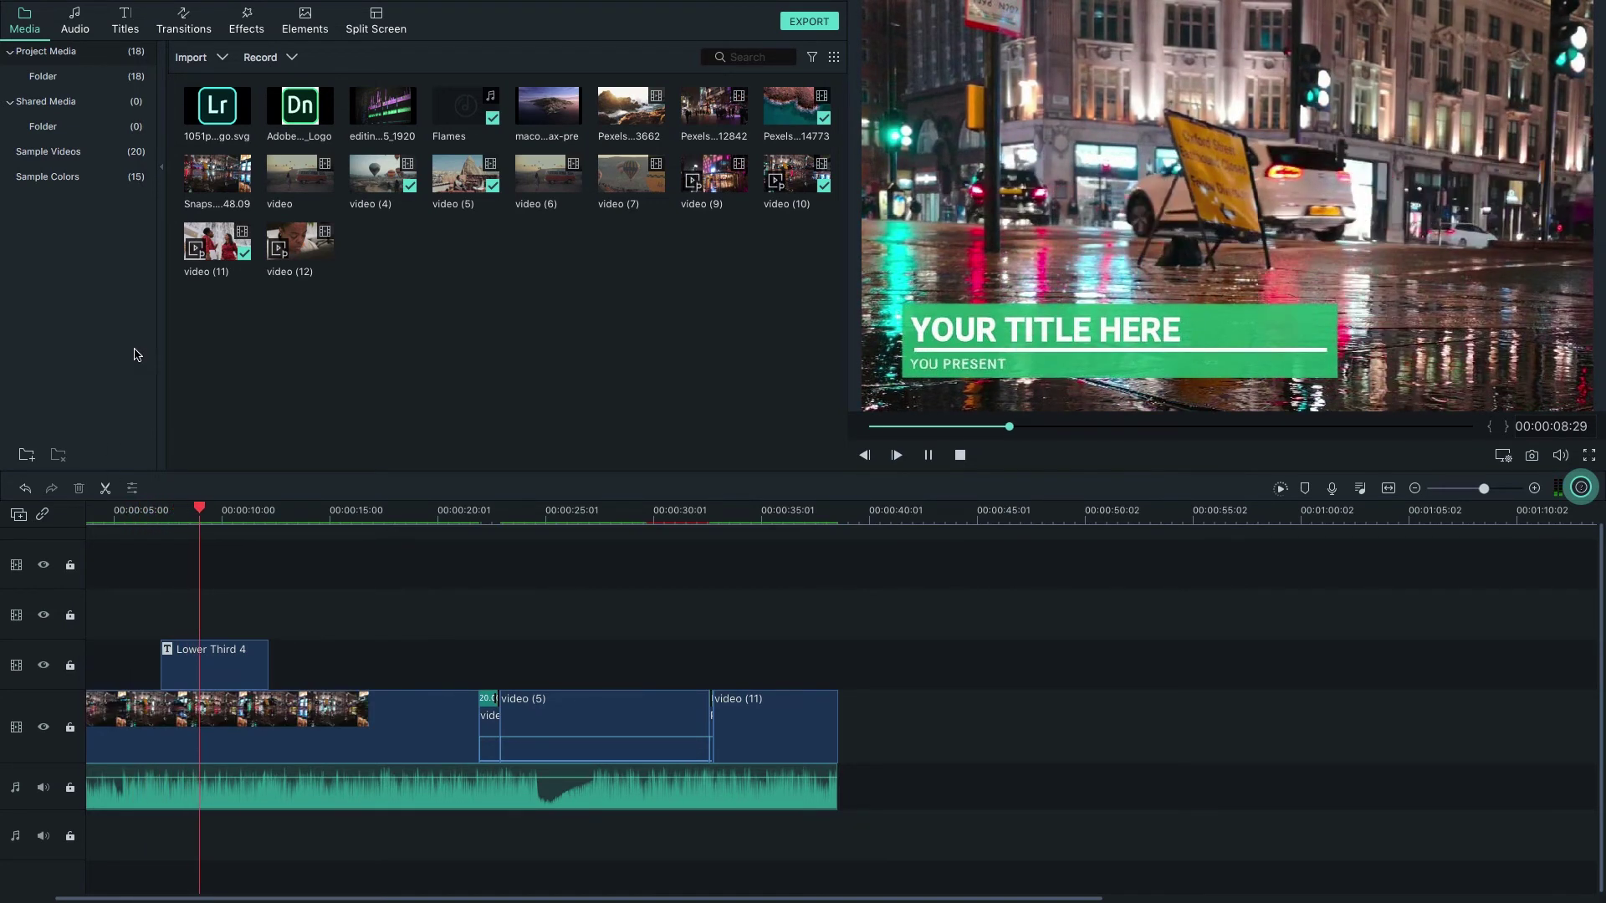
drag(201, 511, 362, 524)
click(373, 725)
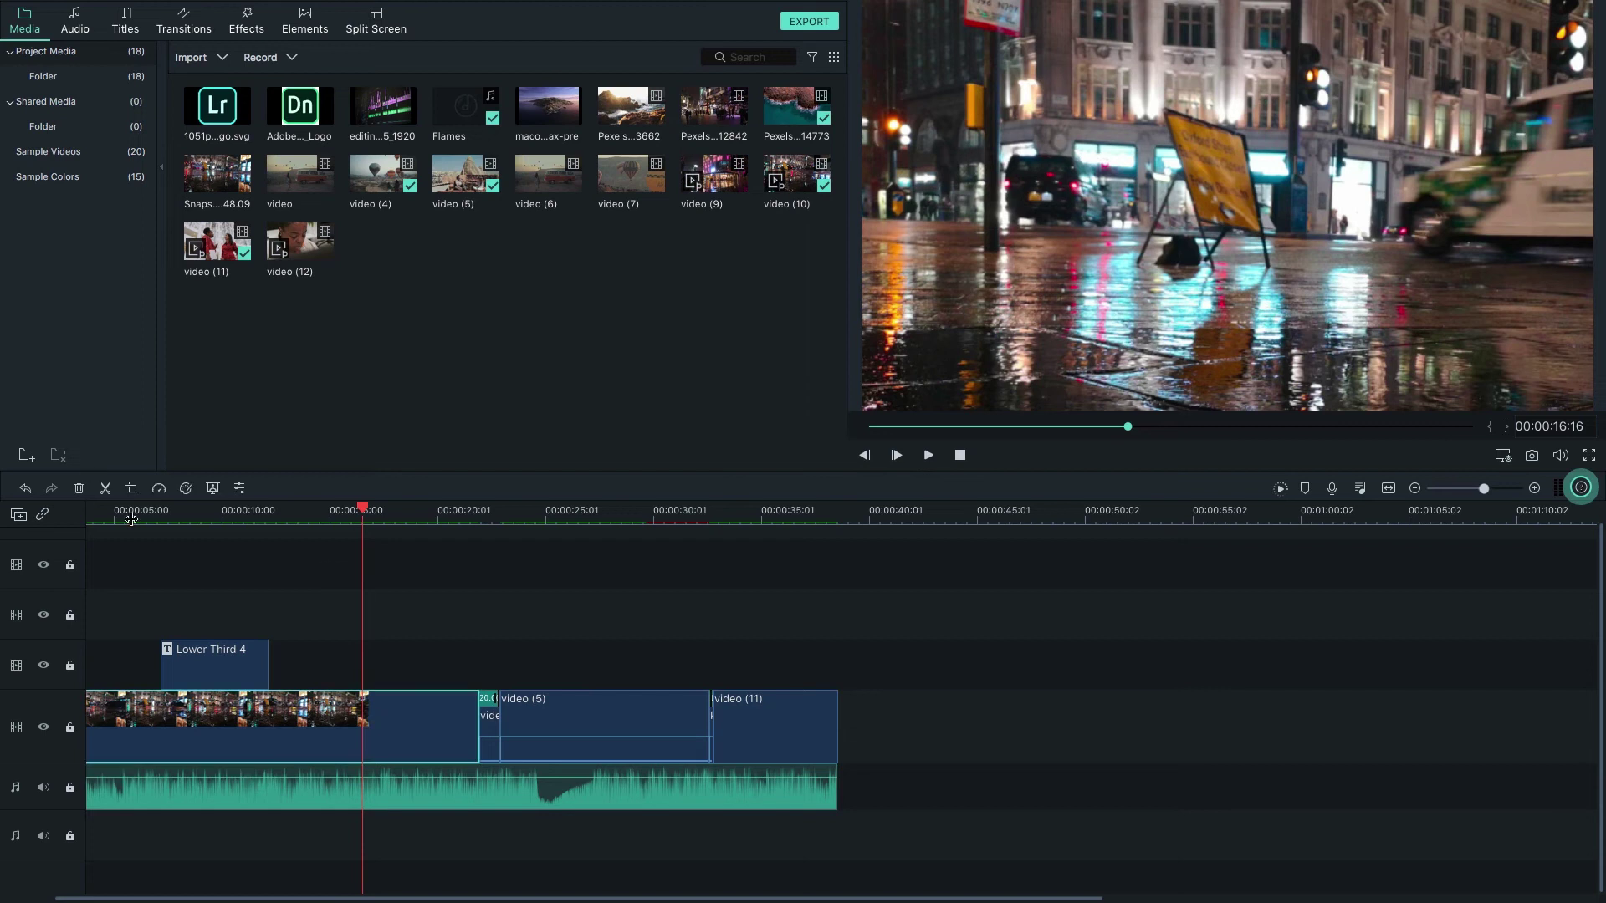
click(105, 490)
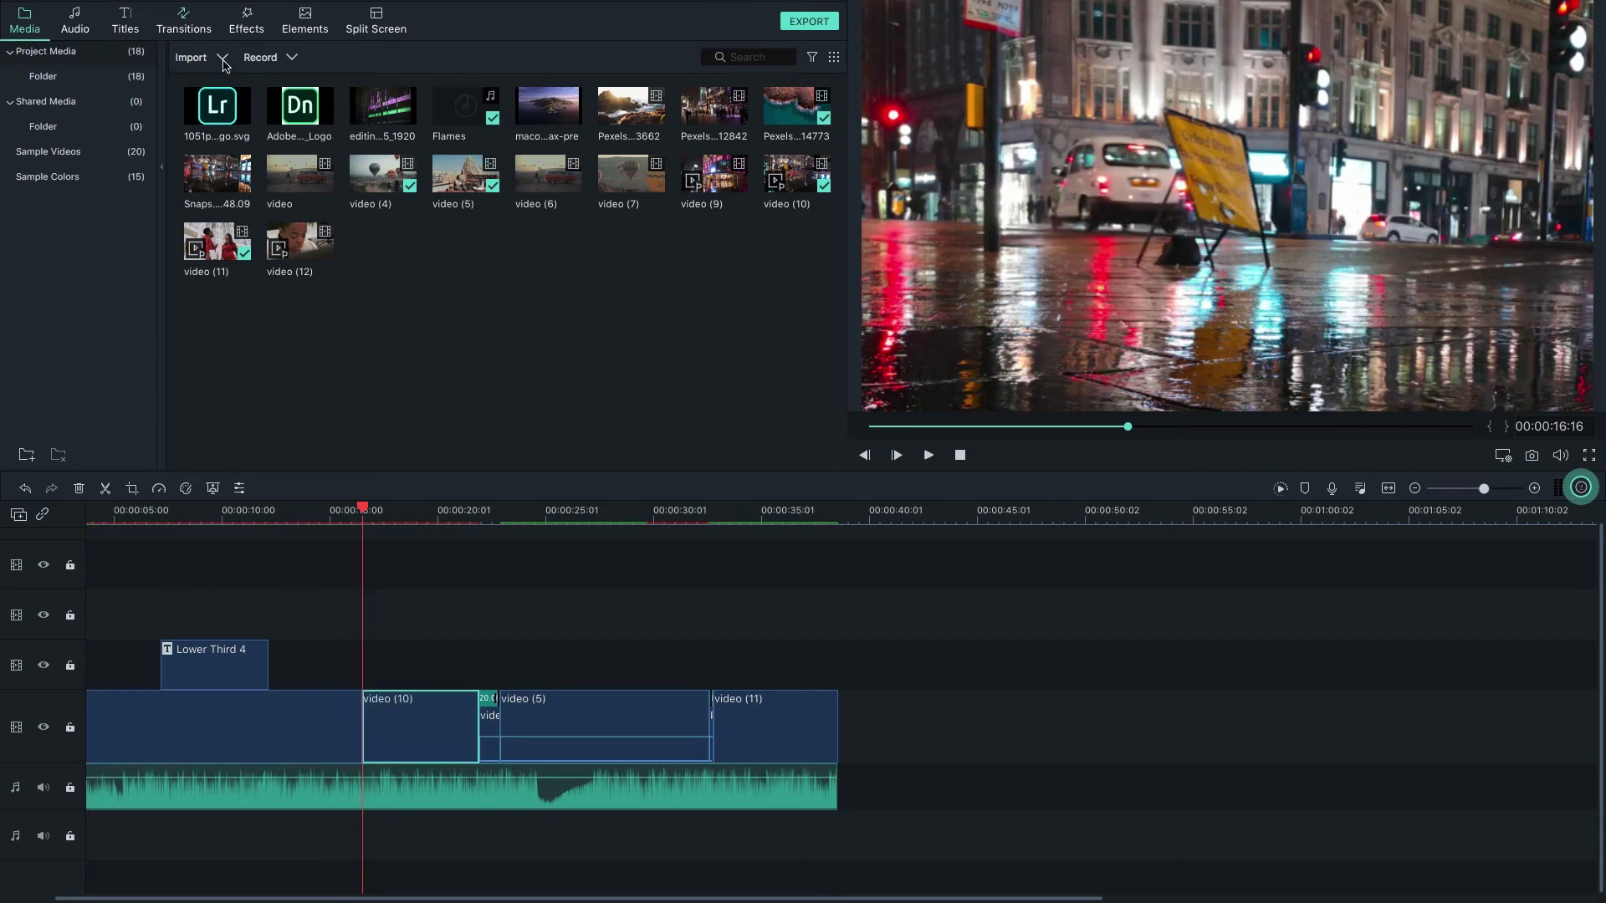
click(180, 21)
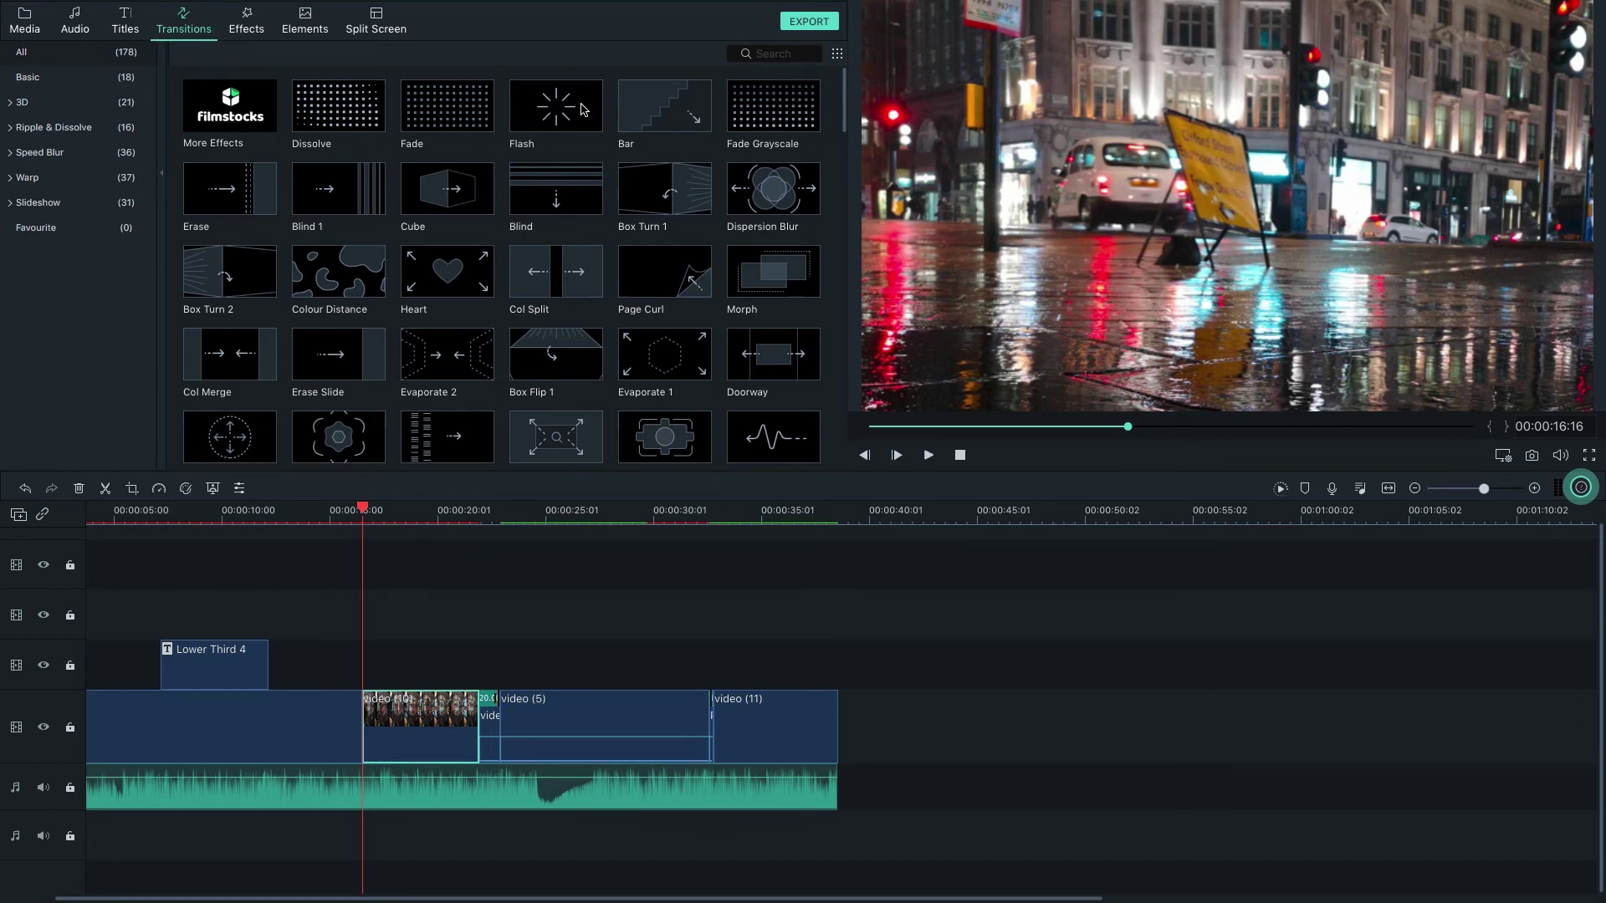
Step: Add a Flash transition at the cut inside video (10) and preview it
drag(566, 107, 361, 716)
drag(368, 511, 337, 518)
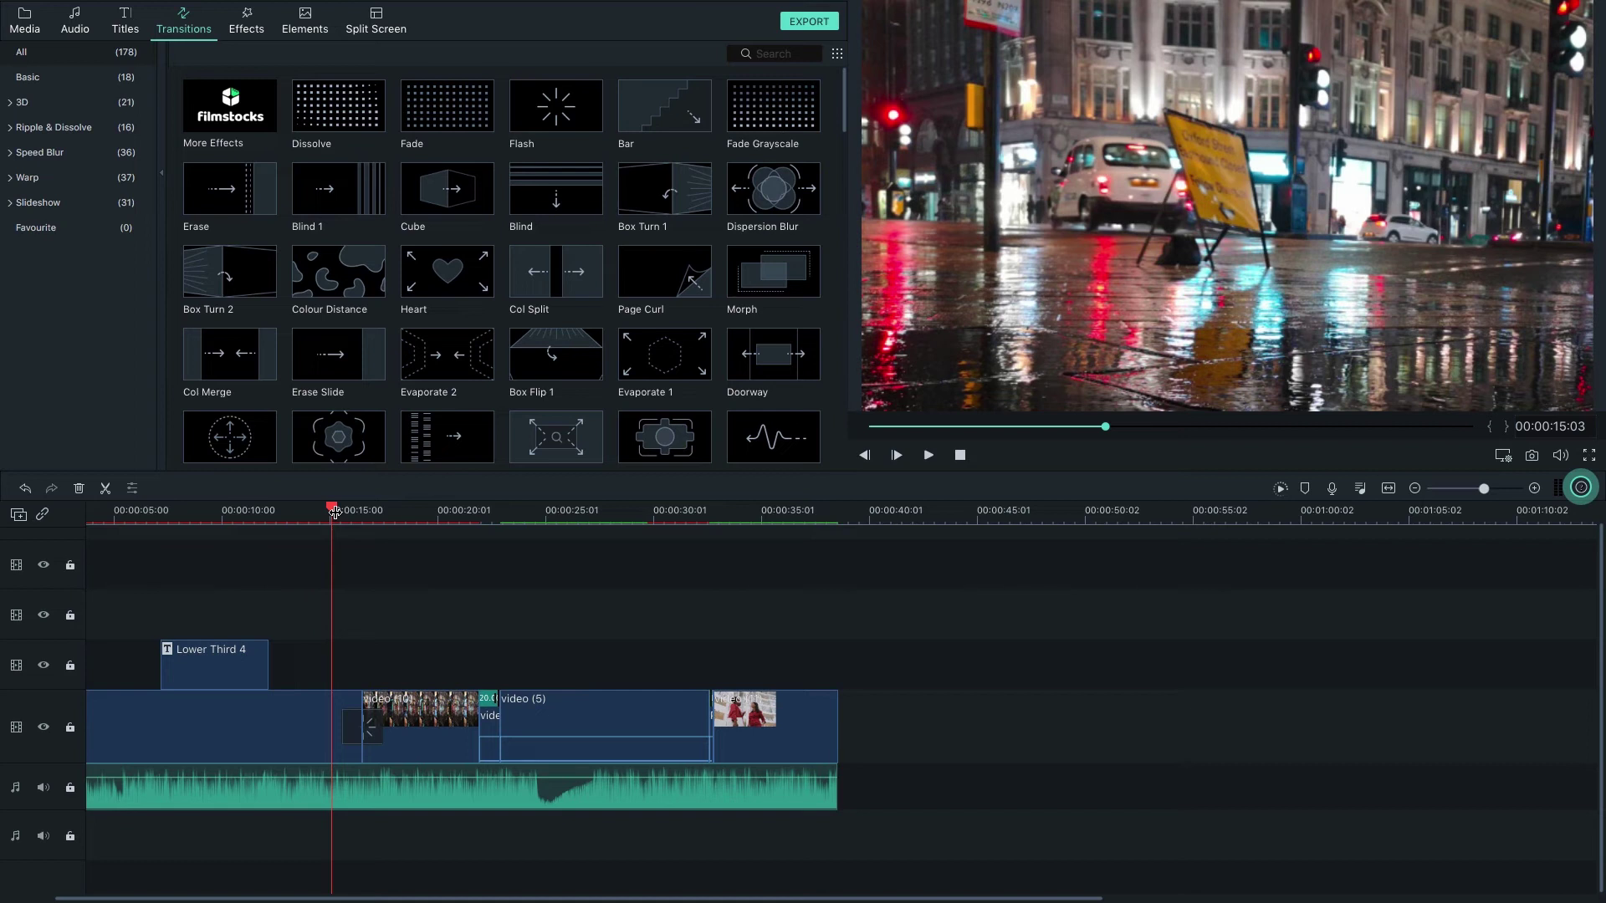
key(space)
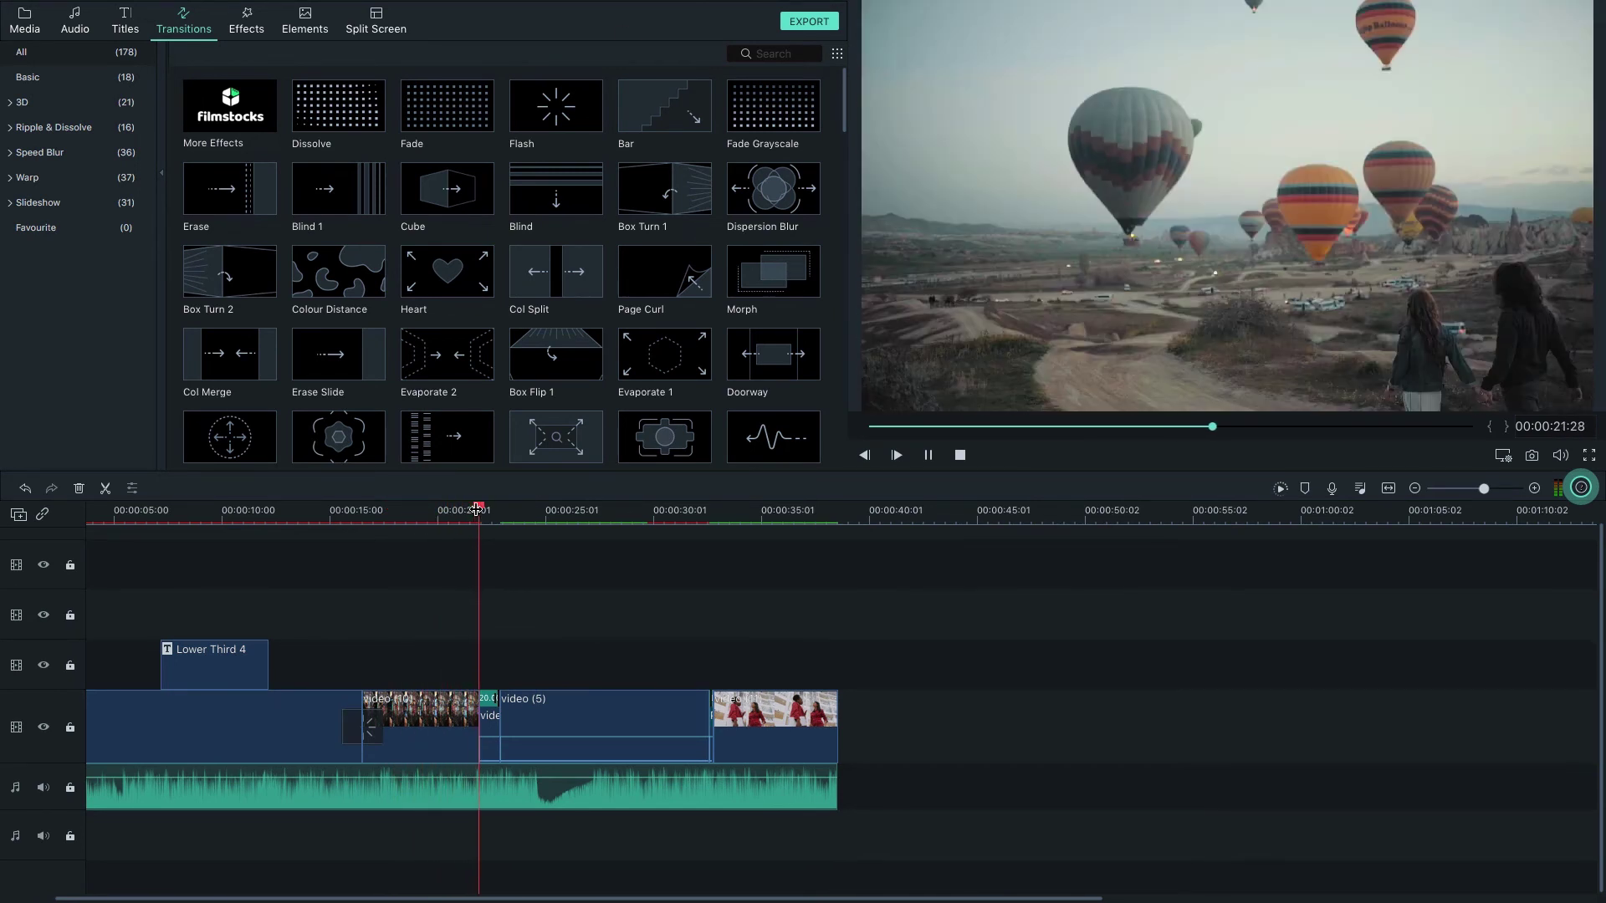
scroll(477, 512, down, 3)
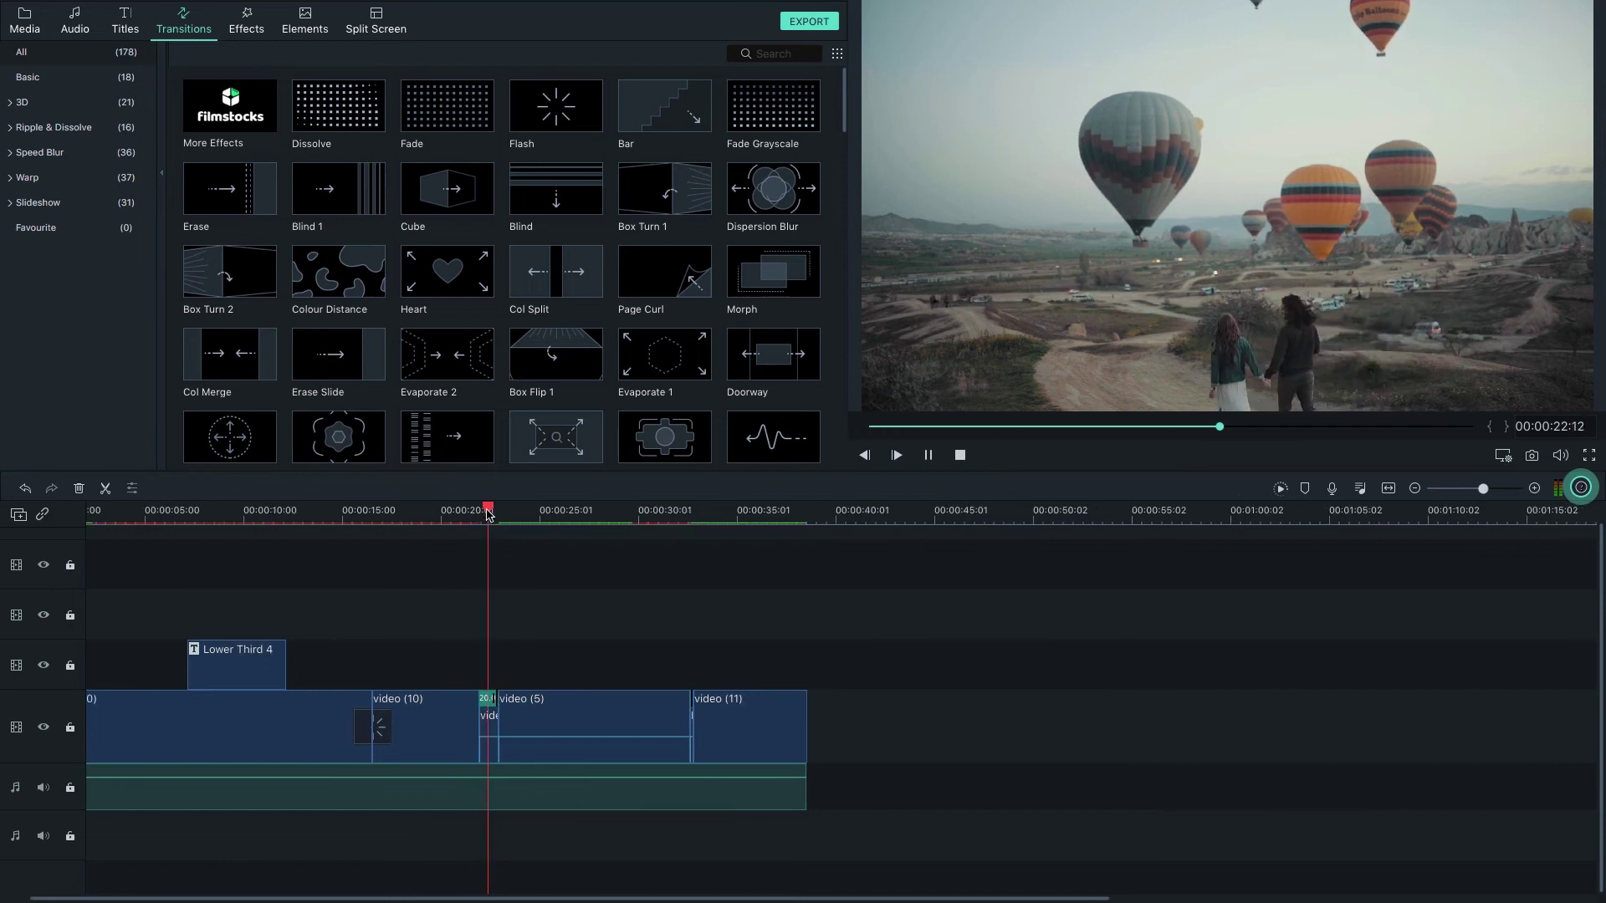
key(space)
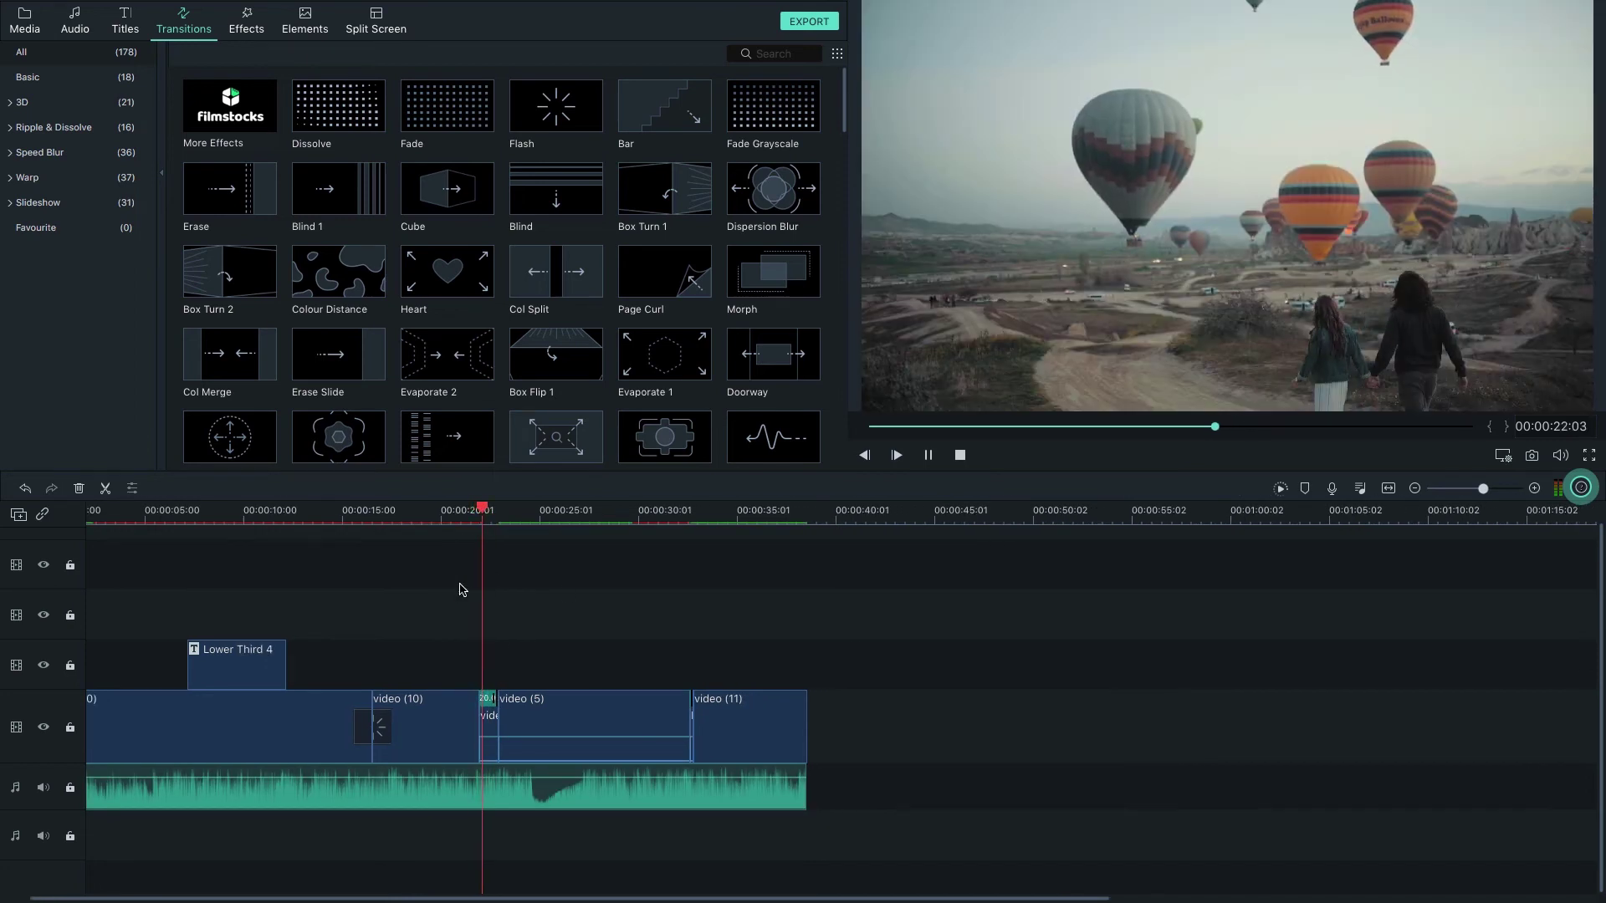
Step: Add a Flash transition at the start of video (5), preview it and render the timeline
drag(487, 510, 478, 512)
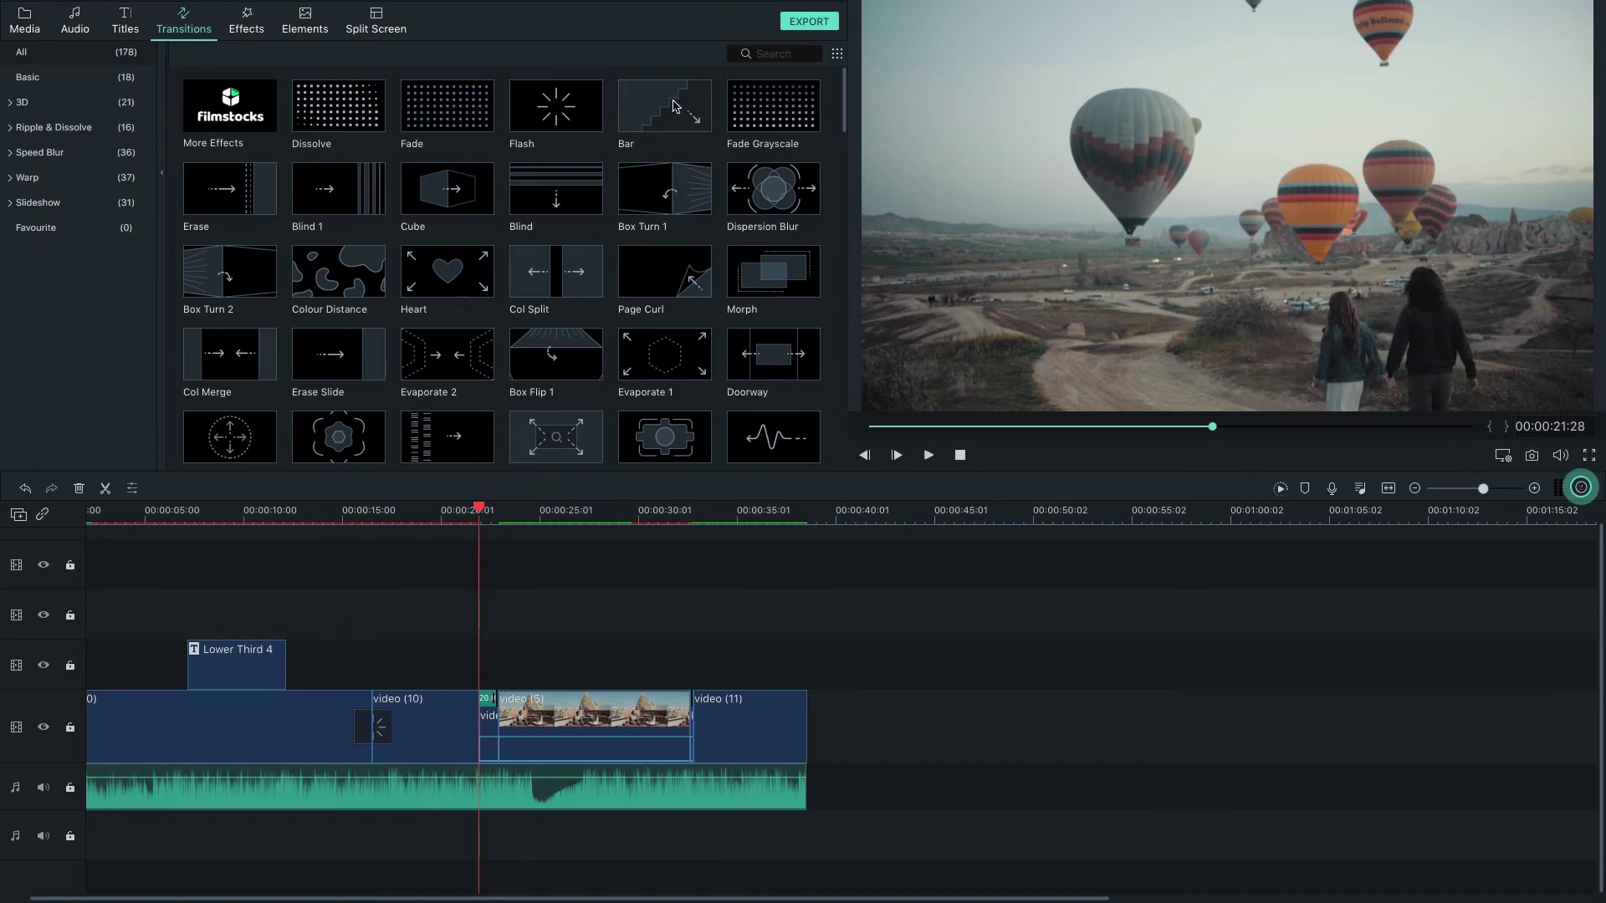
drag(535, 116, 482, 724)
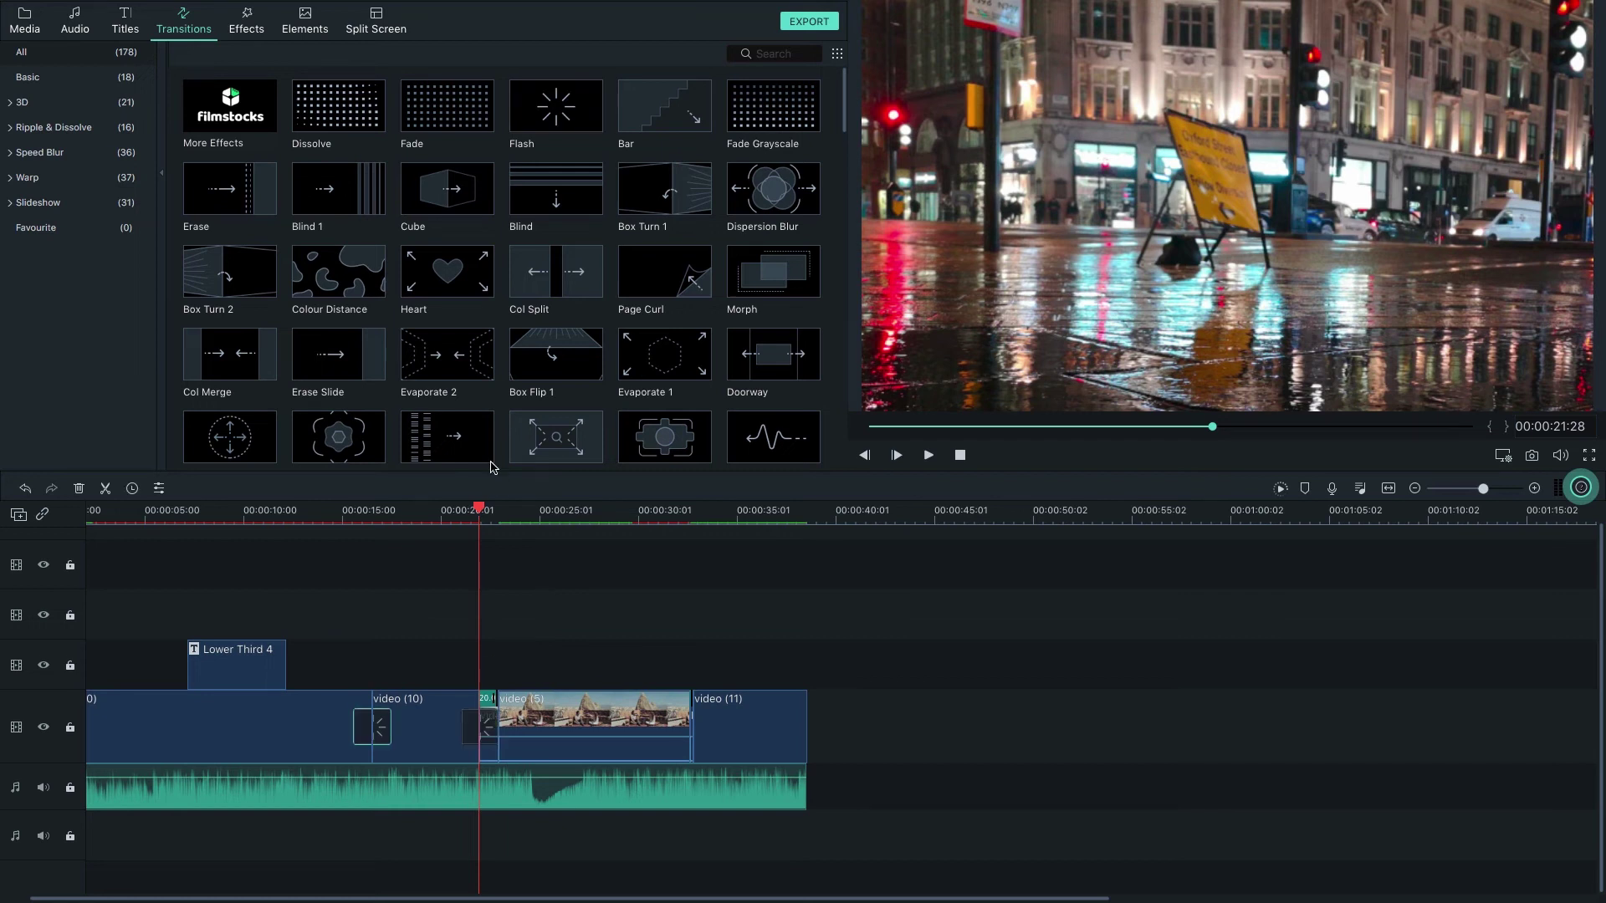
drag(480, 511, 458, 518)
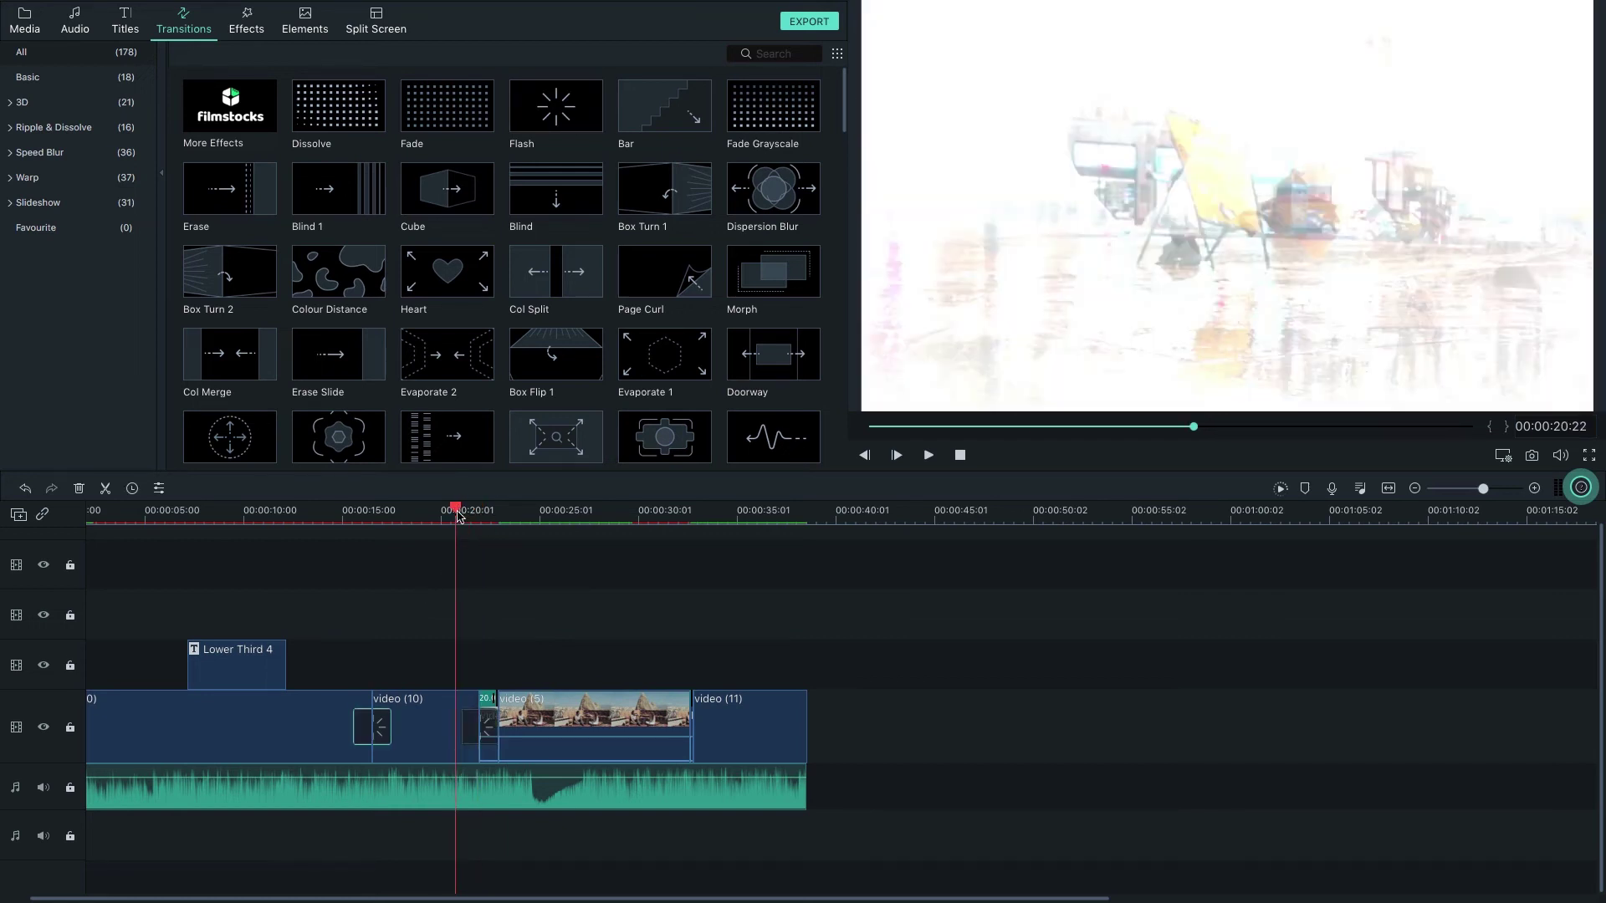
key(space)
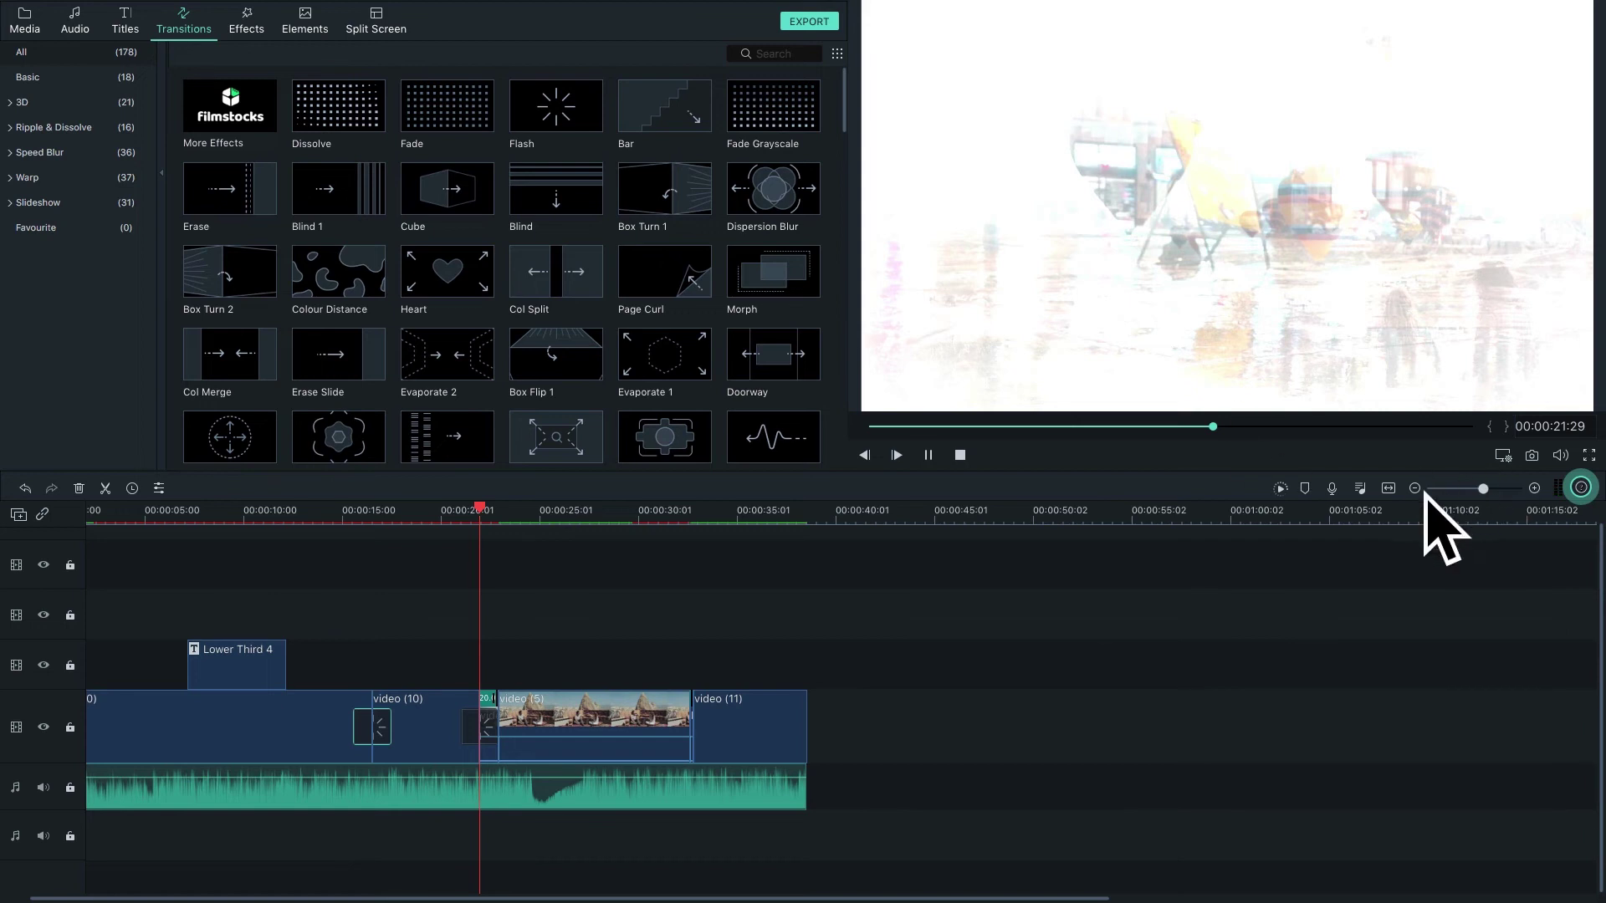
key(space)
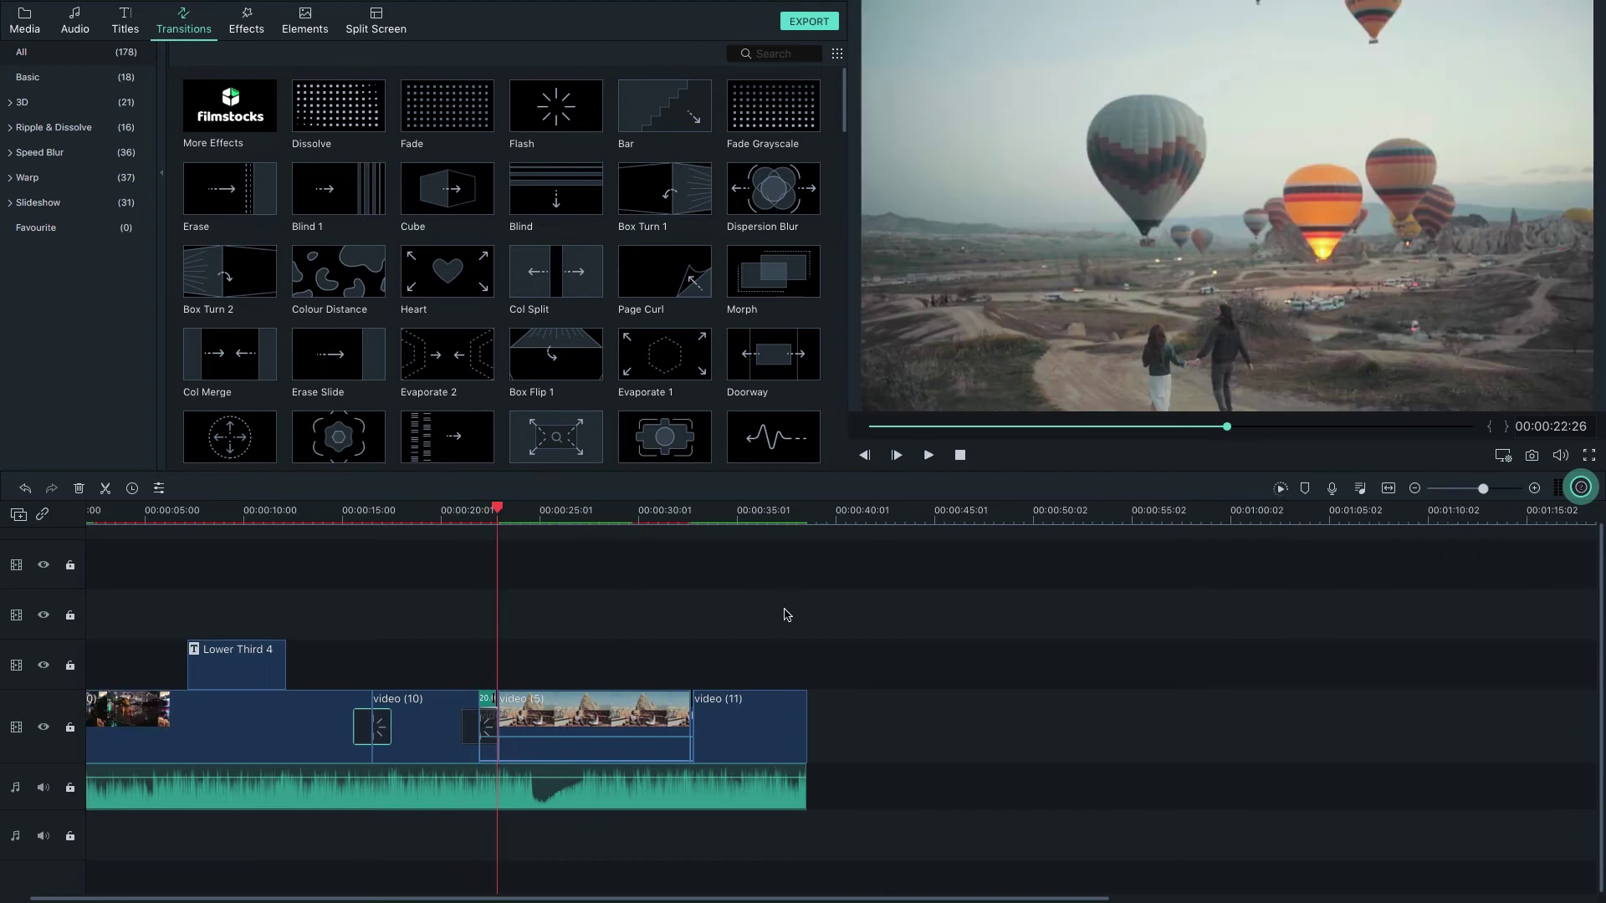
click(1282, 492)
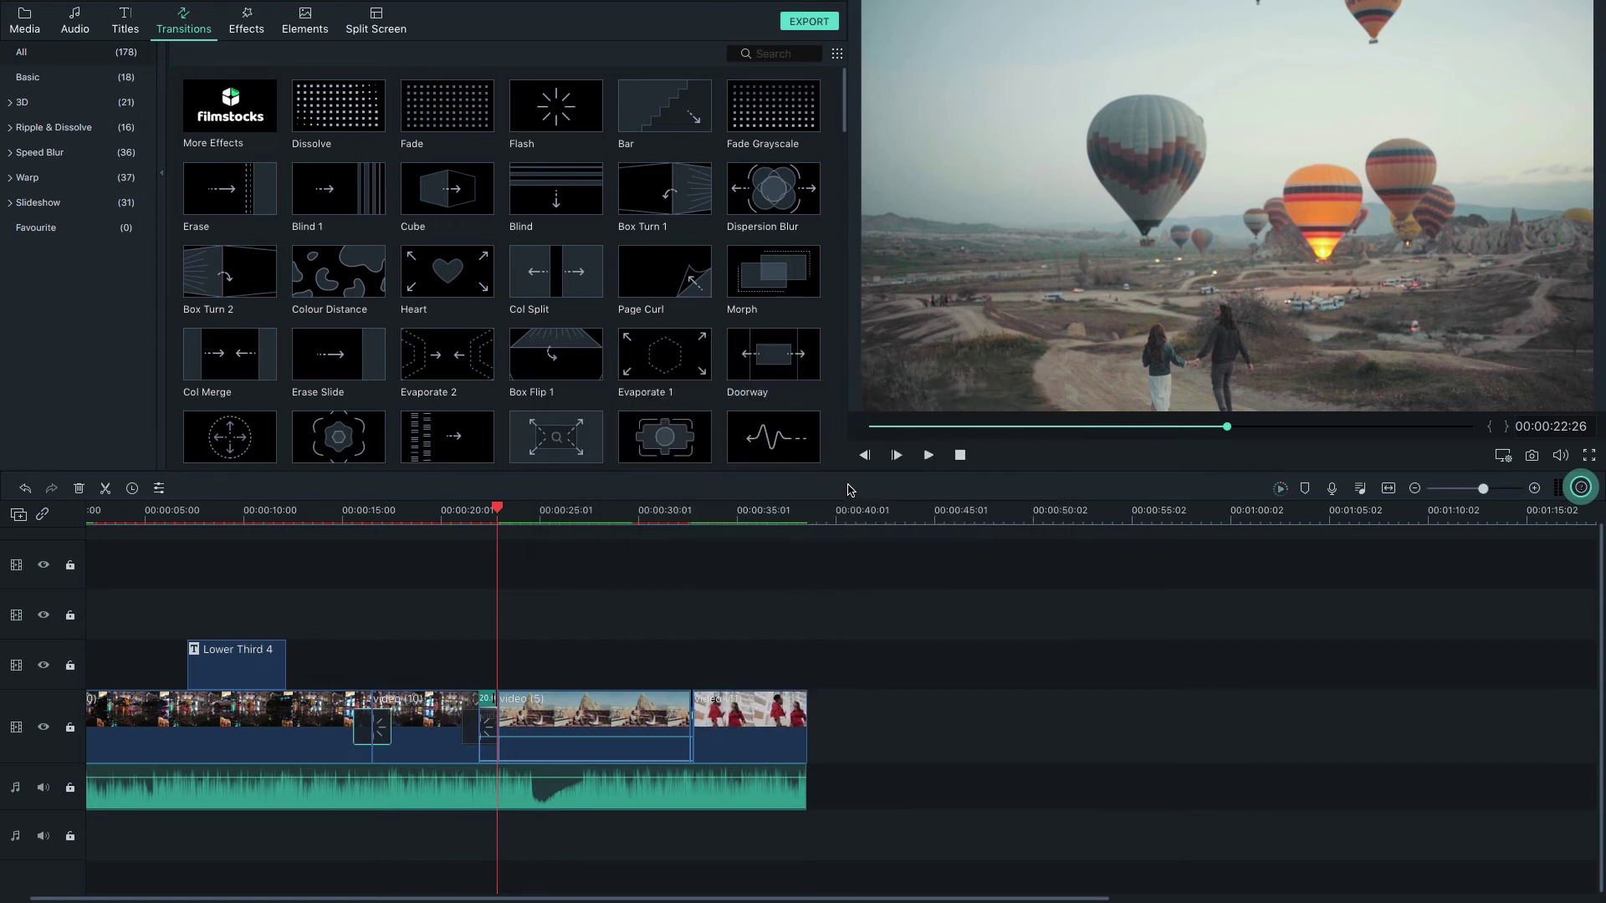
click(270, 512)
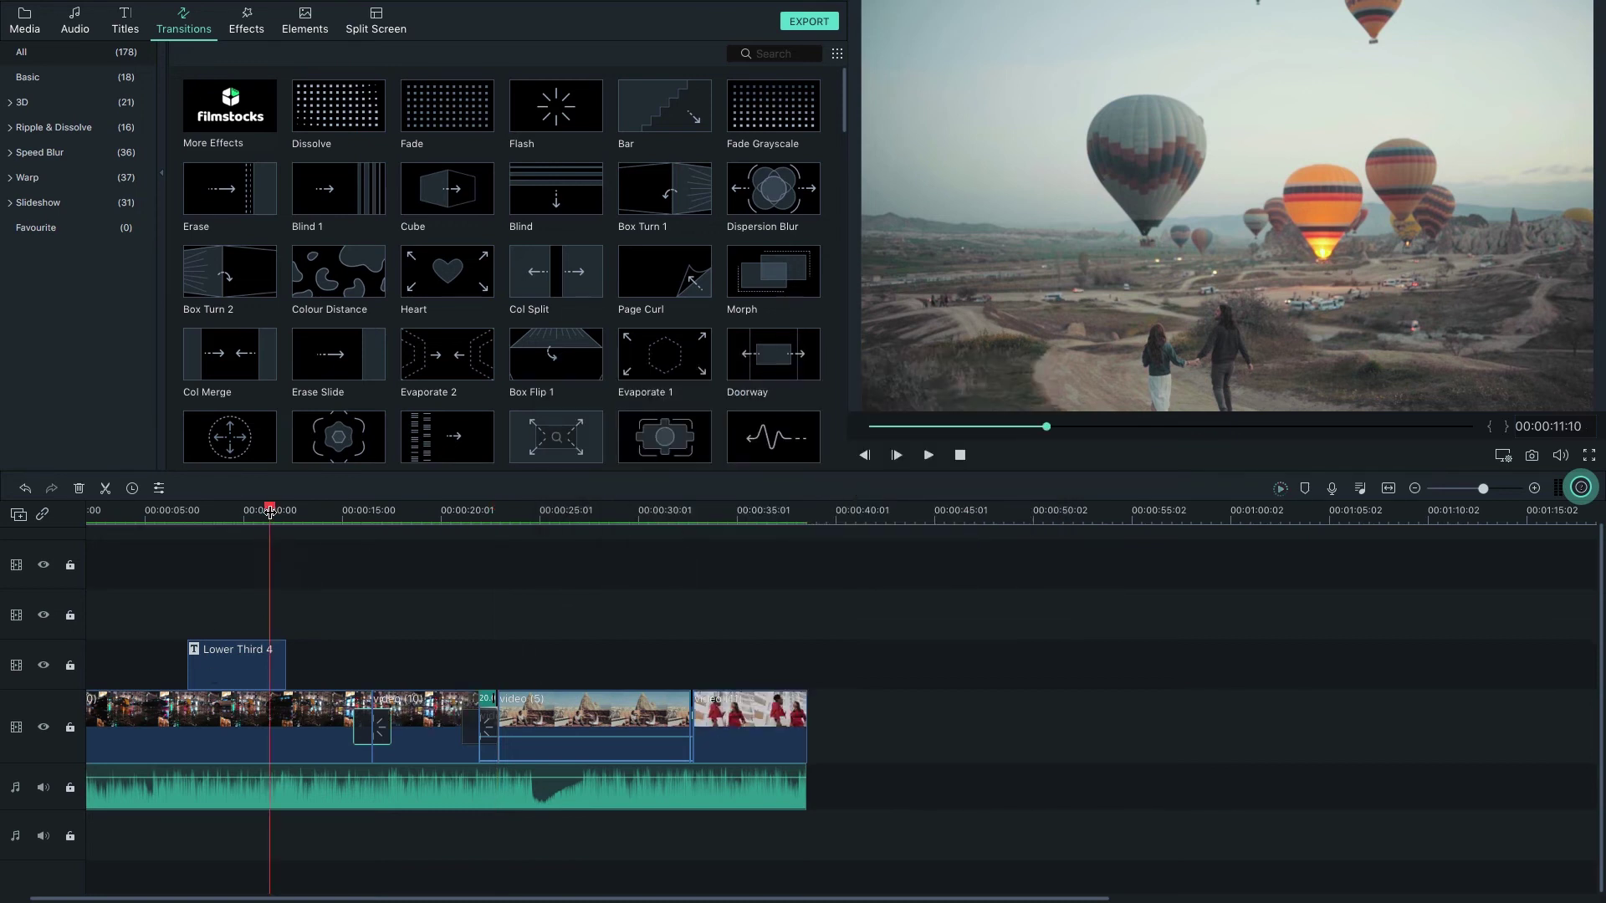
scroll(333, 531, up, 1)
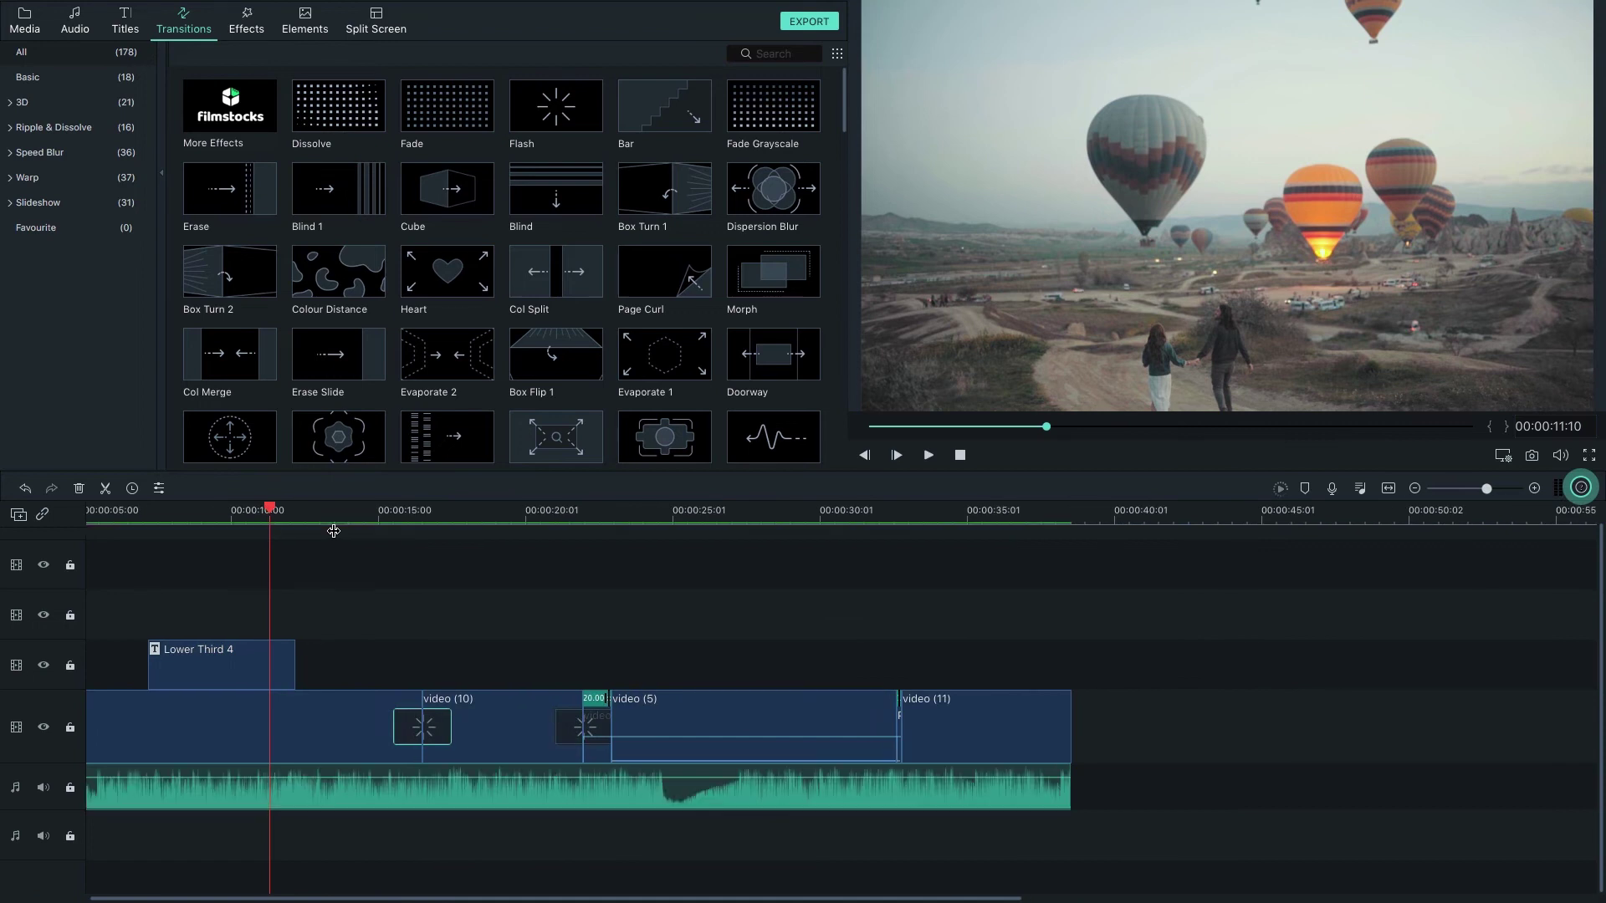
key(space)
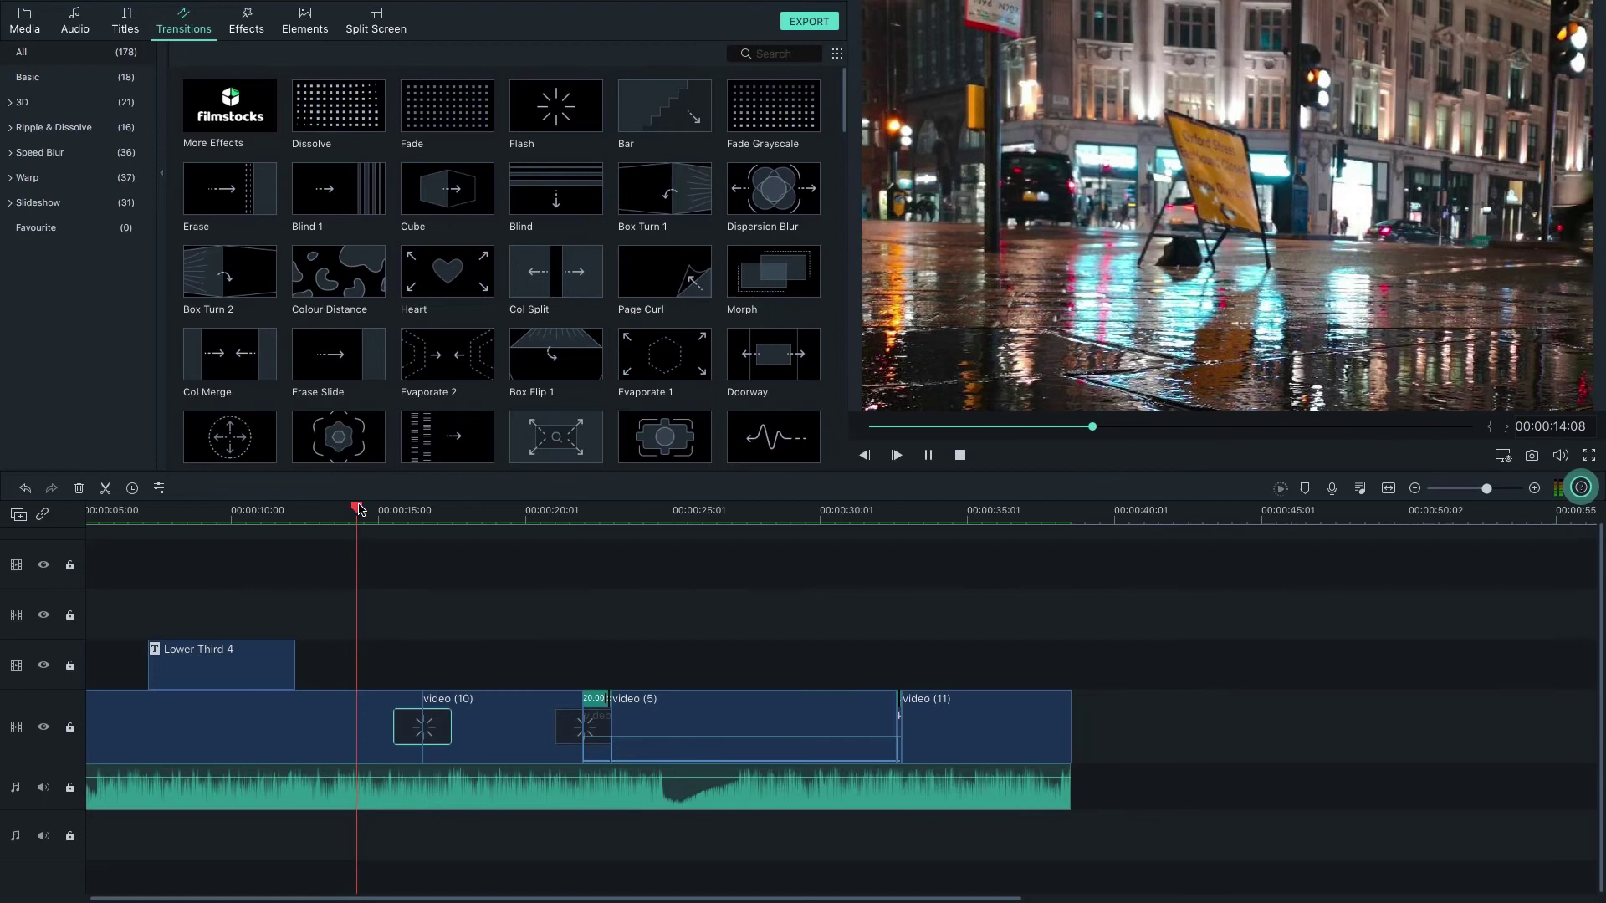
key(space)
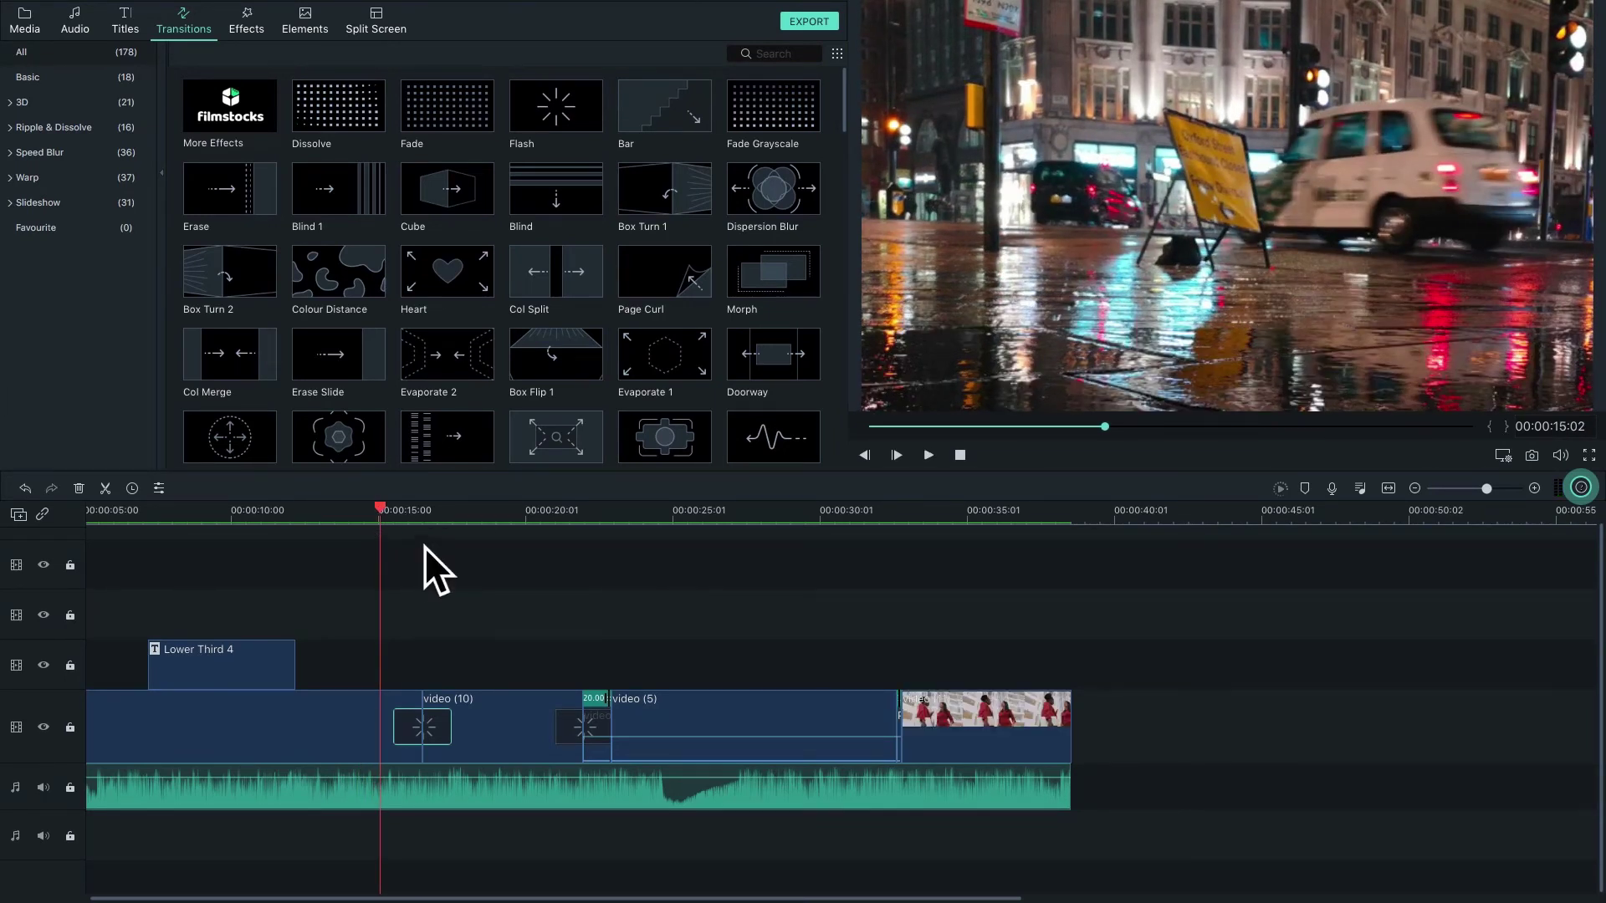
Step: Apply the Arizona filter to the first video clip for a warm tint
click(246, 23)
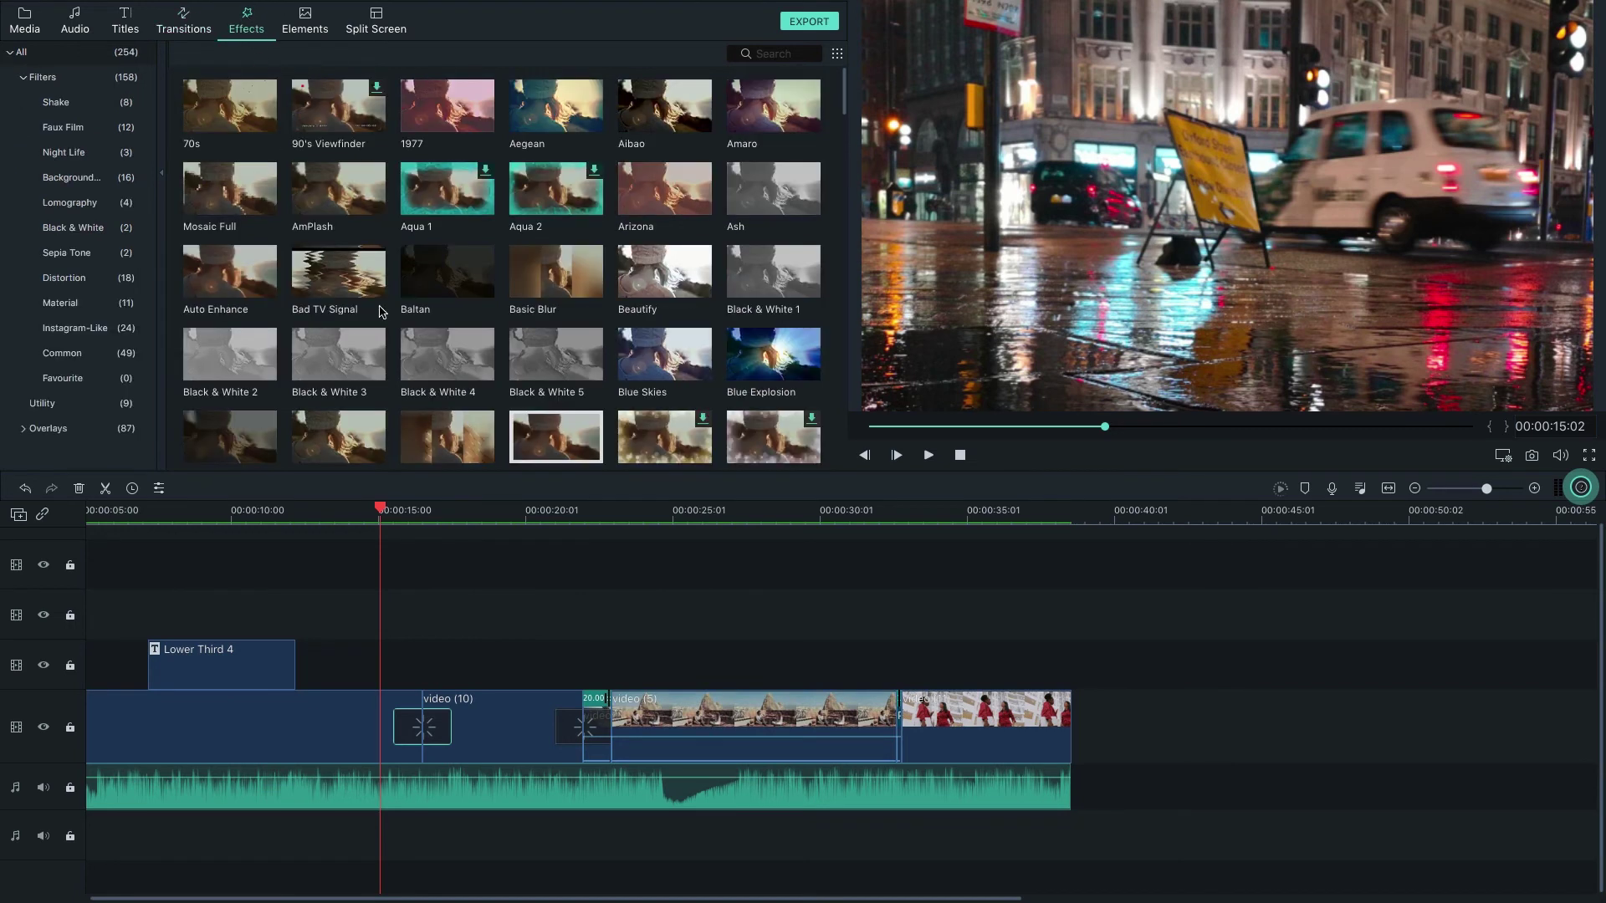
click(337, 727)
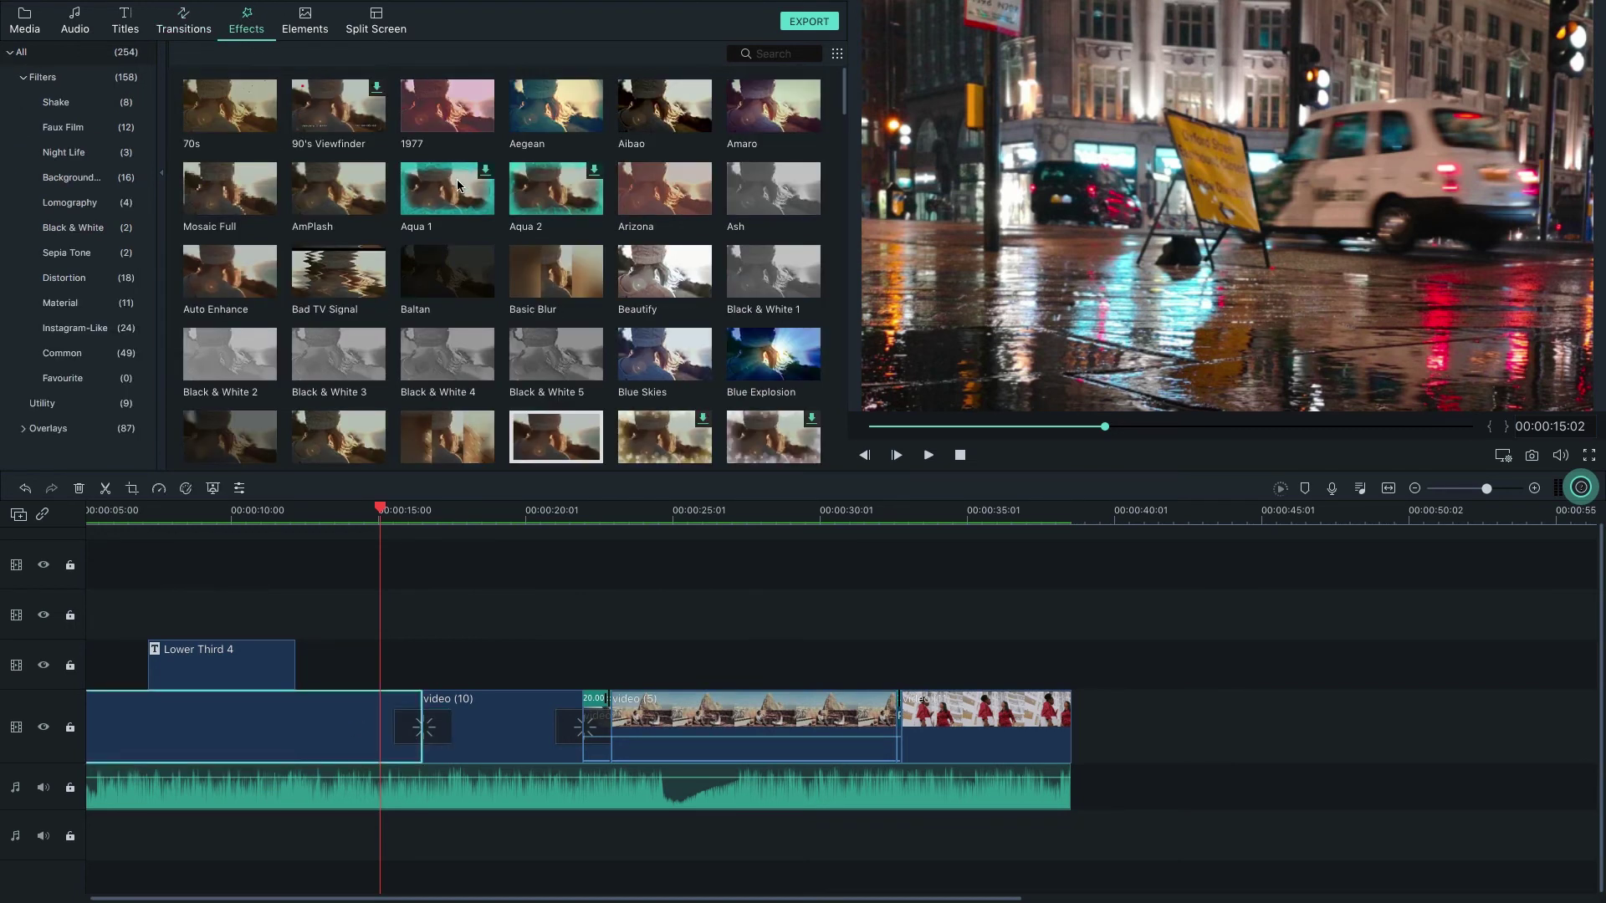
drag(666, 189, 200, 744)
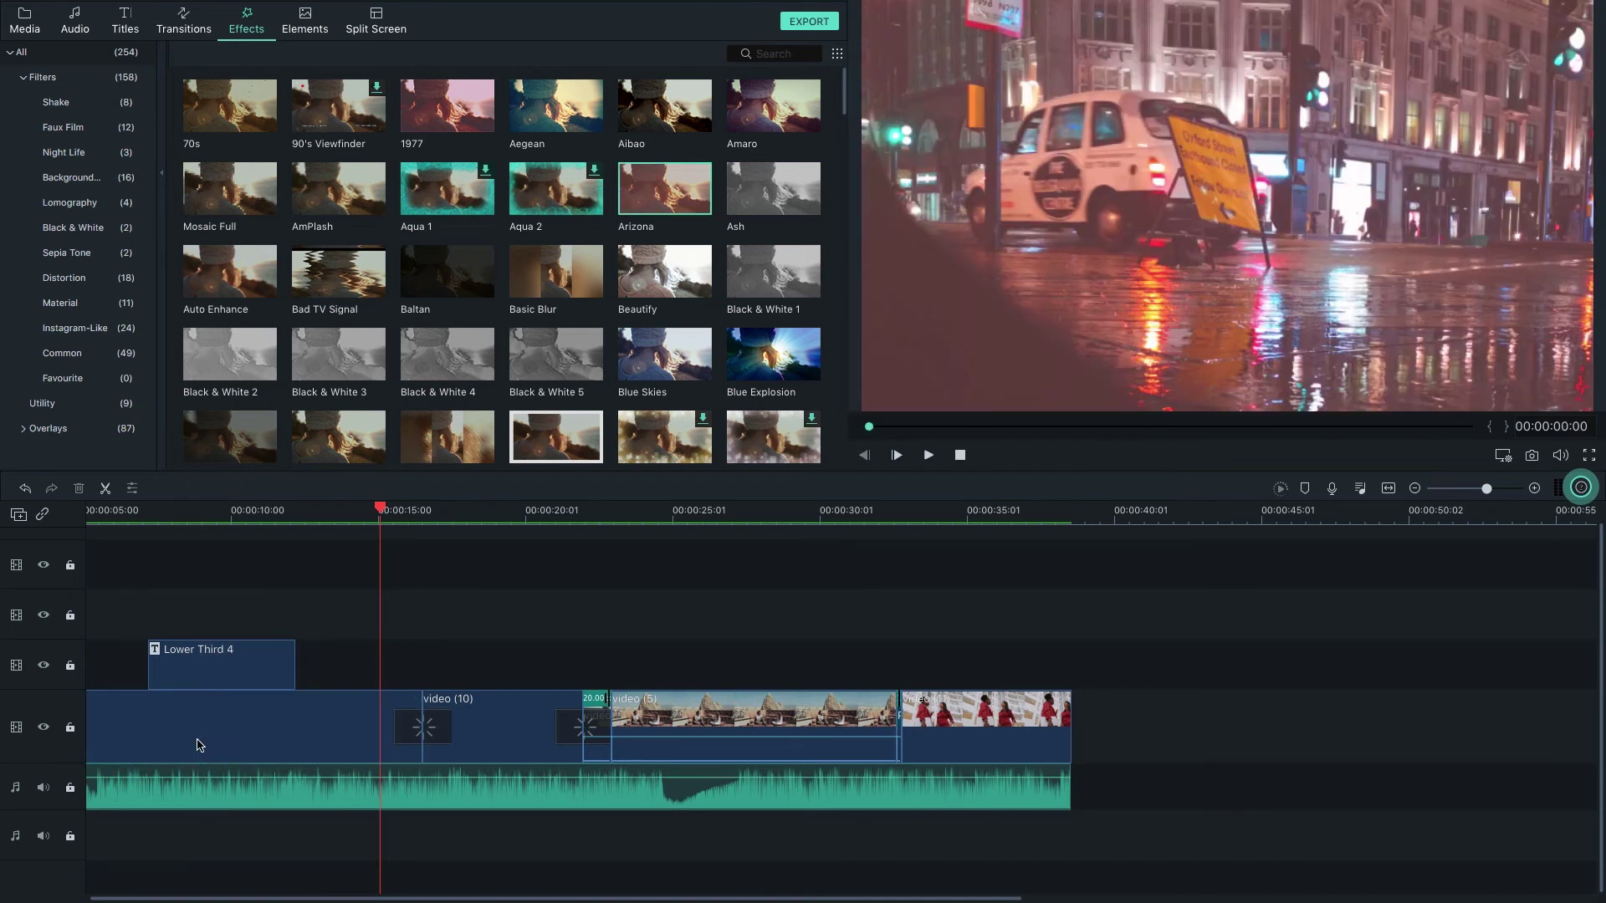
scroll(309, 519, down, 2)
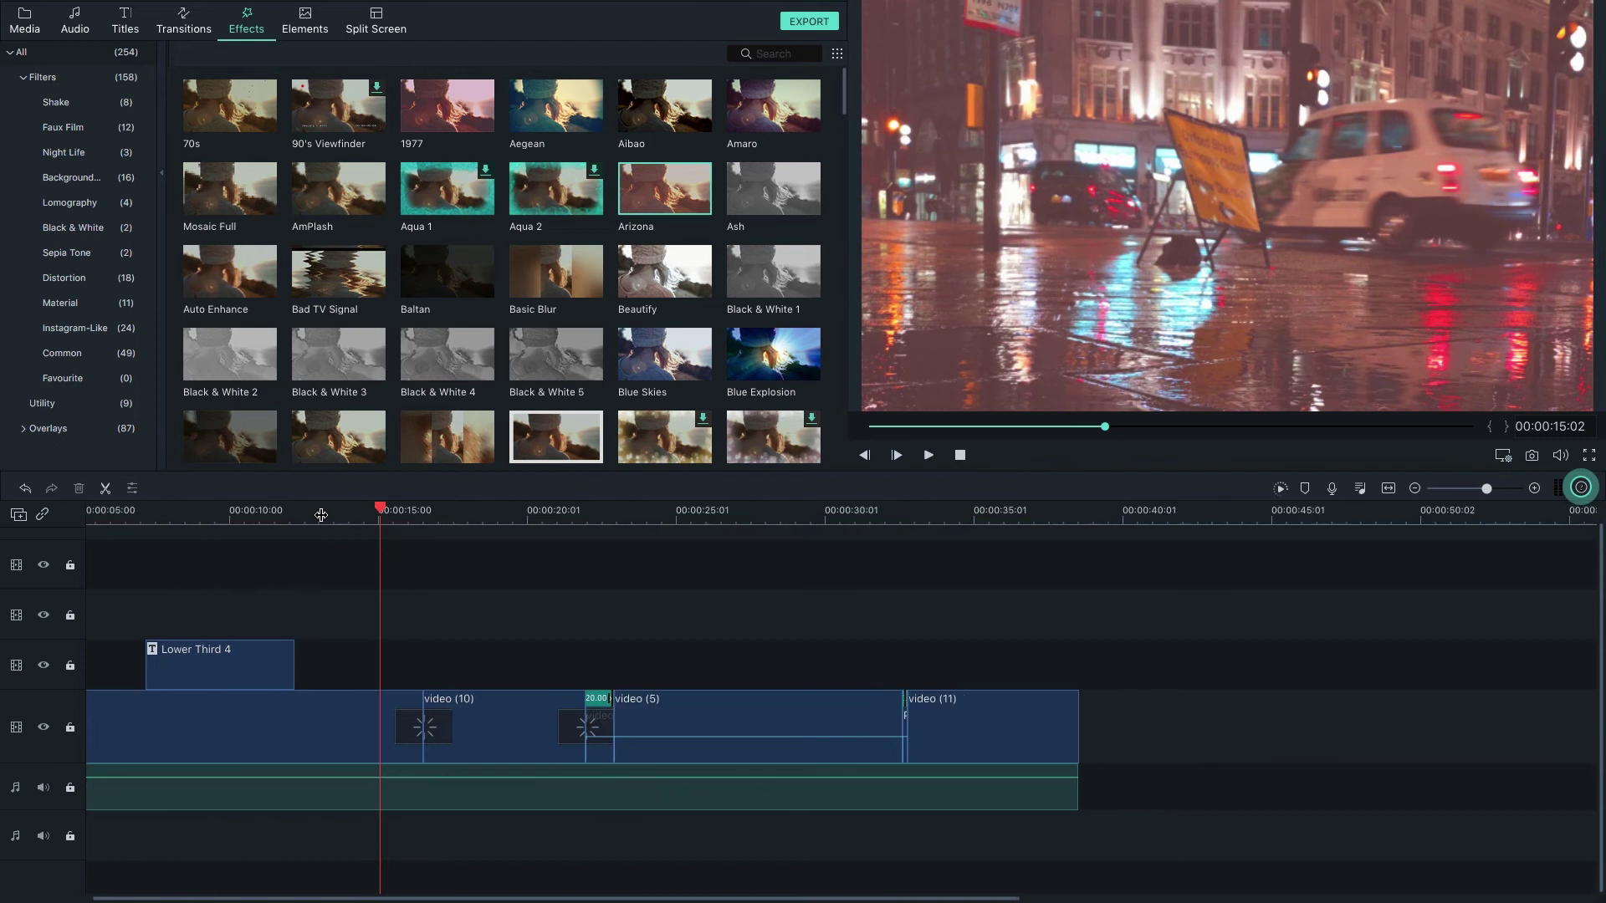
Step: Add the Badge Element 6 'VINTAGE' badge above video (10) near 15 seconds and play it
click(307, 28)
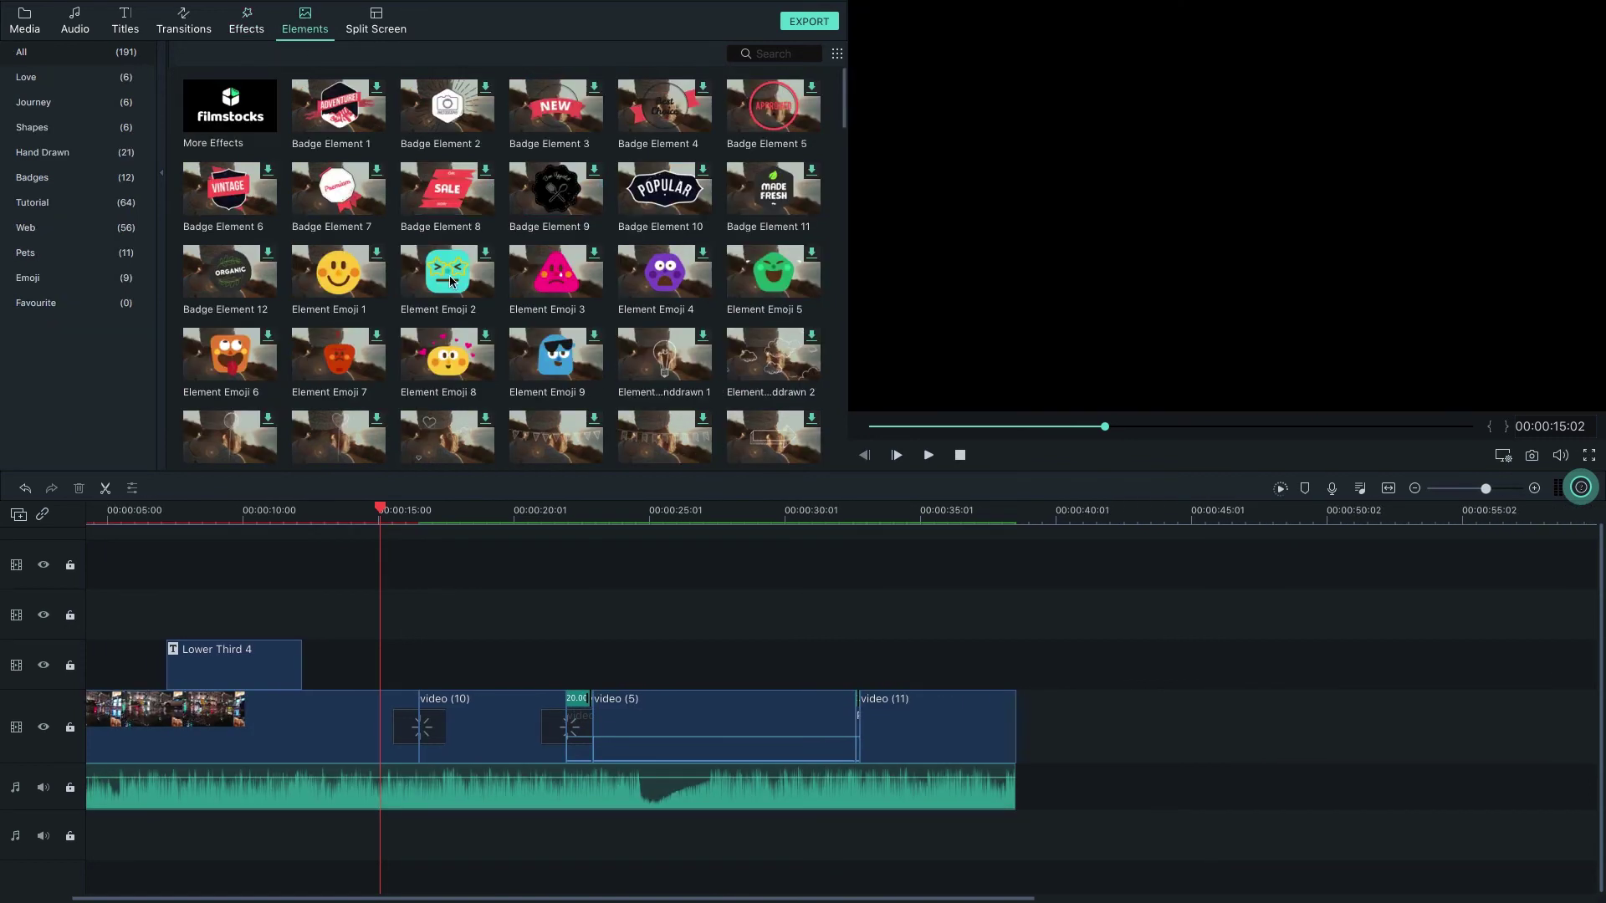
drag(234, 191, 426, 661)
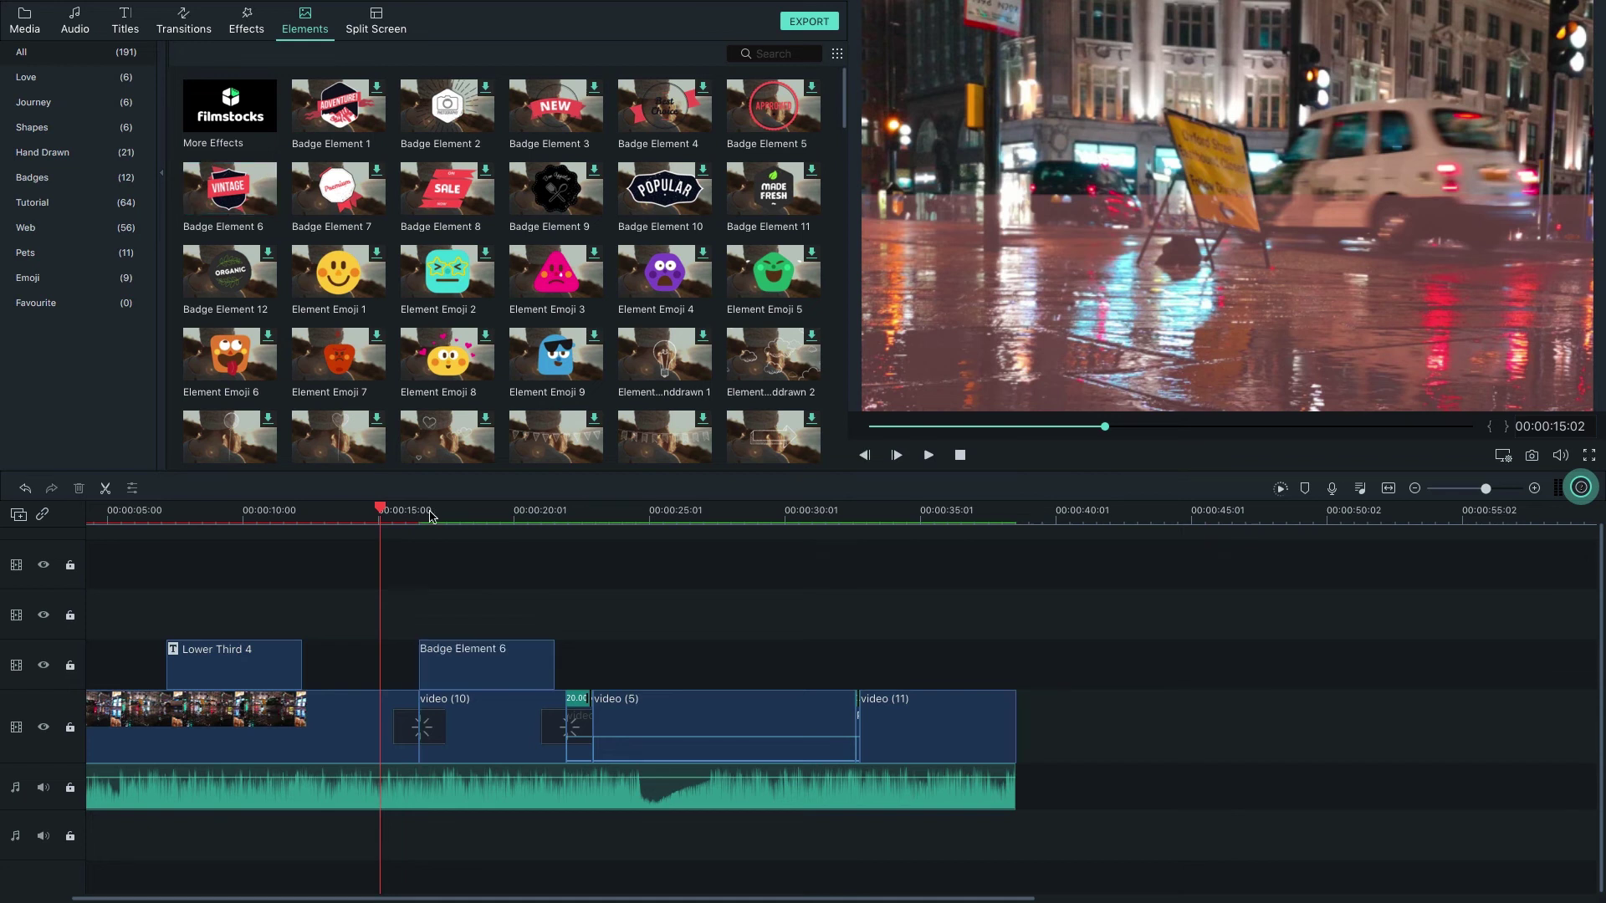
drag(381, 511, 473, 523)
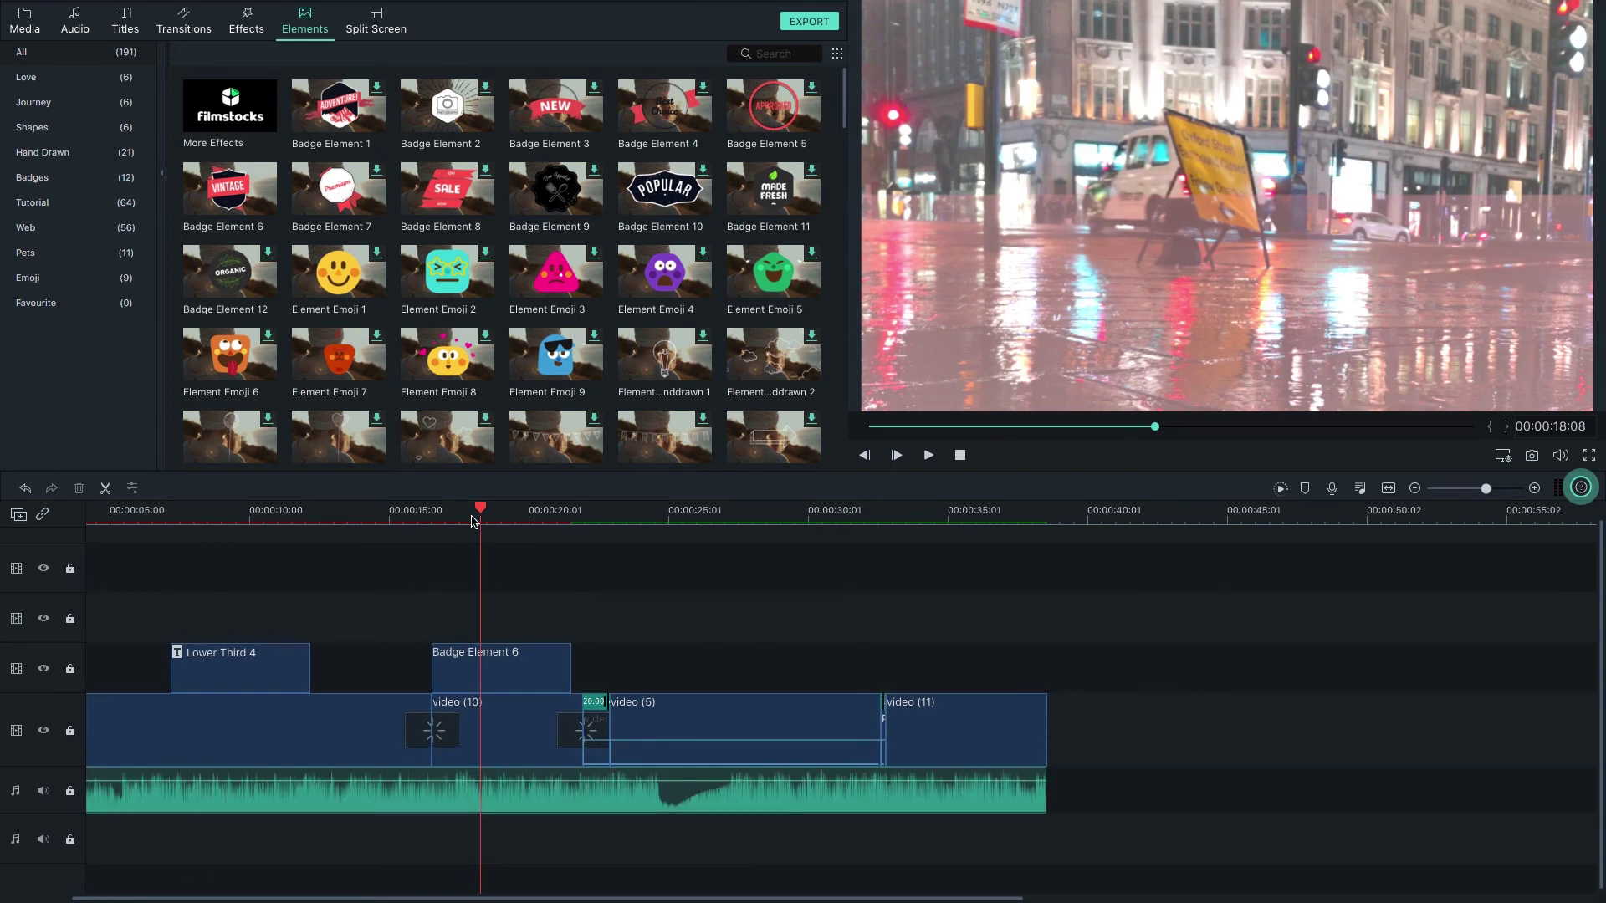
key(space)
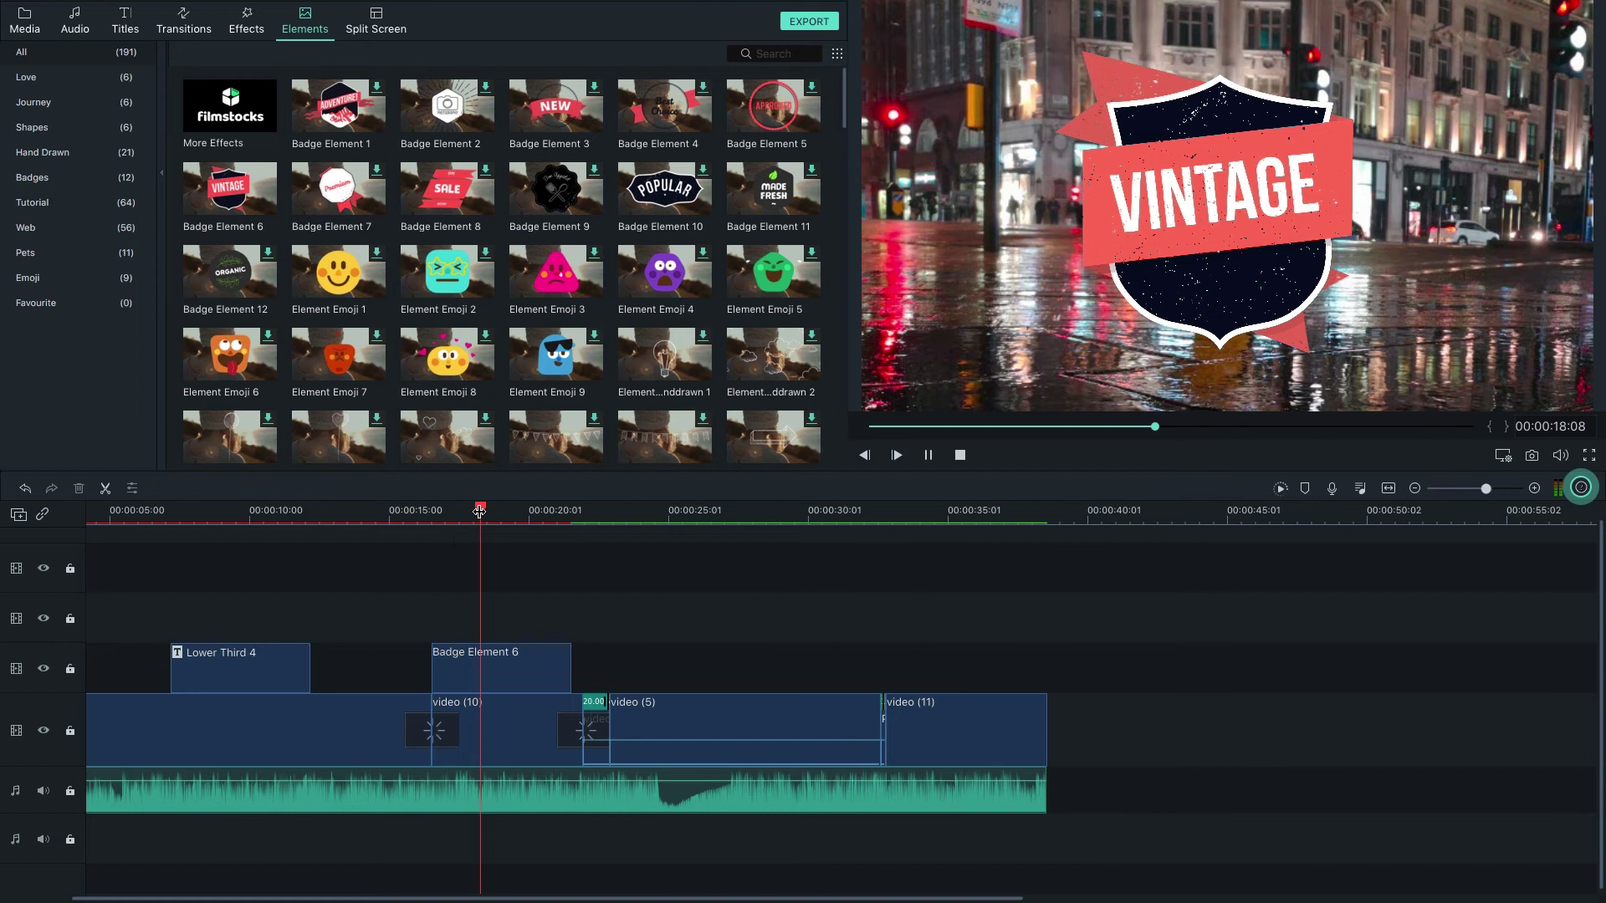
scroll(480, 512, down, 3)
Step: Lower the preview's playback quality to Medium Quality (1/4)
drag(416, 514, 518, 520)
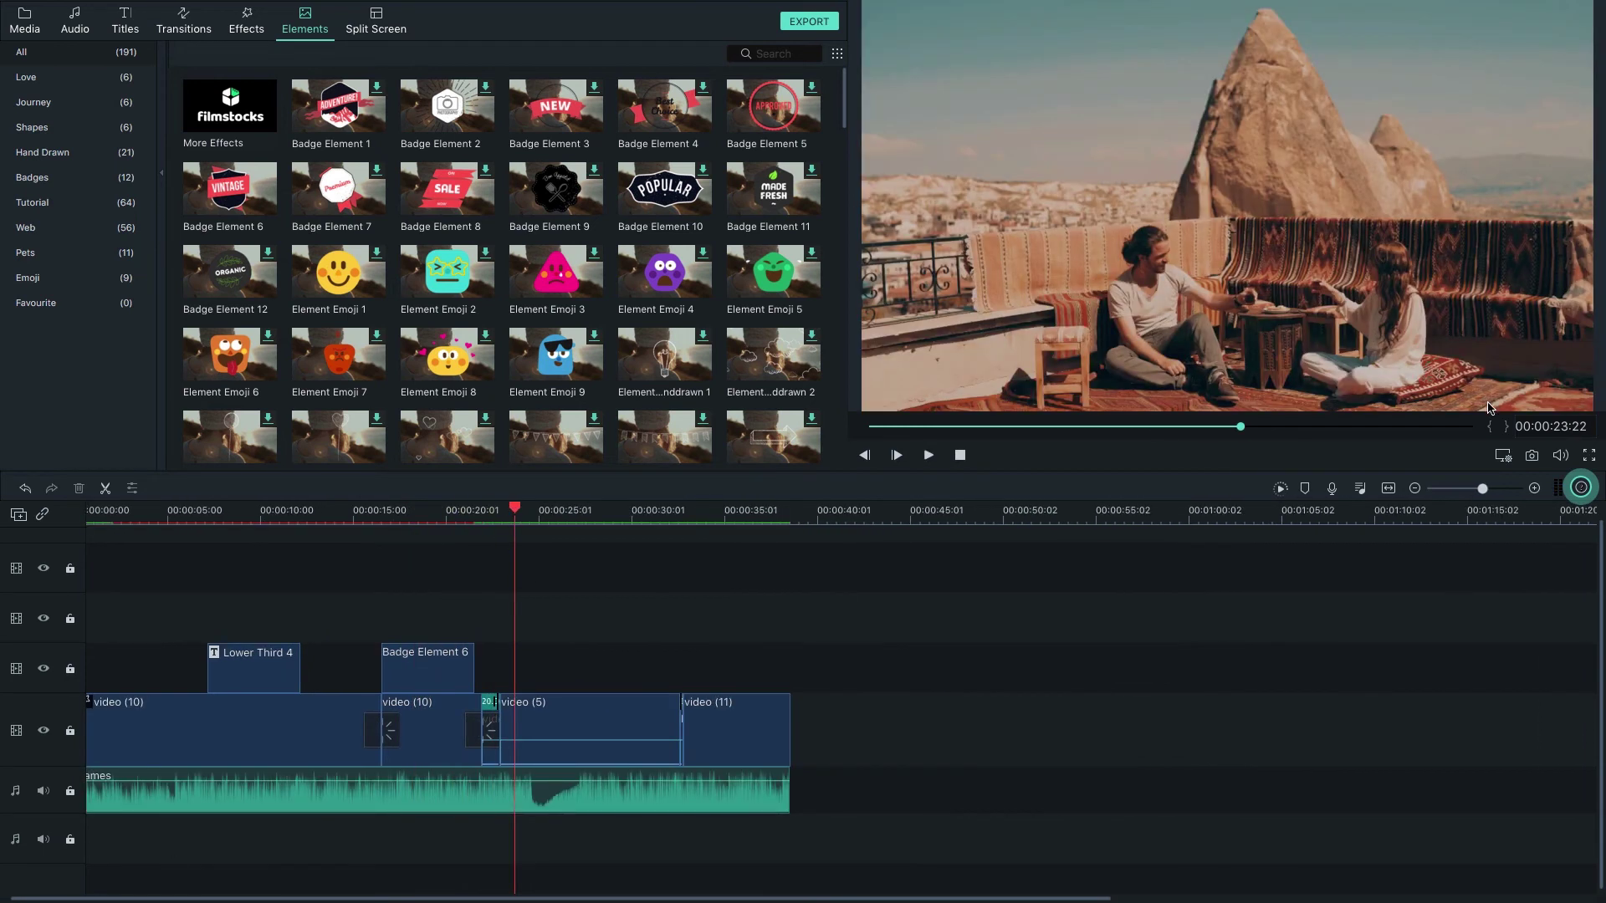
click(1503, 456)
mouse_move(1440, 497)
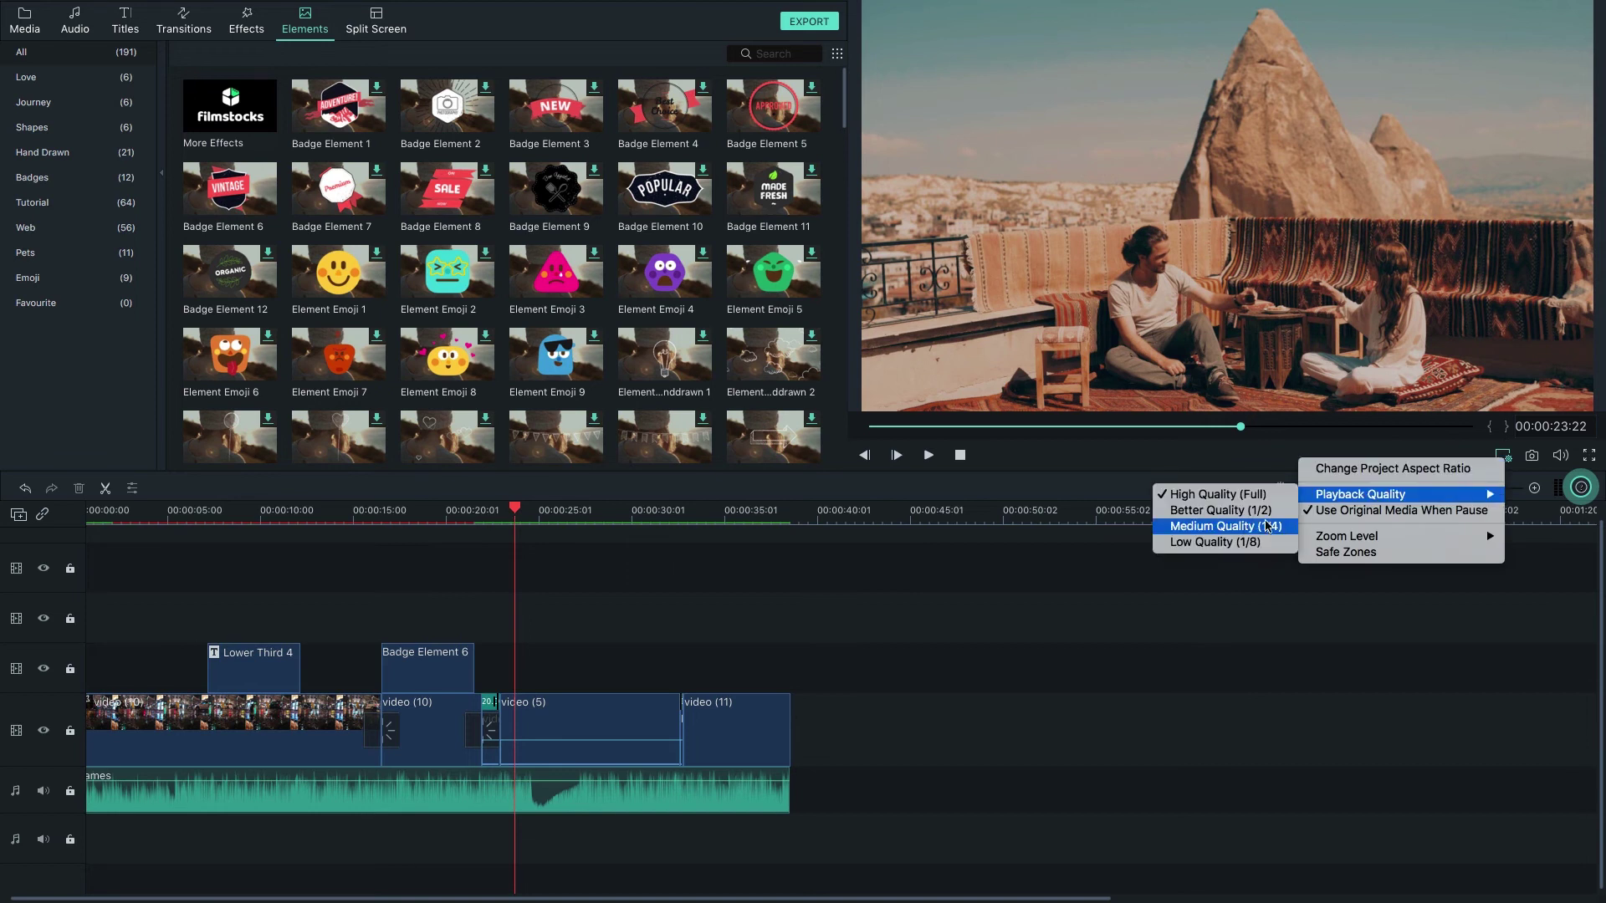
click(1242, 527)
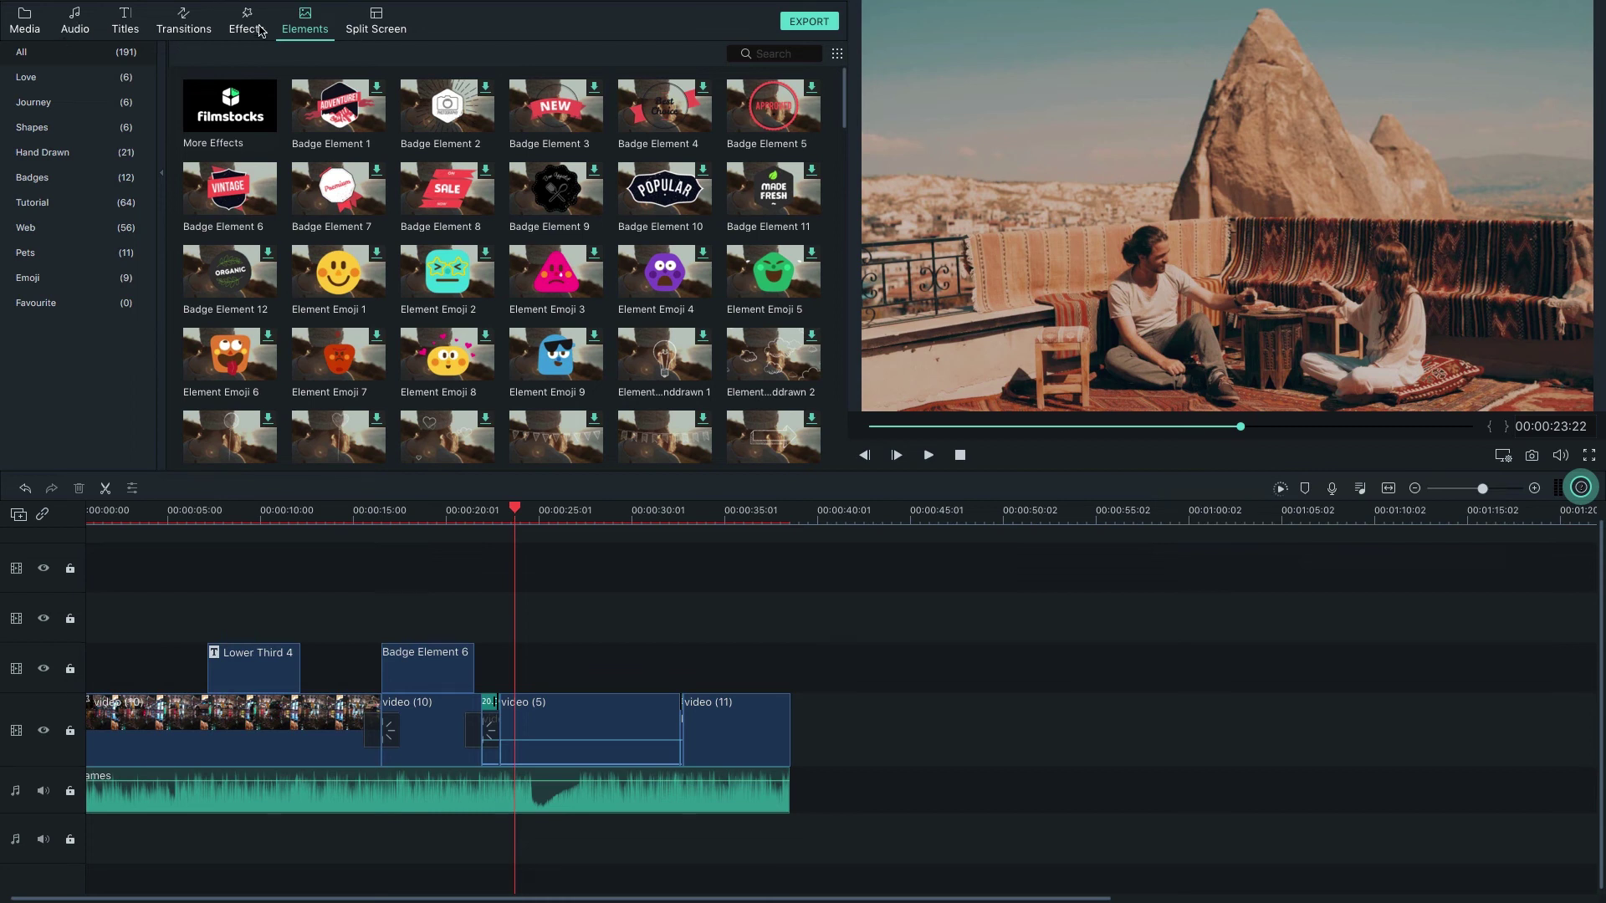
Step: Add the 'Lights on the Gold Shore - Time For Us' music at the timeline start
click(83, 28)
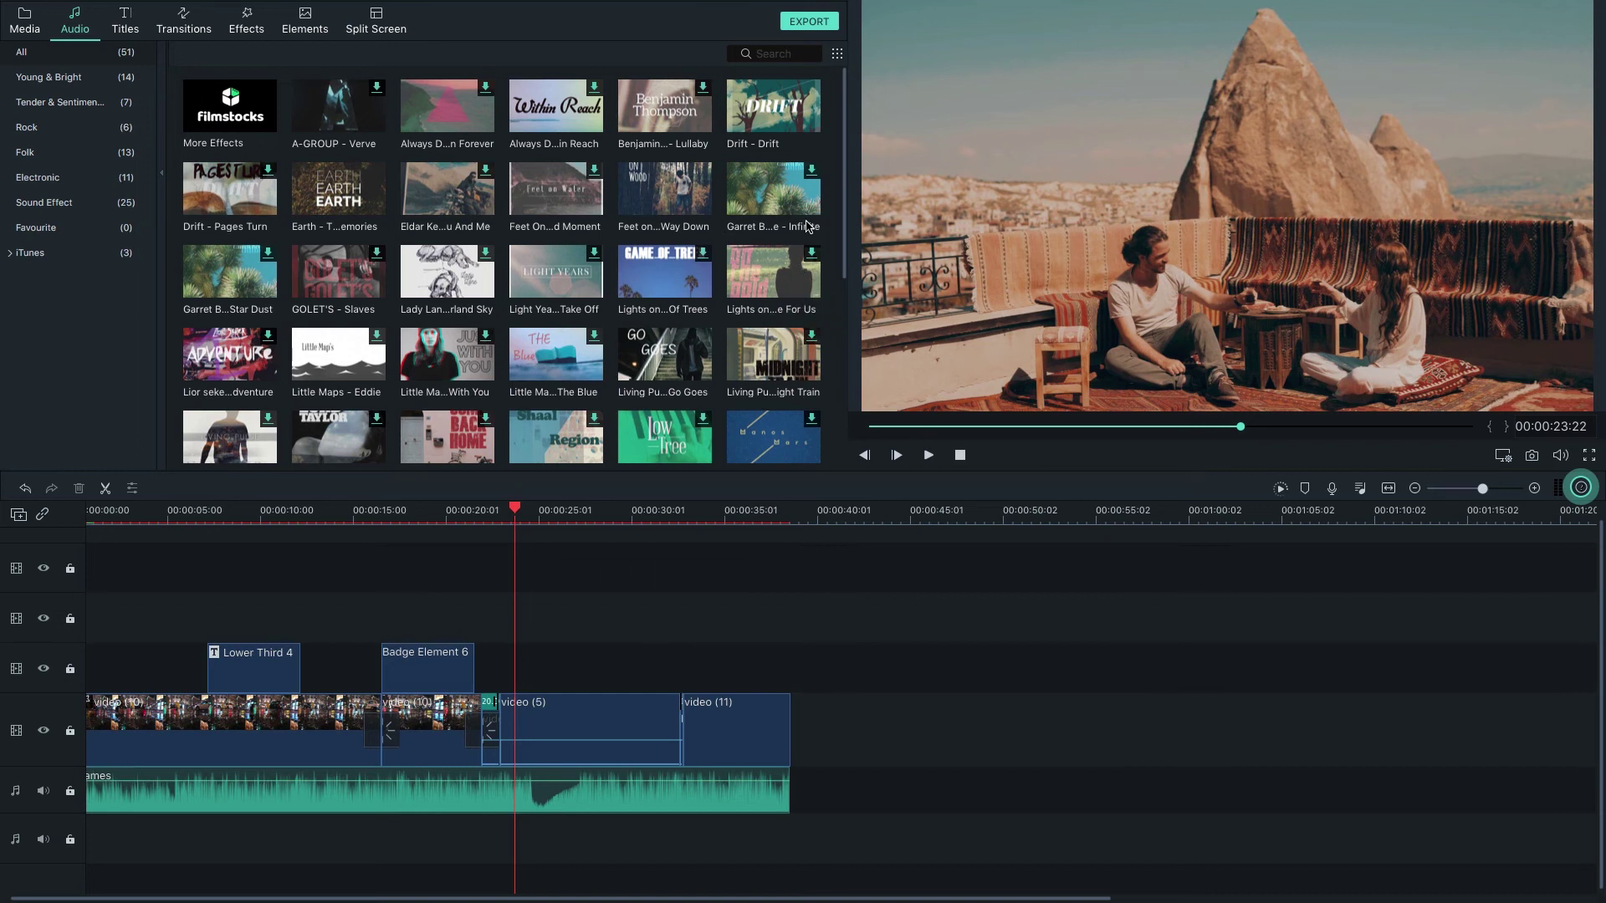
drag(752, 285, 830, 730)
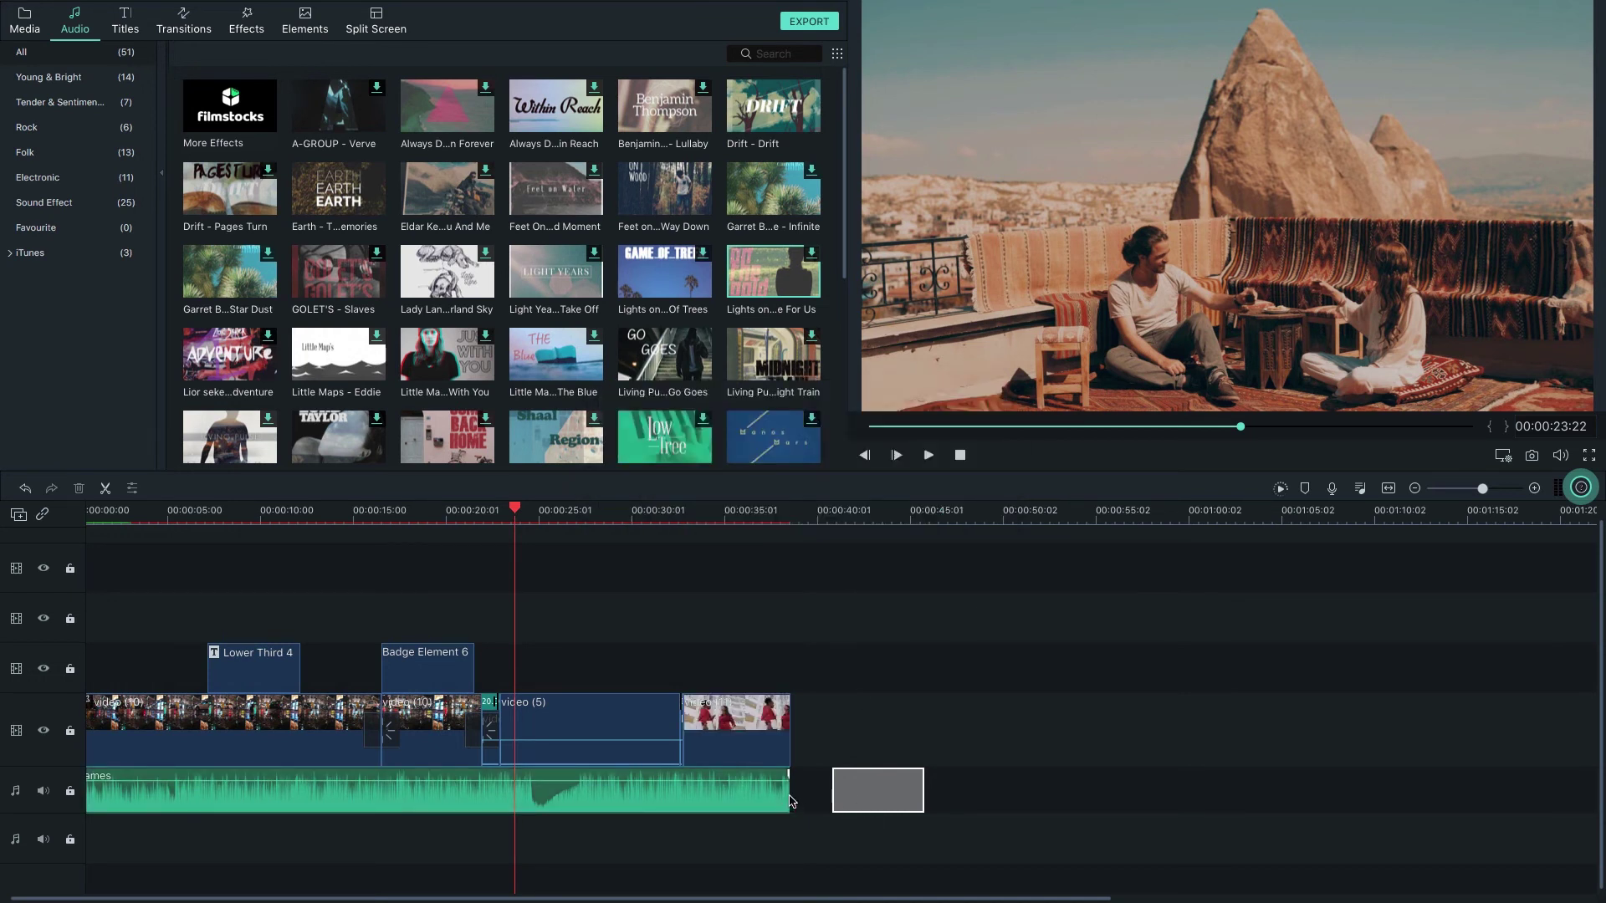
drag(869, 819, 790, 556)
click(673, 800)
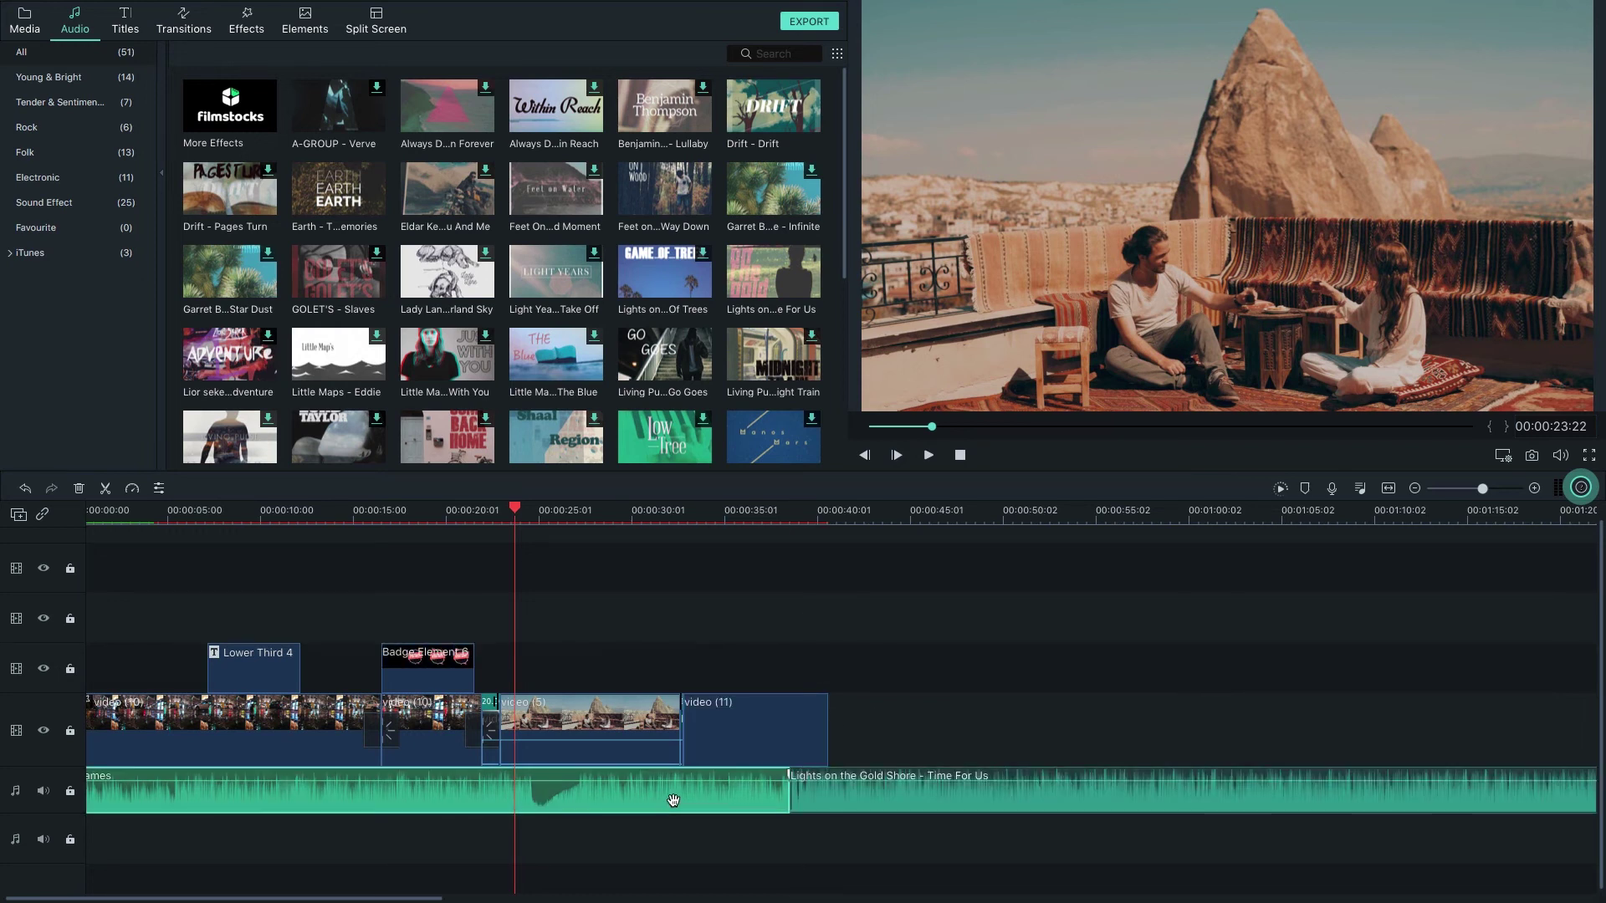
drag(858, 799, 543, 619)
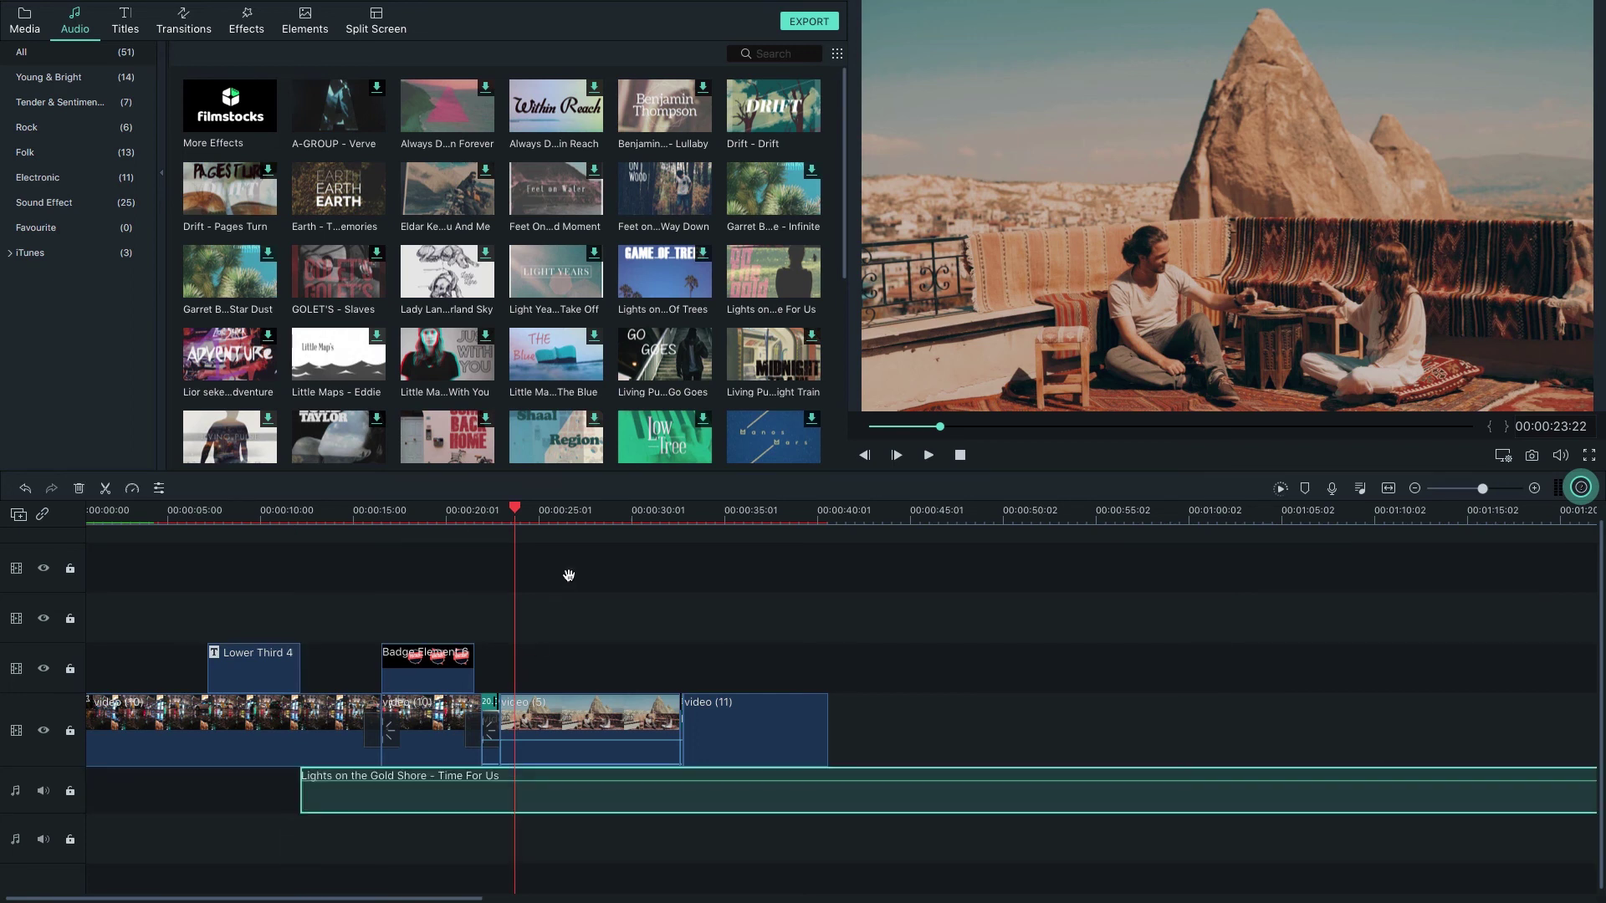
key(space)
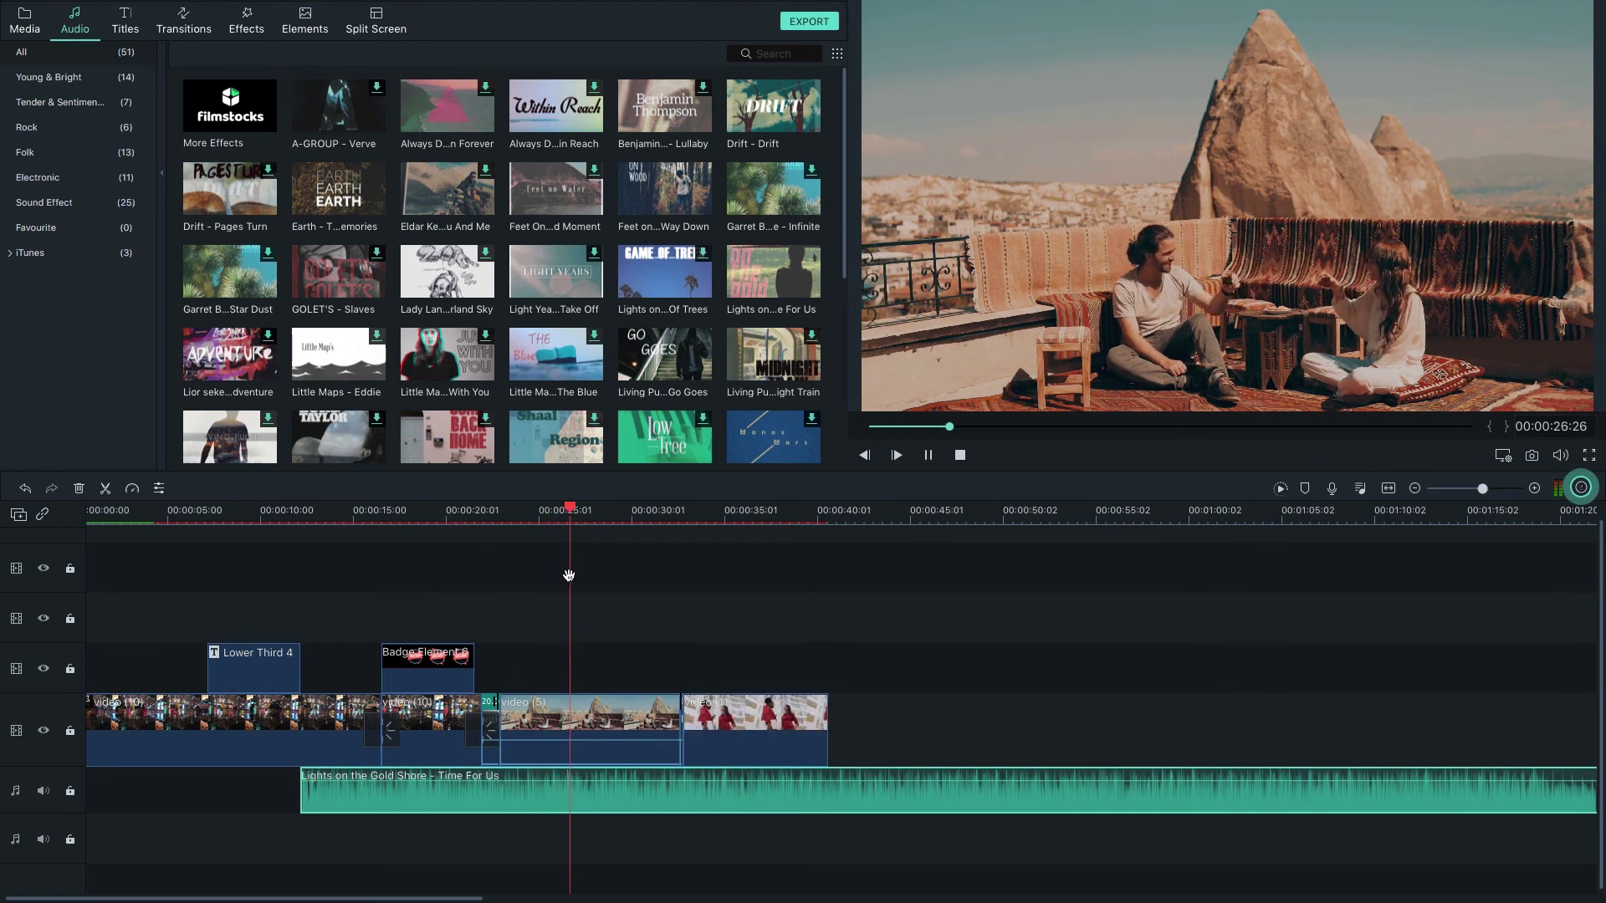
drag(498, 796, 288, 789)
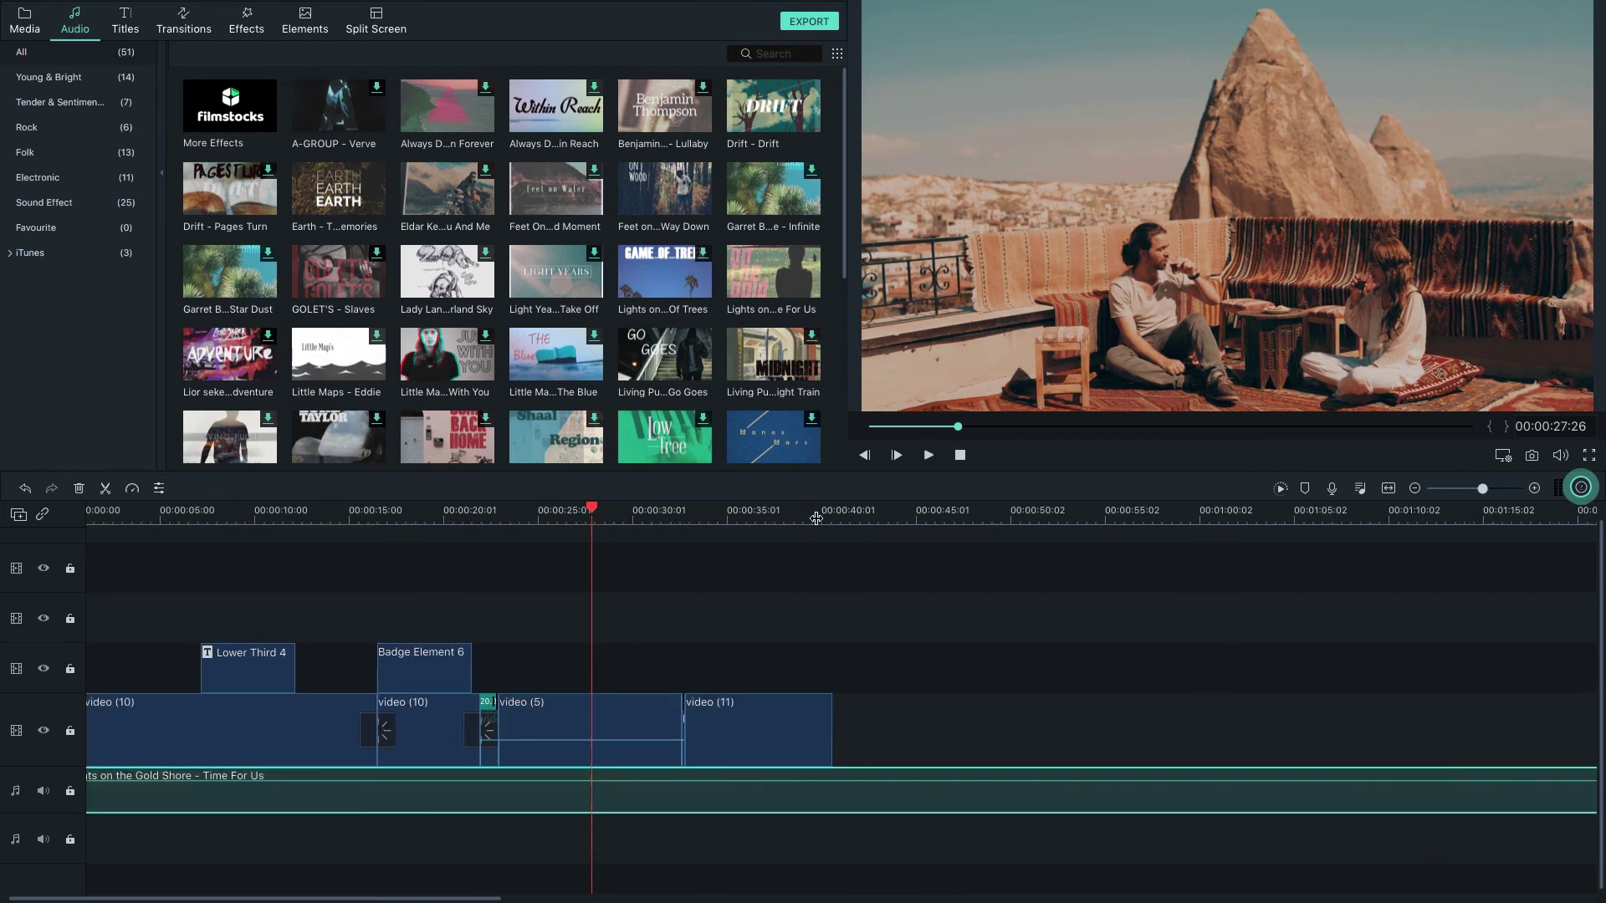
Step: Cut the new music so it ends exactly where video (11) ends
drag(594, 512, 831, 532)
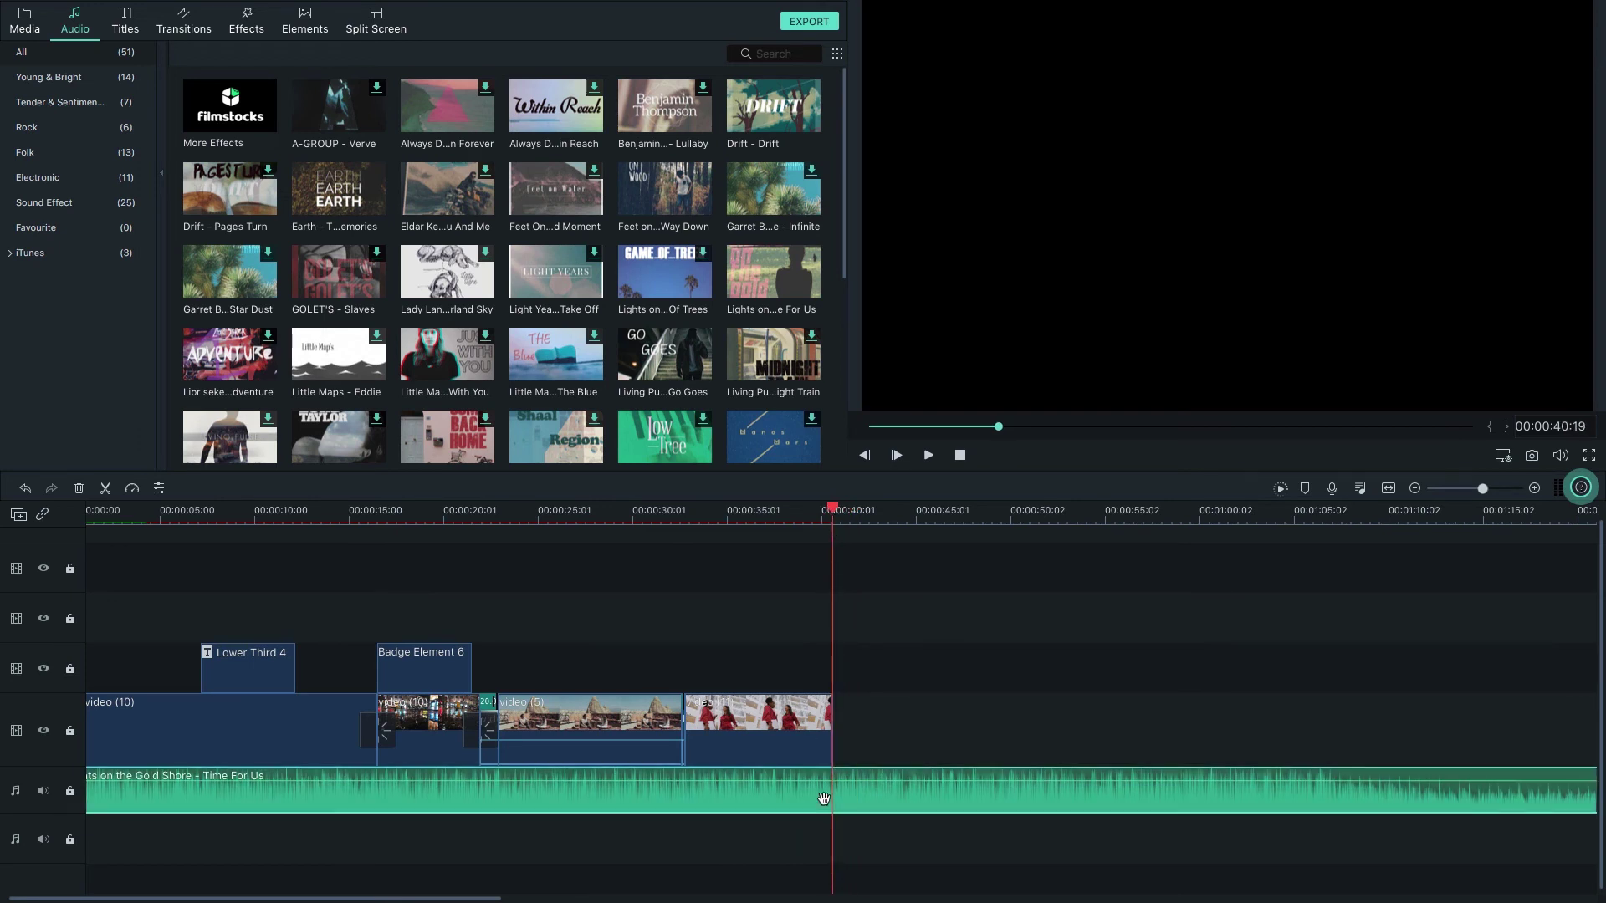
key(ctrl+b)
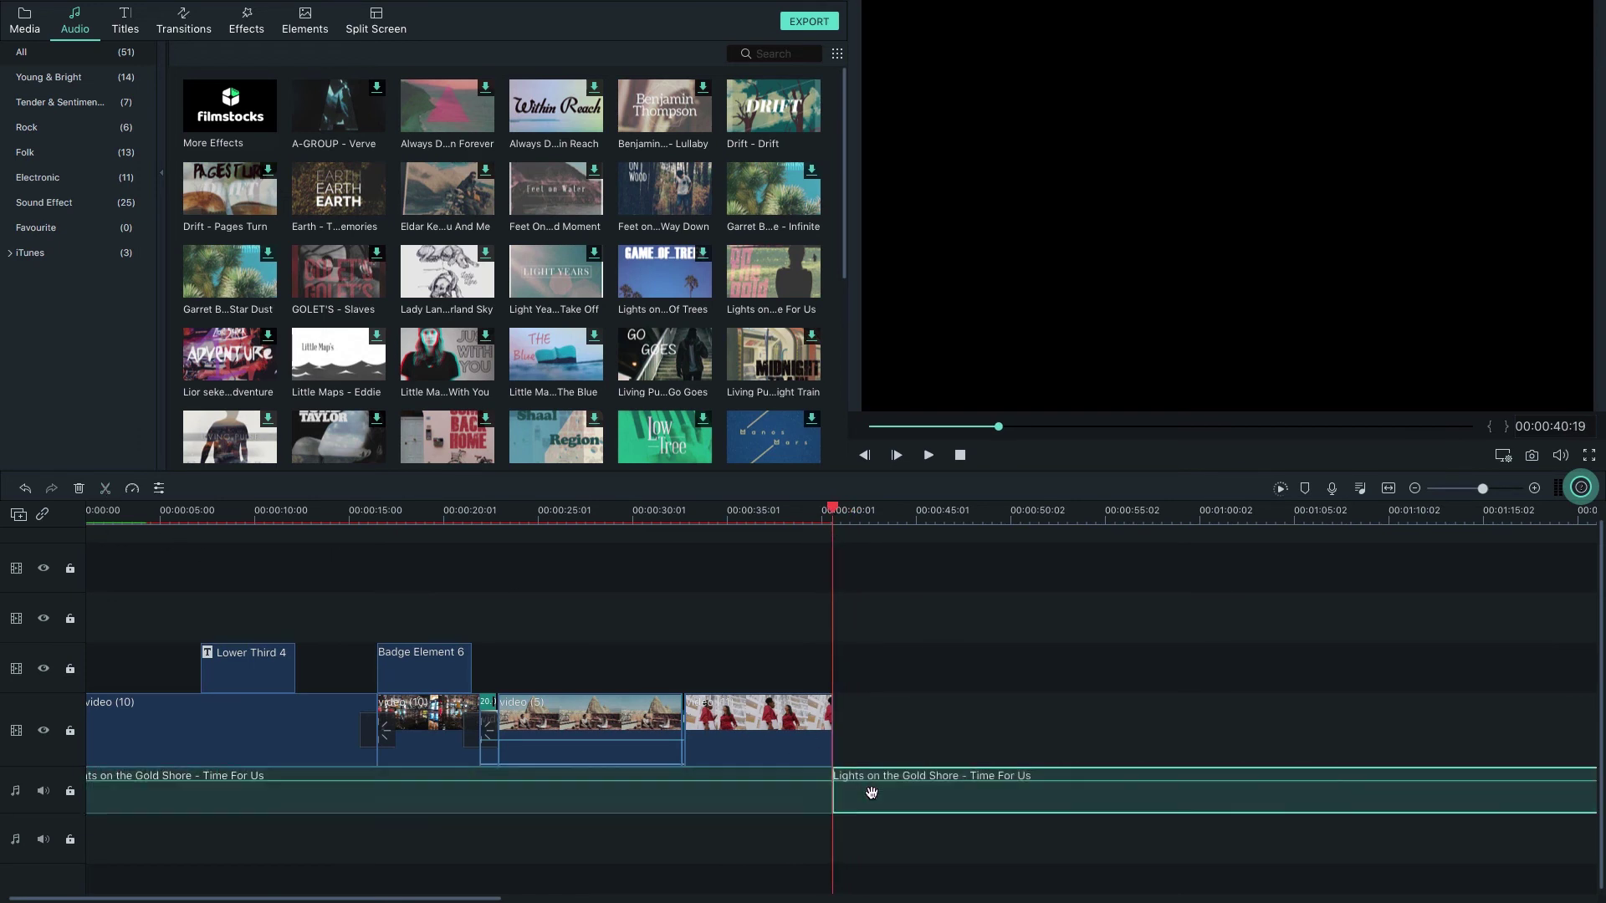
click(871, 792)
key(Delete)
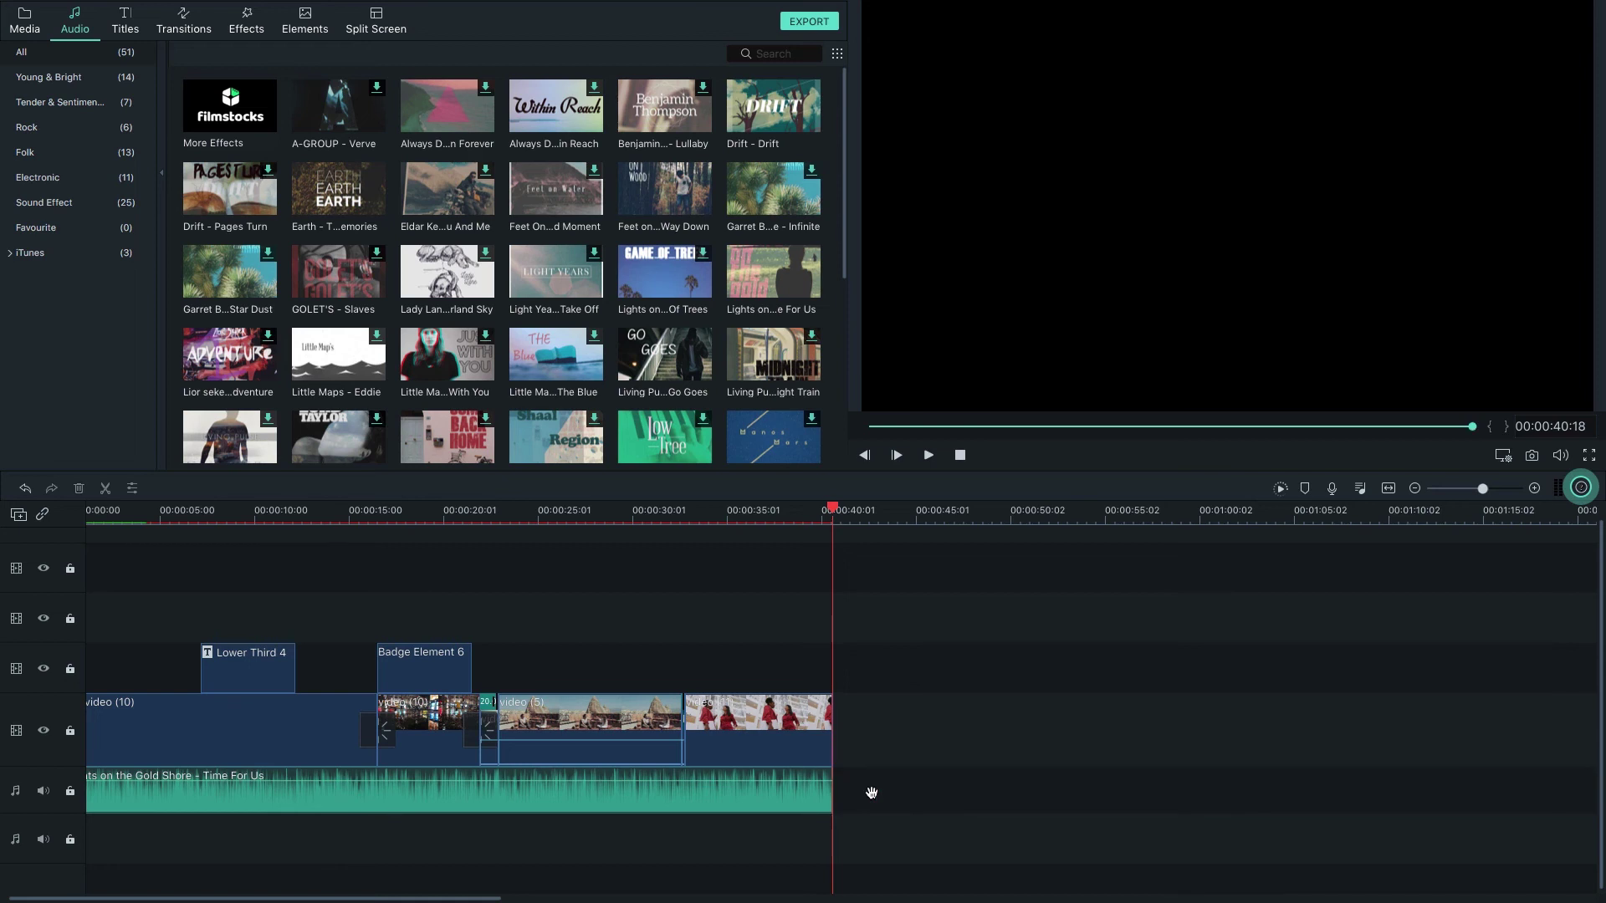
scroll(312, 512, up, 2)
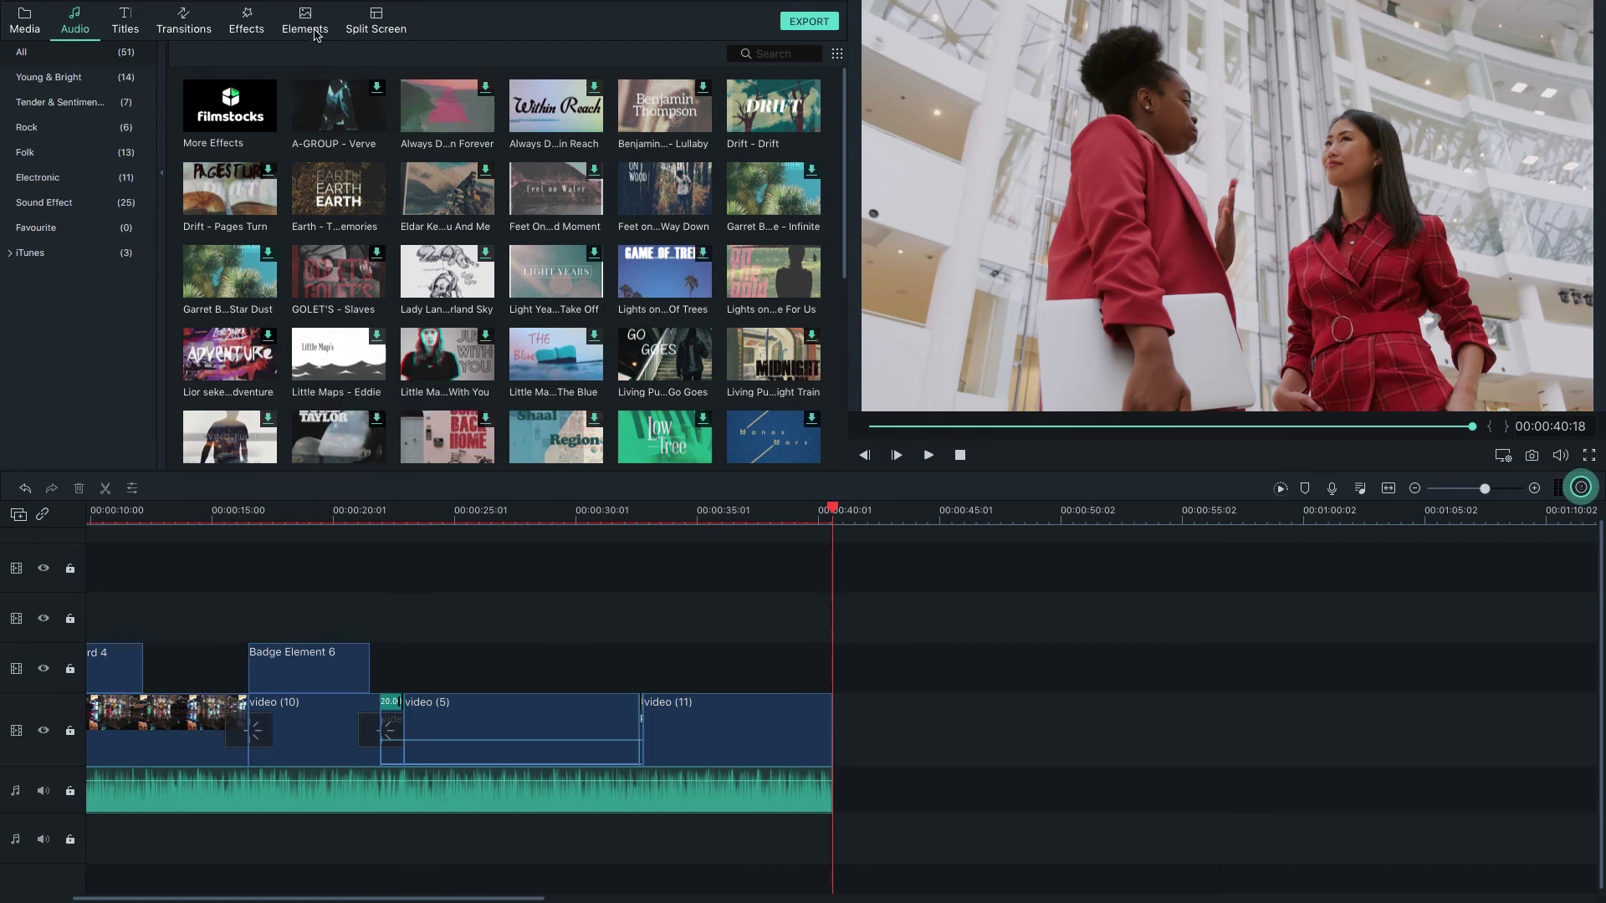
Step: Place Split Screen 13 on the element track at about 24 seconds and preview it
click(388, 23)
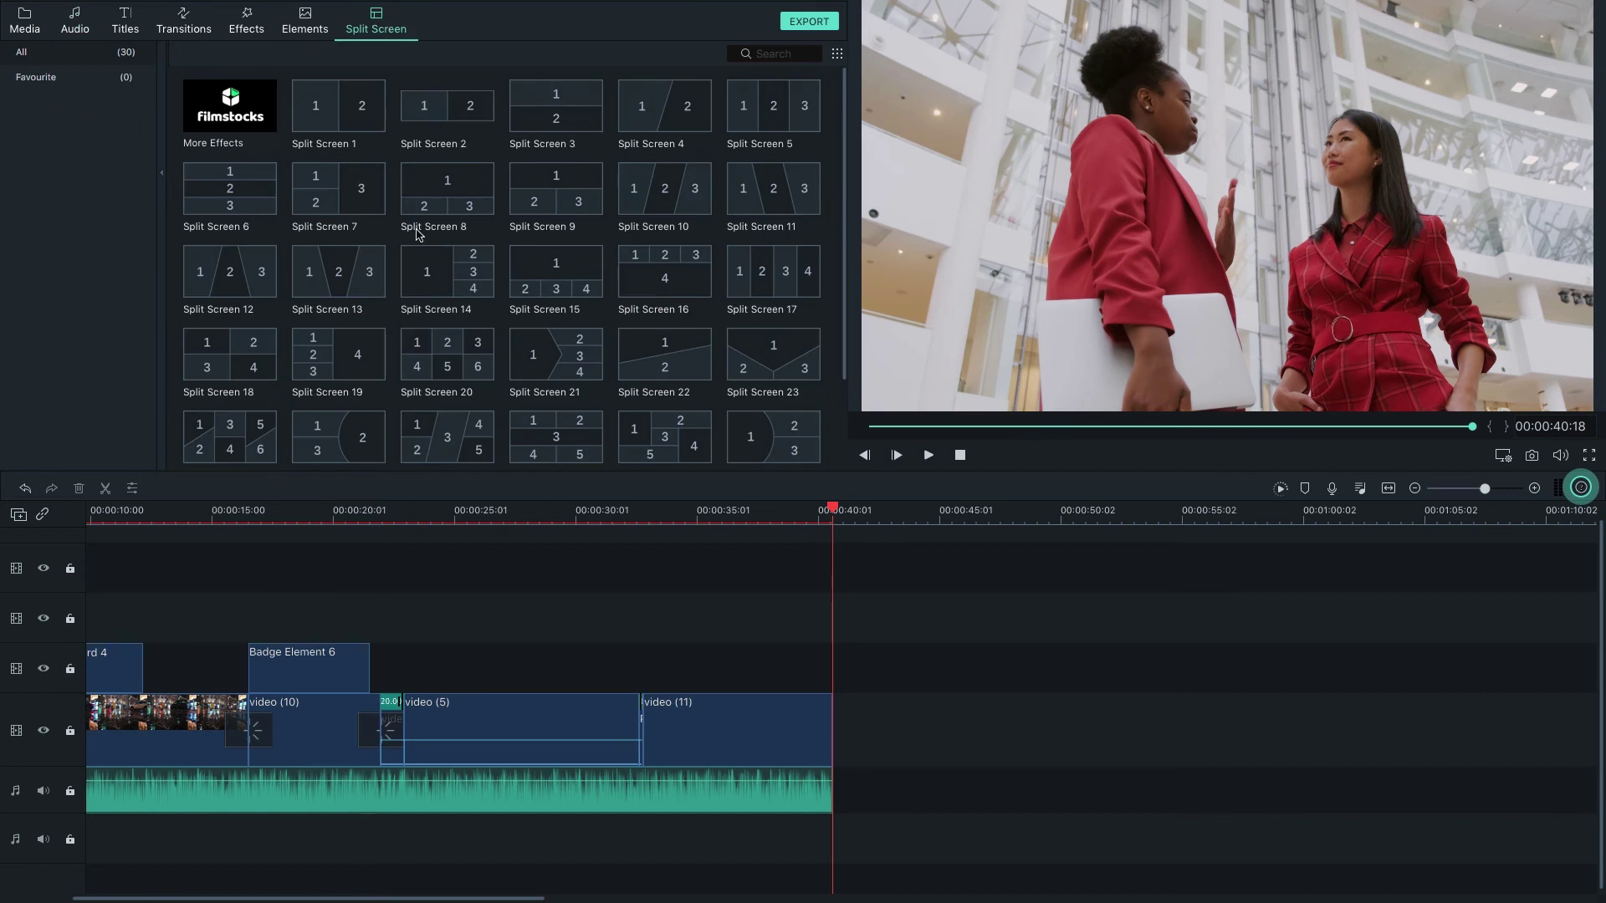
drag(352, 285, 450, 644)
click(438, 513)
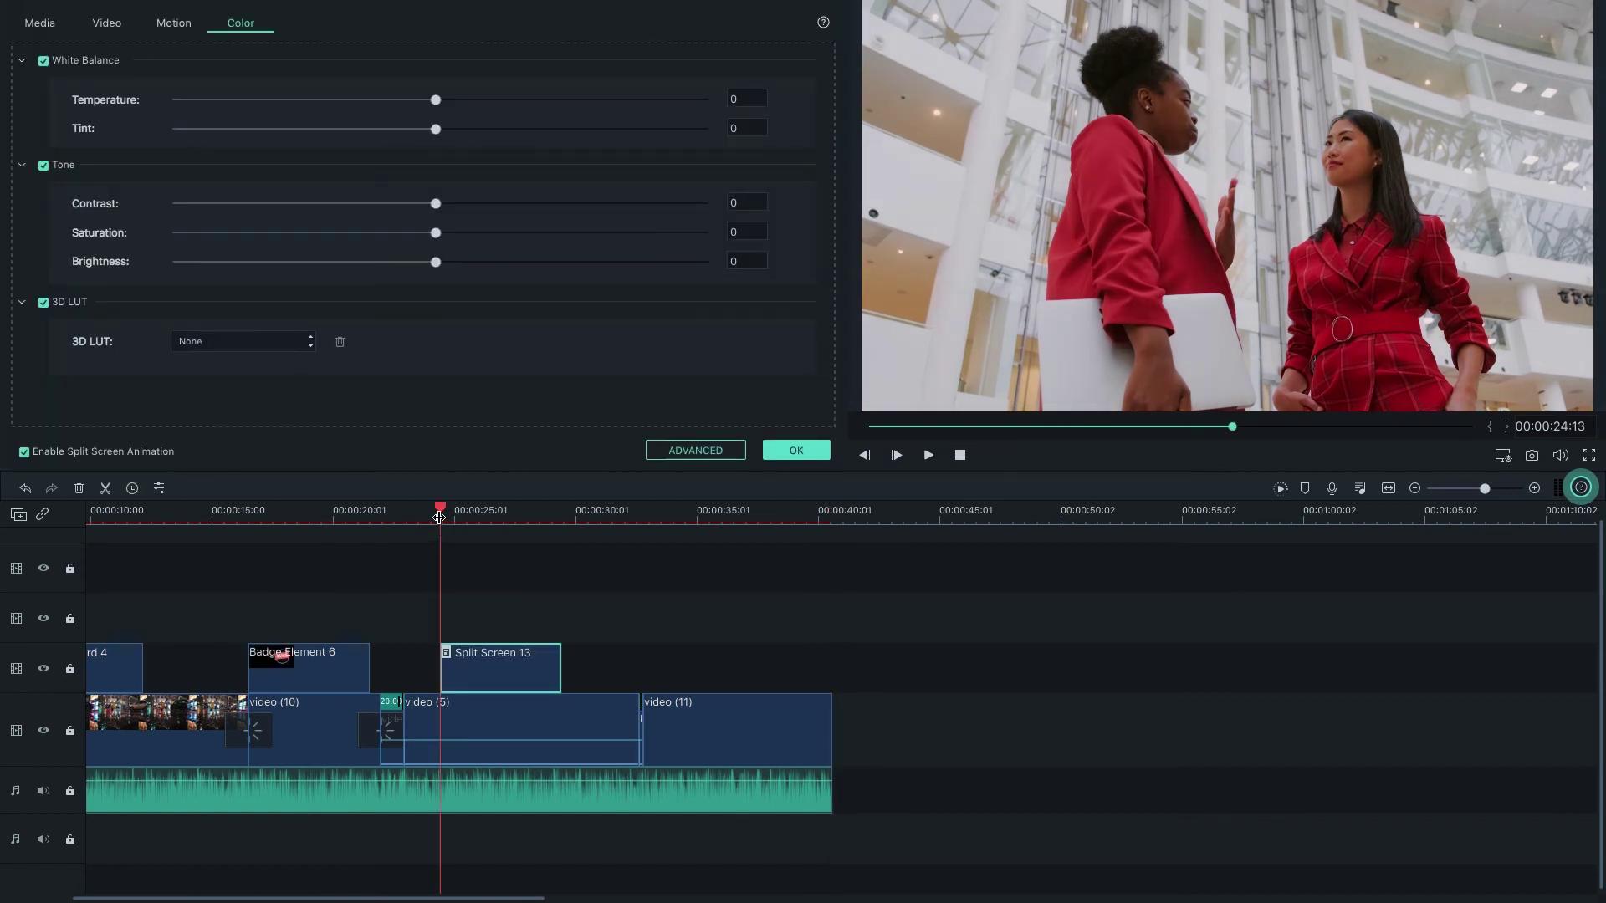
key(space)
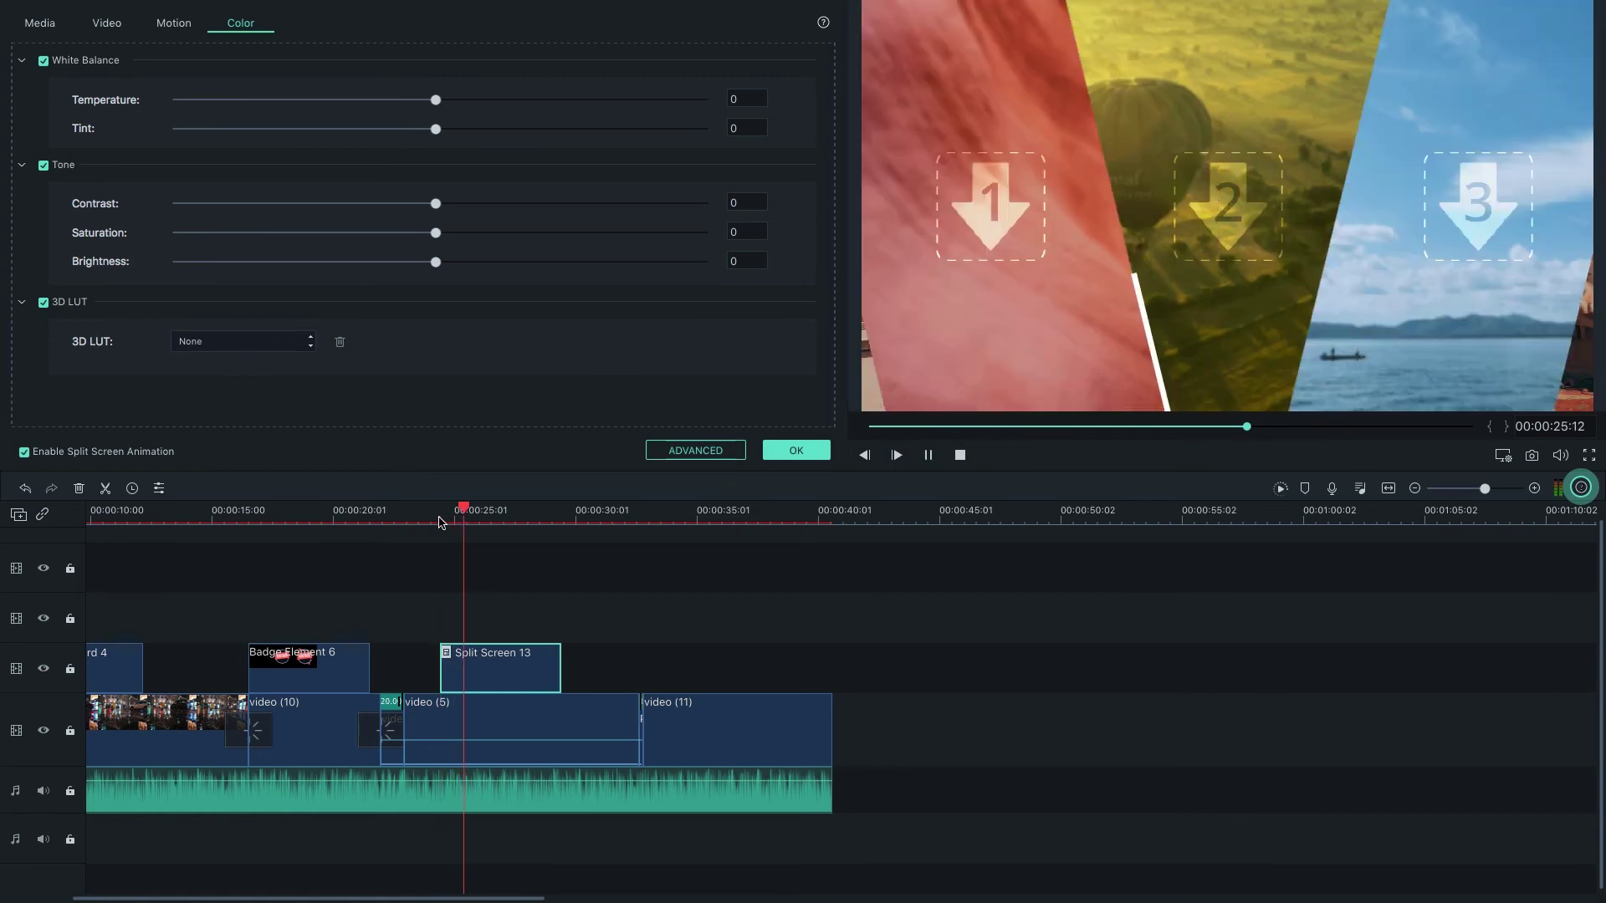
key(space)
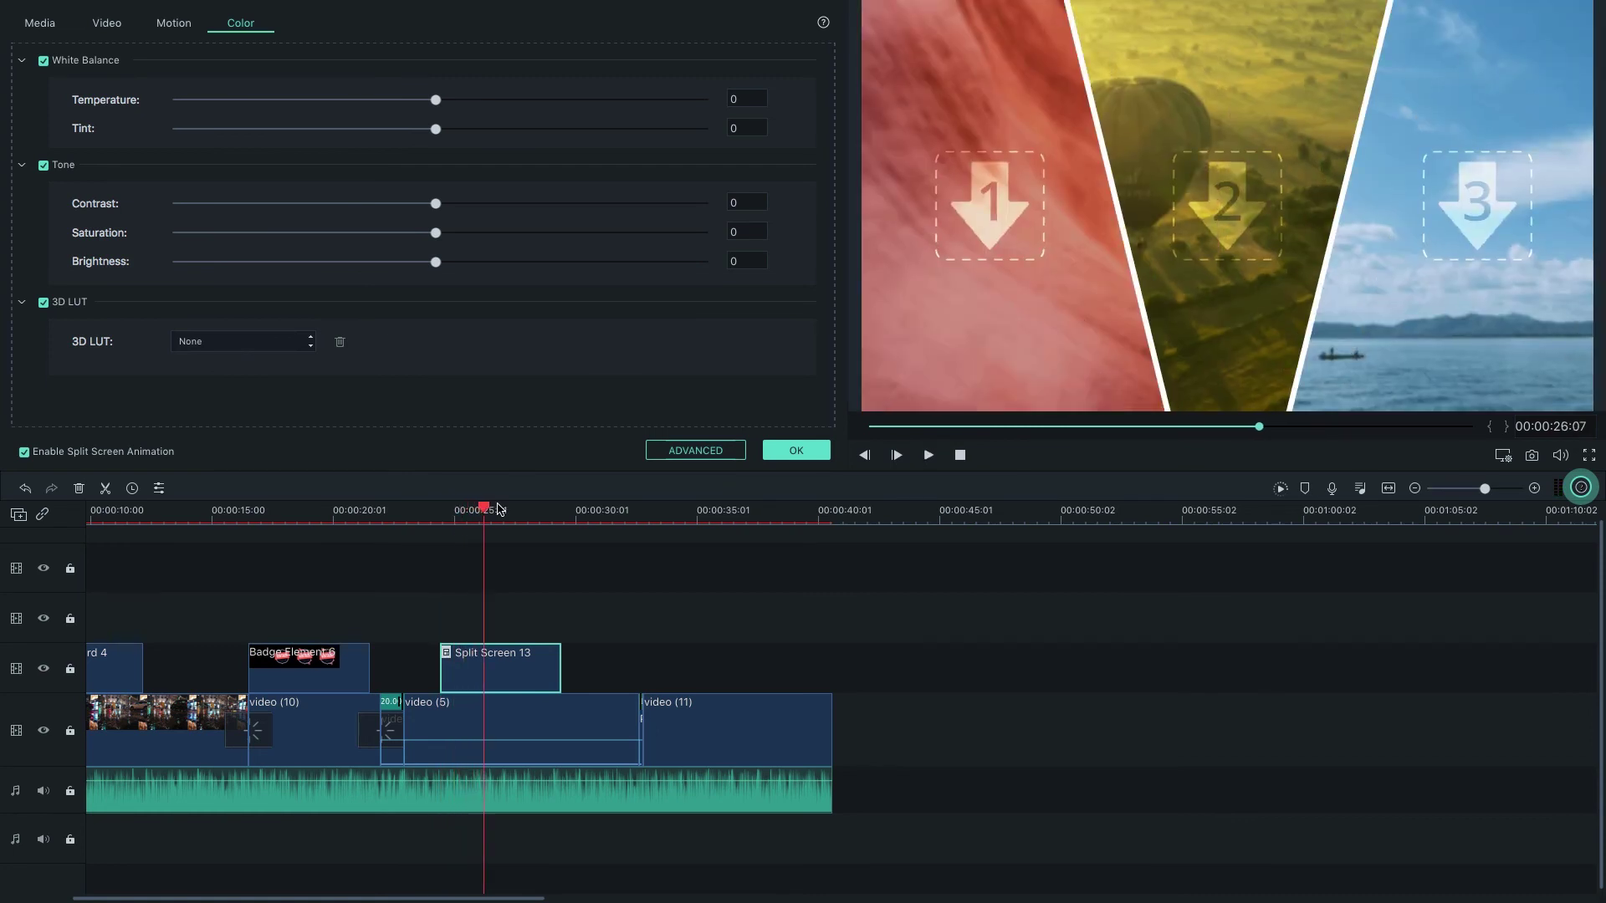
click(796, 452)
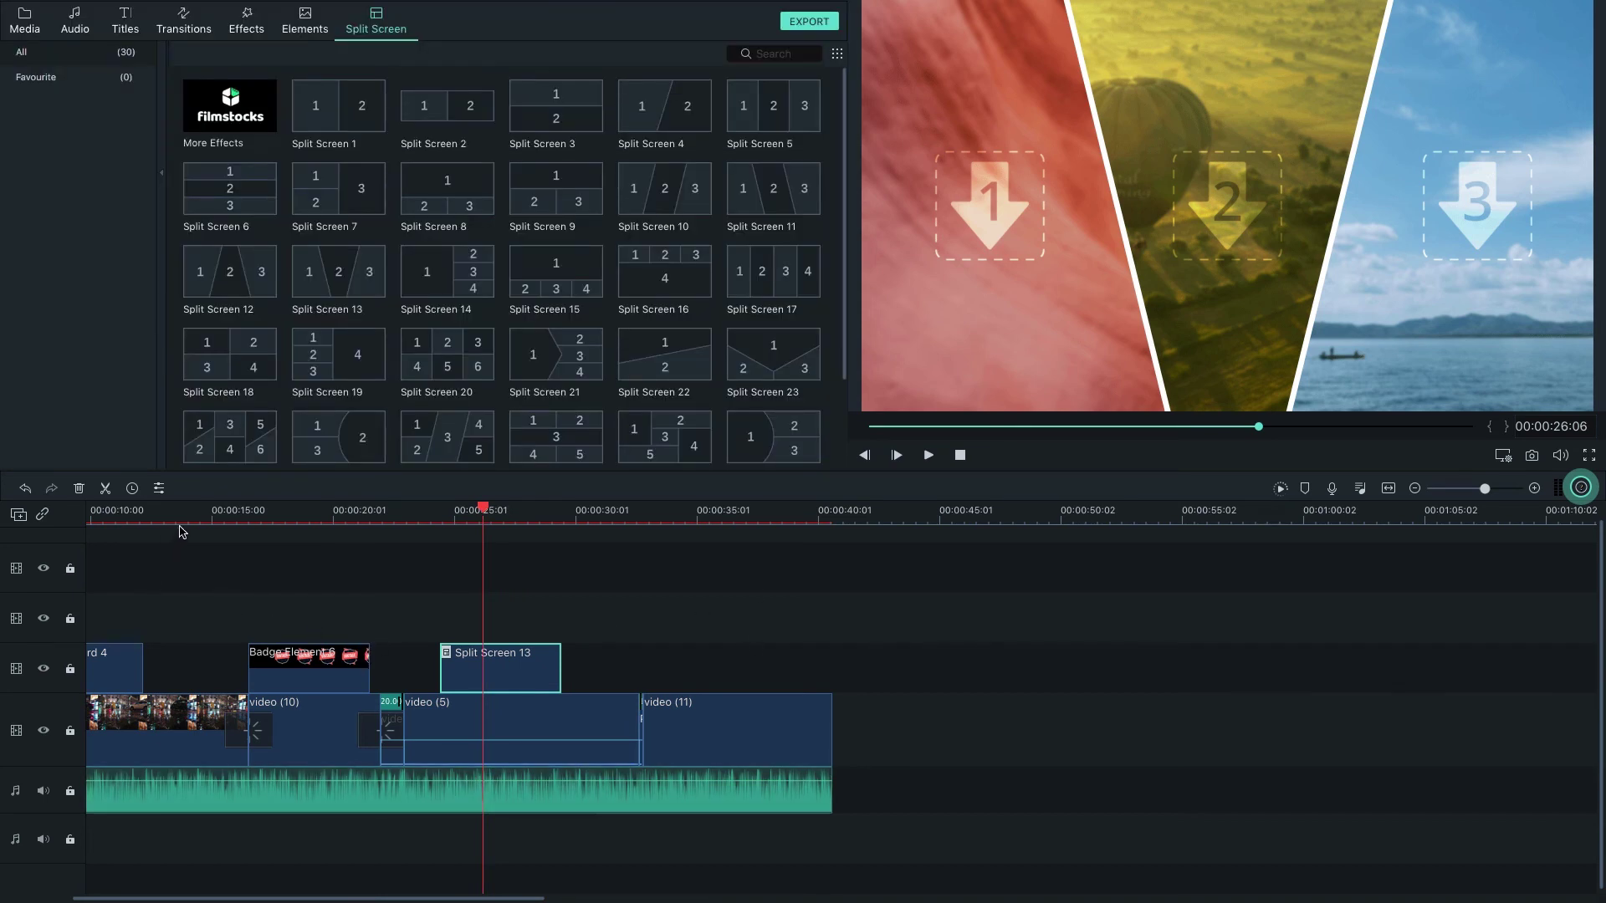
Step: Zoom the timeline to about 00:00:33:20 and select video (11) for colour editing
key(ctrl+equal)
drag(489, 511, 900, 544)
click(907, 740)
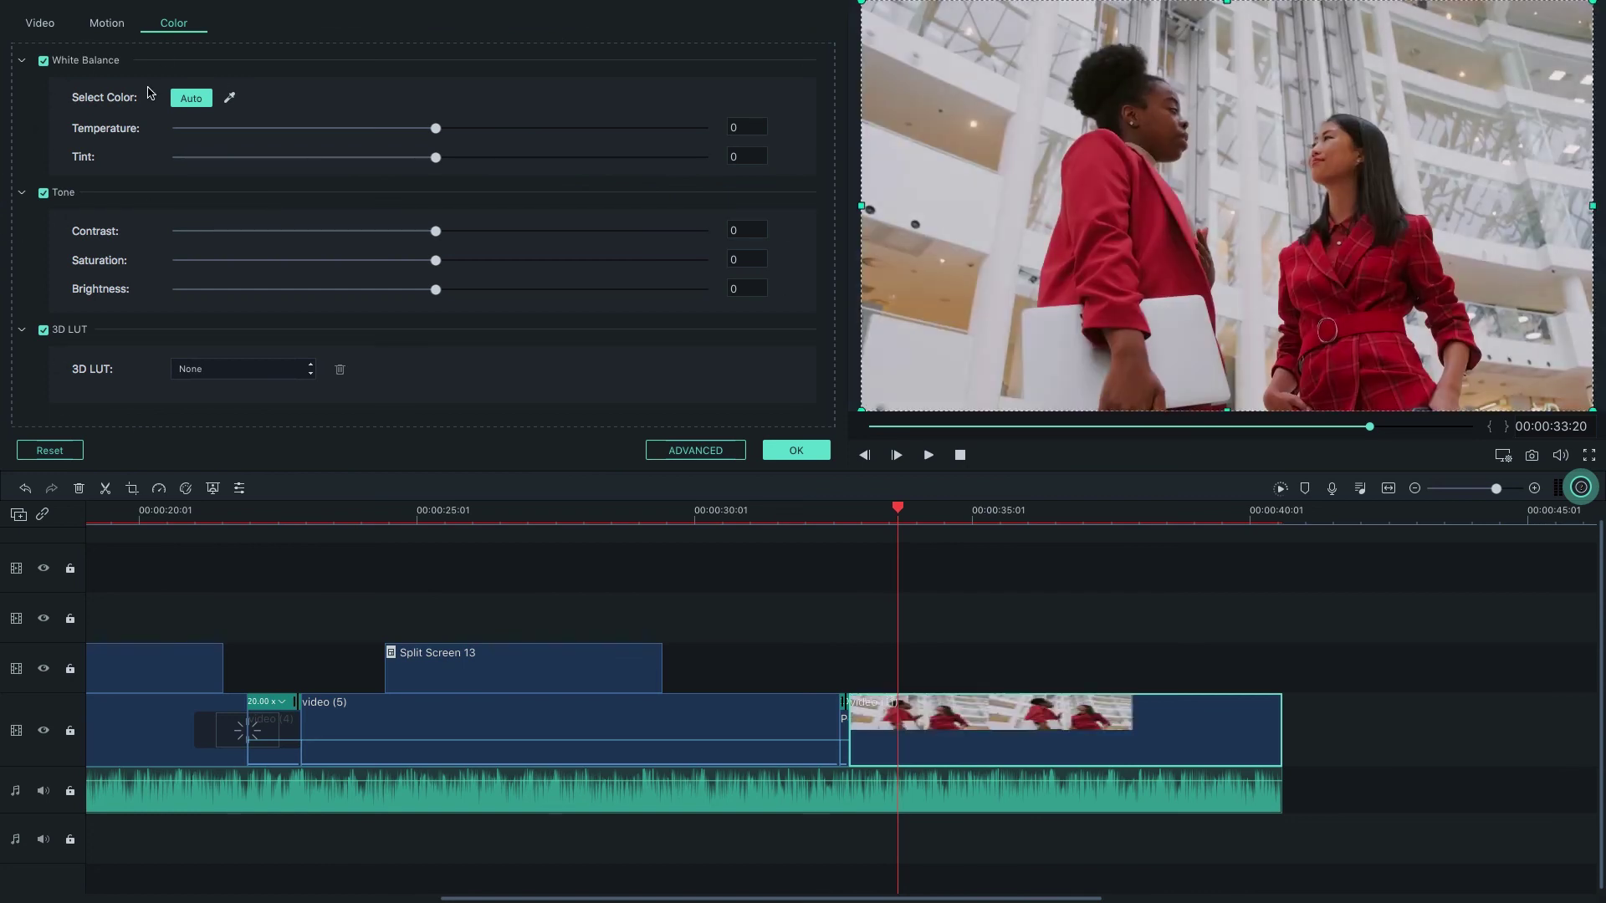
Step: Scale video (11) up to 103.2% in its Video transform settings and apply it
click(102, 24)
click(46, 26)
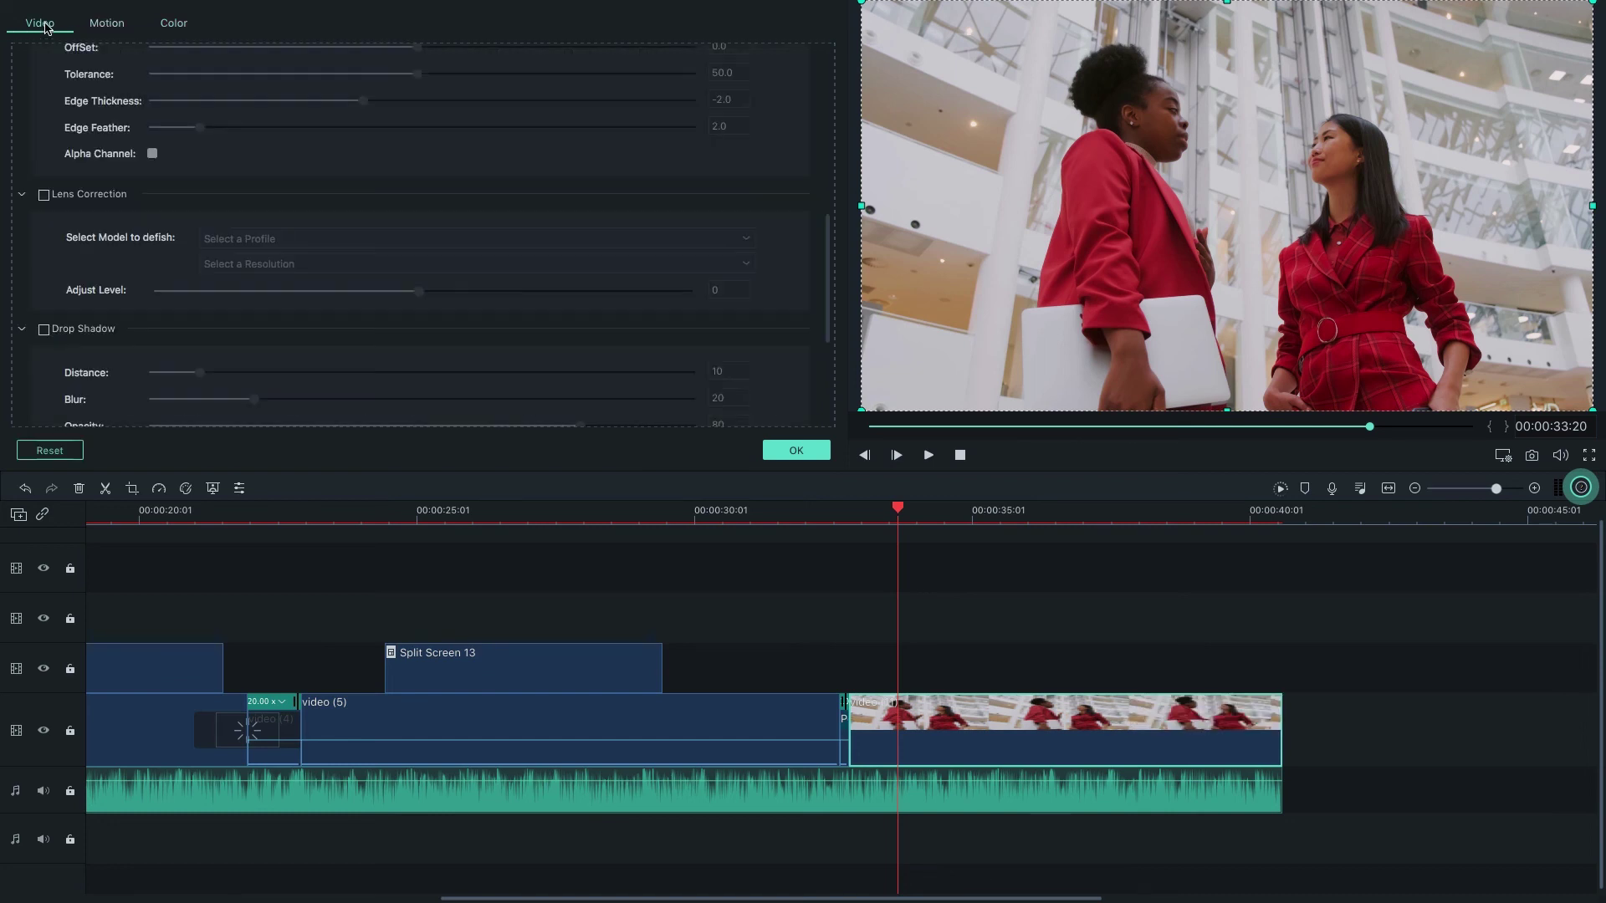
drag(828, 243, 809, 59)
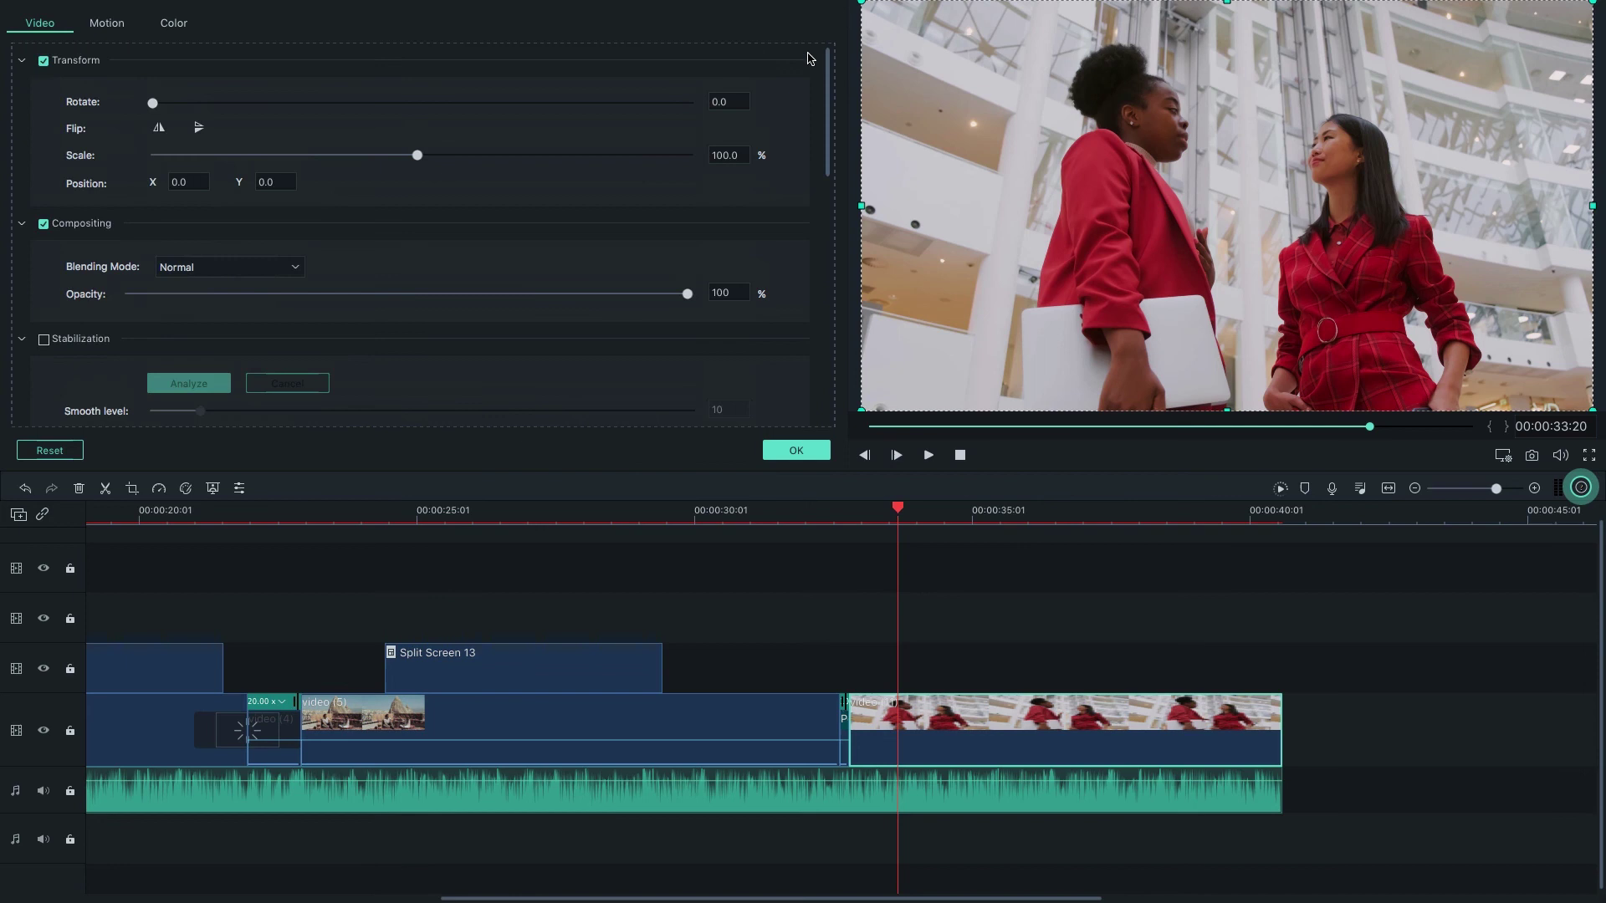
mouse_move(152, 102)
mouse_down()
mouse_move(215, 103)
mouse_move(134, 115)
mouse_up()
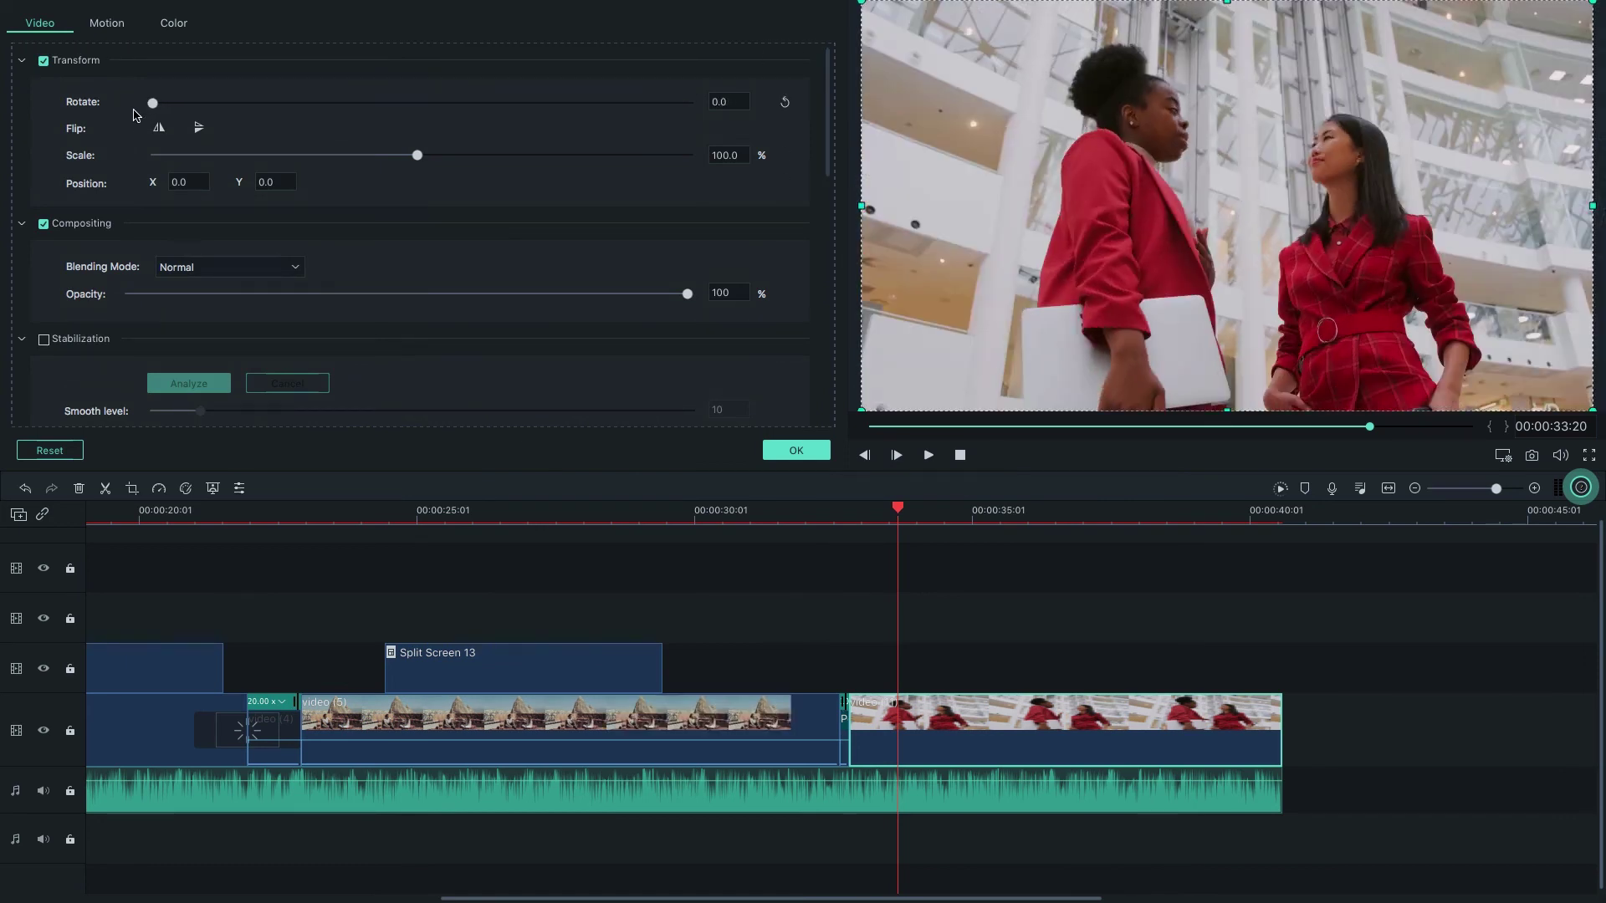
drag(219, 155, 421, 155)
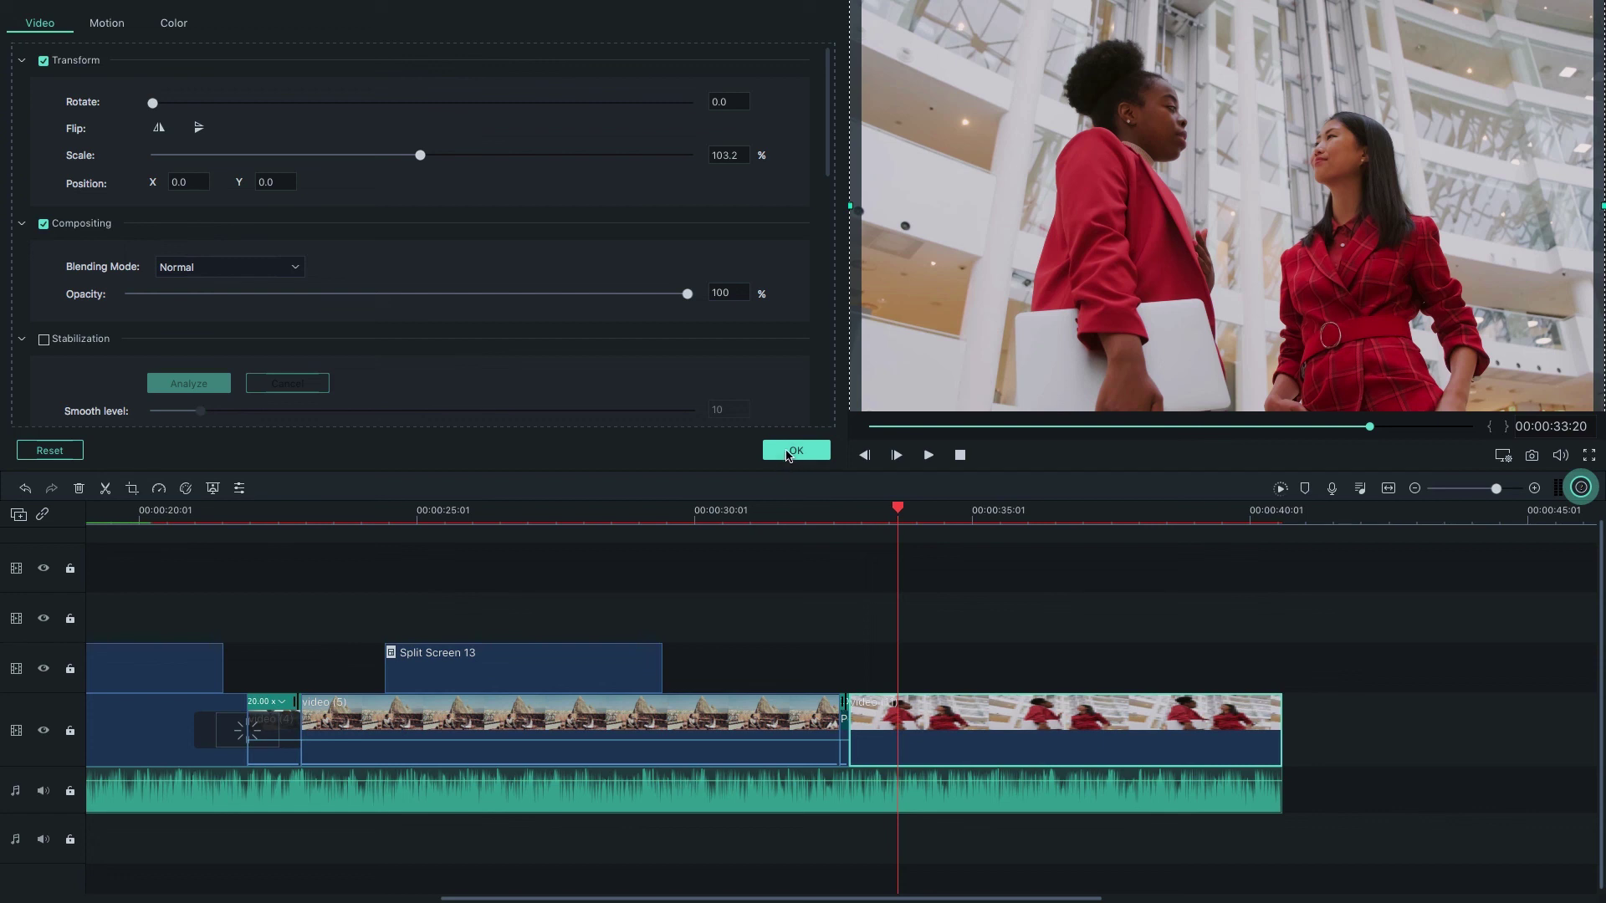
click(790, 451)
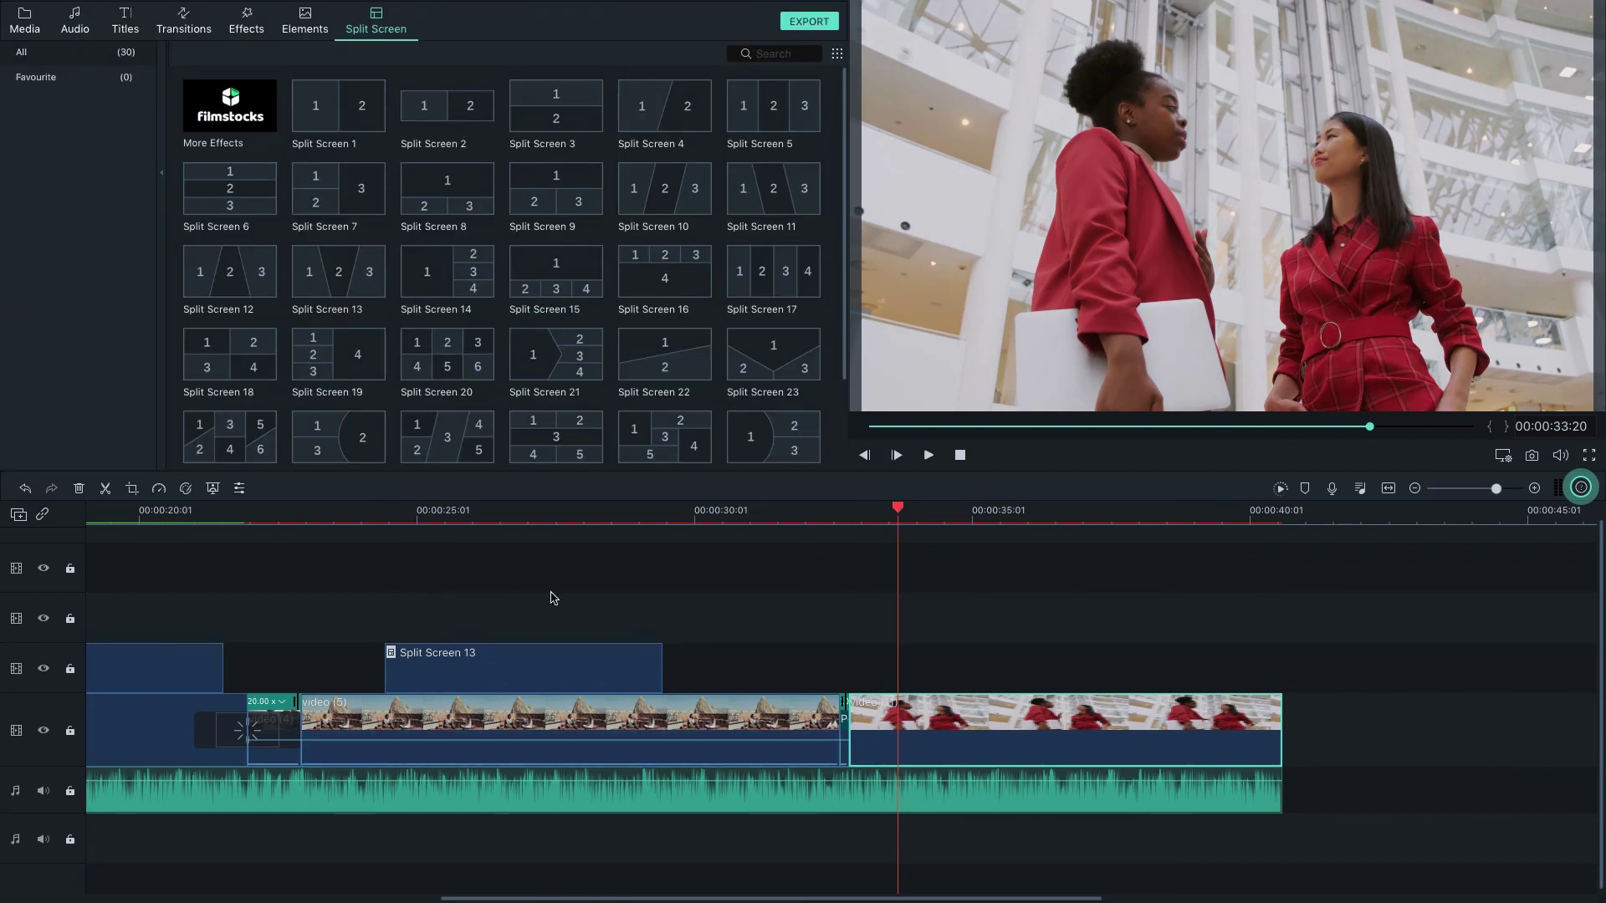
Step: Stop playback and move the playhead to about 5 seconds on the timeline
click(960, 455)
drag(431, 899, 1083, 895)
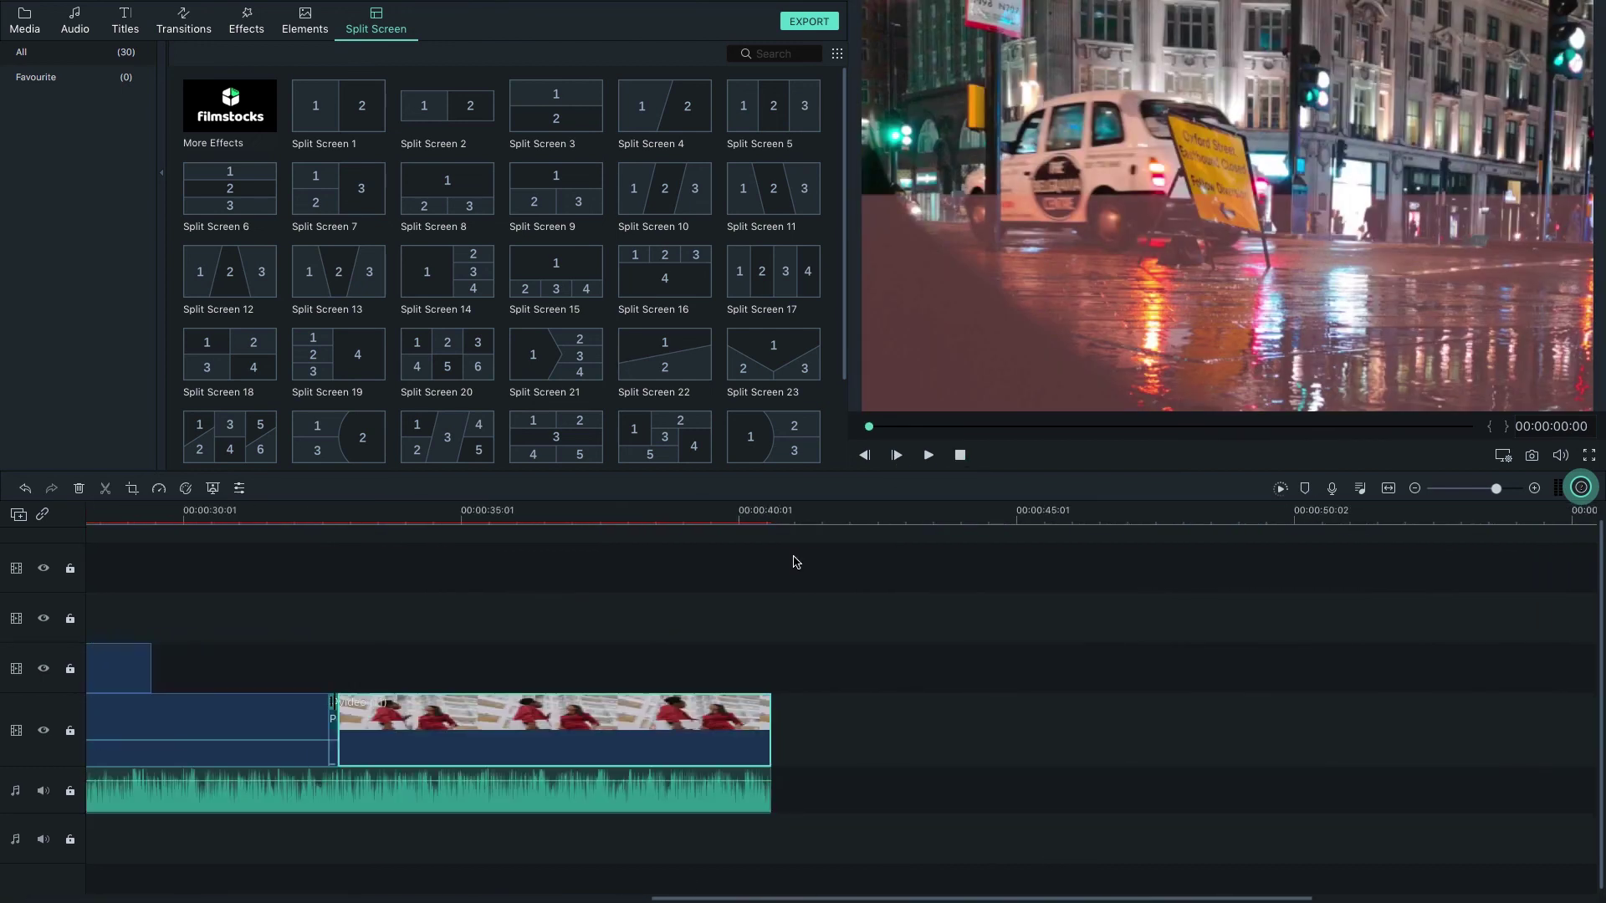
click(769, 518)
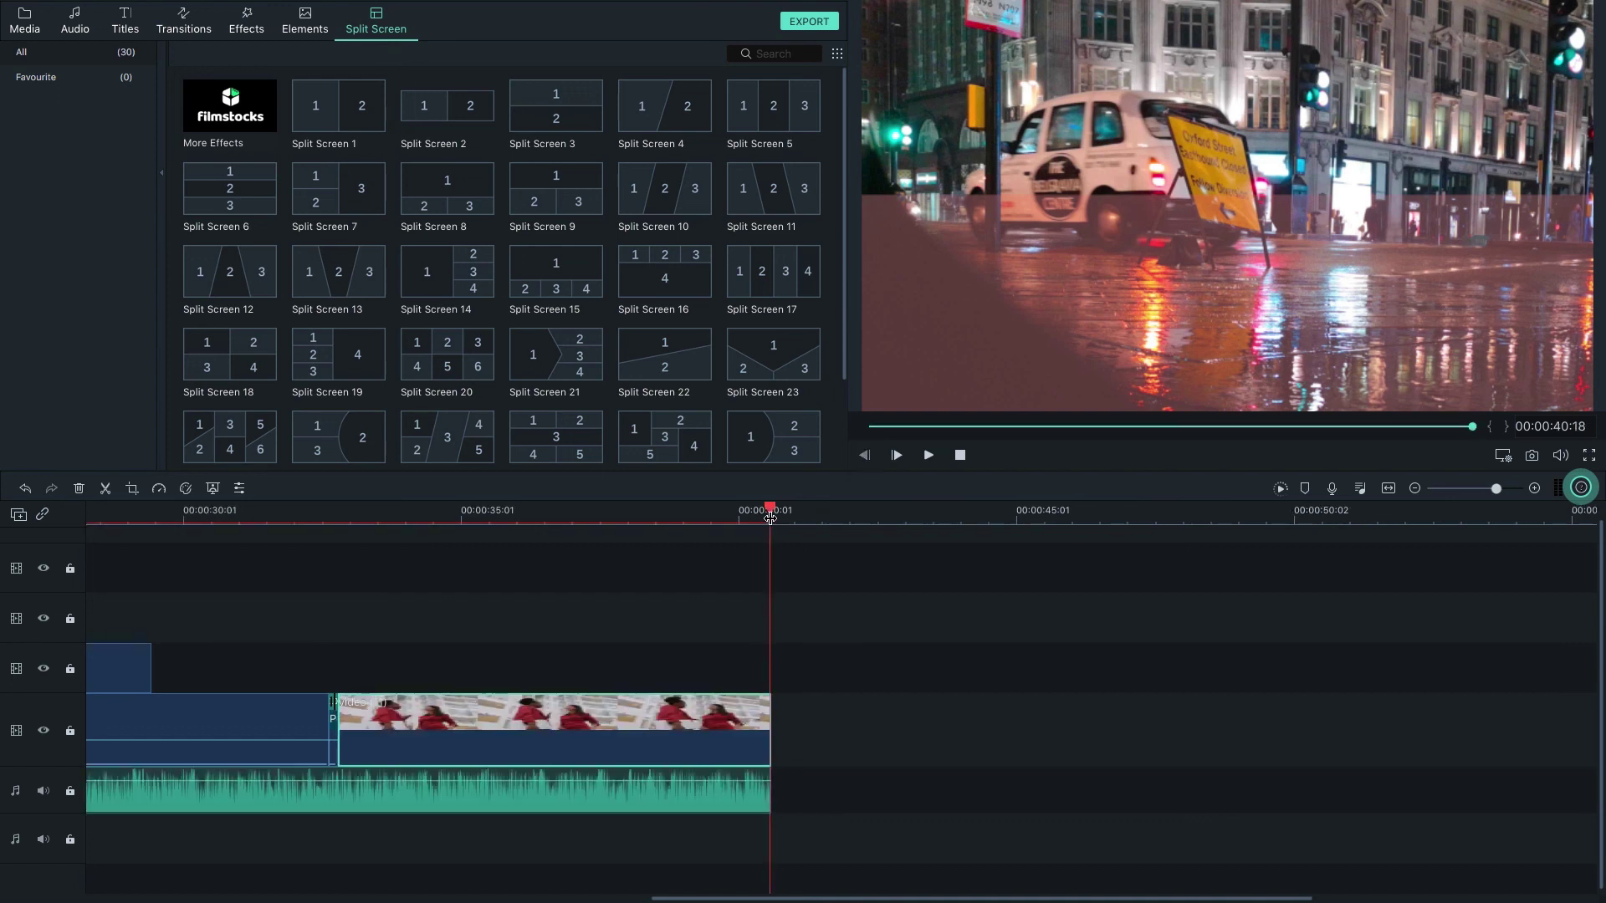
scroll(103, 531, down, 1)
click(168, 514)
Step: Zoom the timeline, play back from 5 seconds for review, then show Project Media again
key(ctrl+equal)
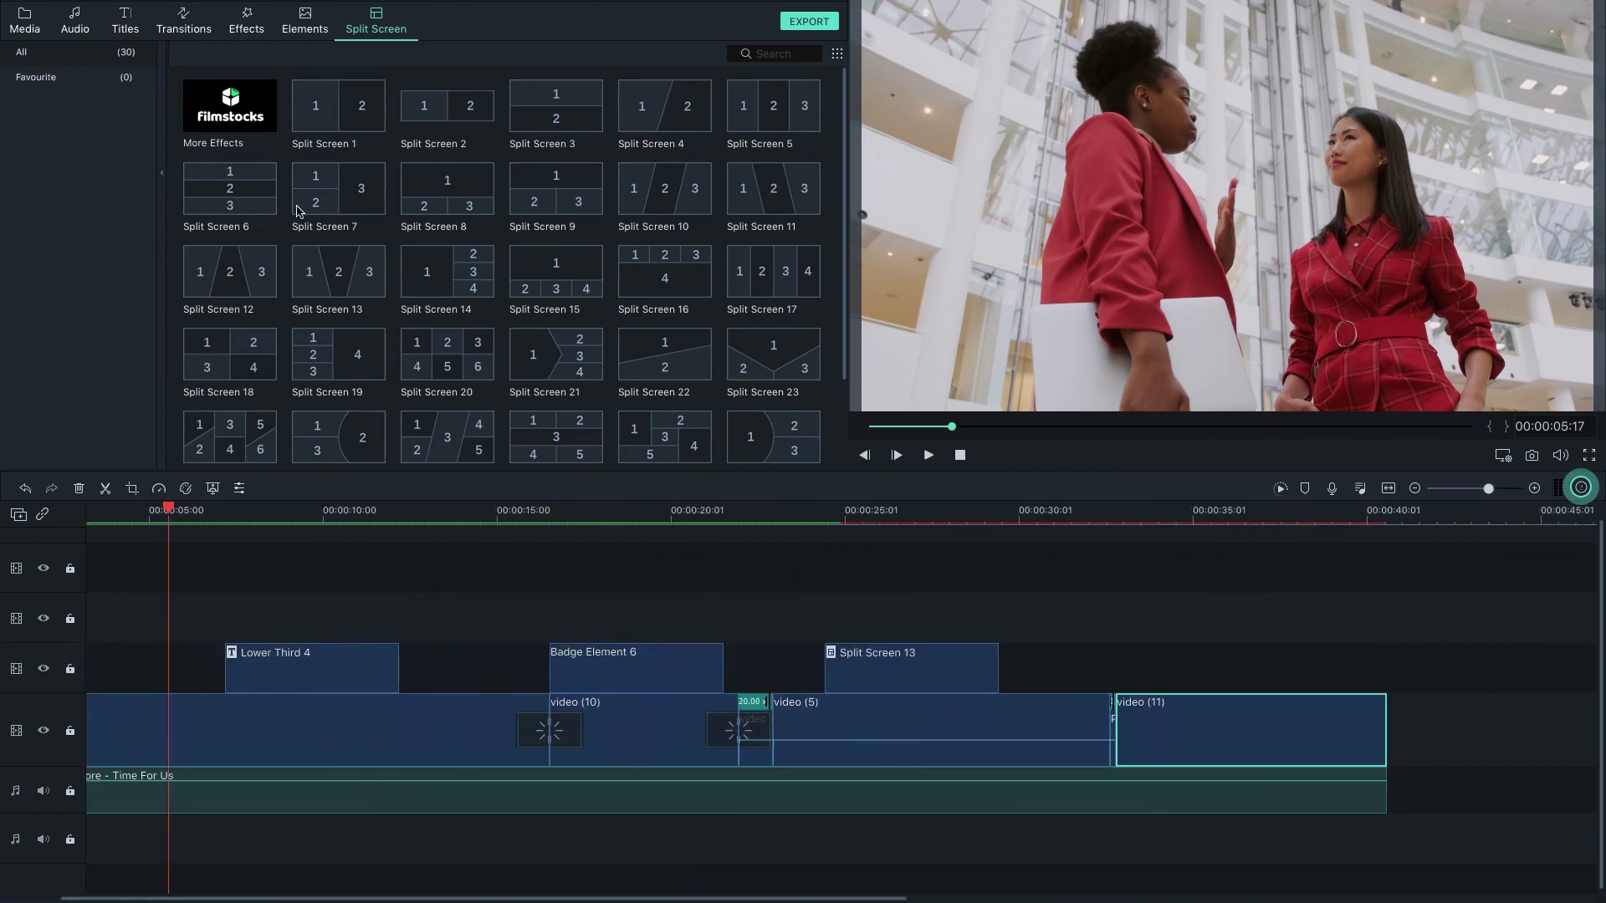
key(space)
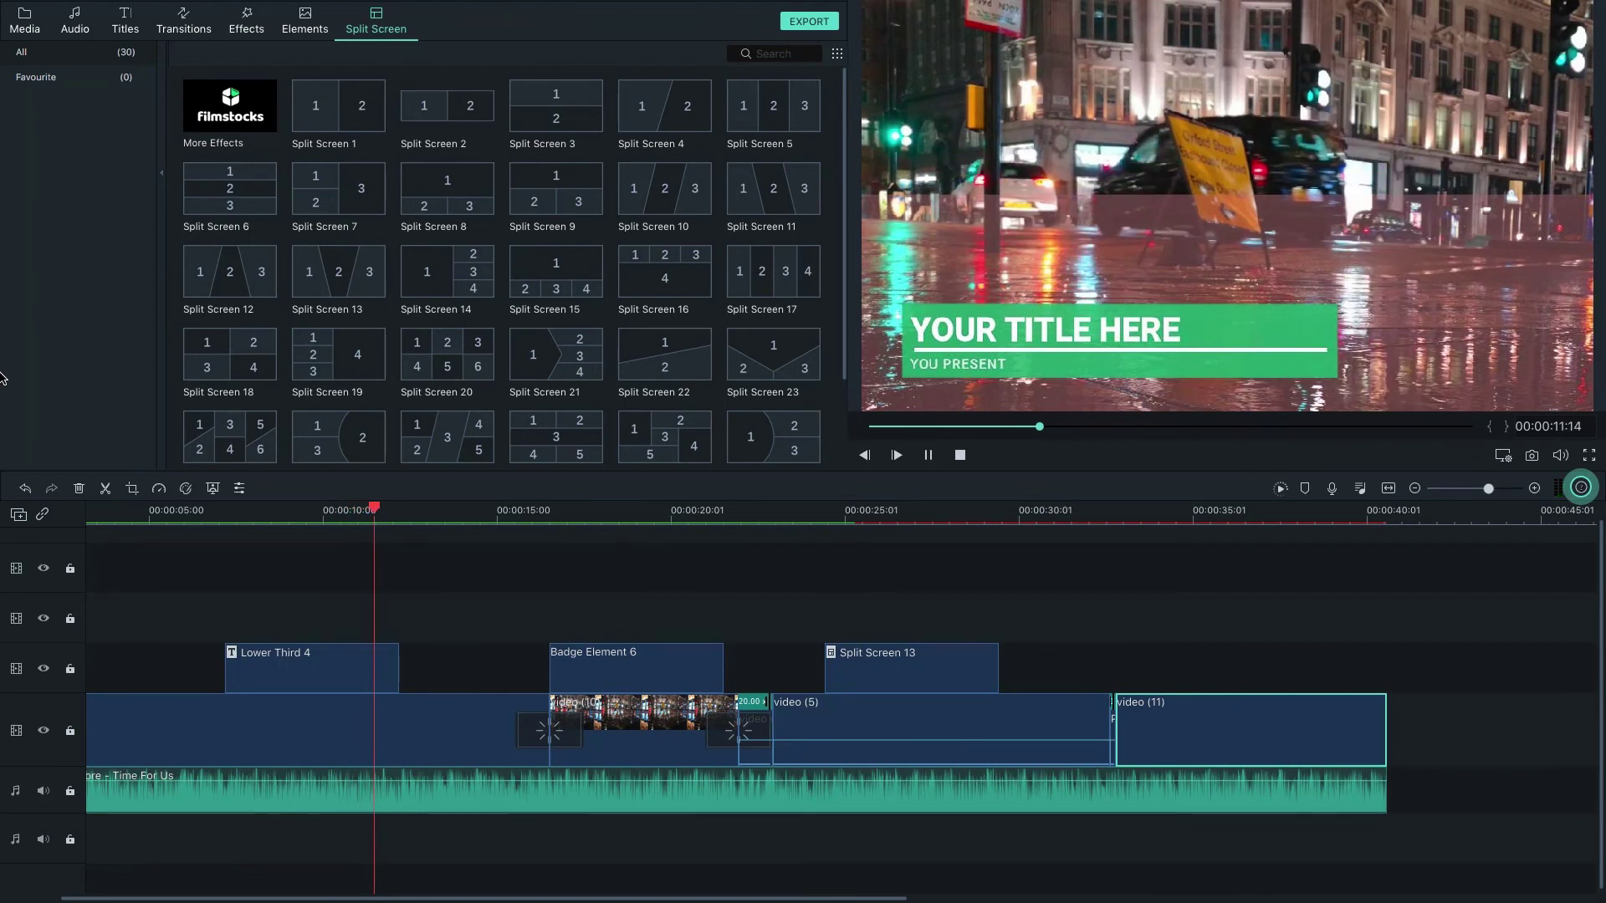
key(space)
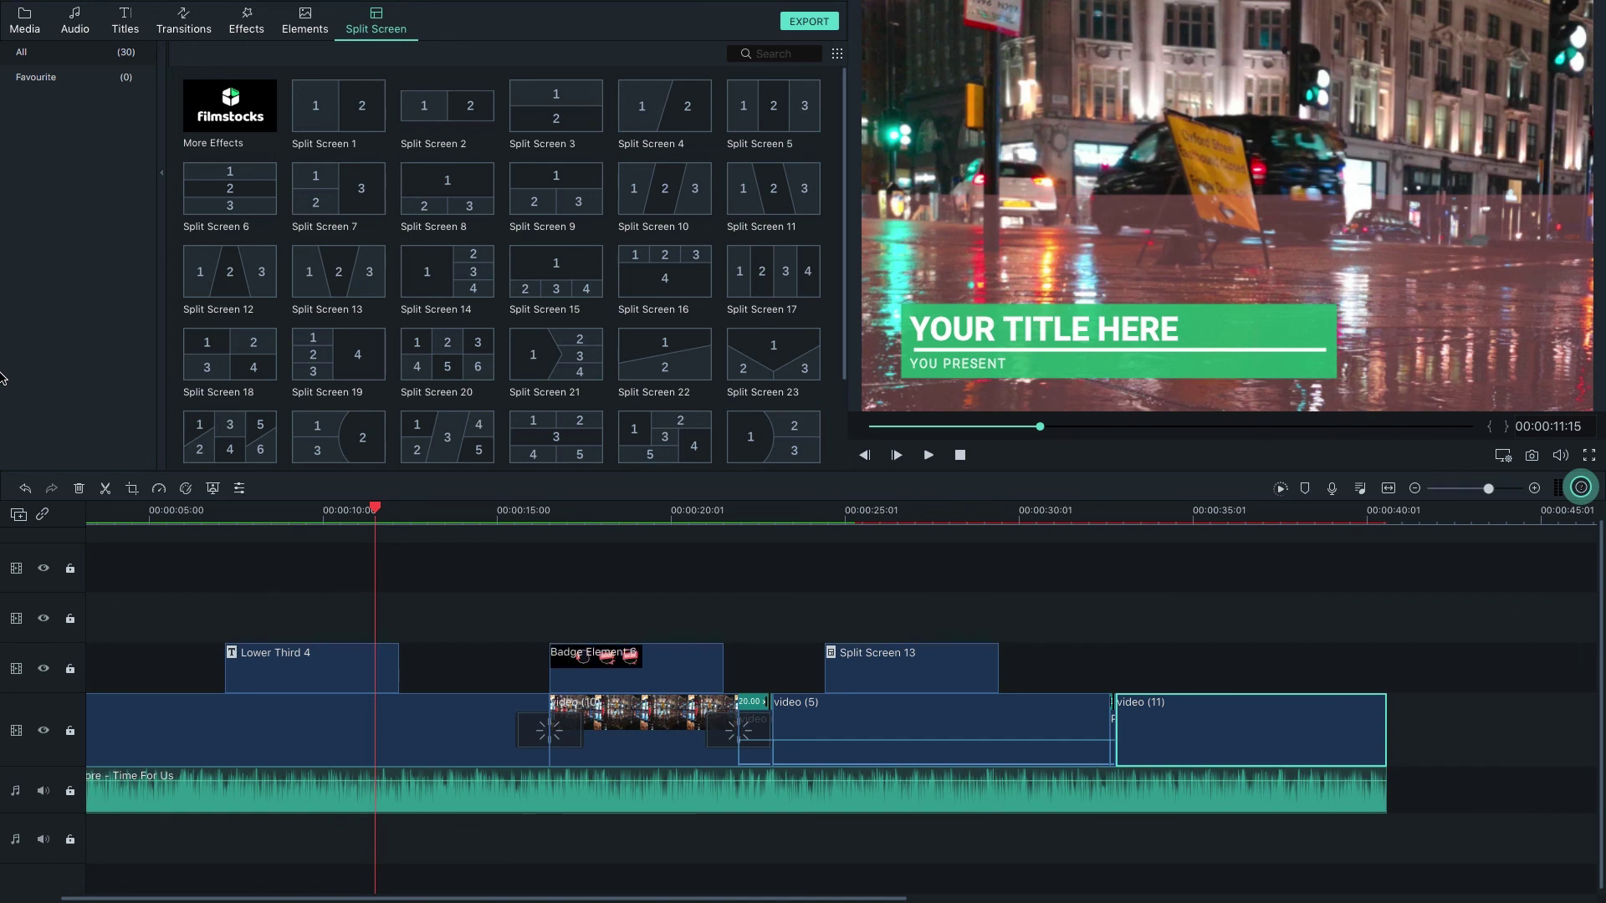
click(19, 24)
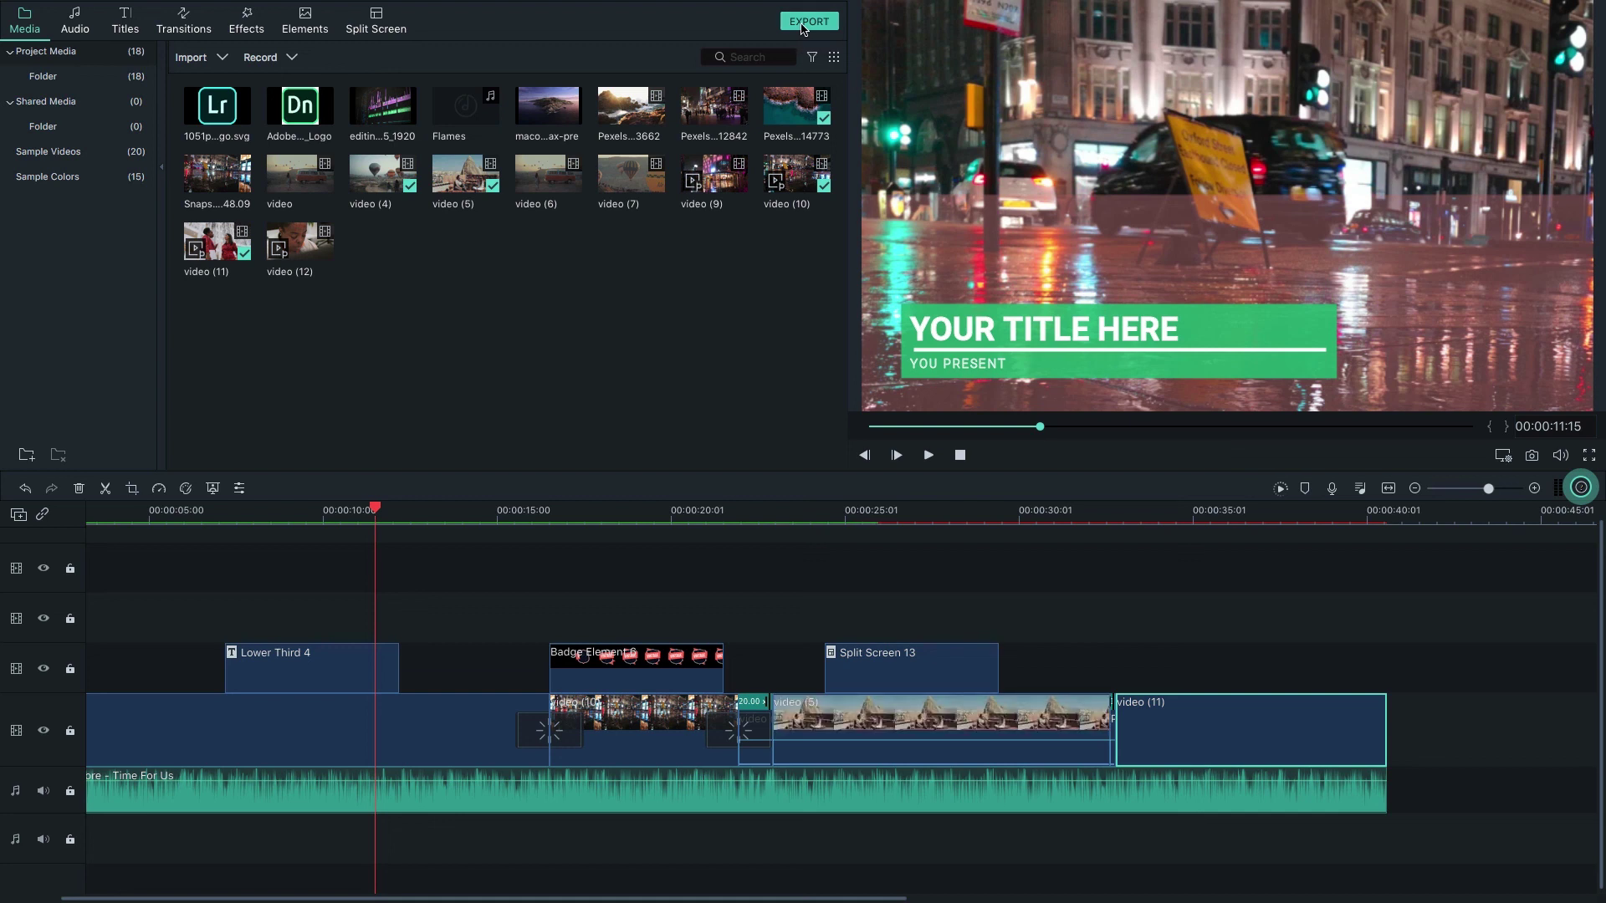
Step: Open the Export window, browse the Device, YouTube, Vimeo and DVD options, then choose MP4
click(805, 23)
mouse_move(598, 265)
mouse_down()
mouse_move(660, 232)
mouse_move(627, 261)
mouse_up()
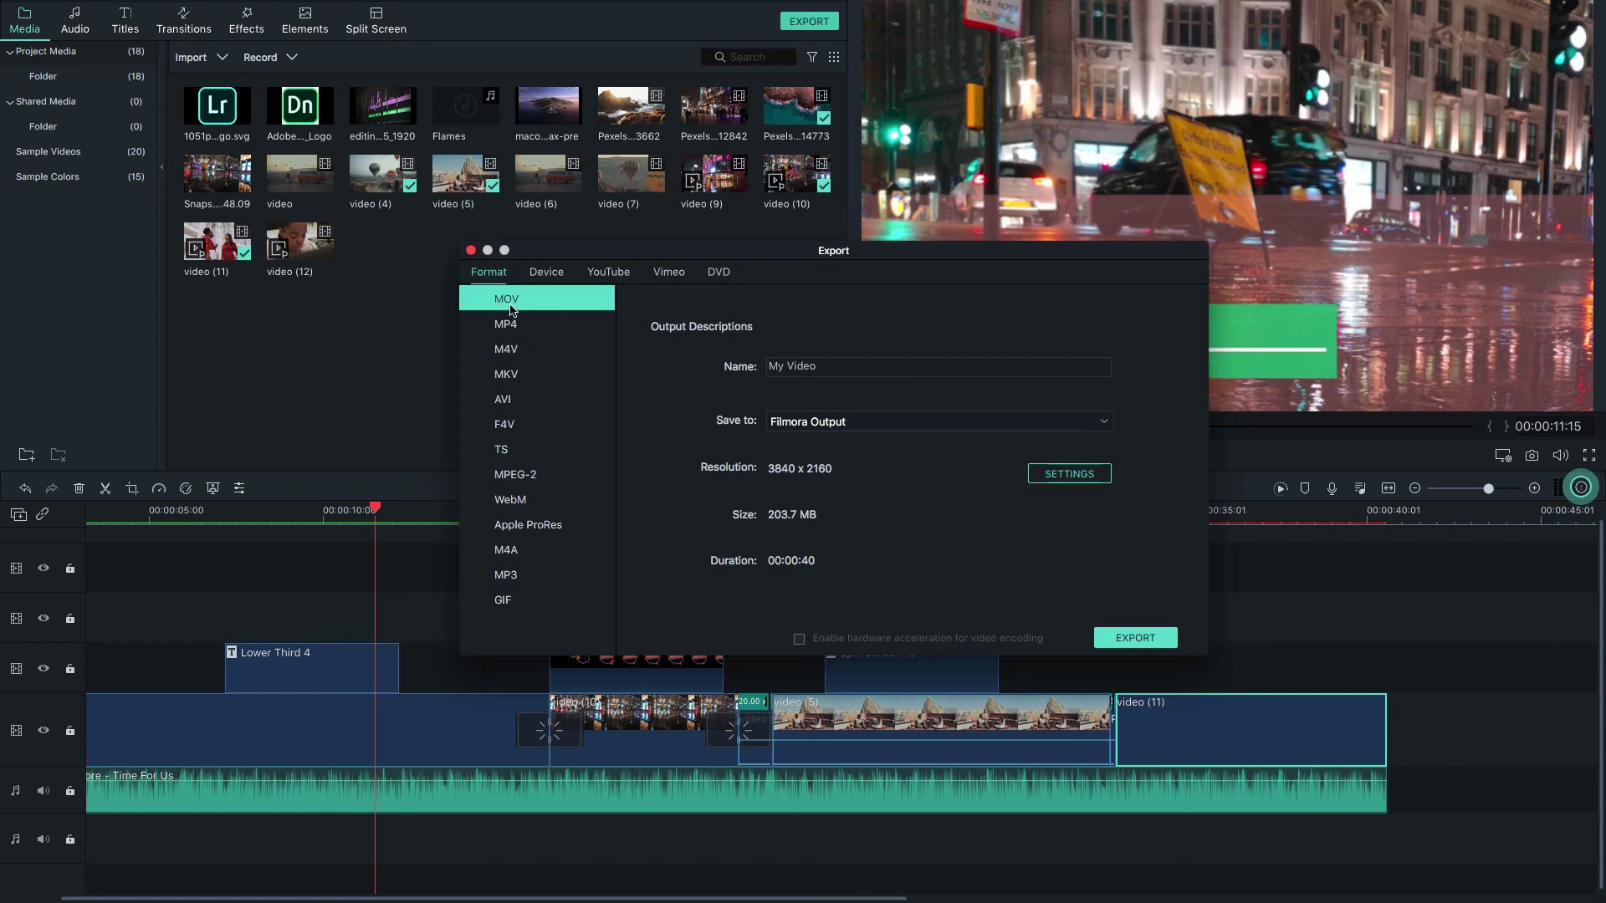
click(548, 274)
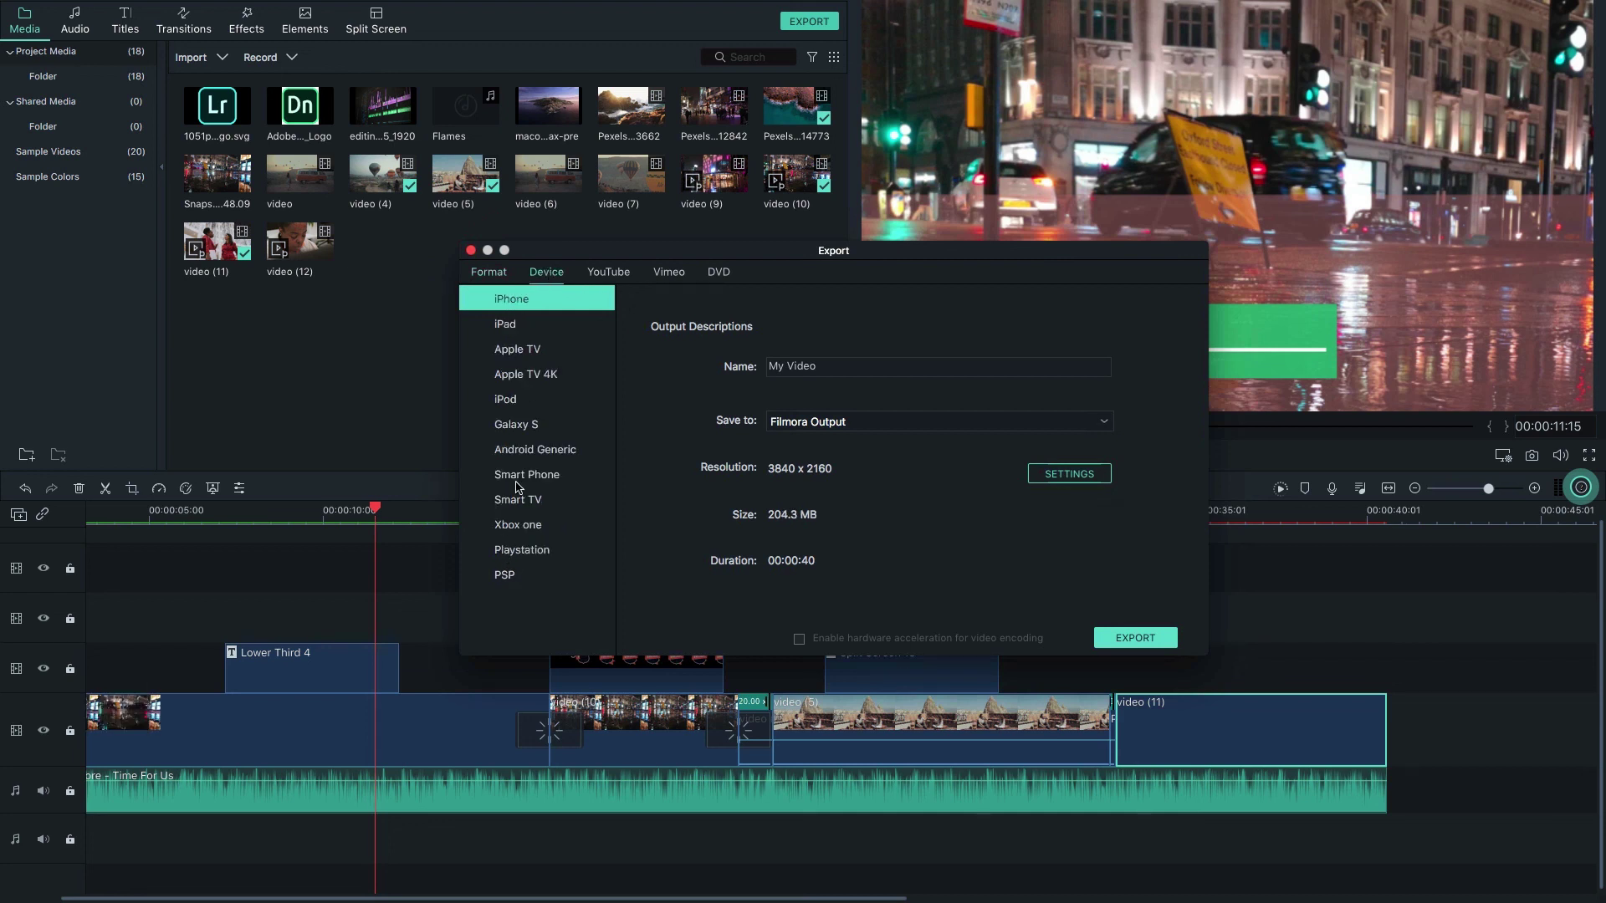
click(620, 277)
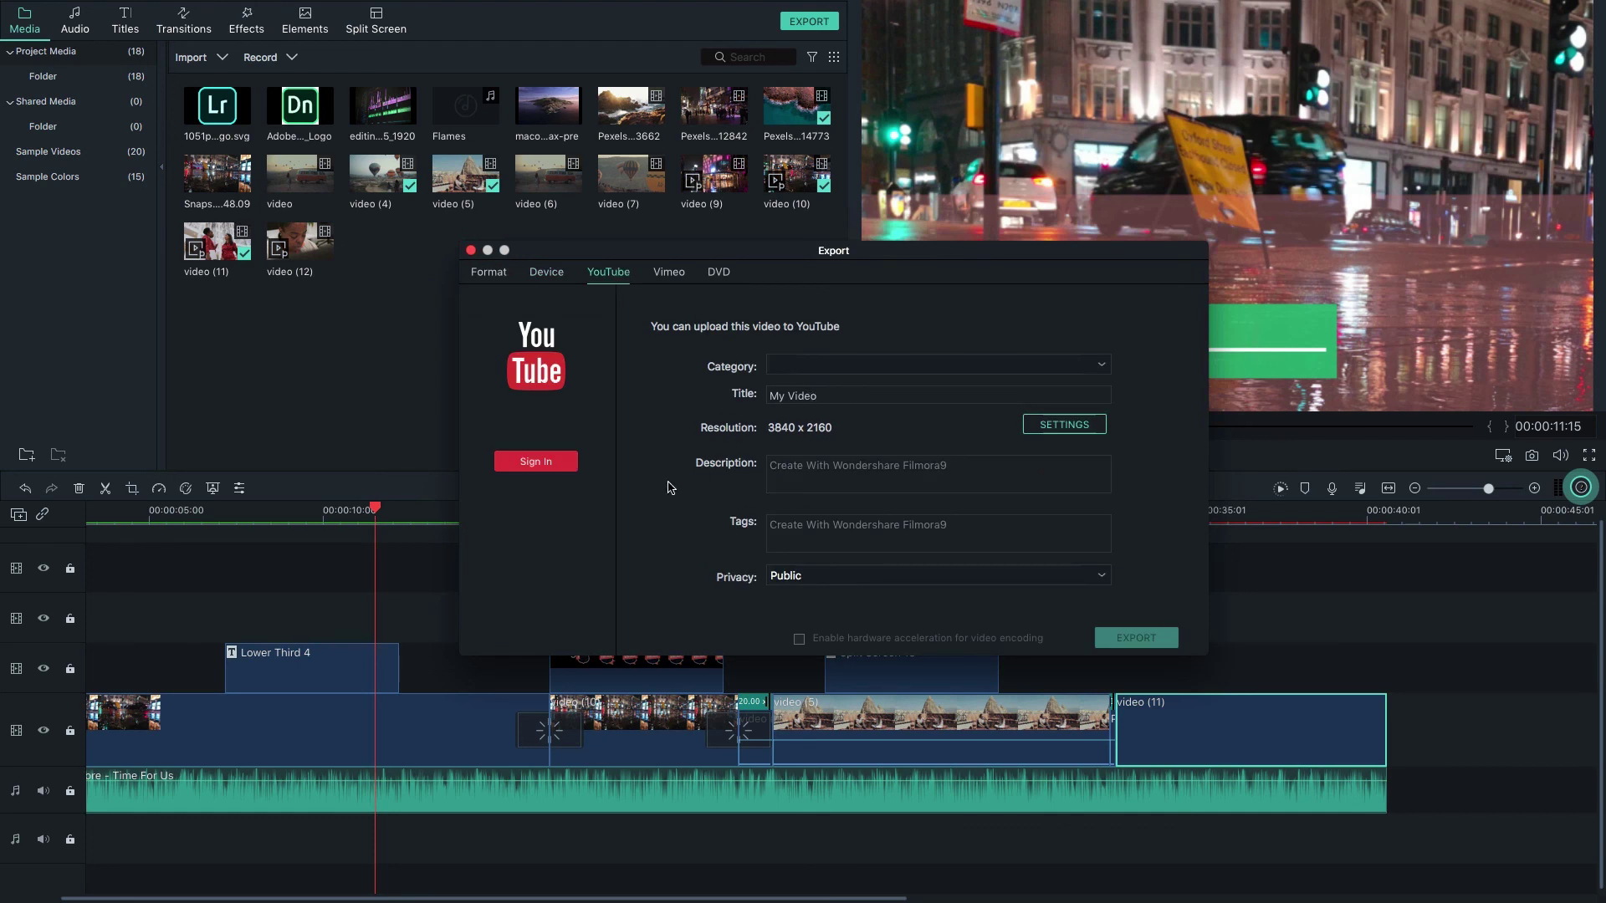
click(679, 276)
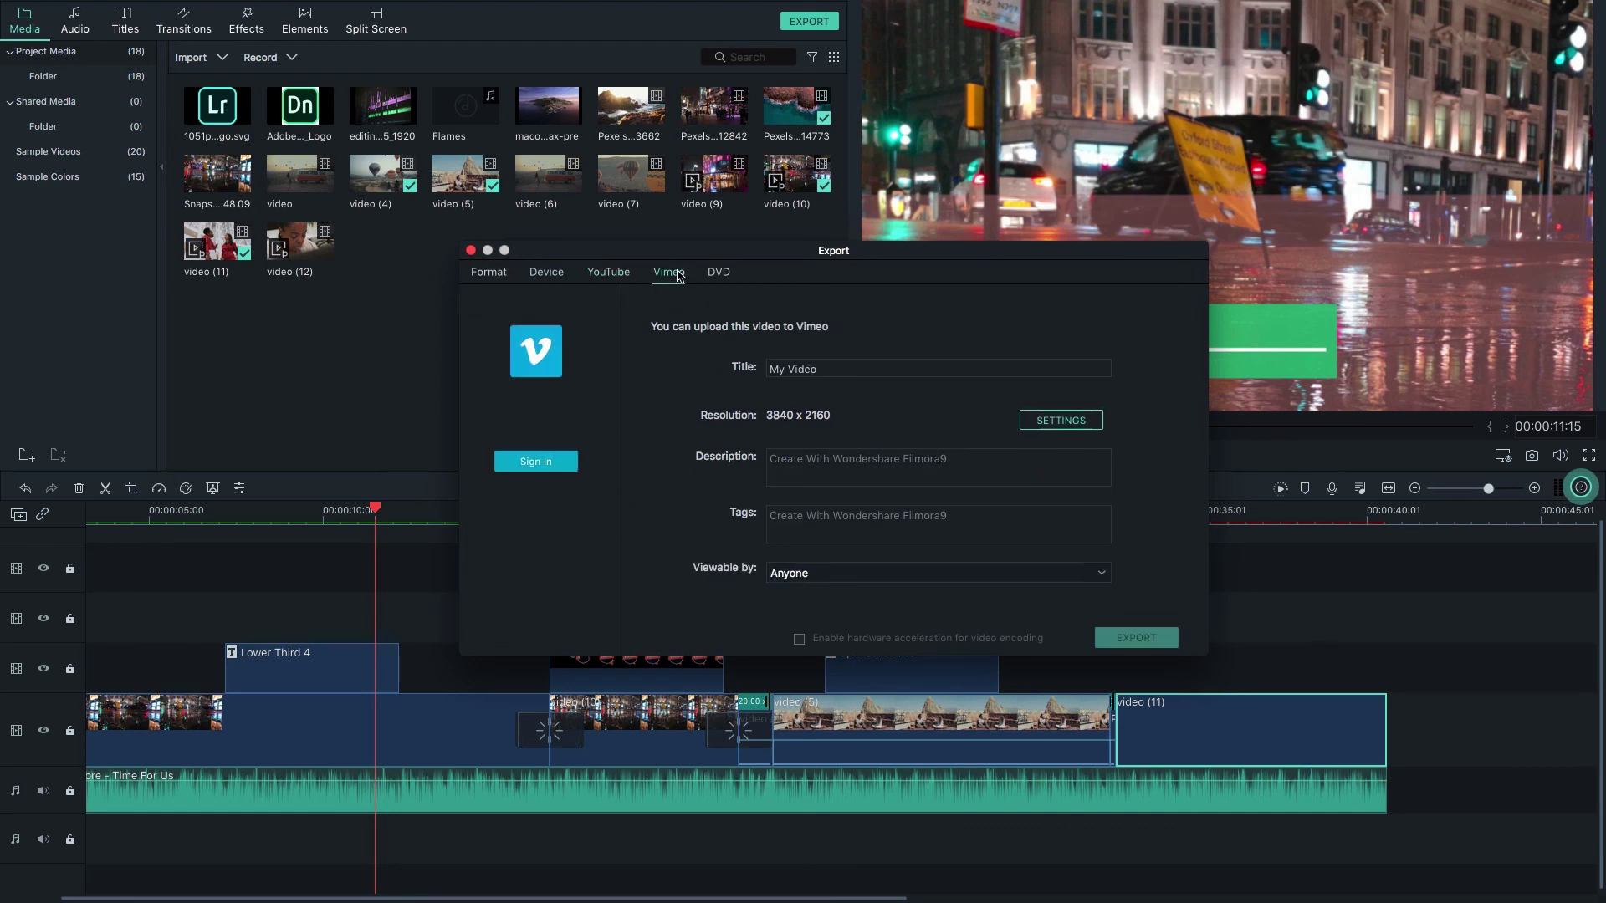
click(721, 276)
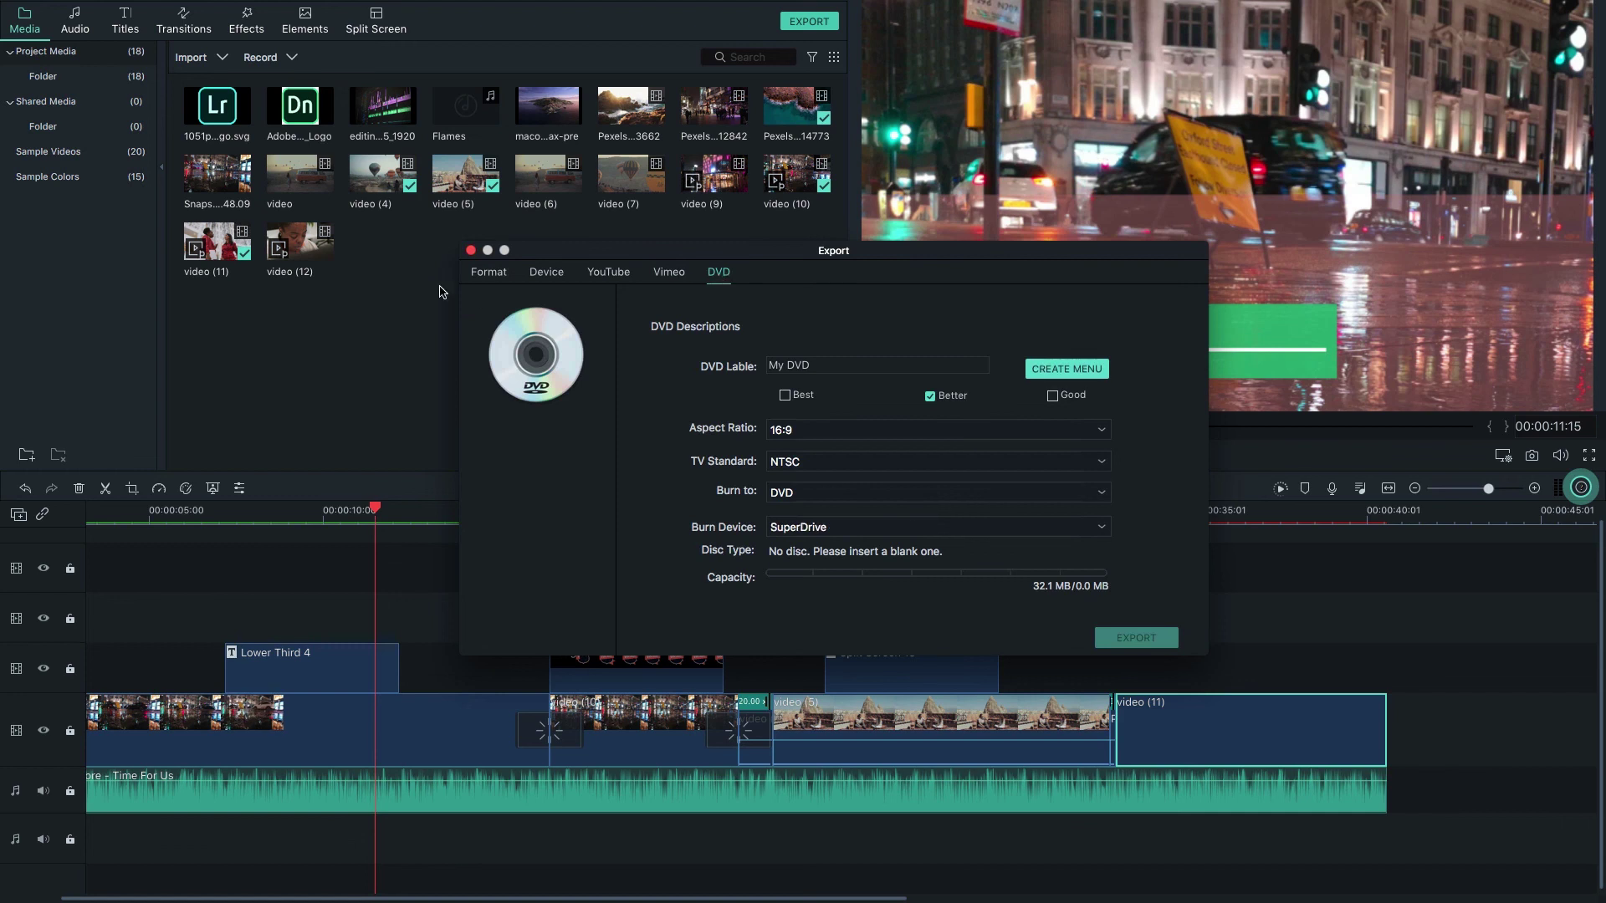
click(491, 273)
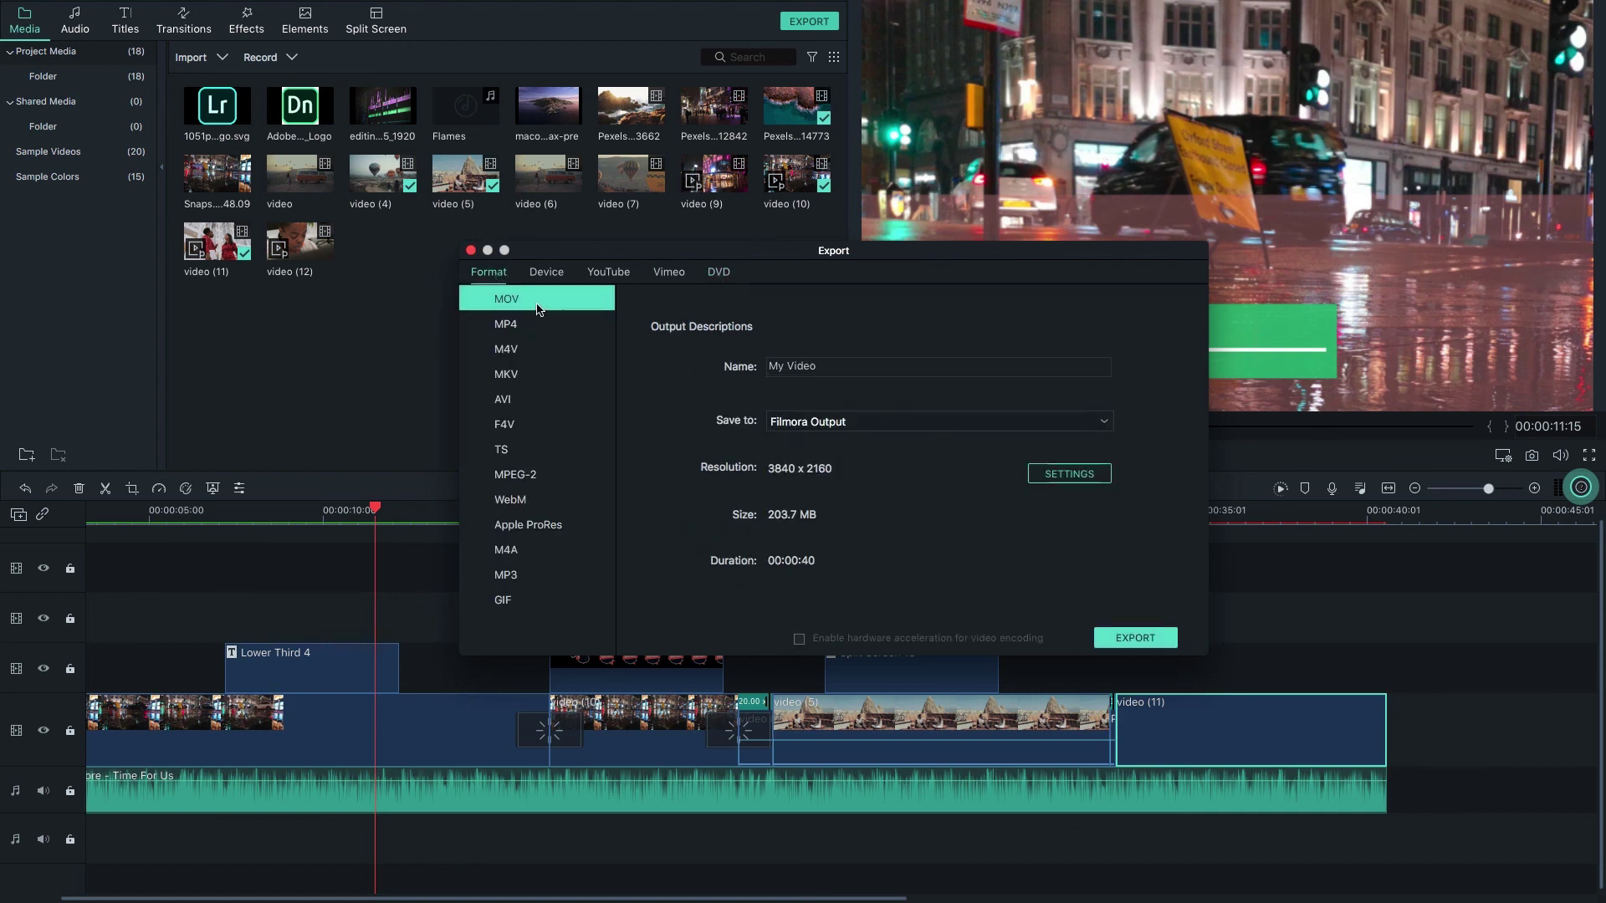
click(524, 332)
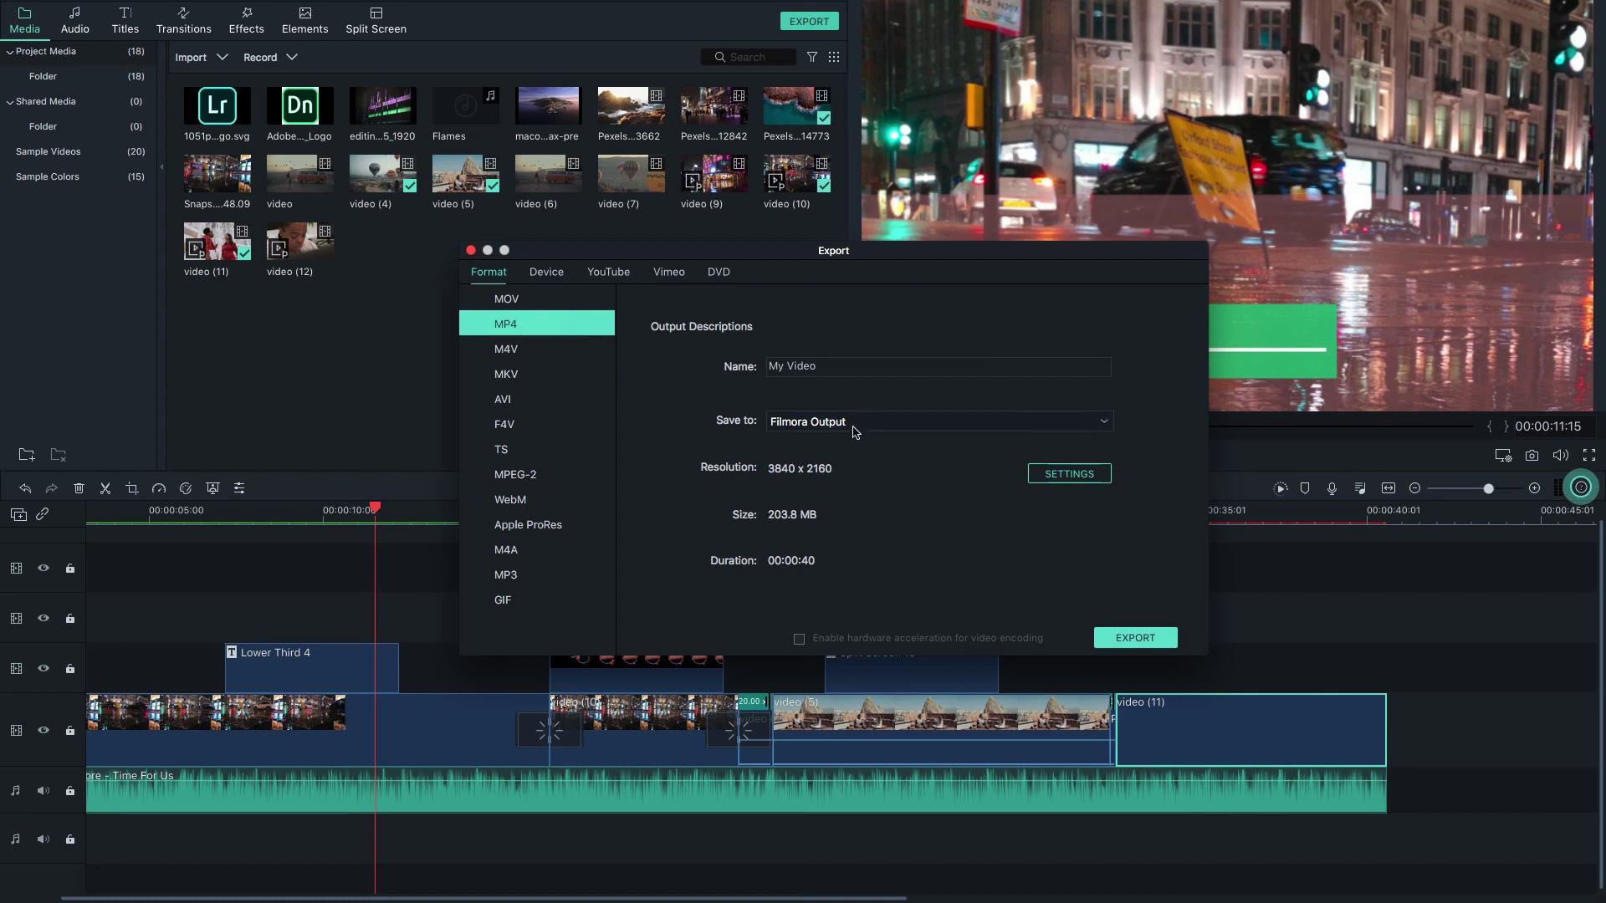
Step: Keep the default encoding settings and set the save location to Documents
click(1060, 475)
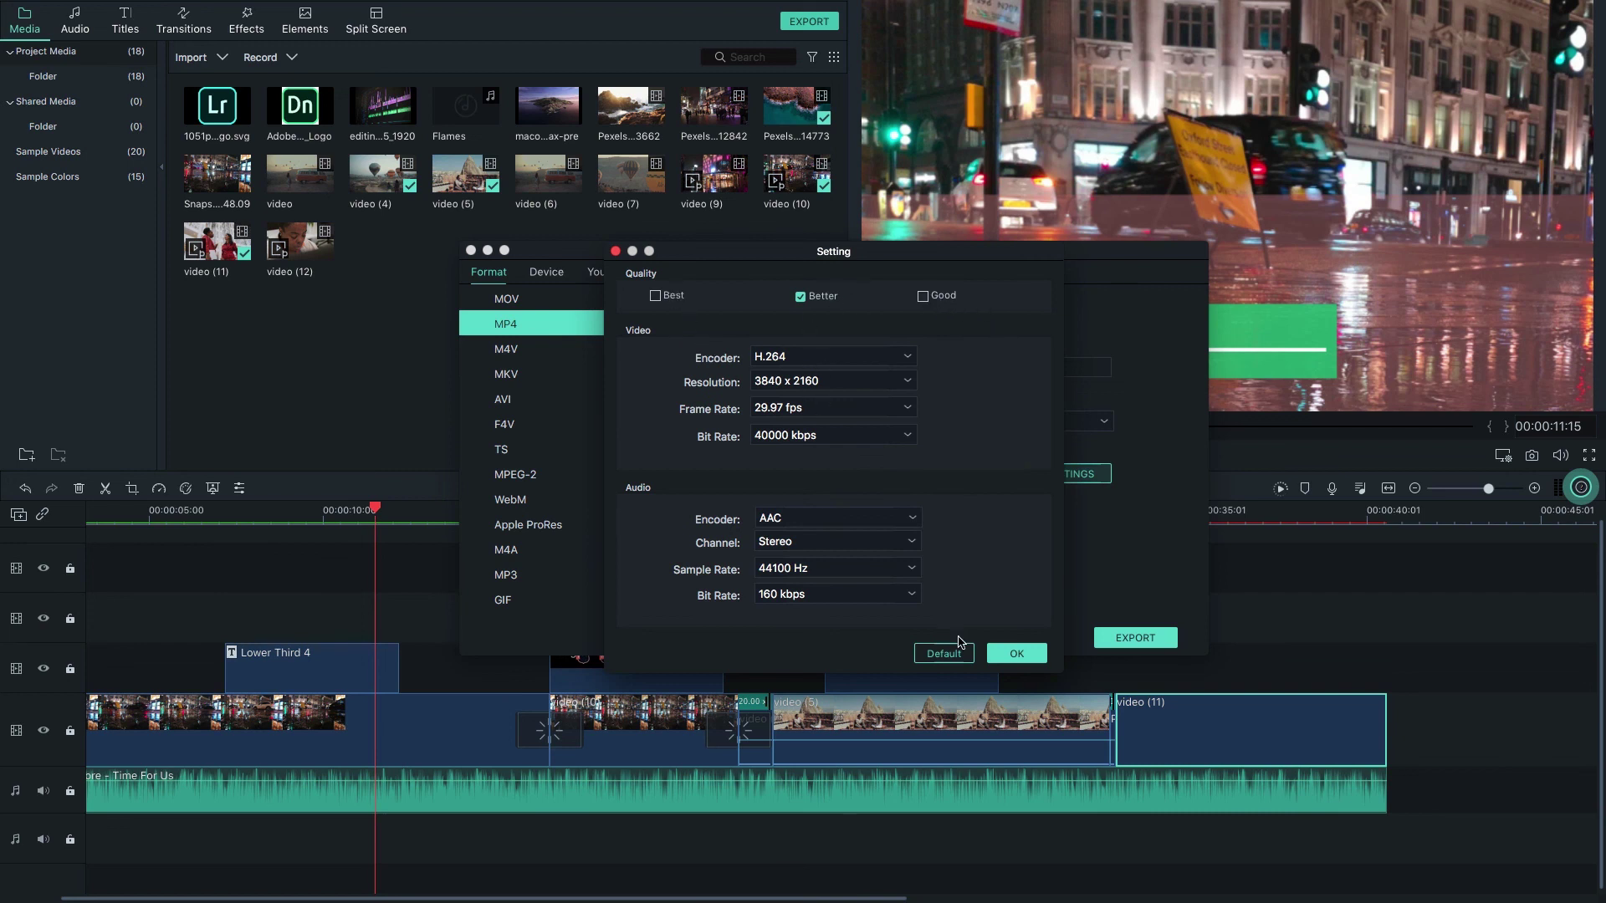
click(1018, 657)
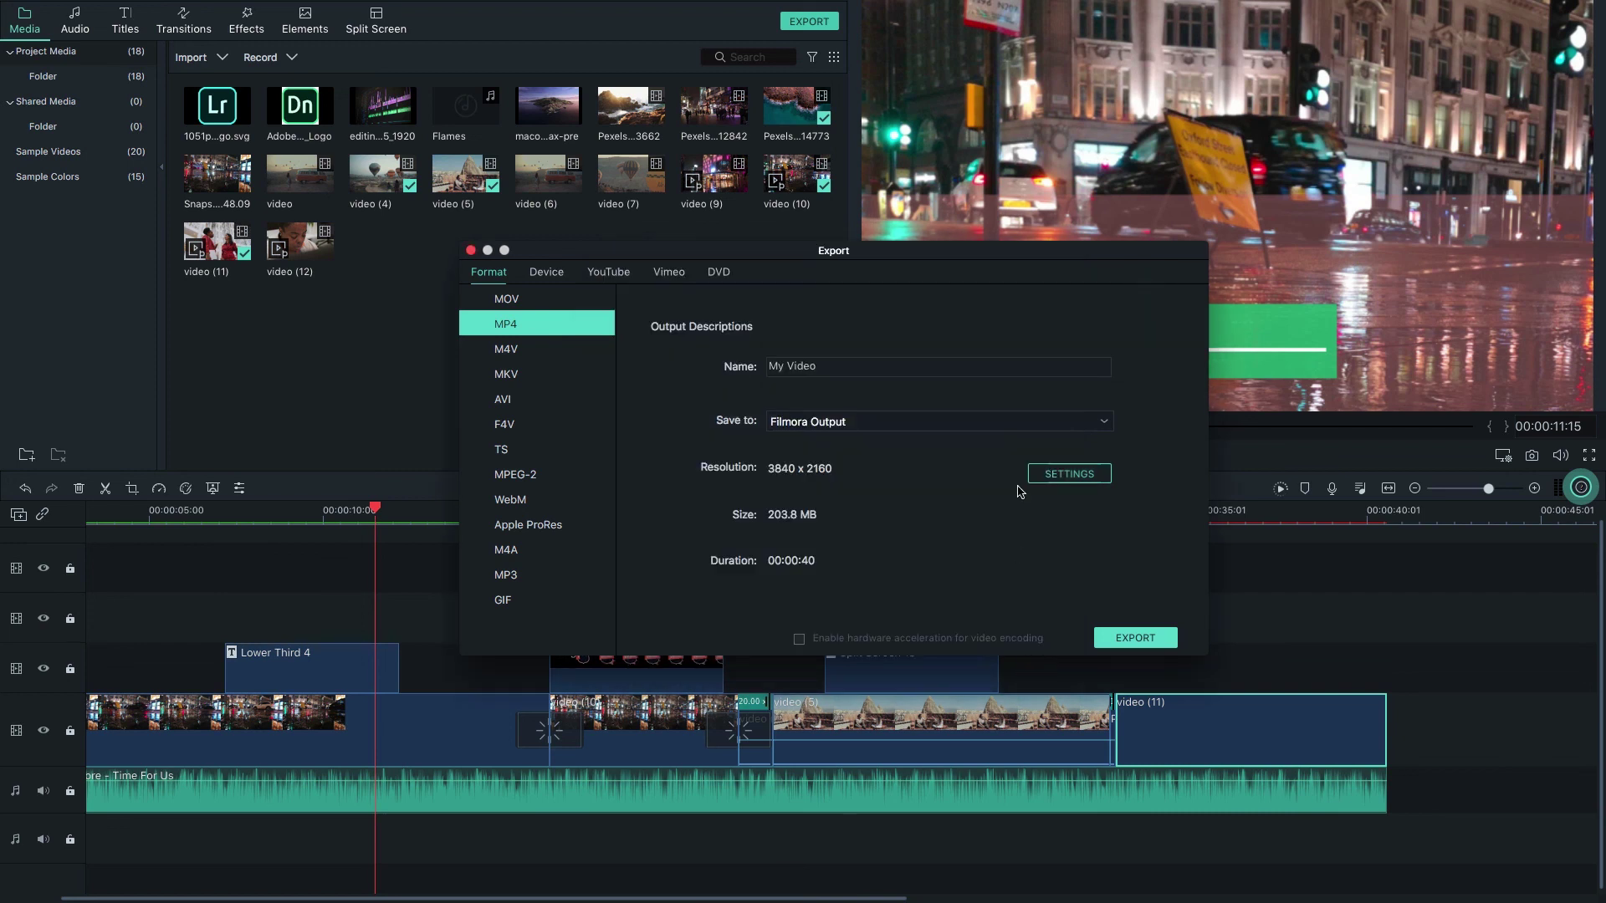
click(841, 426)
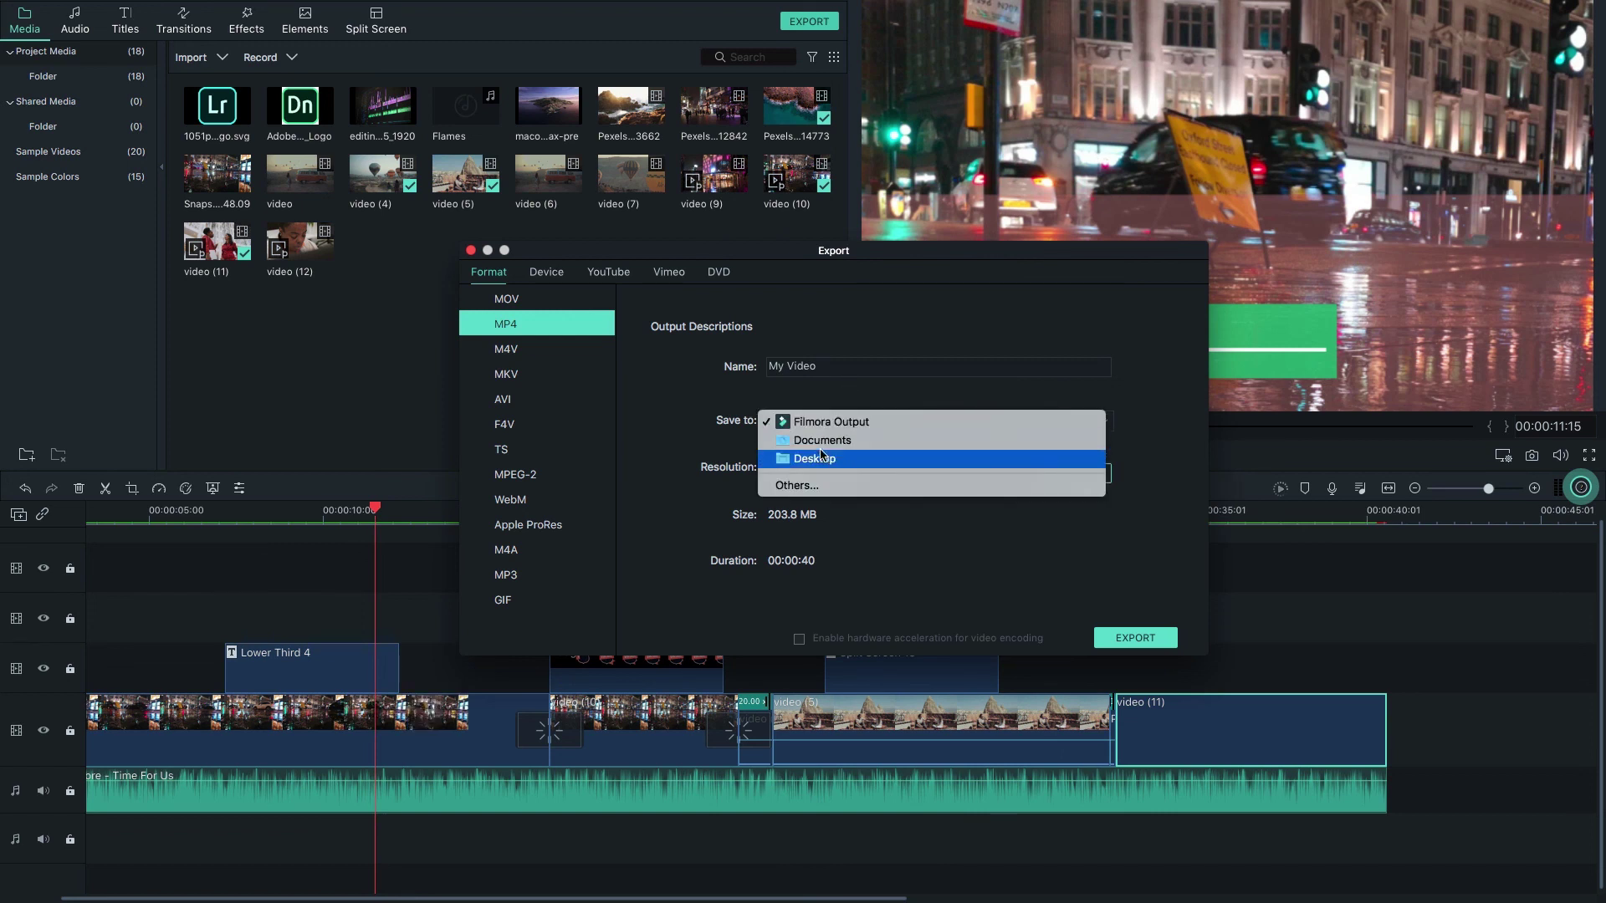
click(819, 440)
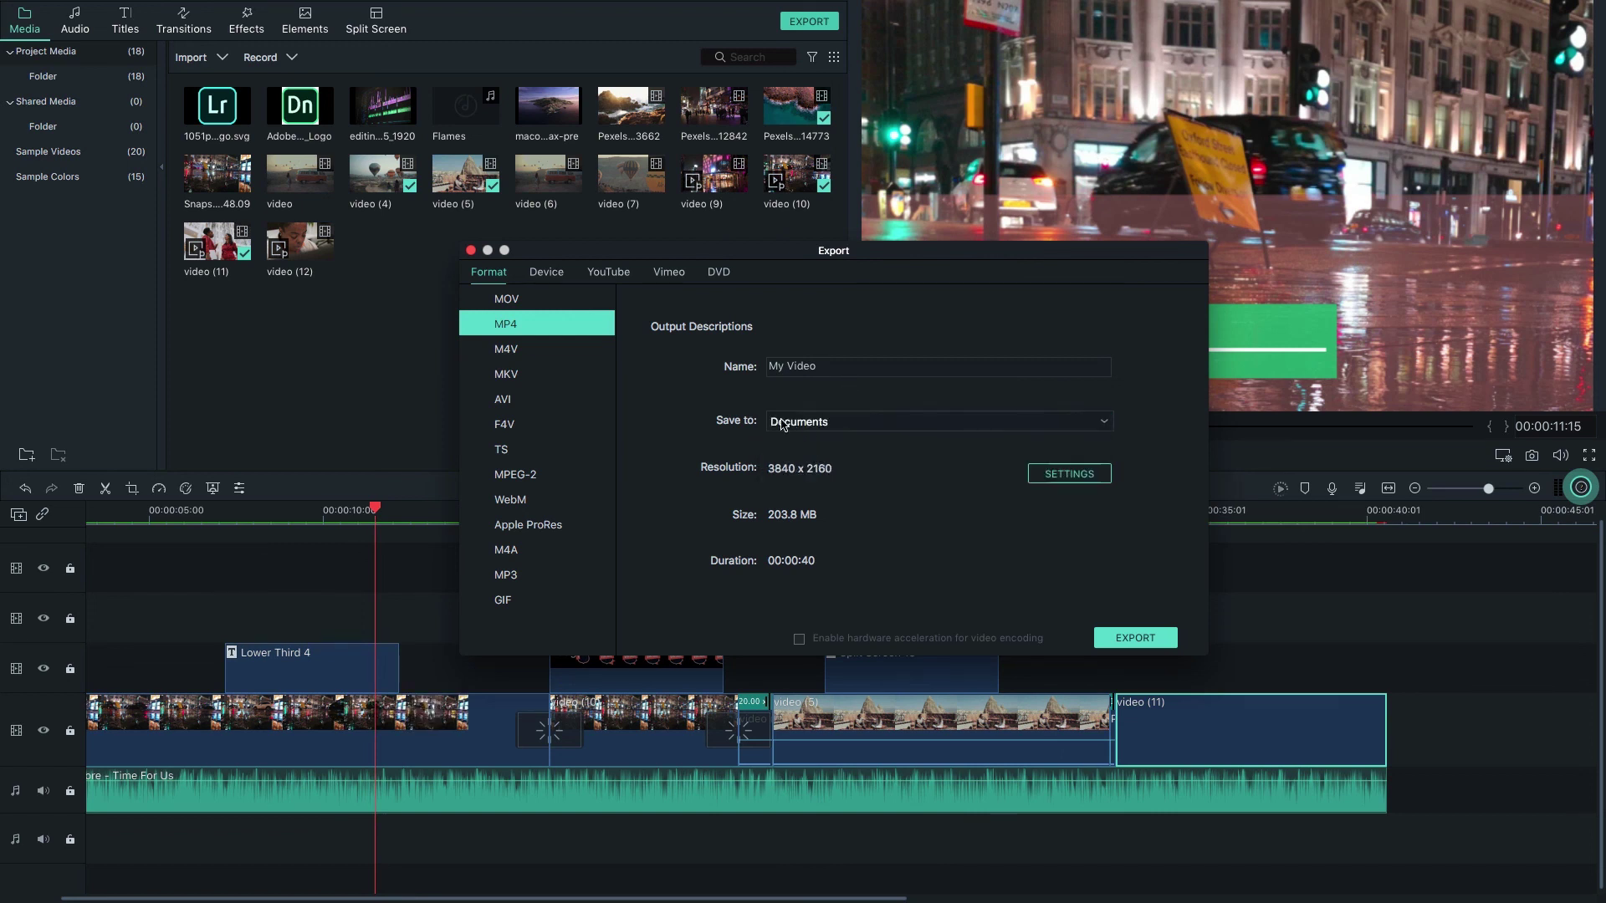
Step: Name the export 'Filomra 9' and start rendering the MP4
triple_click(814, 366)
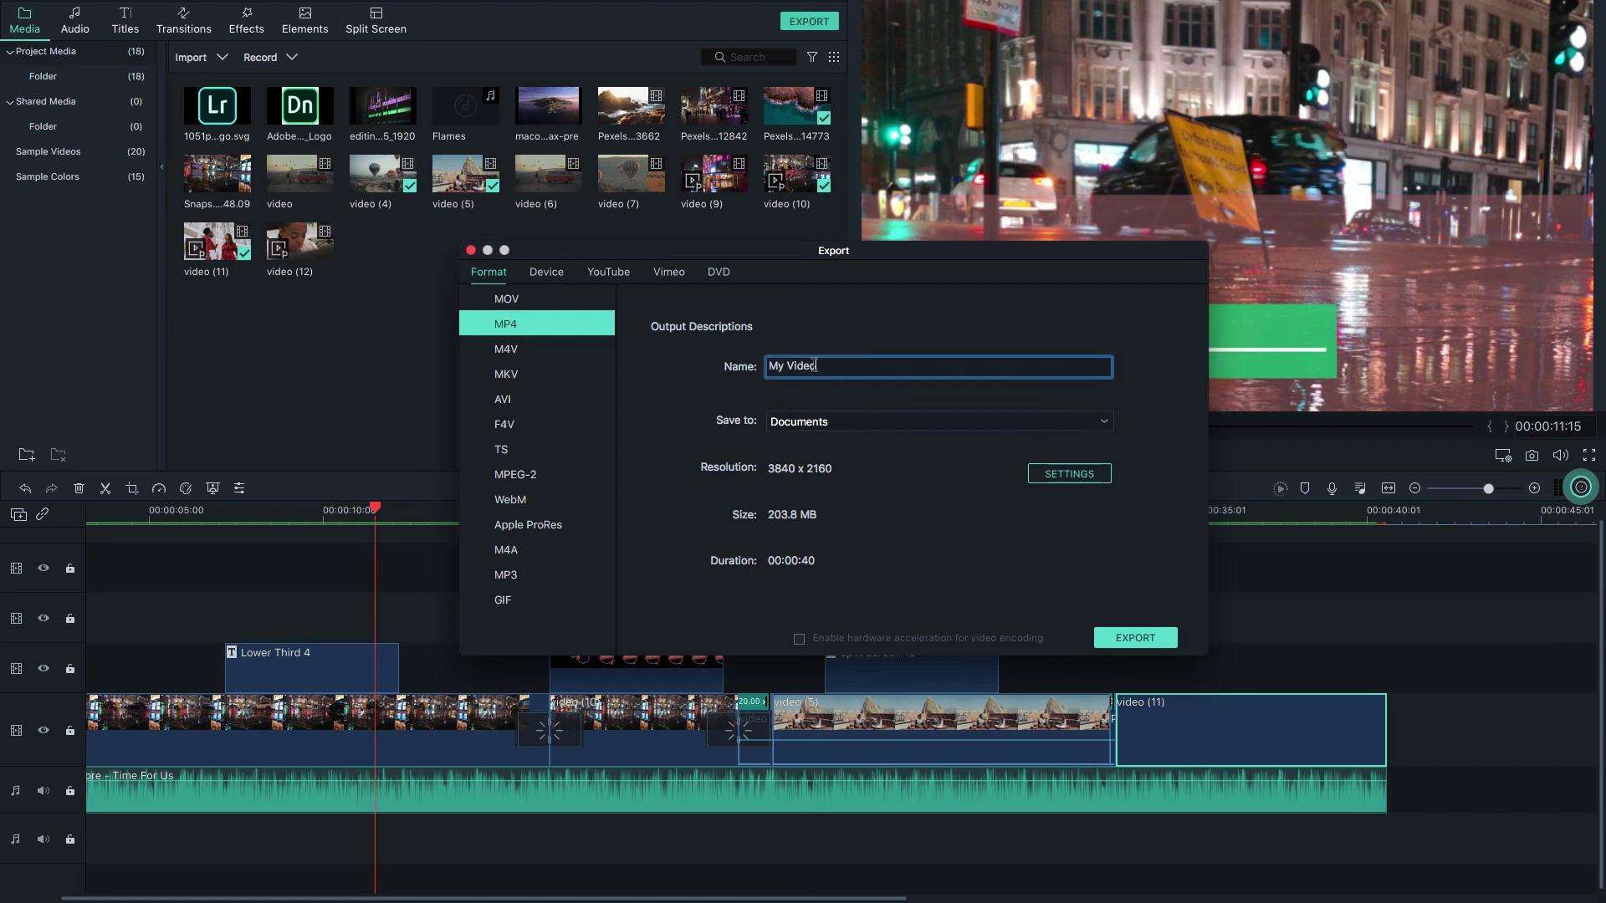
text(Filomra 9)
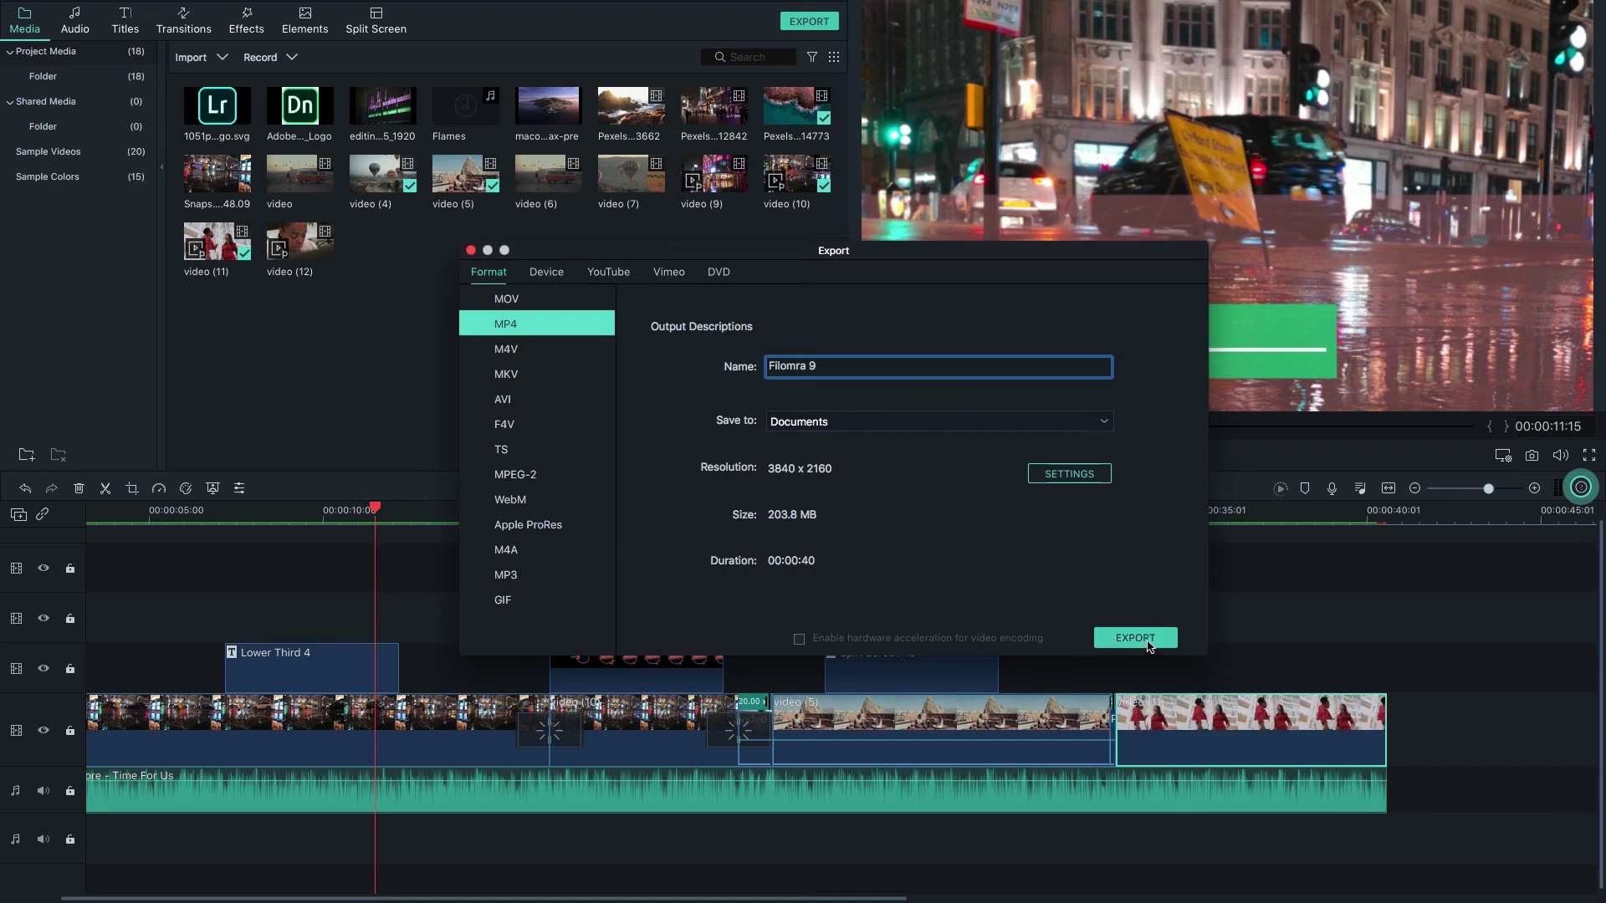
key(Return)
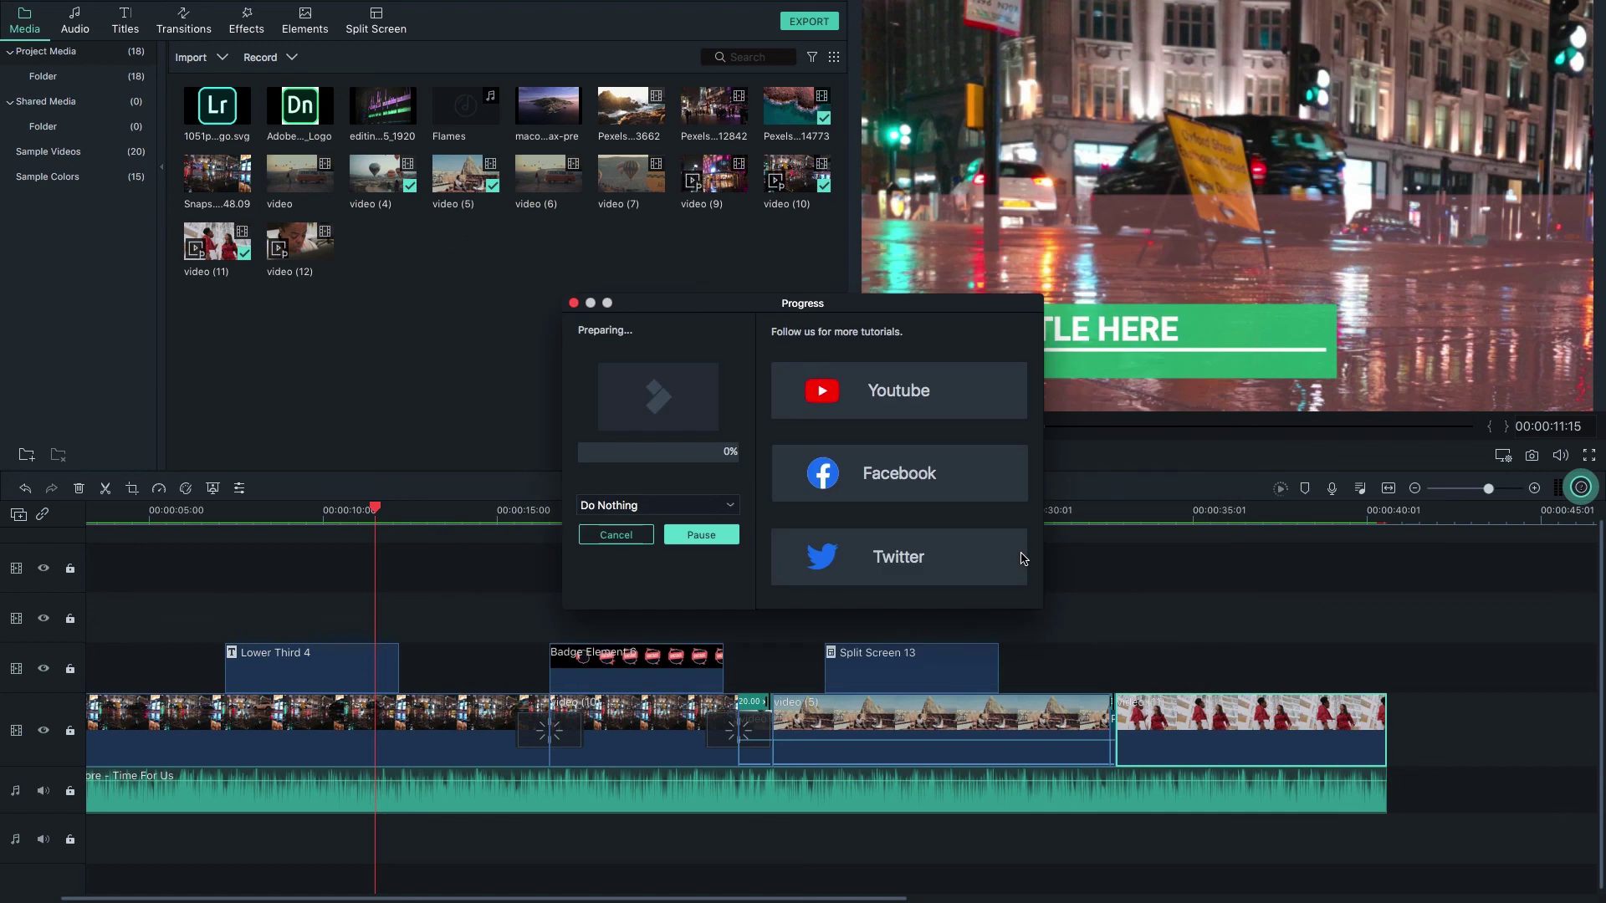